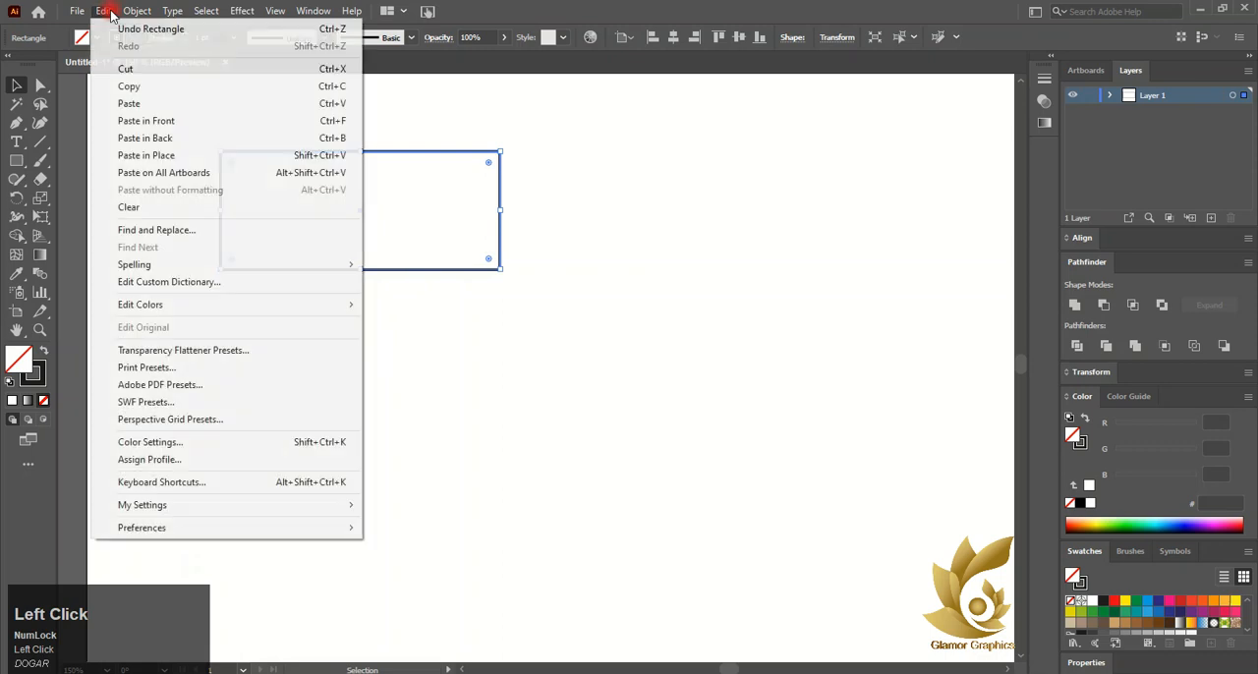
# Paste a copy of the rectangle in front and shrink it inside the original to form an inner frame
pyautogui.click(348, 120)
pyautogui.moveTo(499, 155); pyautogui.dragTo(466, 165)
pyautogui.moveTo(467, 210); pyautogui.dragTo(481, 207)
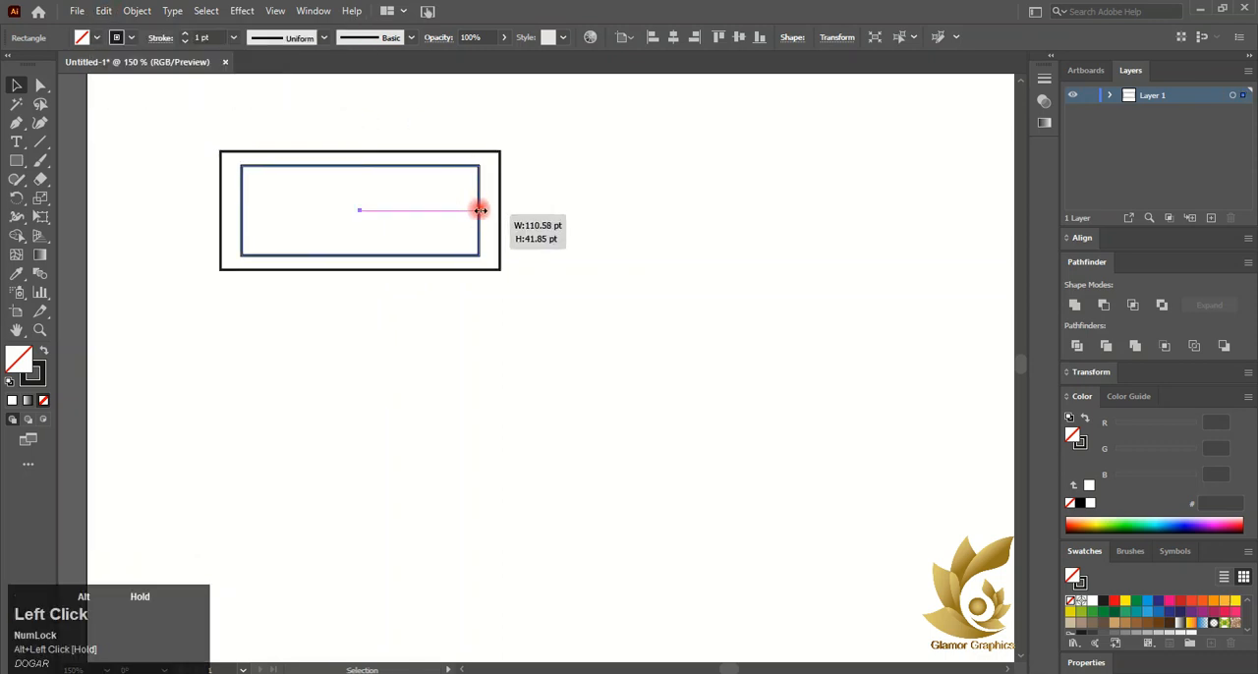
pyautogui.moveTo(364, 169); pyautogui.dragTo(360, 171)
pyautogui.click(376, 134)
# Select both frame rectangles and duplicate them to the right of the original
pyautogui.moveTo(197, 118); pyautogui.dragTo(457, 261)
pyautogui.scroll(-2, 415, 222)
pyautogui.moveTo(414, 225); pyautogui.dragTo(537, 226)
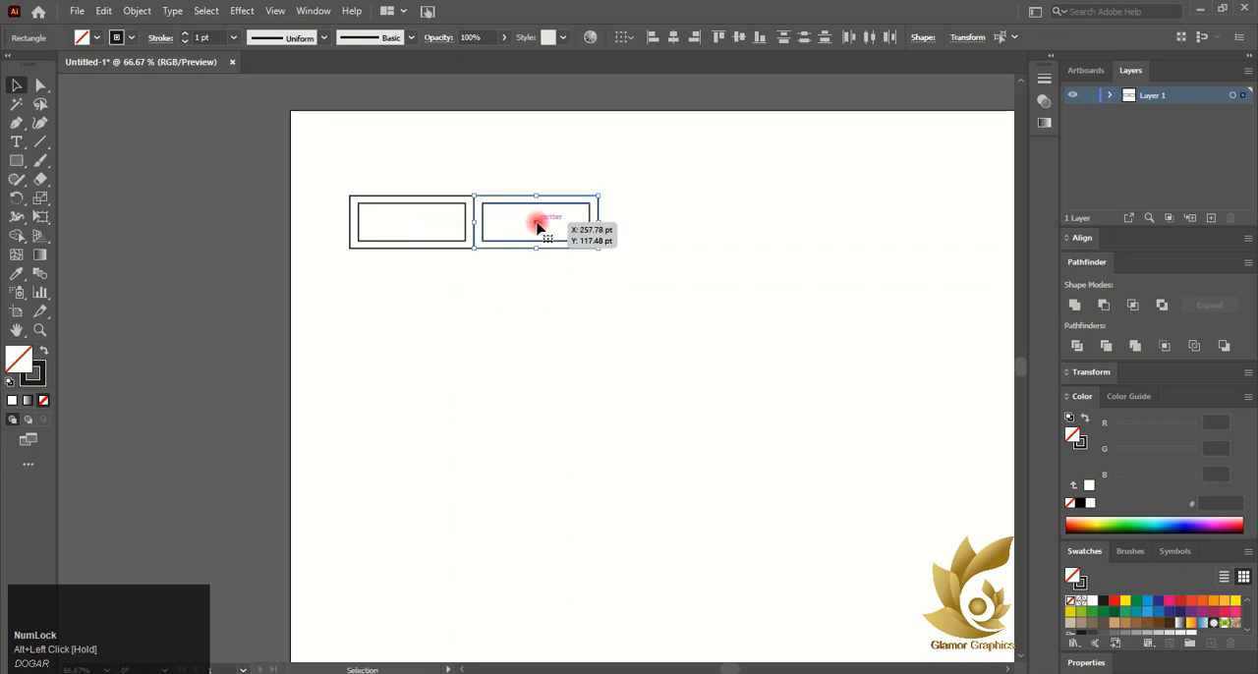
# Reflect the duplicated frame about the vertical axis with the Reflect transform
pyautogui.rightClick(538, 226)
pyautogui.click(664, 461)
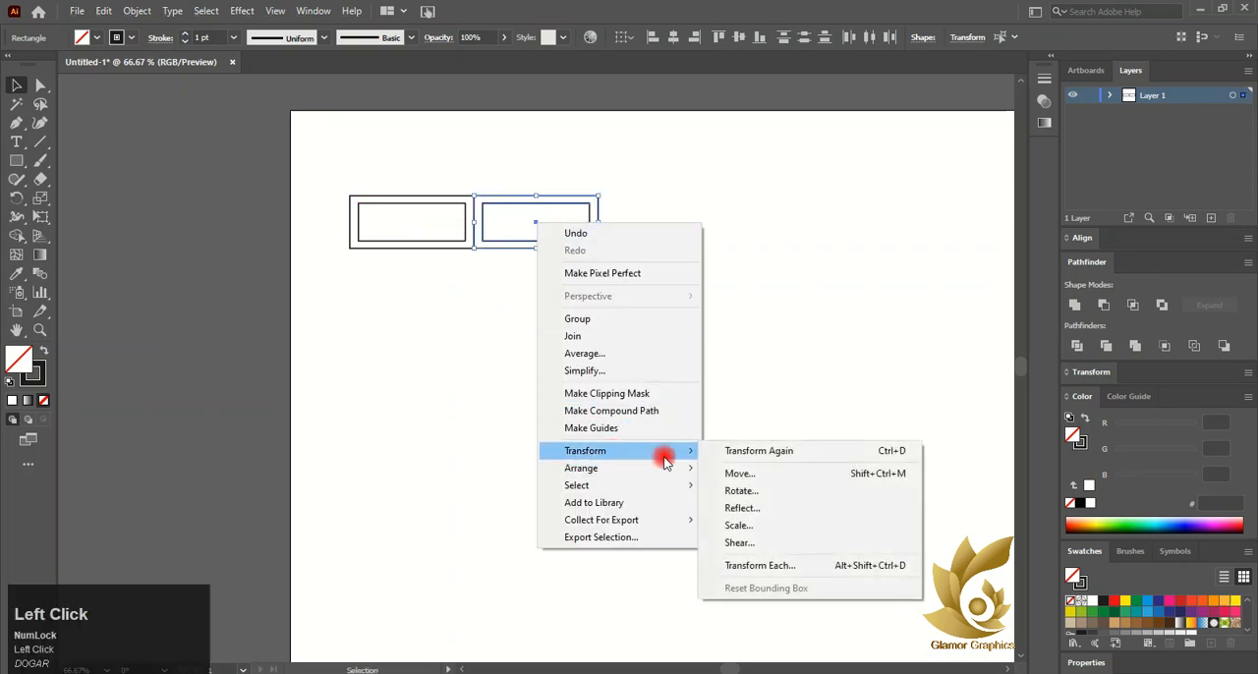
pyautogui.click(753, 508)
pyautogui.click(967, 305)
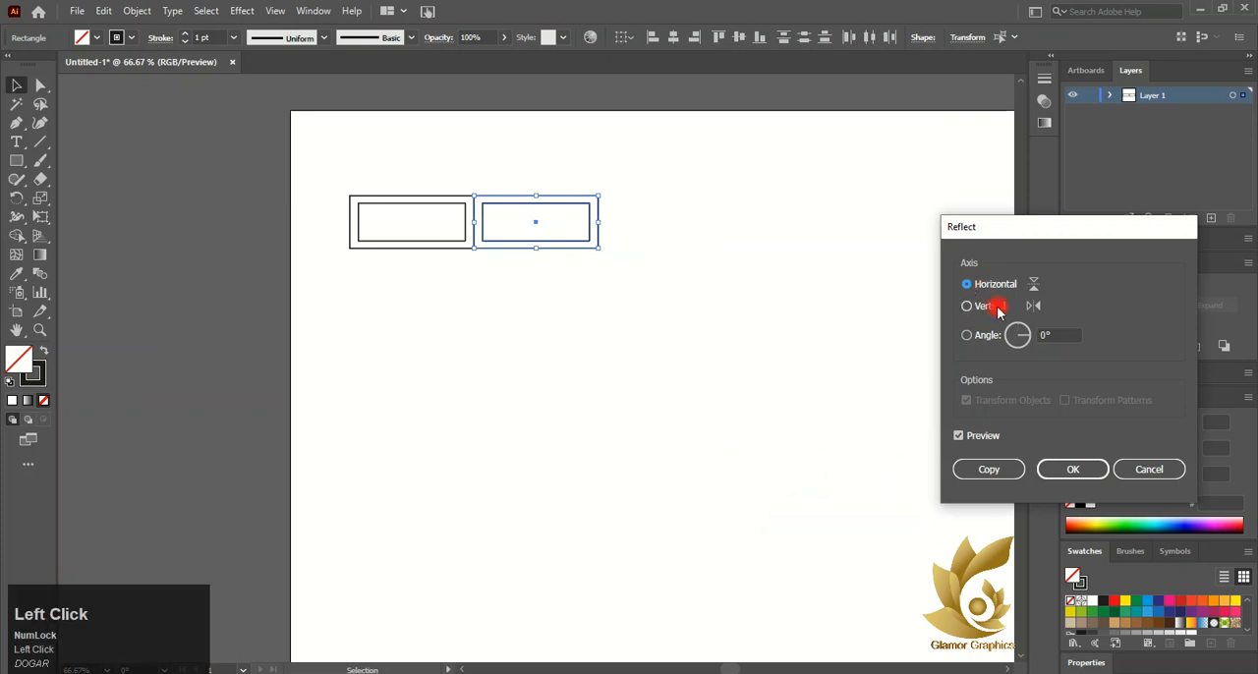
pyautogui.click(1077, 472)
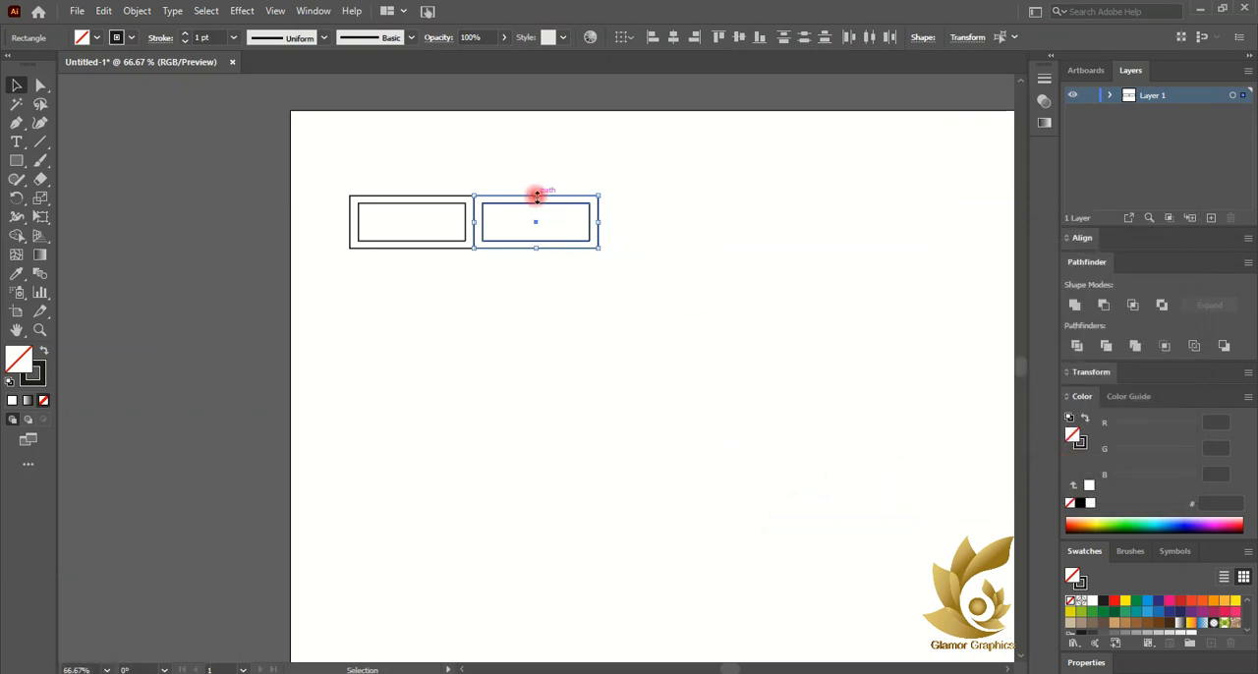
# Rotate the duplicated frame 90 degrees so it stands upright beside the first frame
pyautogui.rightClick(536, 222)
pyautogui.click(783, 648)
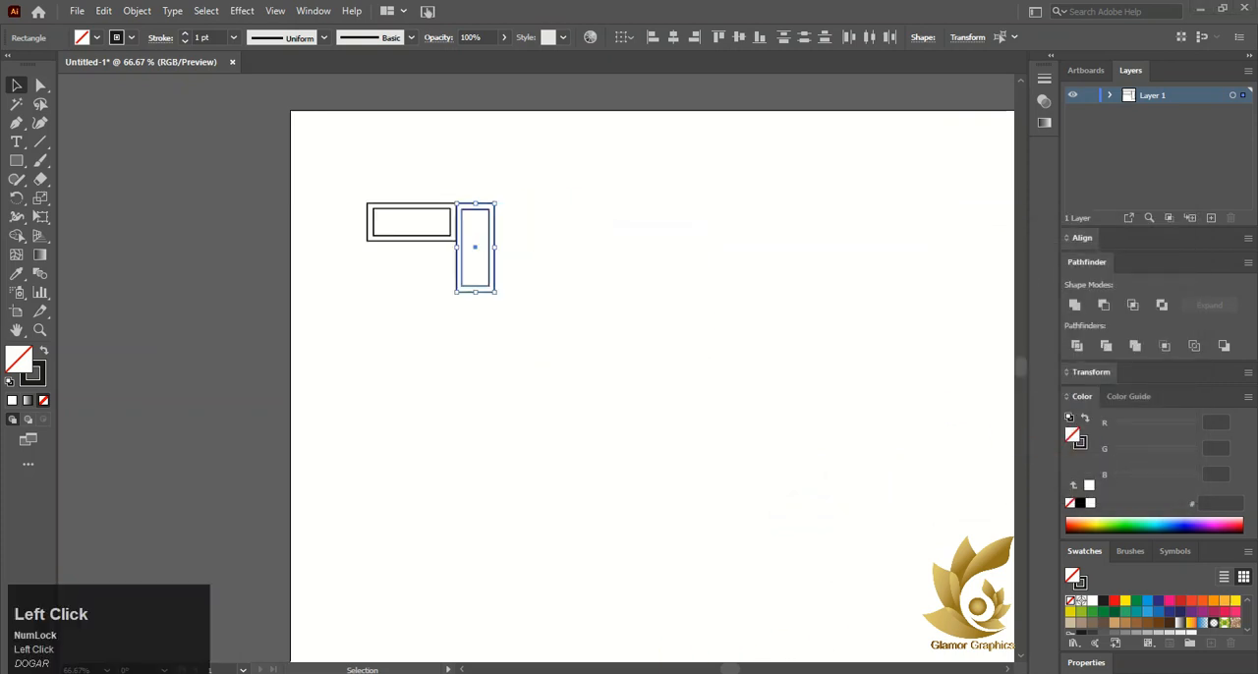
pyautogui.scroll(1, 409, 253)
pyautogui.click(563, 257)
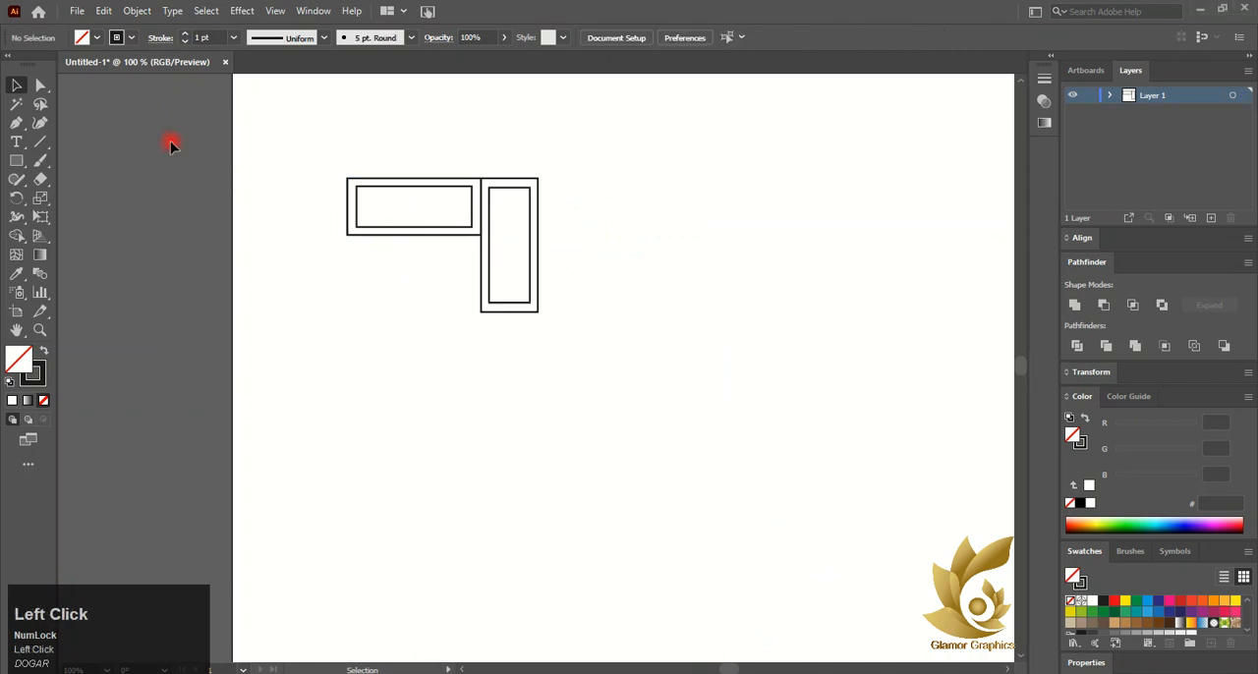
# Draw a rectangle below the horizontal frame, filling the space beside the upright frame
pyautogui.moveTo(345, 239); pyautogui.dragTo(479, 311)
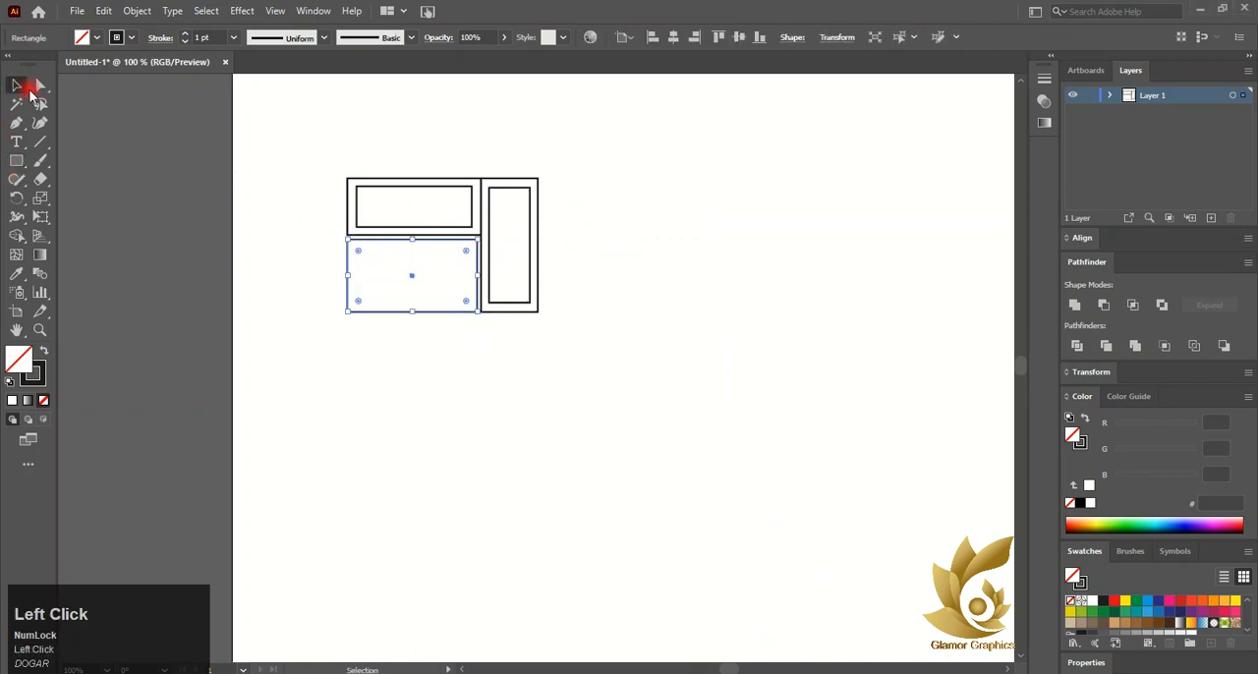
pyautogui.click(394, 351)
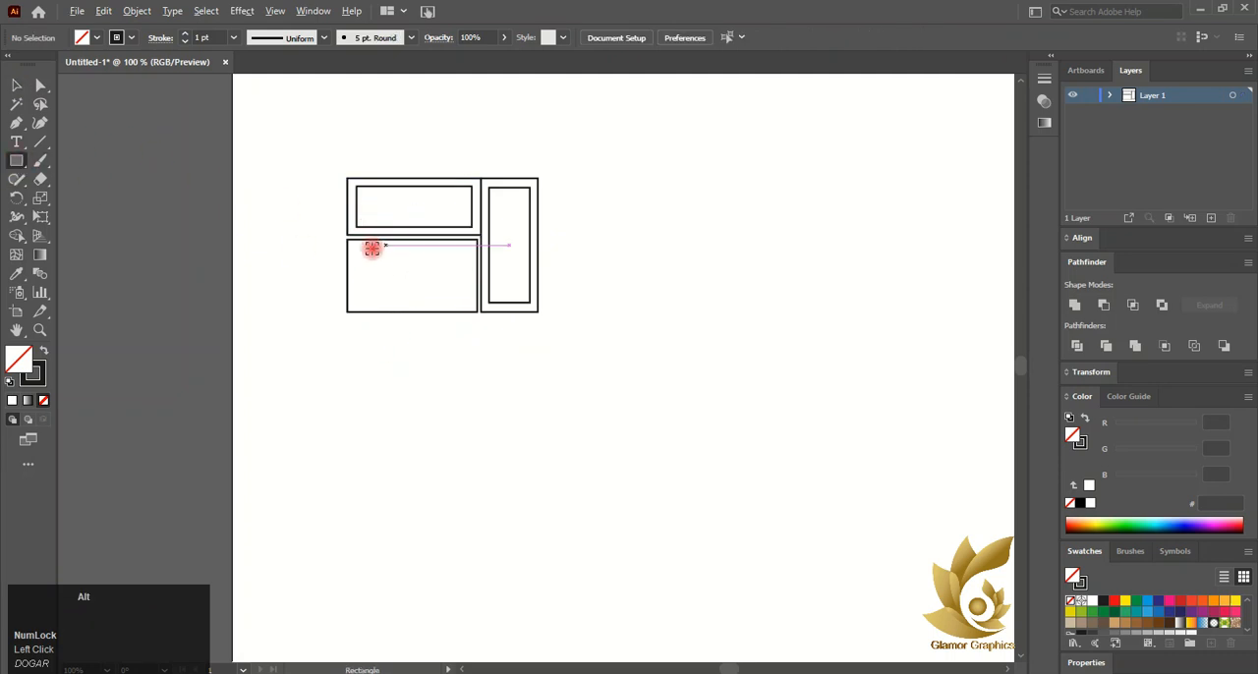
# Draw a thin top bar and a narrow side strip inside the new lower rectangle
pyautogui.scroll(4, 372, 247)
pyautogui.moveTo(285, 228); pyautogui.dragTo(799, 508)
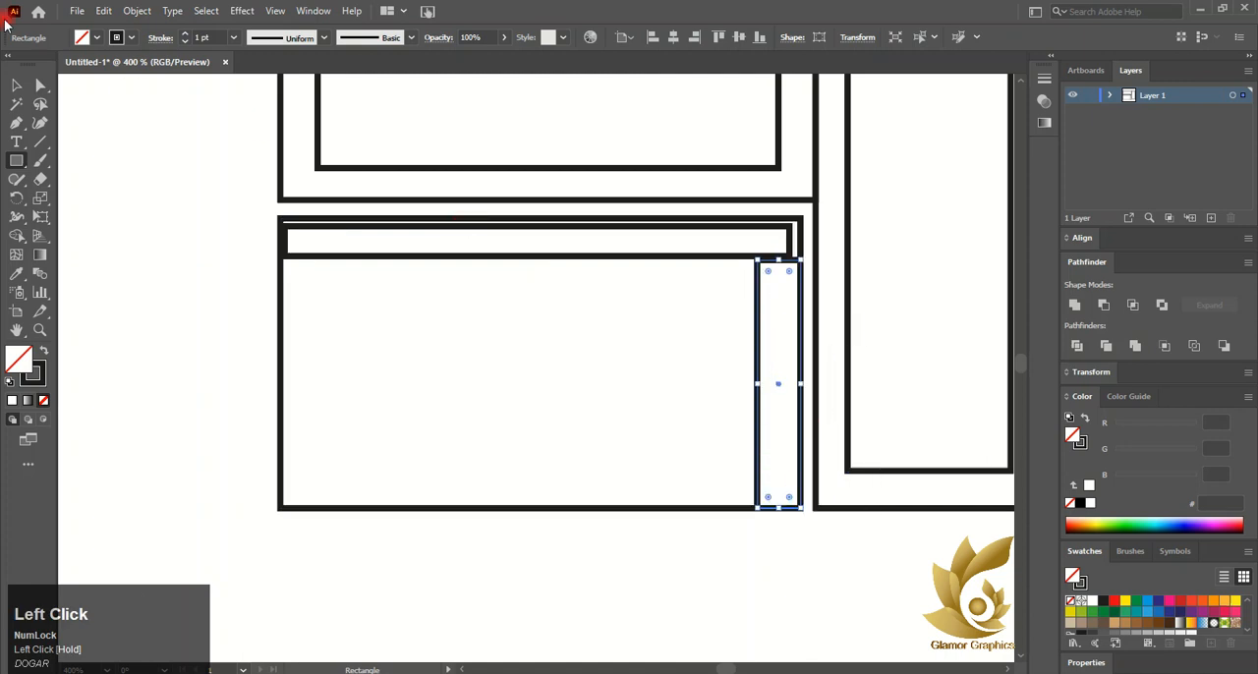
# Resize the top bar and the side strip so their edges line up with the lower rectangle
pyautogui.press('v')
pyautogui.moveTo(786, 244); pyautogui.dragTo(801, 243)
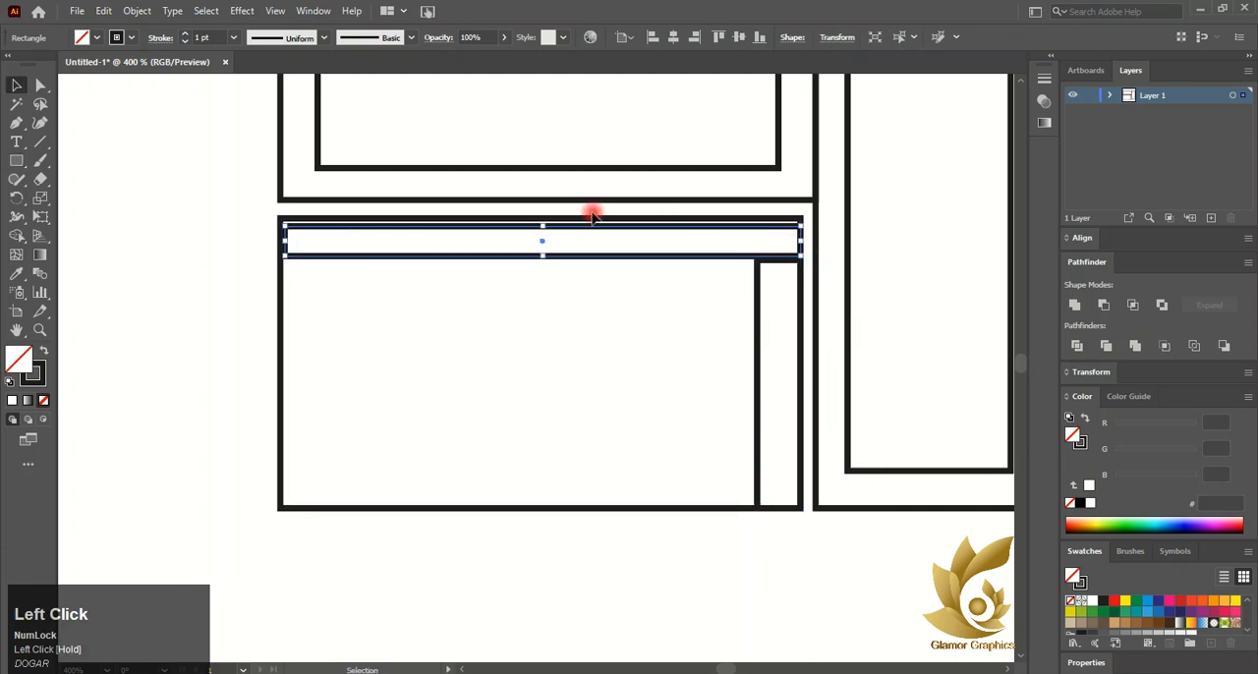
pyautogui.moveTo(541, 228); pyautogui.dragTo(542, 218)
pyautogui.click(756, 372)
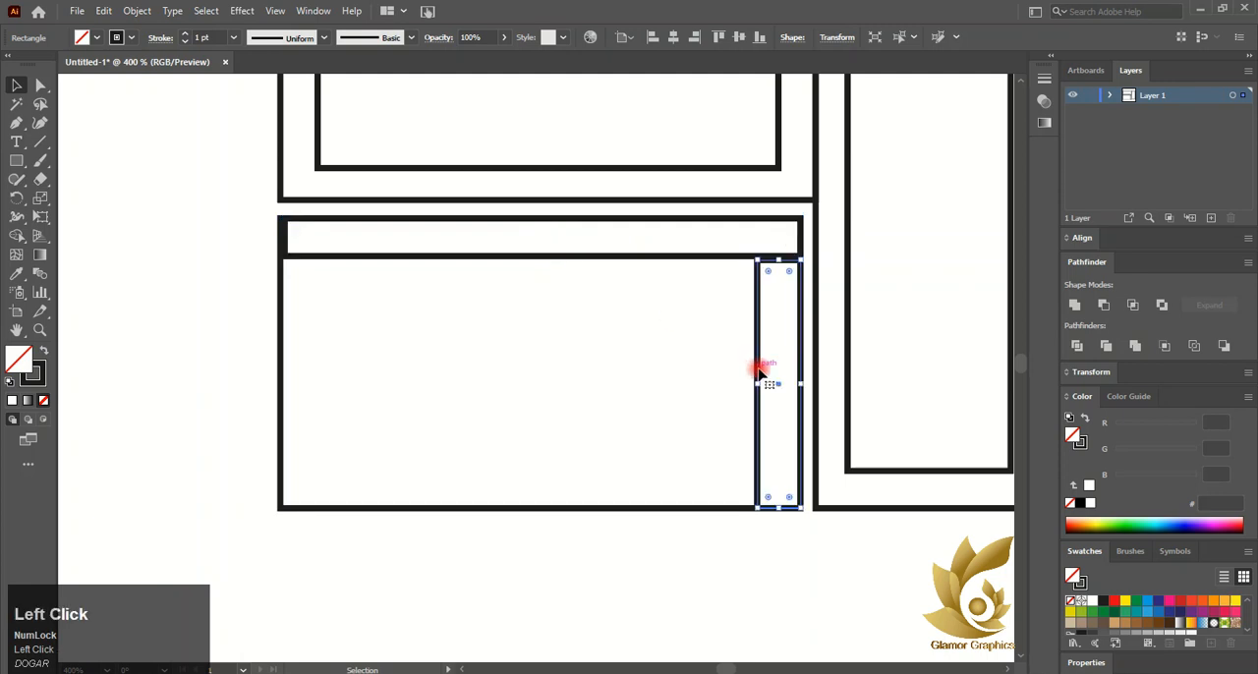
pyautogui.moveTo(753, 385); pyautogui.dragTo(761, 384)
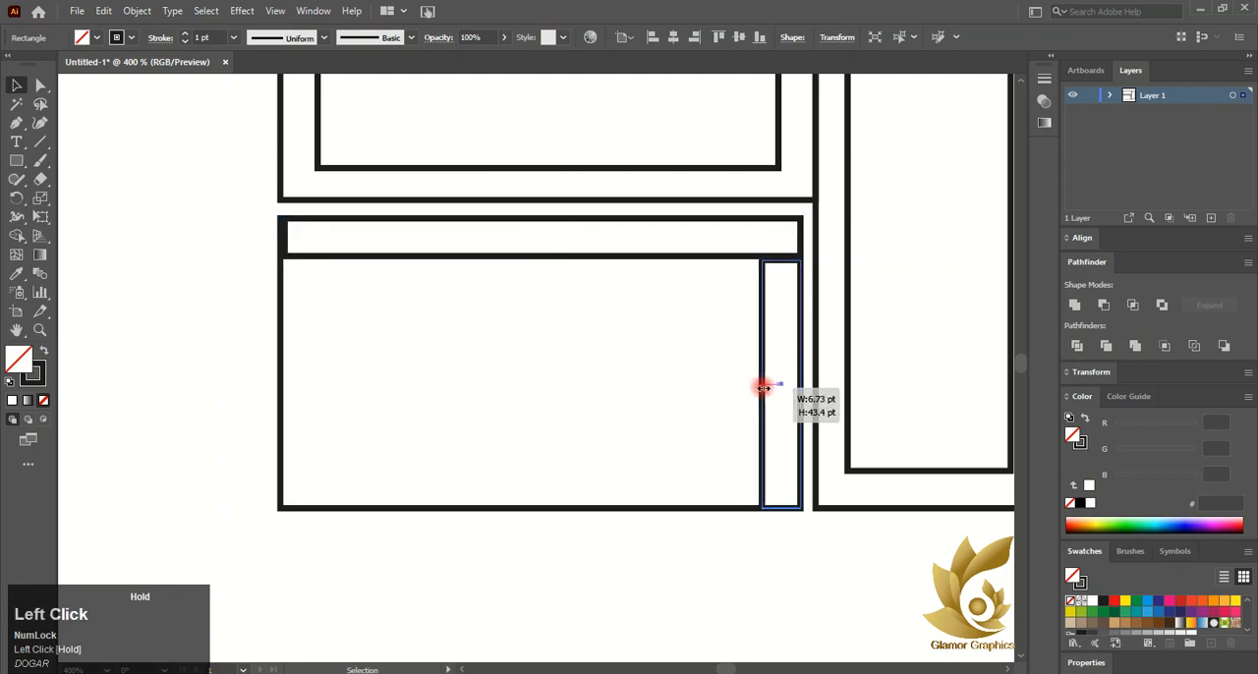
# Select the lower rectangle with its bar and strip and fill them with light gray
pyautogui.click(583, 423)
pyautogui.click(281, 422)
pyautogui.scroll(-1, 339, 396)
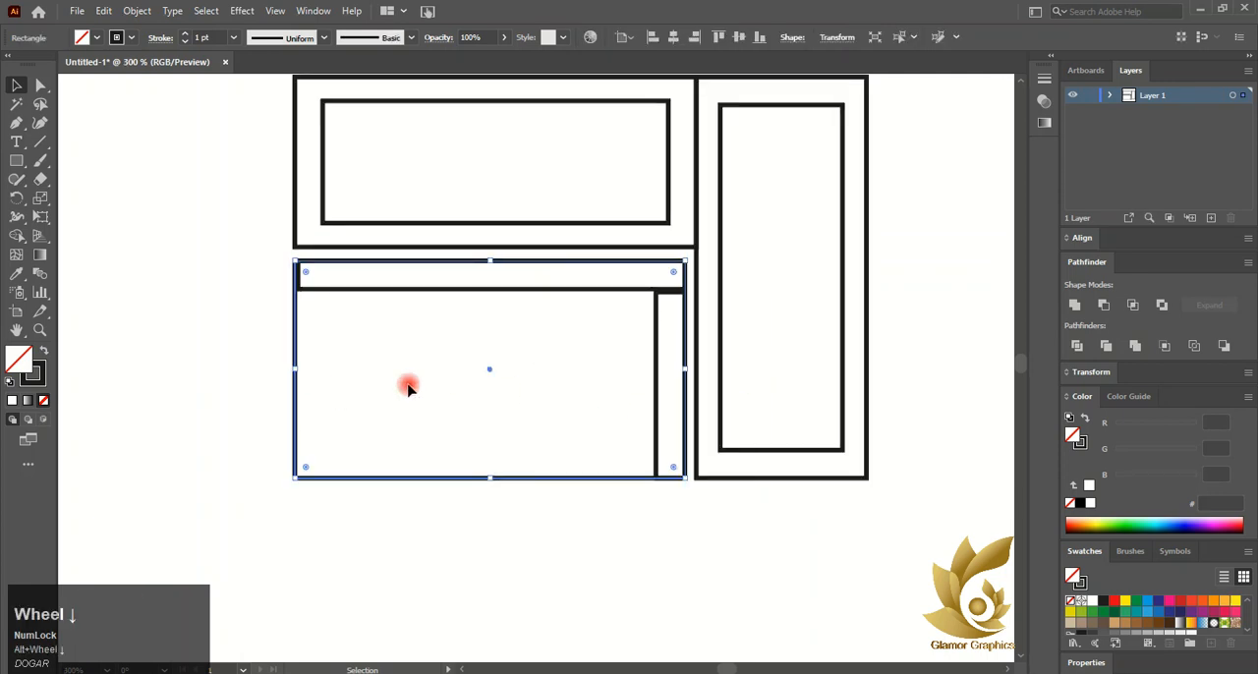
pyautogui.scroll(-2, 1178, 600)
pyautogui.click(1171, 615)
pyautogui.click(1187, 615)
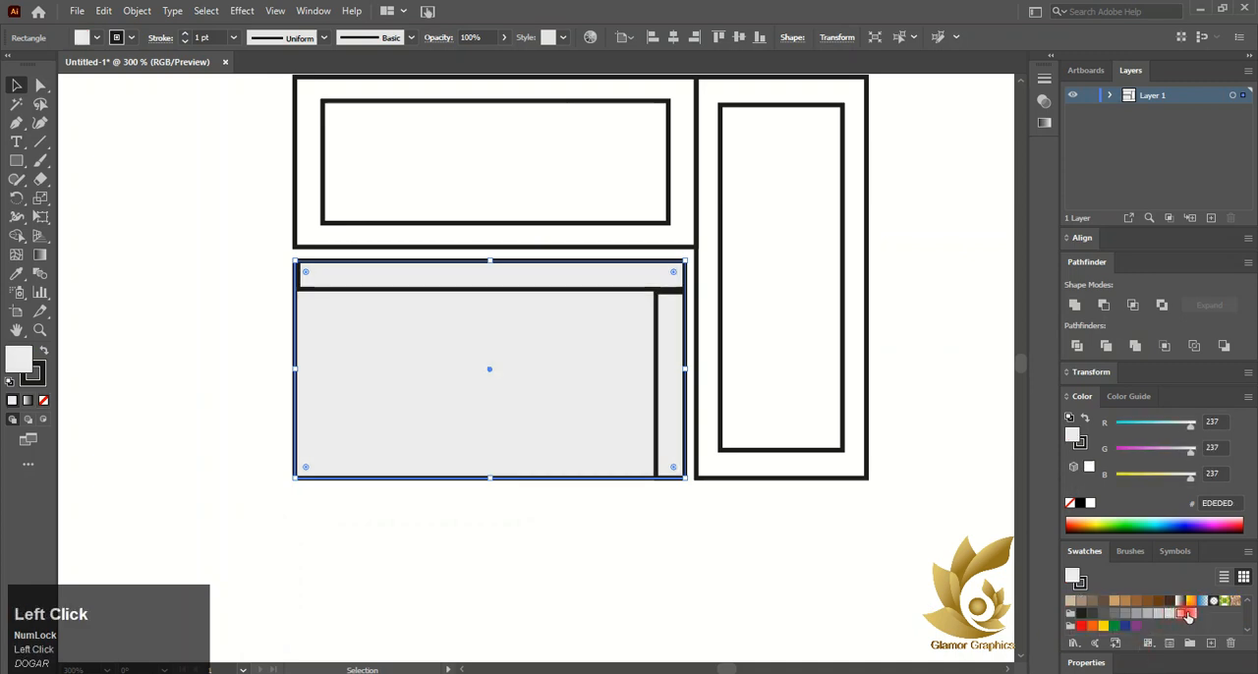
# Fill the top bar and side strip with medium gray and remove their stroke
pyautogui.click(590, 287)
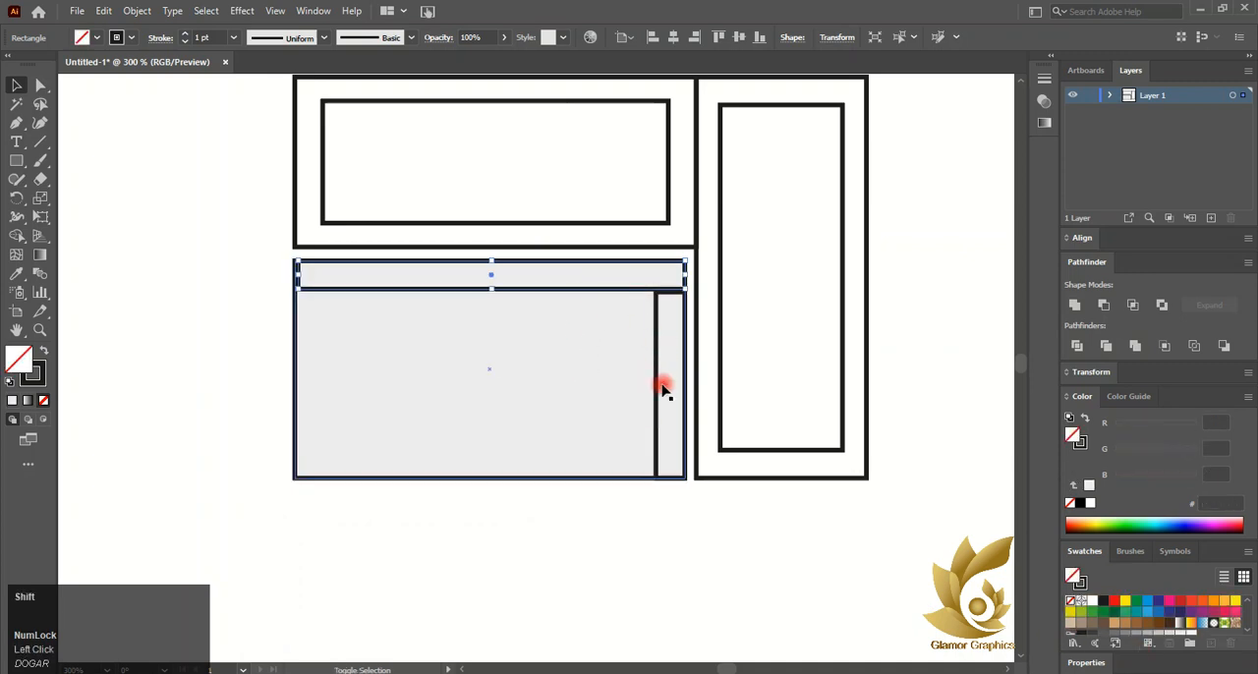
pyautogui.keyDown('shift'); pyautogui.click(664, 392); pyautogui.keyUp('shift')
pyautogui.click(1142, 636)
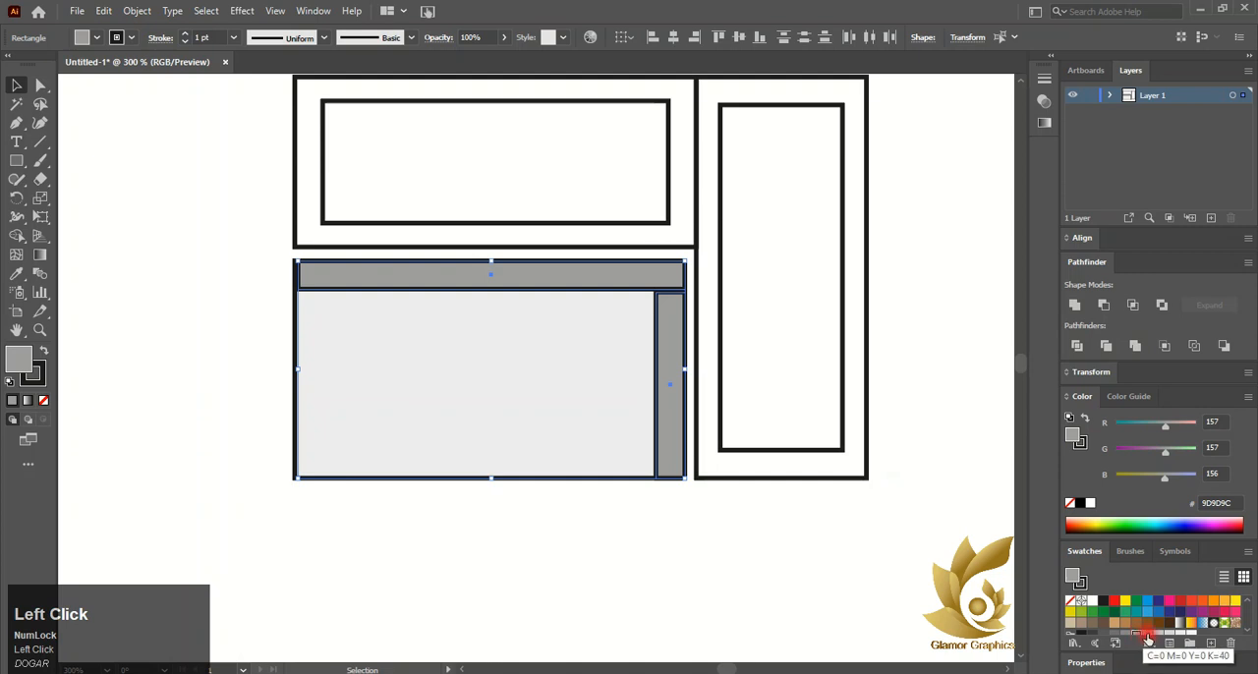
pyautogui.click(1147, 640)
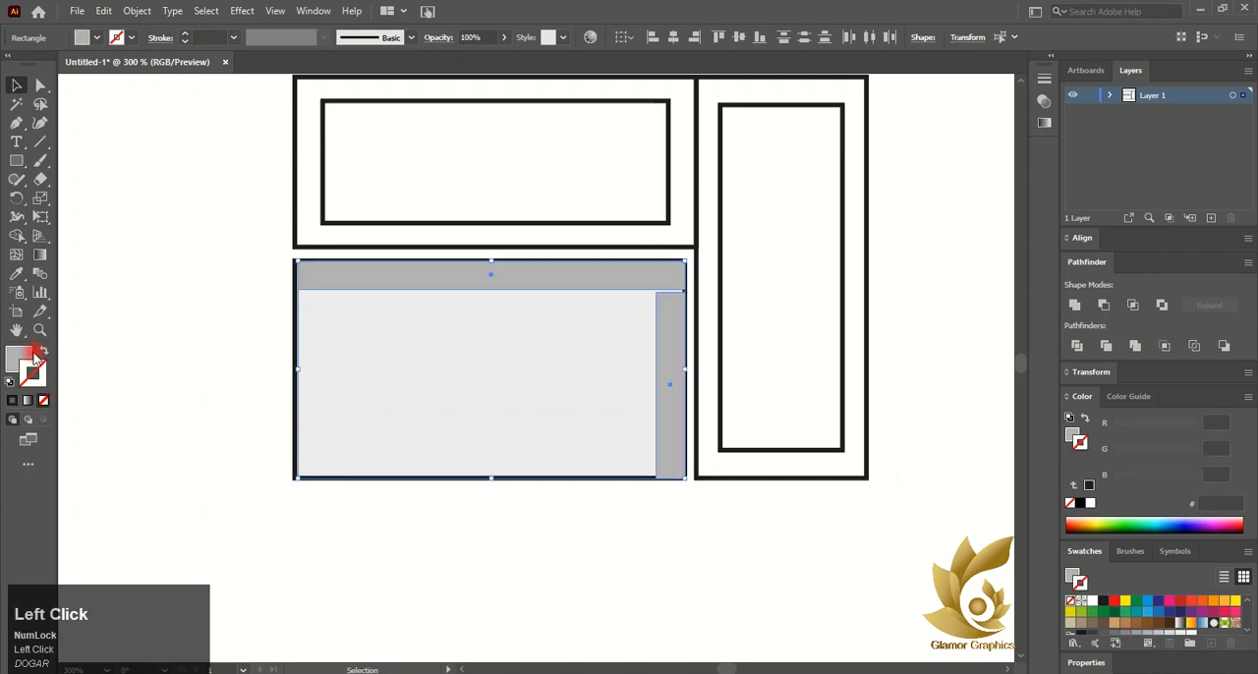
# Remove the stroke from the light gray lower rectangle
pyautogui.click(539, 435)
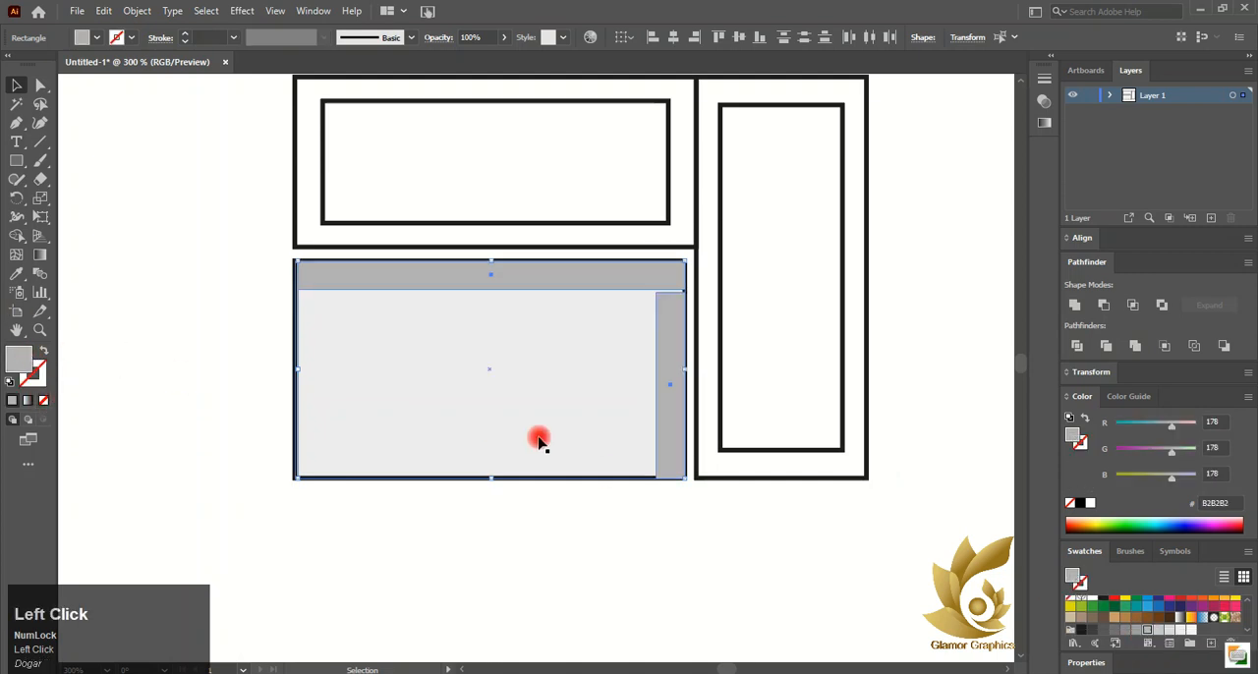
pyautogui.click(43, 400)
pyautogui.click(203, 379)
# Extend the gray top bar's left edge to the lower rectangle's left edge
pyautogui.click(324, 285)
pyautogui.scroll(4, 239, 278)
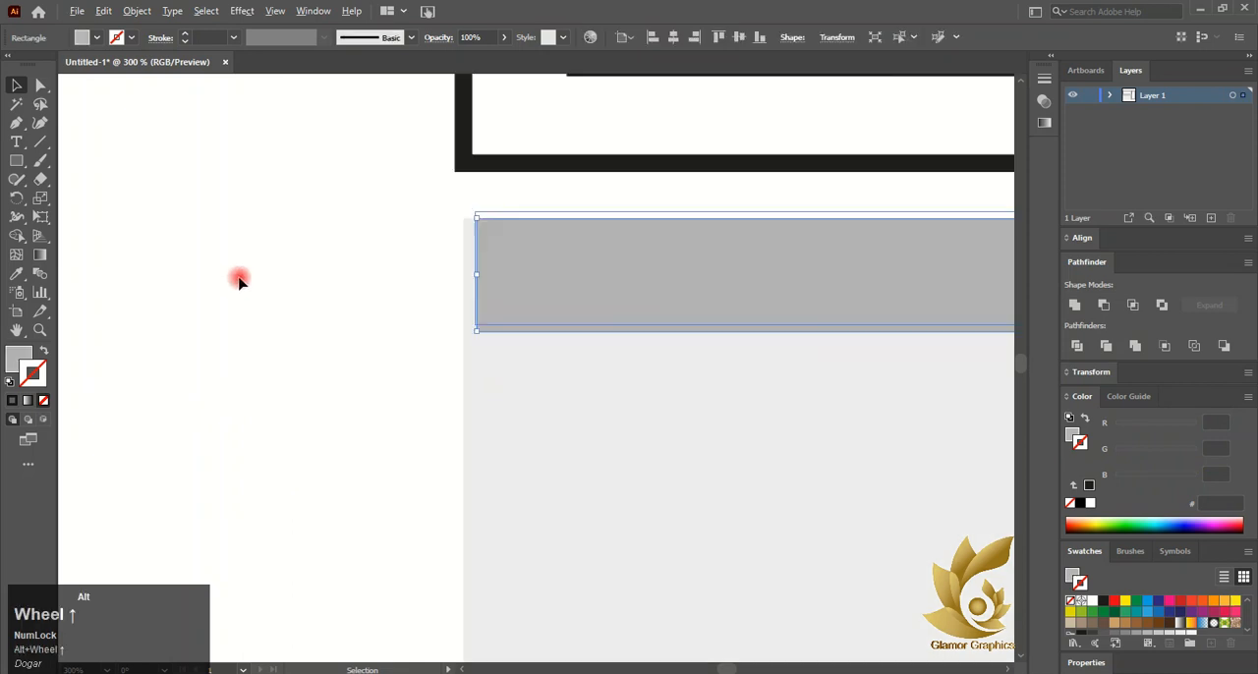
pyautogui.moveTo(476, 279); pyautogui.dragTo(465, 277)
# Extend the gray side strip's top edge up to meet the top bar
pyautogui.hscroll(5, 469, 282)
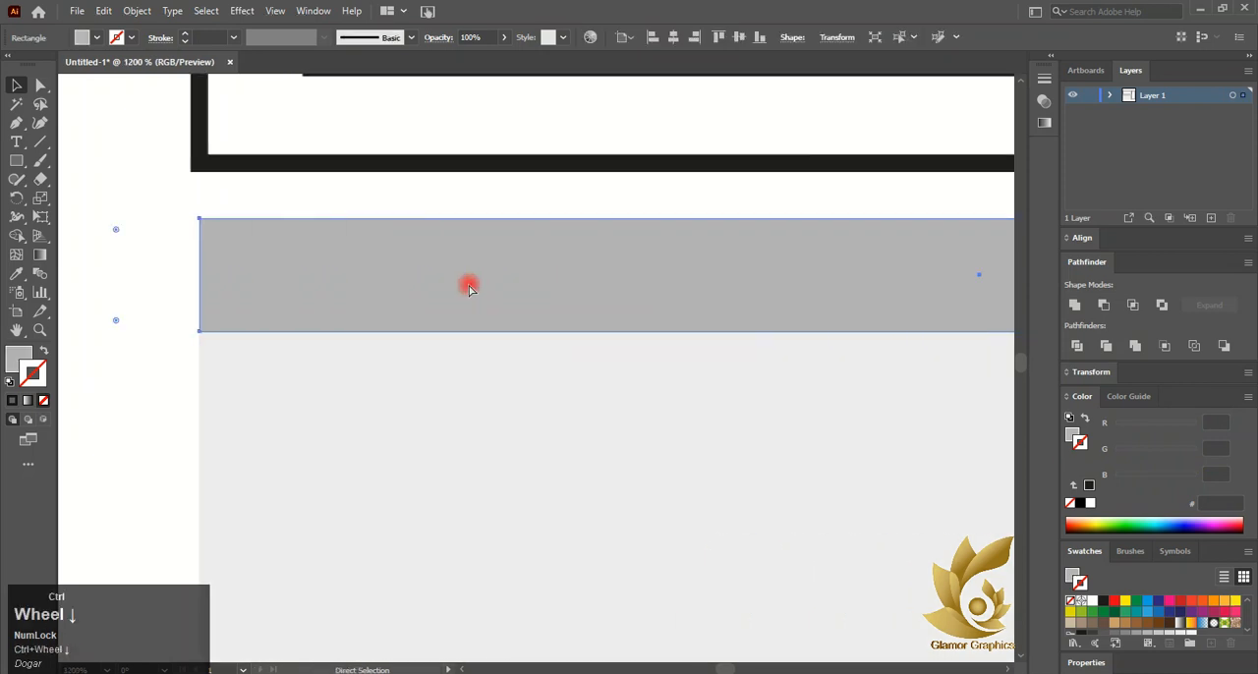
pyautogui.hscroll(3, 521, 261)
pyautogui.click(822, 346)
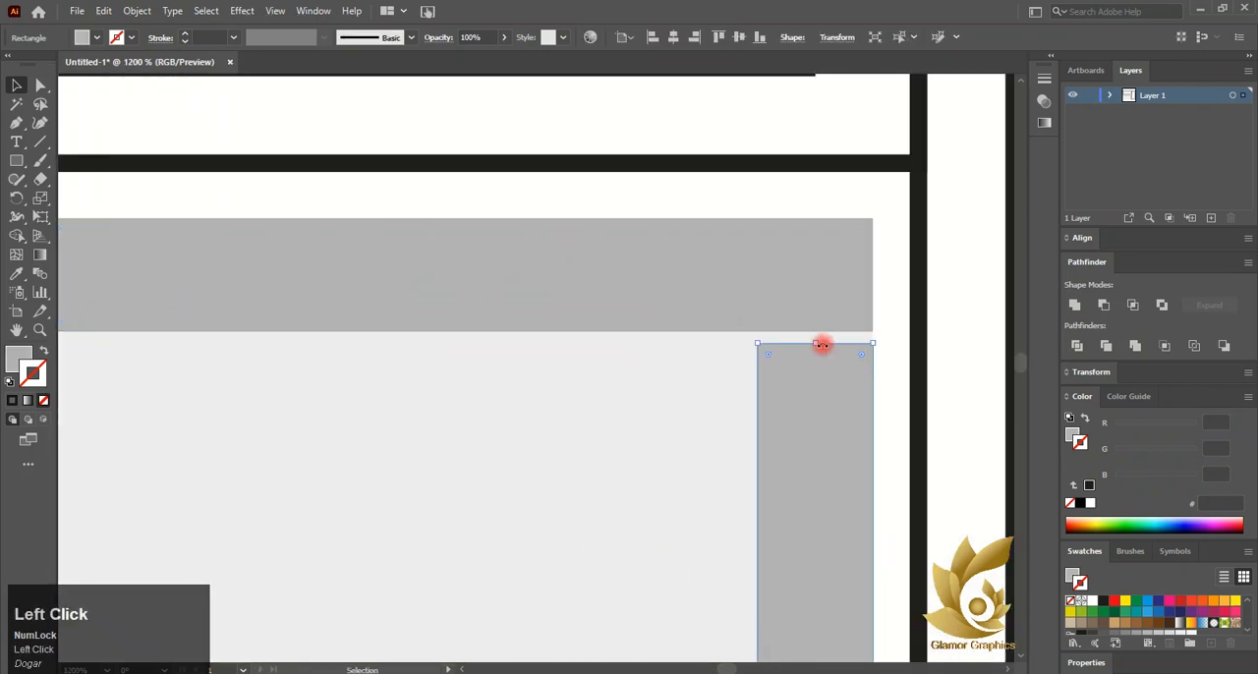
pyautogui.moveTo(815, 343); pyautogui.dragTo(814, 332)
pyautogui.scroll(-3, 707, 280)
pyautogui.scroll(2, 363, 193)
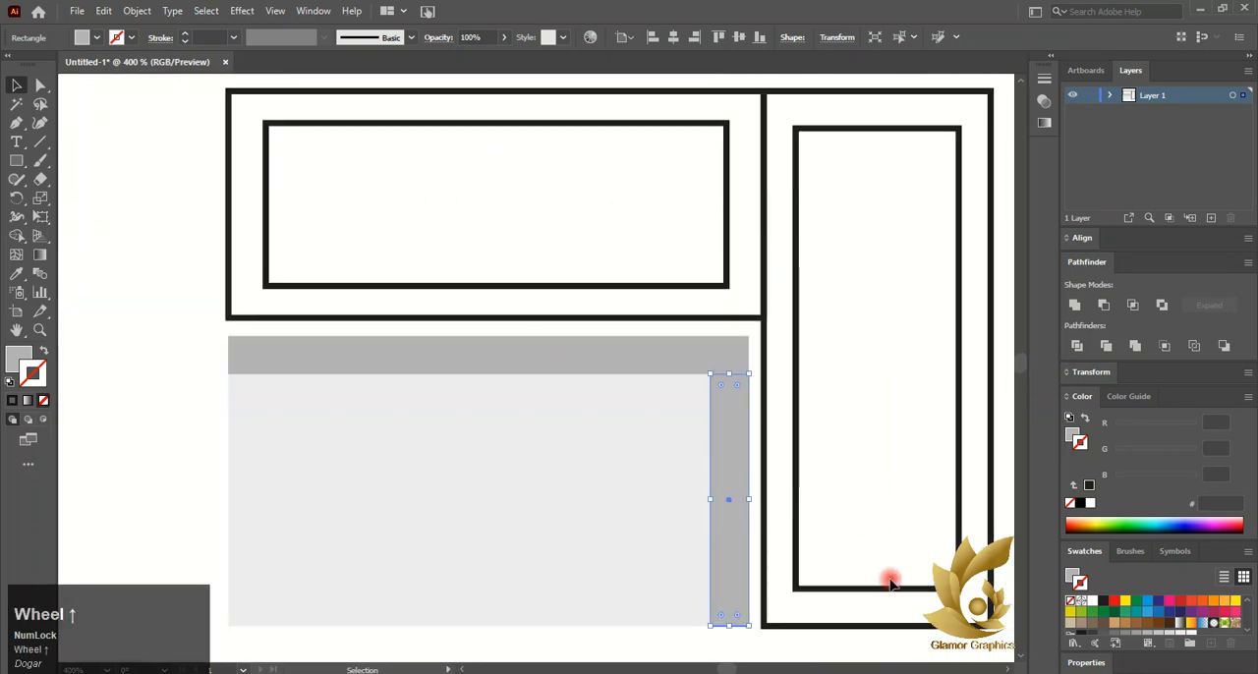
# Apply the lower rectangle's light gray fill to the upright frame and the horizontal frame with the Eyedropper
pyautogui.click(588, 316)
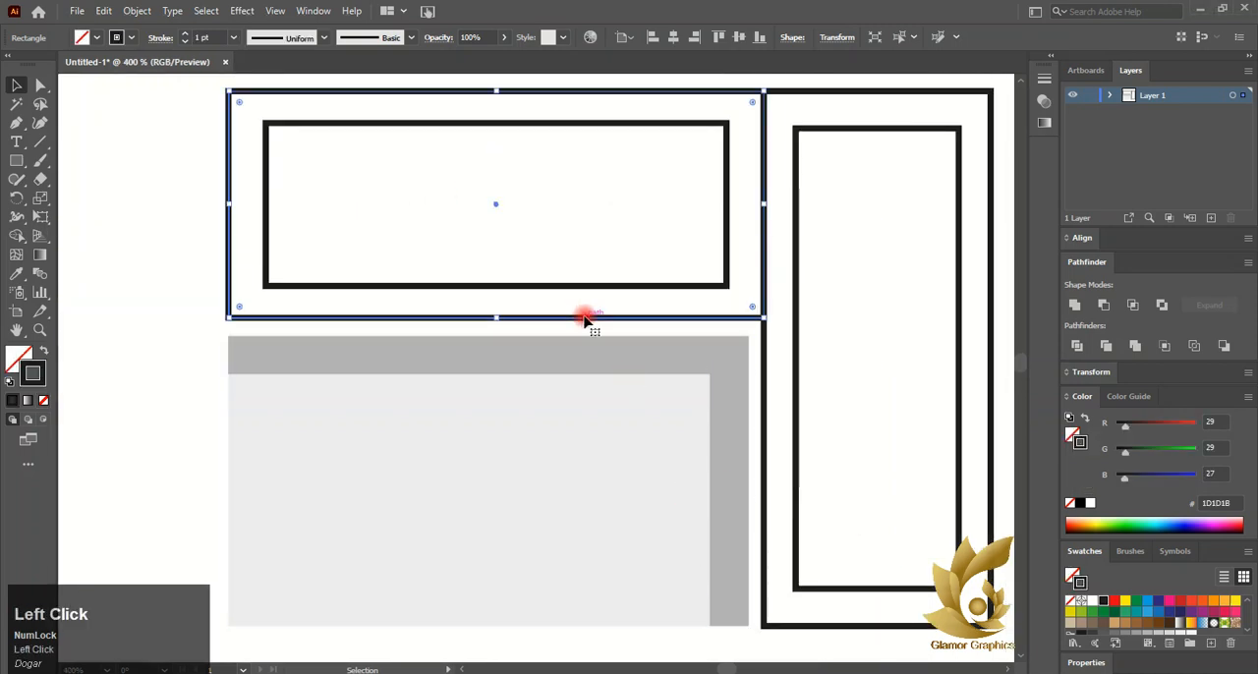
pyautogui.keyDown('ctrl'); pyautogui.click(761, 403); pyautogui.keyUp('ctrl')
pyautogui.click(32, 278)
pyautogui.click(393, 477)
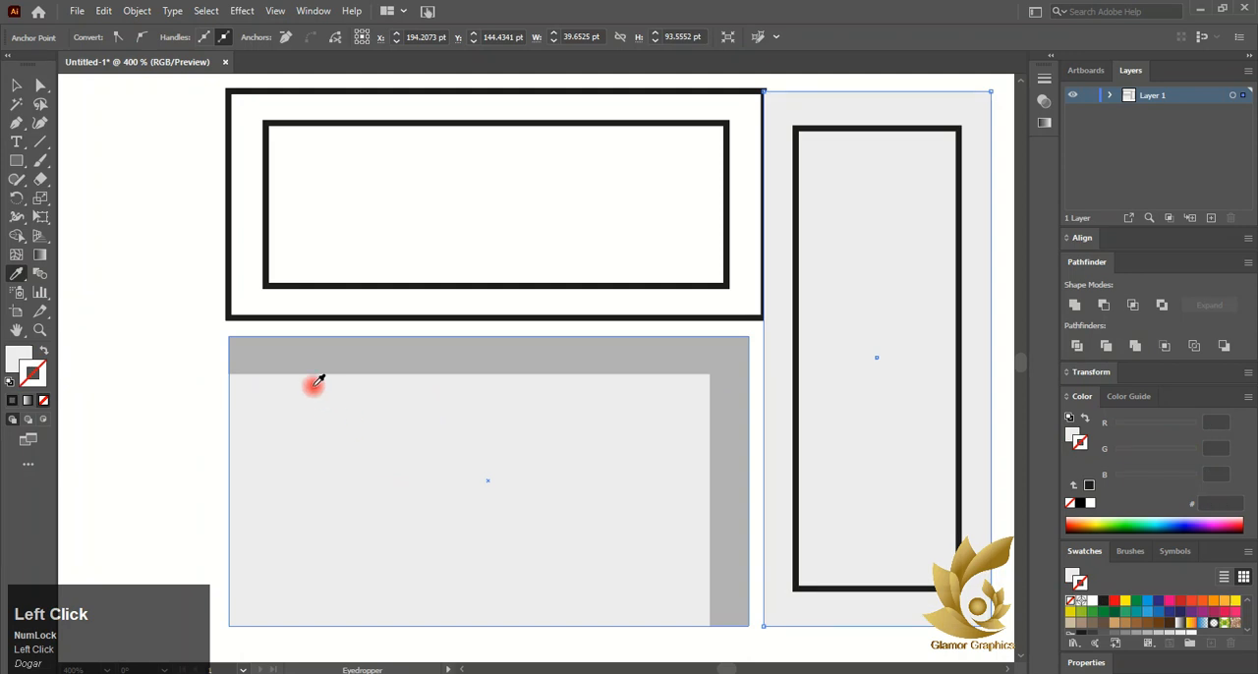
pyautogui.click(14, 86)
pyautogui.click(343, 318)
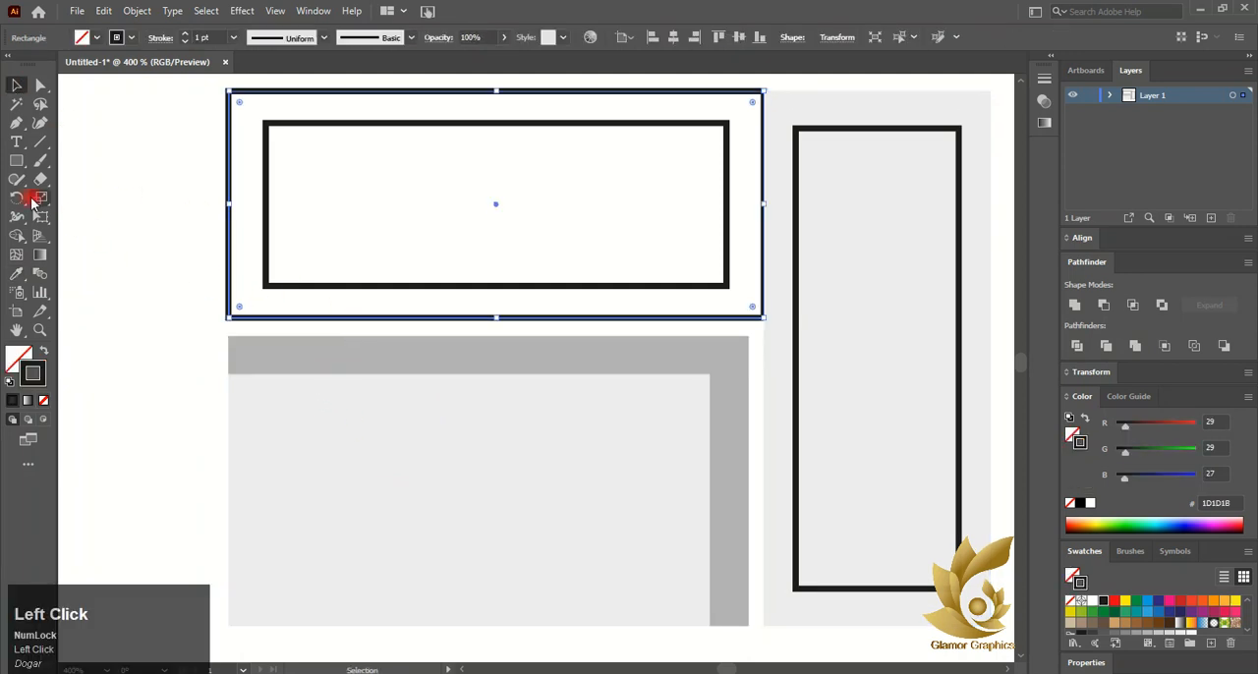
pyautogui.click(20, 275)
pyautogui.click(300, 450)
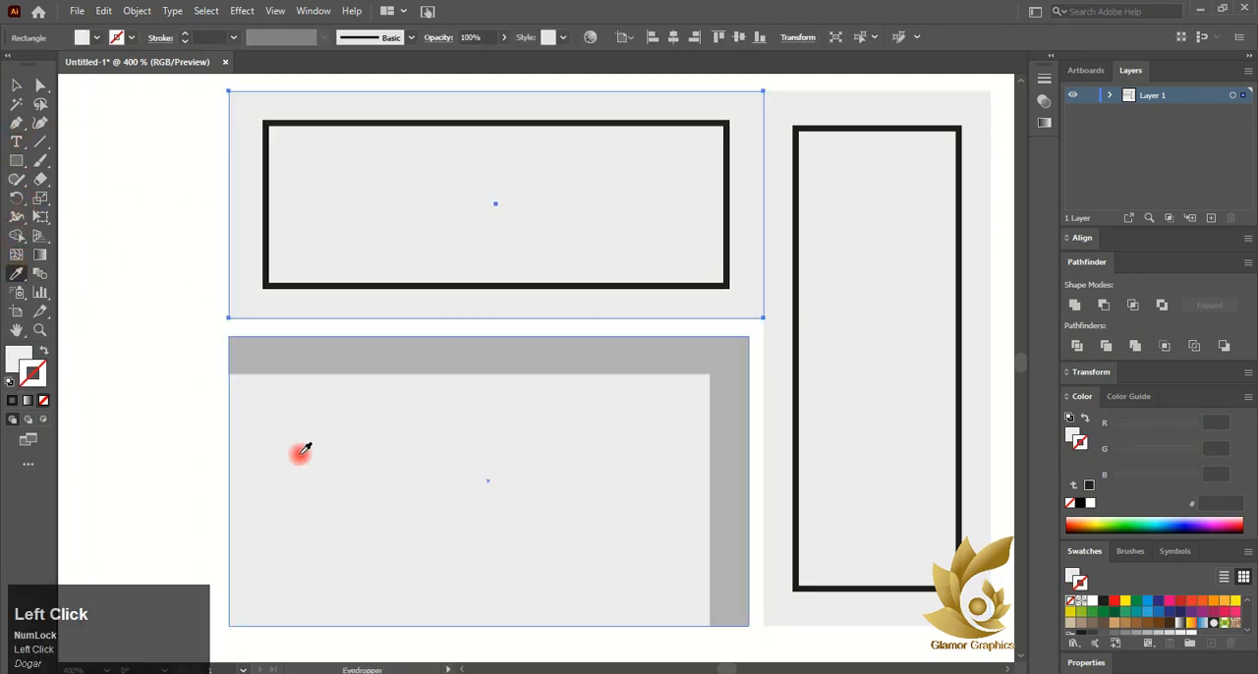
# Select all the frame rectangles and set their stroke color to gray 999898 in the Color Picker
pyautogui.click(15, 86)
pyautogui.keyDown('shift'); pyautogui.click(691, 480); pyautogui.keyUp('shift')
pyautogui.keyDown('shift'); pyautogui.click(775, 584); pyautogui.keyUp('shift')
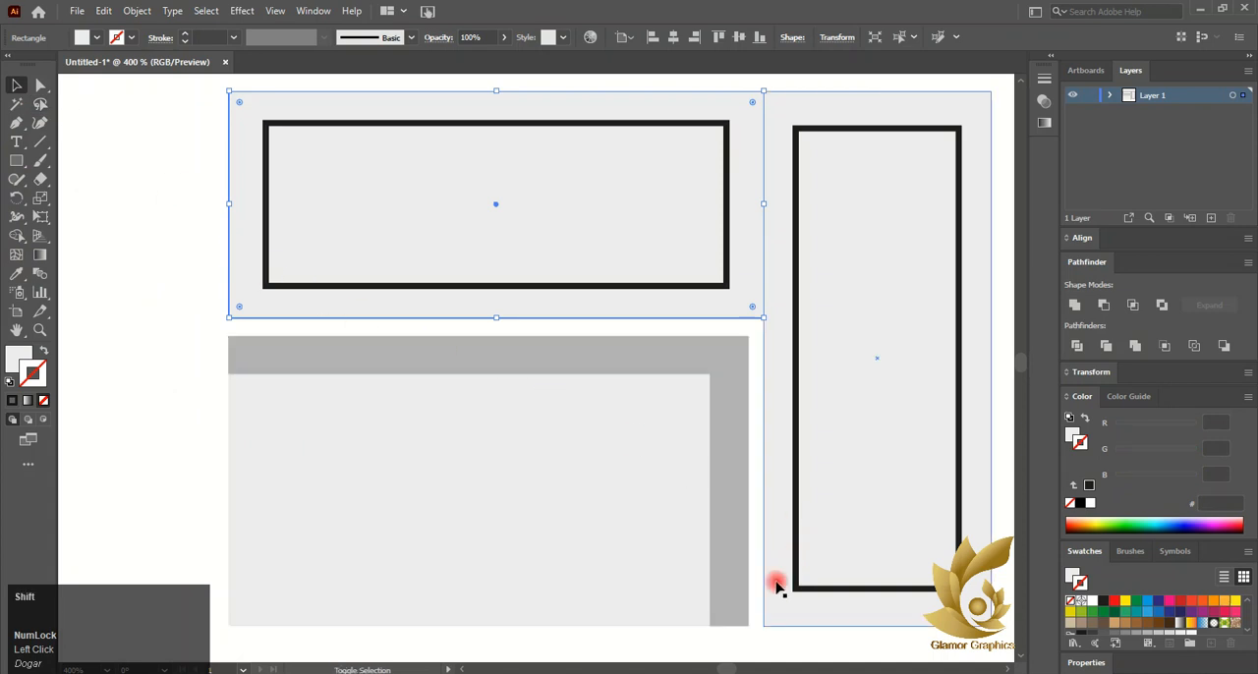
pyautogui.keyDown('shift'); pyautogui.click(758, 517); pyautogui.keyUp('shift')
pyautogui.keyDown('shift'); pyautogui.click(711, 284); pyautogui.keyUp('shift')
pyautogui.keyDown('shift'); pyautogui.click(798, 356); pyautogui.keyUp('shift')
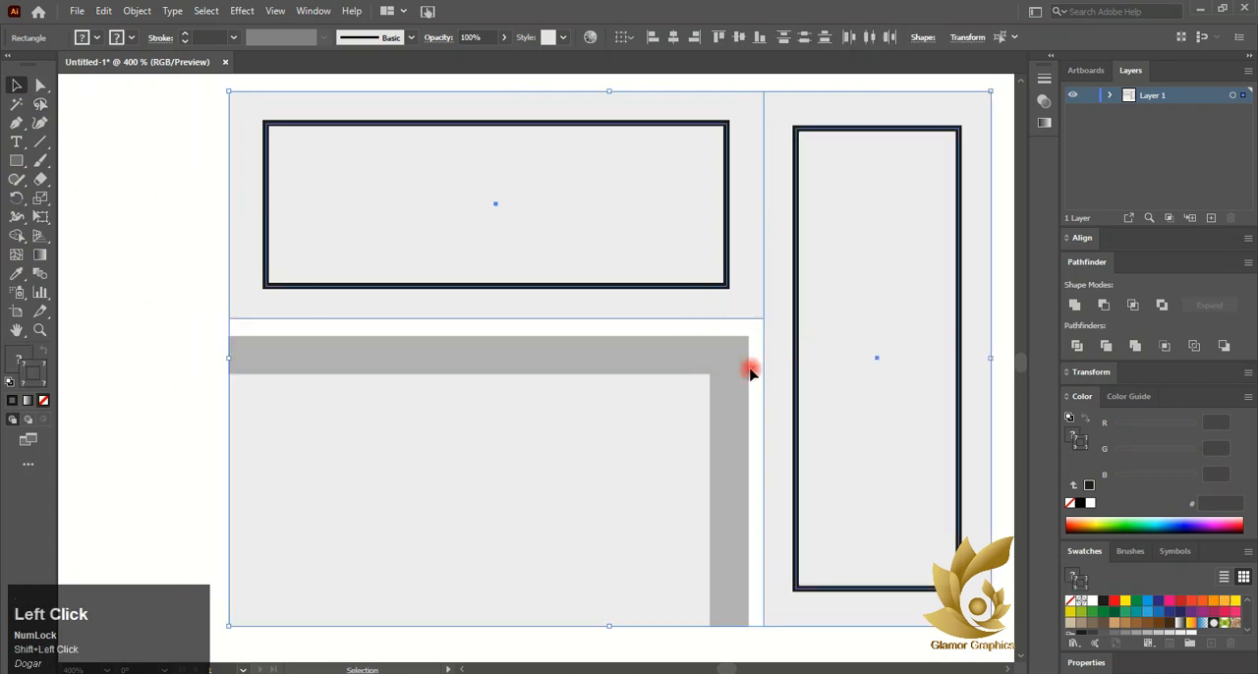
pyautogui.doubleClick(46, 389)
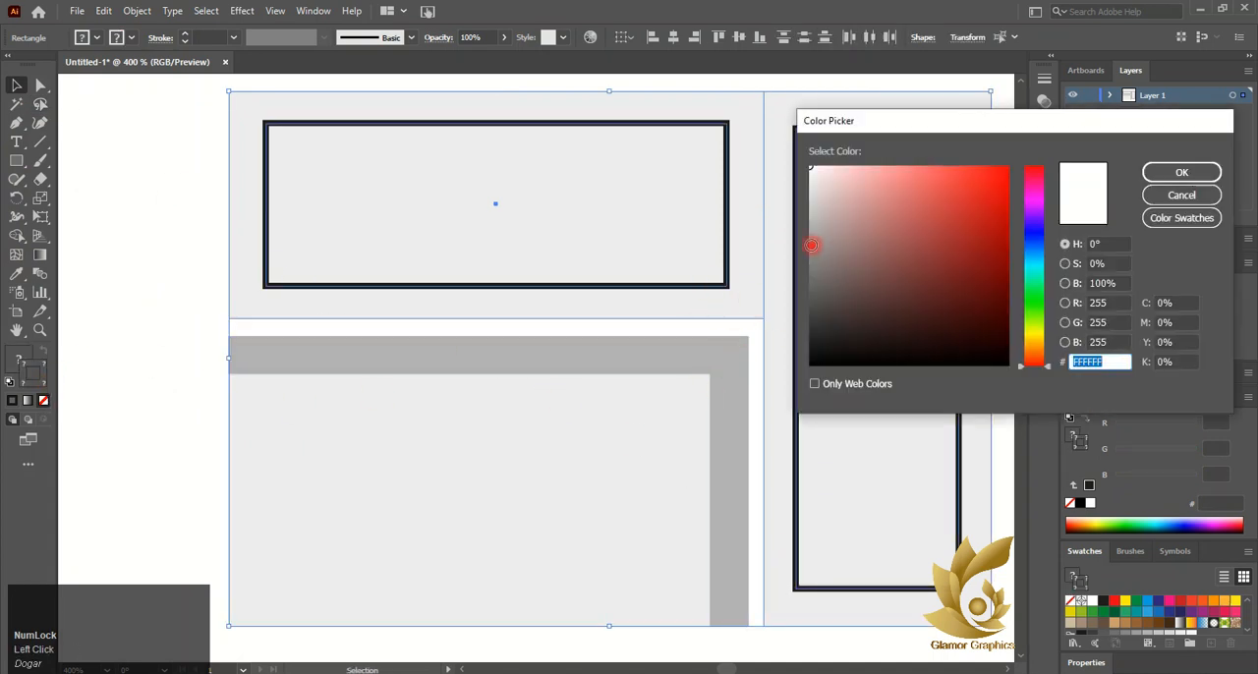
pyautogui.click(812, 245)
pyautogui.click(1180, 173)
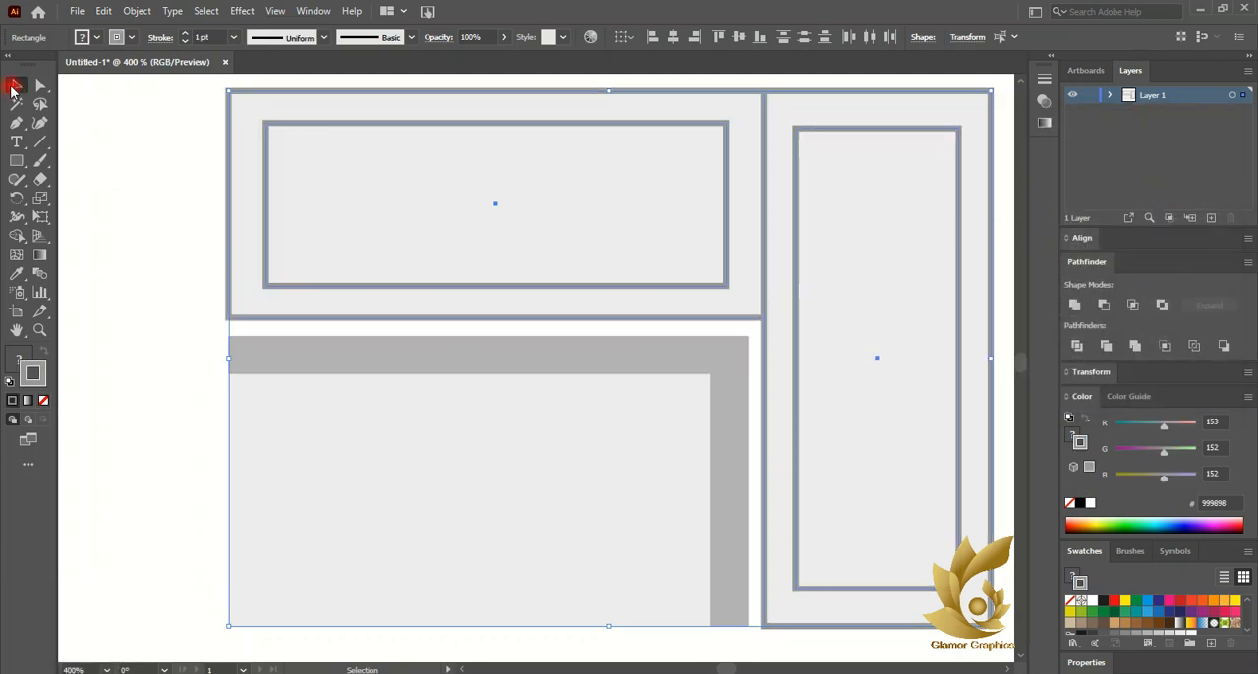
# Select the lower seat pieces and push their right edge against the upright frame
pyautogui.click(144, 334)
pyautogui.click(334, 423)
pyautogui.keyDown('shift'); pyautogui.click(670, 419); pyautogui.keyUp('shift')
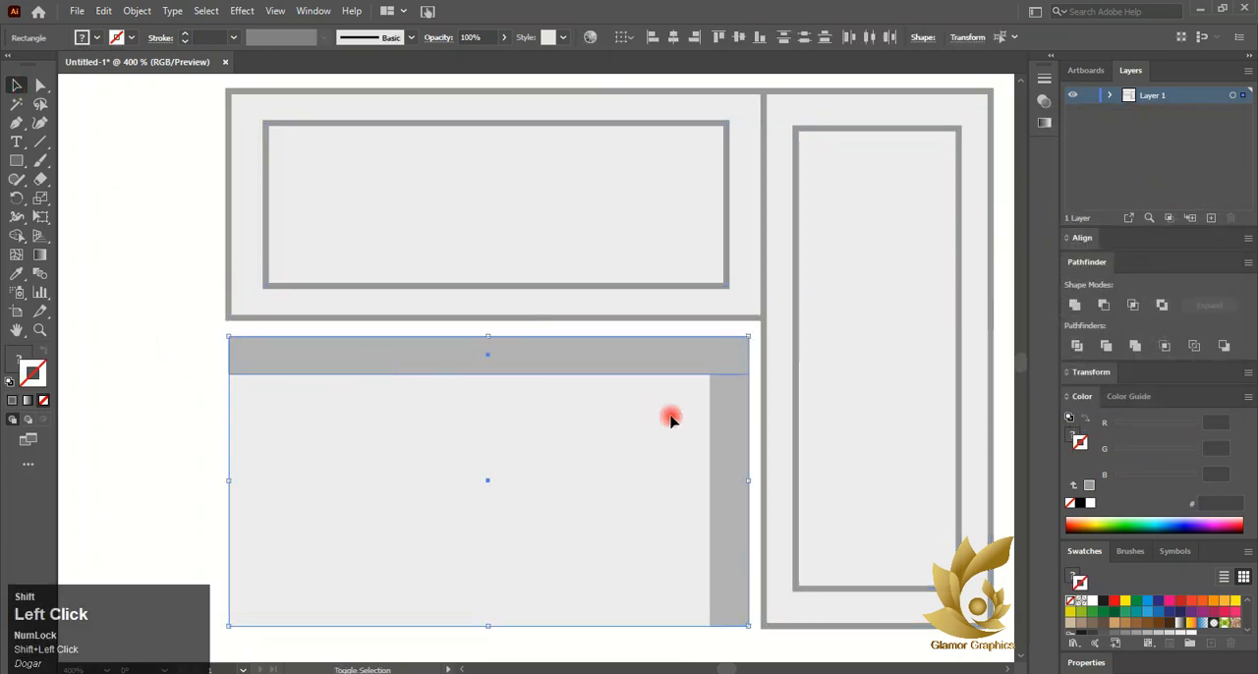
pyautogui.moveTo(688, 403); pyautogui.dragTo(697, 386)
pyautogui.scroll(5, 749, 315)
pyautogui.moveTo(793, 349); pyautogui.dragTo(812, 362)
pyautogui.scroll(-7, 758, 407)
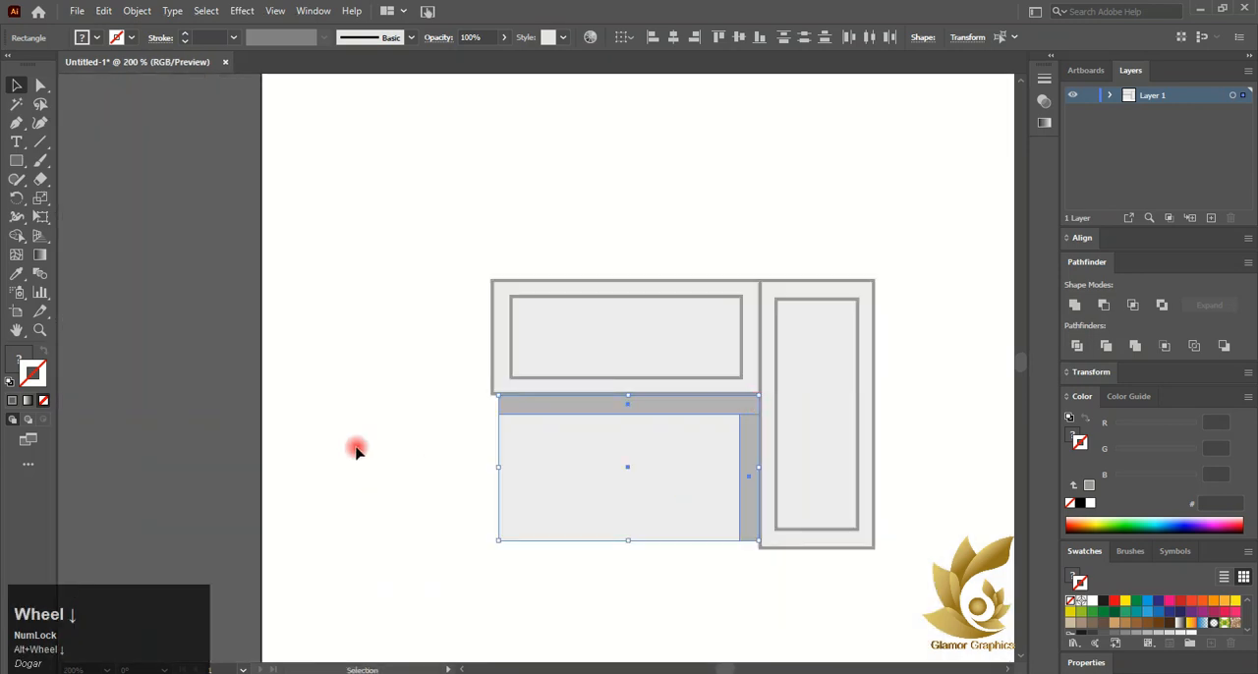
# Stretch the lower seat's left edge out to line up with the horizontal frame's left edge
pyautogui.click(391, 440)
pyautogui.scroll(2, 536, 450)
pyautogui.click(511, 427)
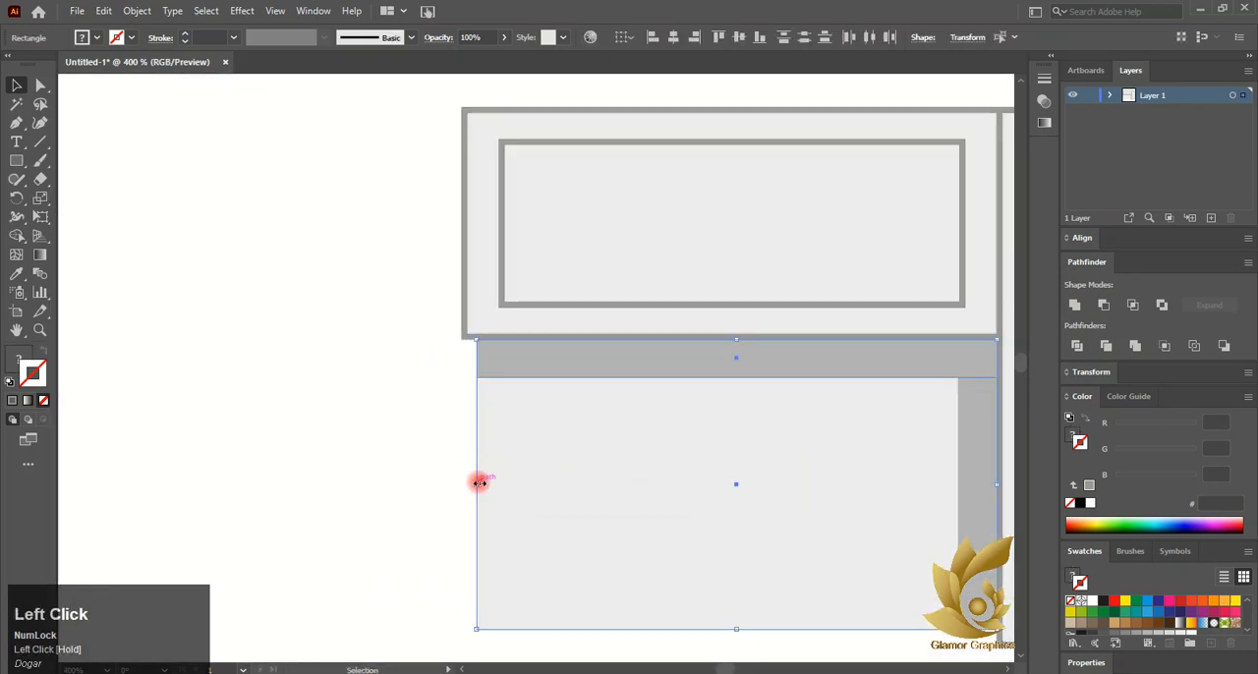
pyautogui.moveTo(479, 482); pyautogui.dragTo(459, 479)
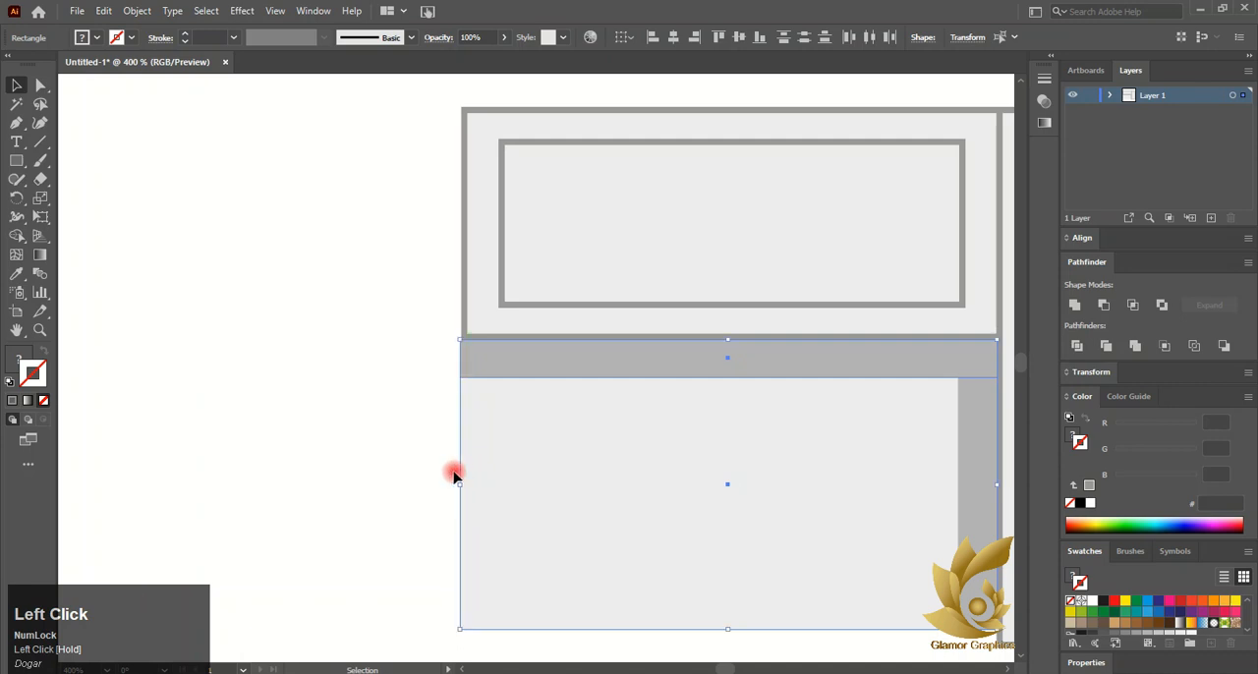
# Stretch the lower seat's bottom edge down to line up with the upright frame's bottom edge
pyautogui.scroll(-2, 454, 476)
pyautogui.click(704, 547)
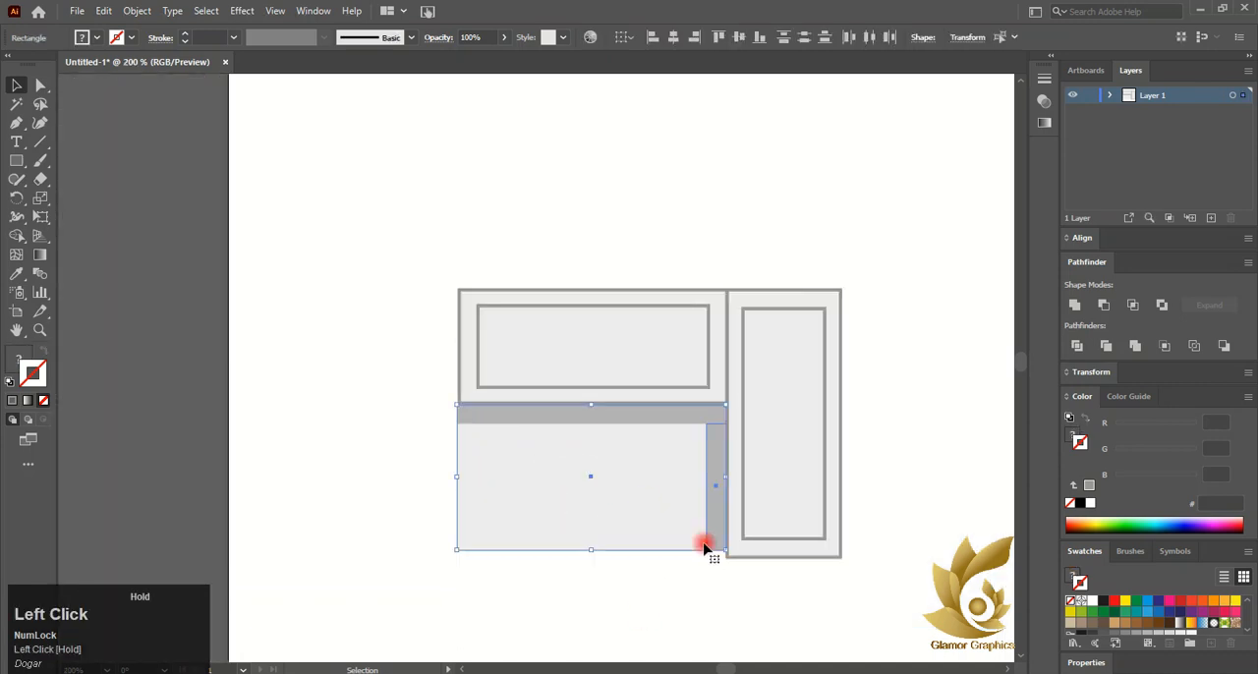
pyautogui.scroll(1, 670, 577)
pyautogui.moveTo(553, 537); pyautogui.dragTo(553, 547)
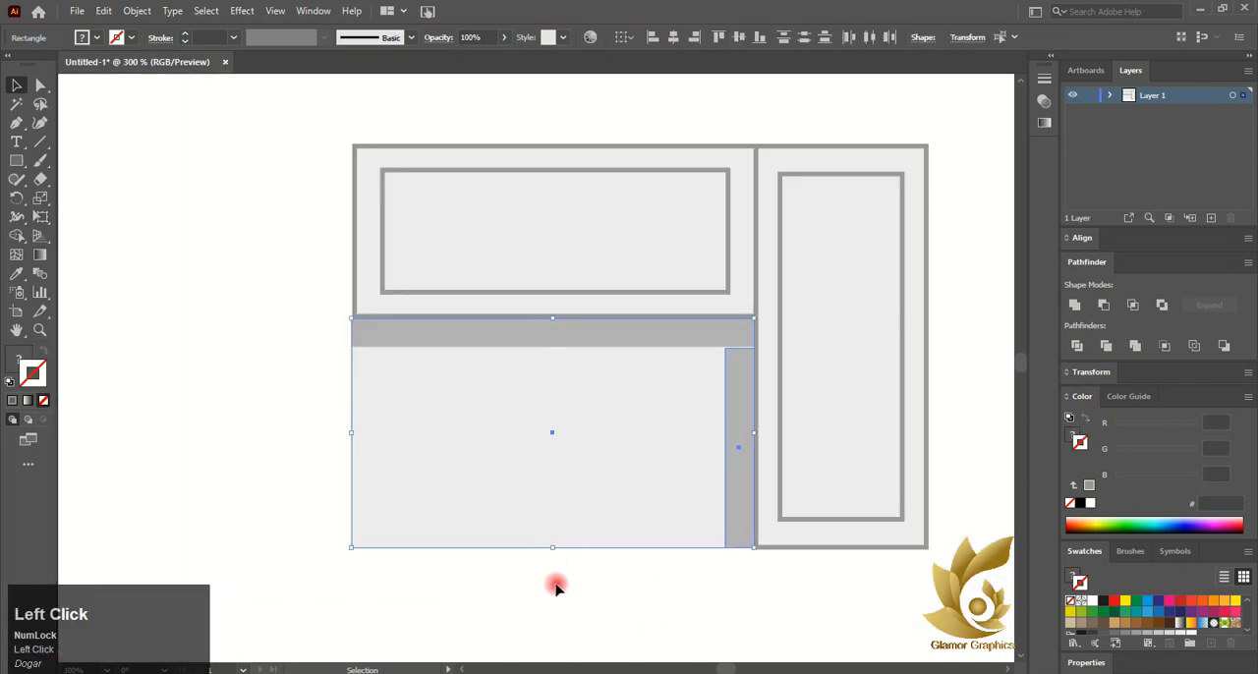
pyautogui.click(556, 587)
# Select the finished furniture drawing and move it off the artboard onto the pasteboard
pyautogui.scroll(-1, 603, 568)
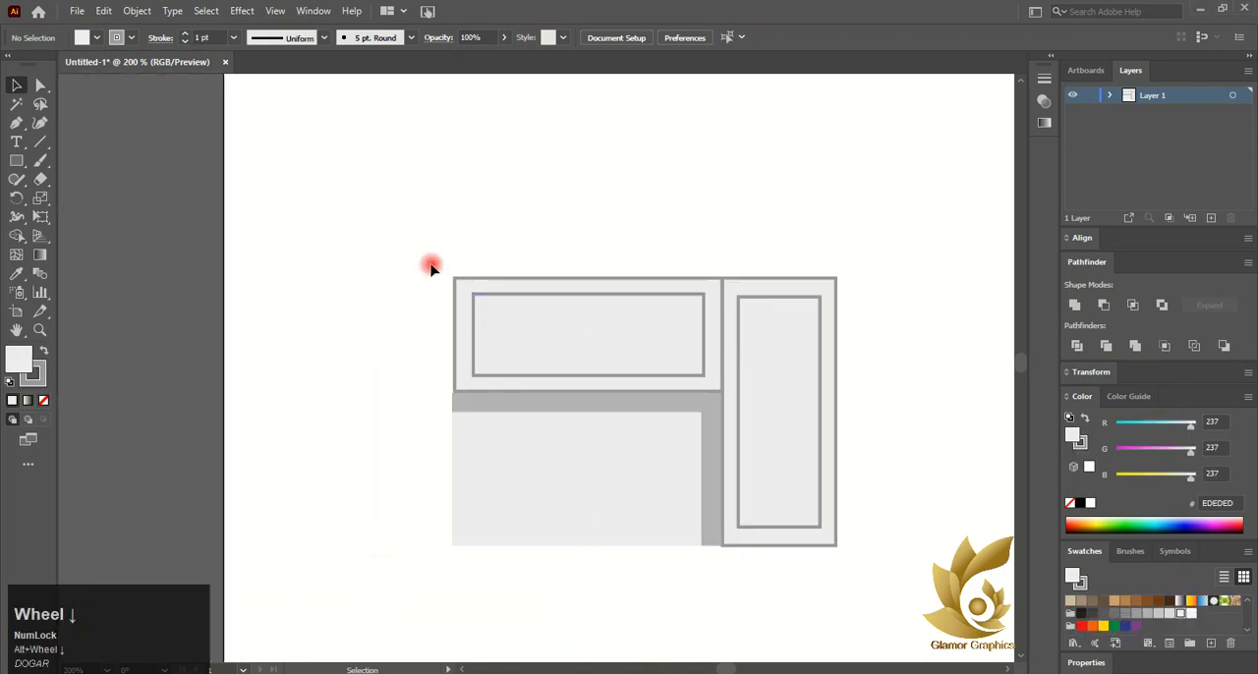
pyautogui.moveTo(430, 266); pyautogui.dragTo(980, 494)
pyautogui.scroll(-2, 783, 495)
pyautogui.hscroll(2, 701, 413)
pyautogui.hscroll(-2, 700, 413)
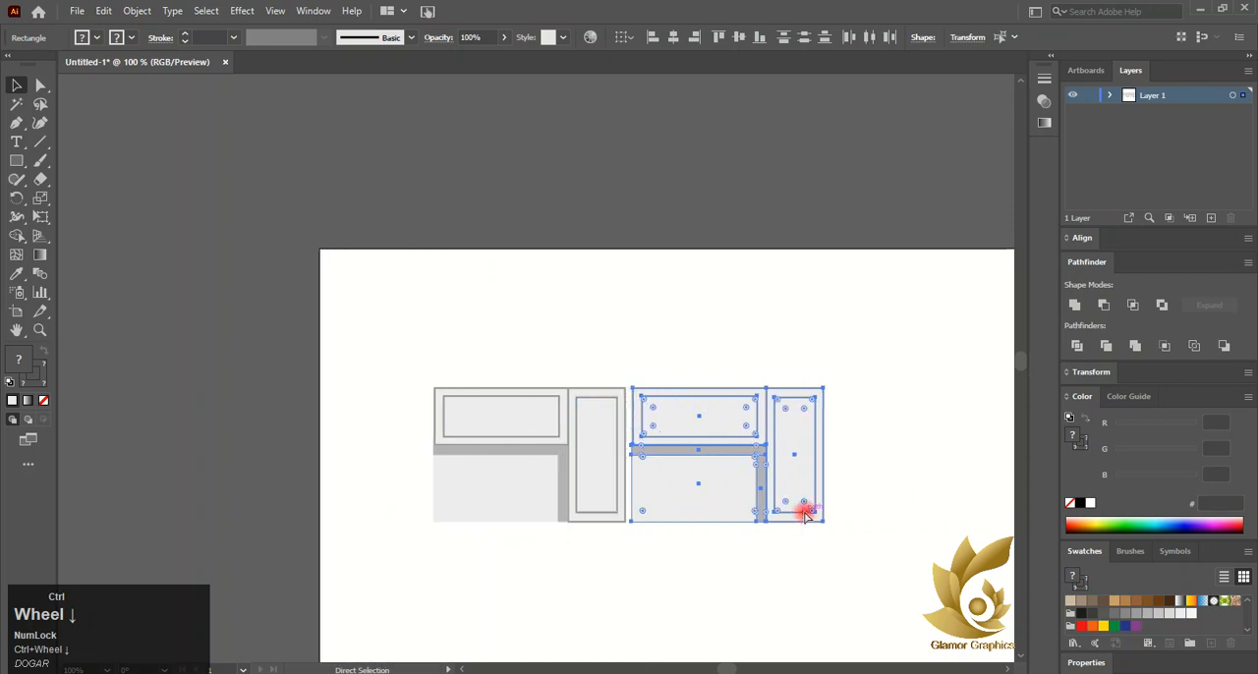
pyautogui.click(806, 508)
pyautogui.moveTo(337, 317); pyautogui.dragTo(629, 491)
pyautogui.click(618, 485)
pyautogui.moveTo(521, 410); pyautogui.dragTo(683, 526)
pyautogui.moveTo(603, 469); pyautogui.dragTo(226, 318)
pyautogui.click(362, 399)
# Draw a large rectangle on the artboard and a small rectangle sitting on its top-left corner
pyautogui.click(16, 164)
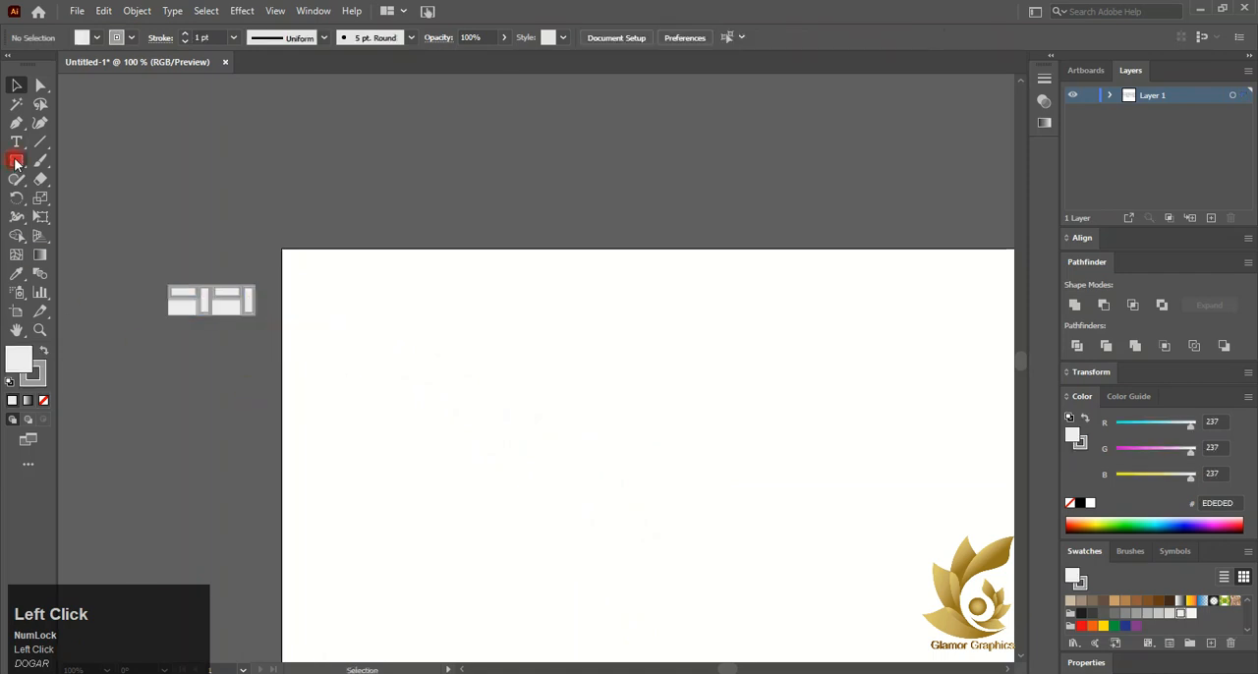
pyautogui.moveTo(465, 364); pyautogui.dragTo(679, 529)
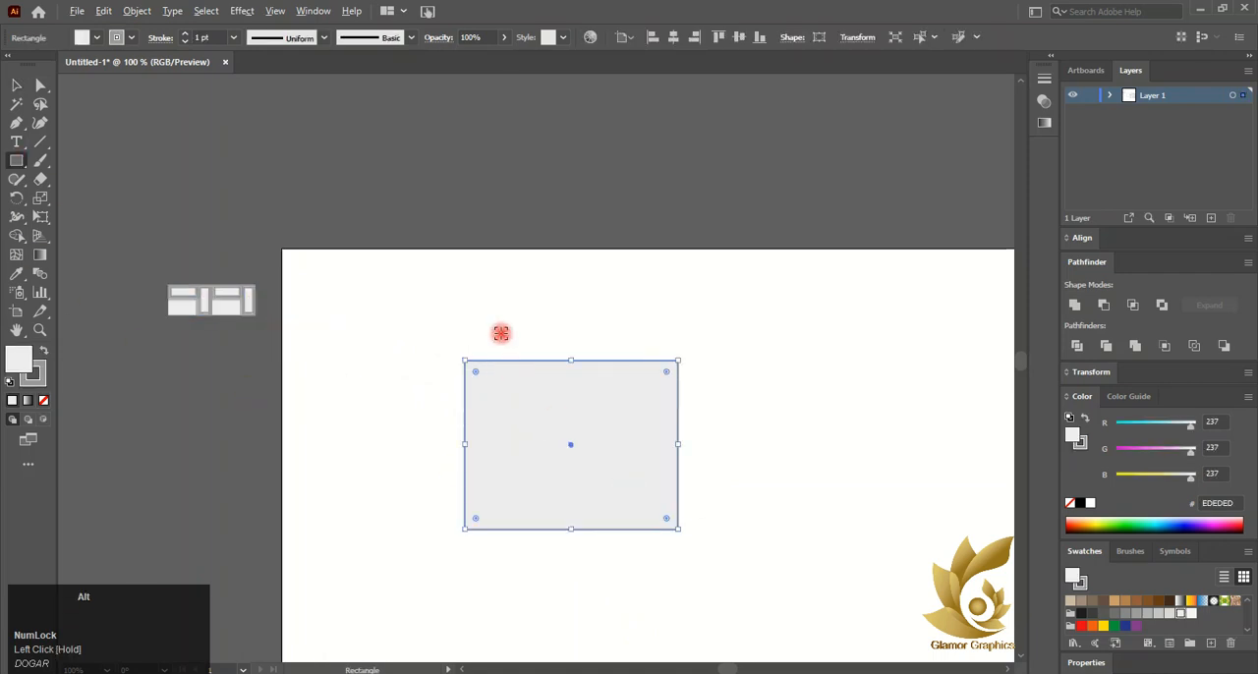
pyautogui.scroll(3, 491, 332)
pyautogui.moveTo(438, 314); pyautogui.dragTo(588, 418)
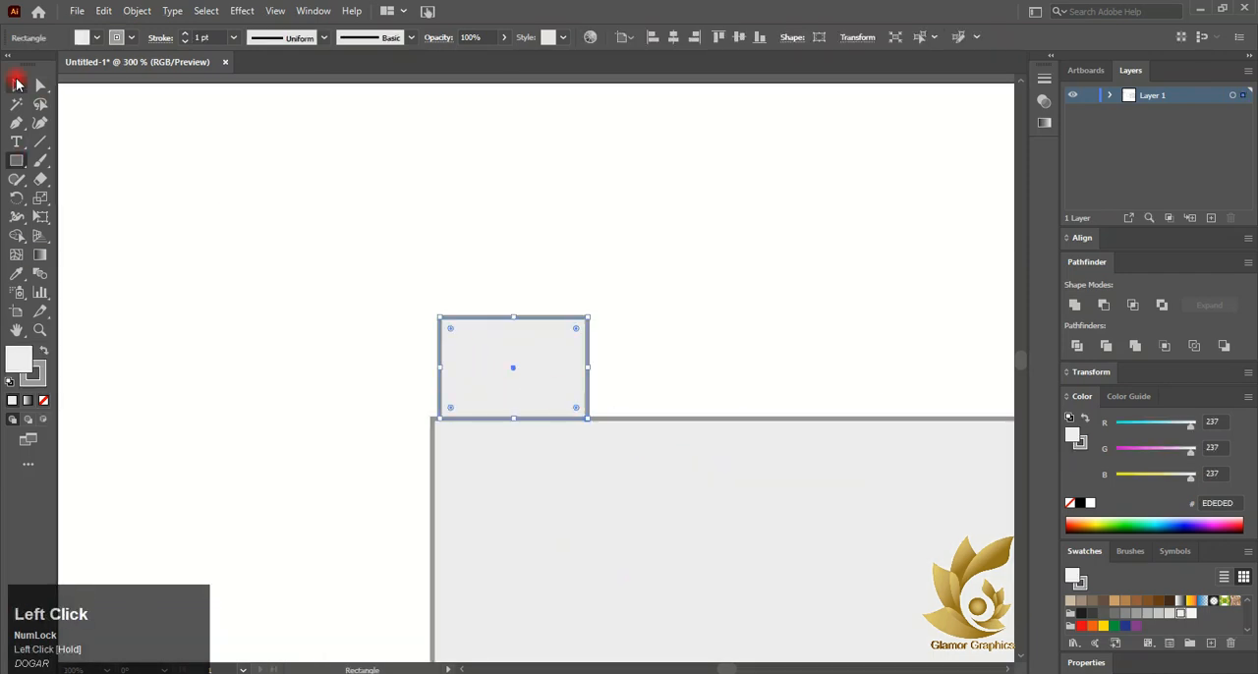
# Duplicate the small rectangle across to the large rectangle's top-right corner
pyautogui.click(16, 85)
pyautogui.click(544, 367)
pyautogui.scroll(-3, 533, 365)
pyautogui.moveTo(534, 370); pyautogui.dragTo(672, 373)
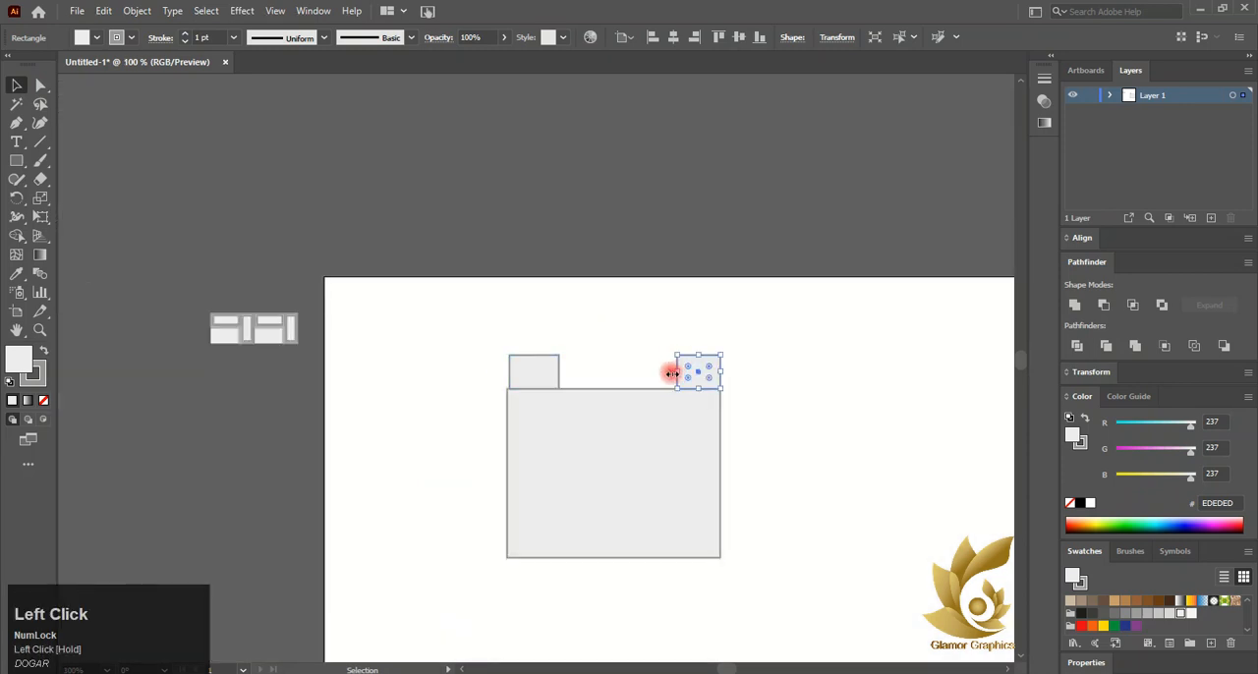
pyautogui.hotkey('ctrl', 'z')
pyautogui.hotkey('ctrl', 'z')
pyautogui.moveTo(561, 371); pyautogui.dragTo(699, 370)
# Try to merge the three rectangles into one shape with the Shape Builder
pyautogui.moveTo(476, 317); pyautogui.dragTo(698, 473)
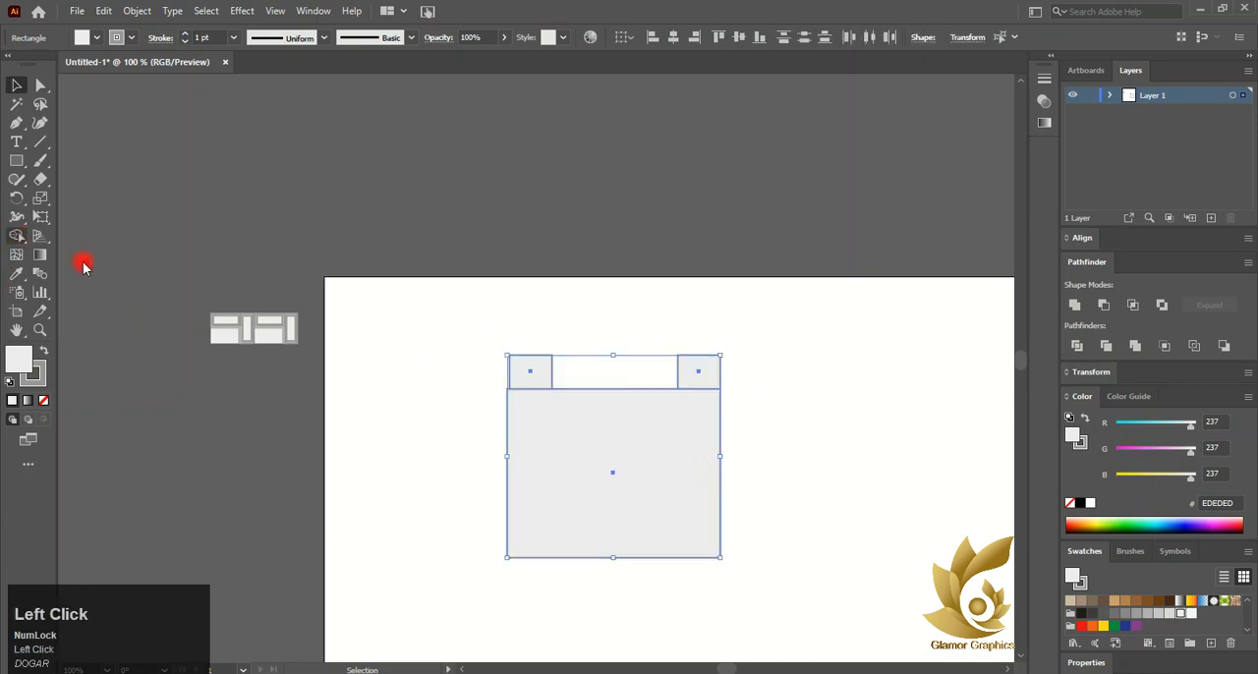
pyautogui.moveTo(522, 367)
pyautogui.mouseDown()
pyautogui.moveTo(654, 447)
pyautogui.moveTo(698, 387)
pyautogui.mouseUp()
pyautogui.click(20, 84)
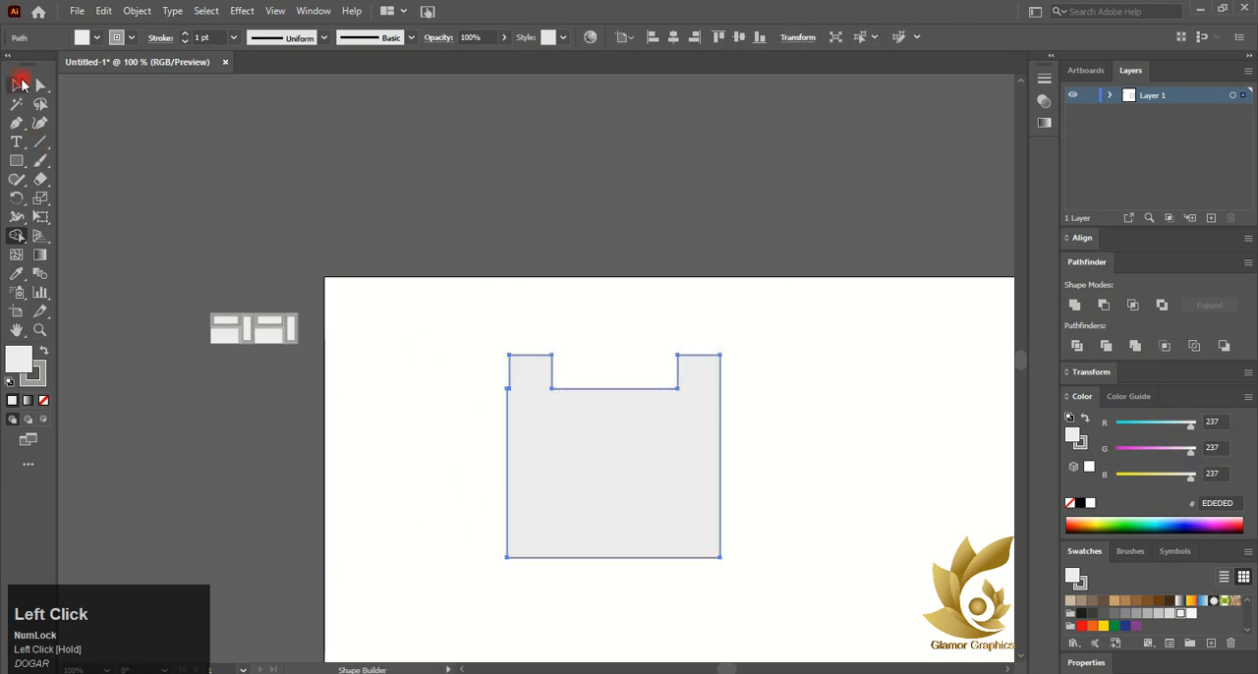
pyautogui.click(20, 84)
pyautogui.moveTo(645, 457); pyautogui.dragTo(617, 452)
pyautogui.hotkey('ctrl', 'z')
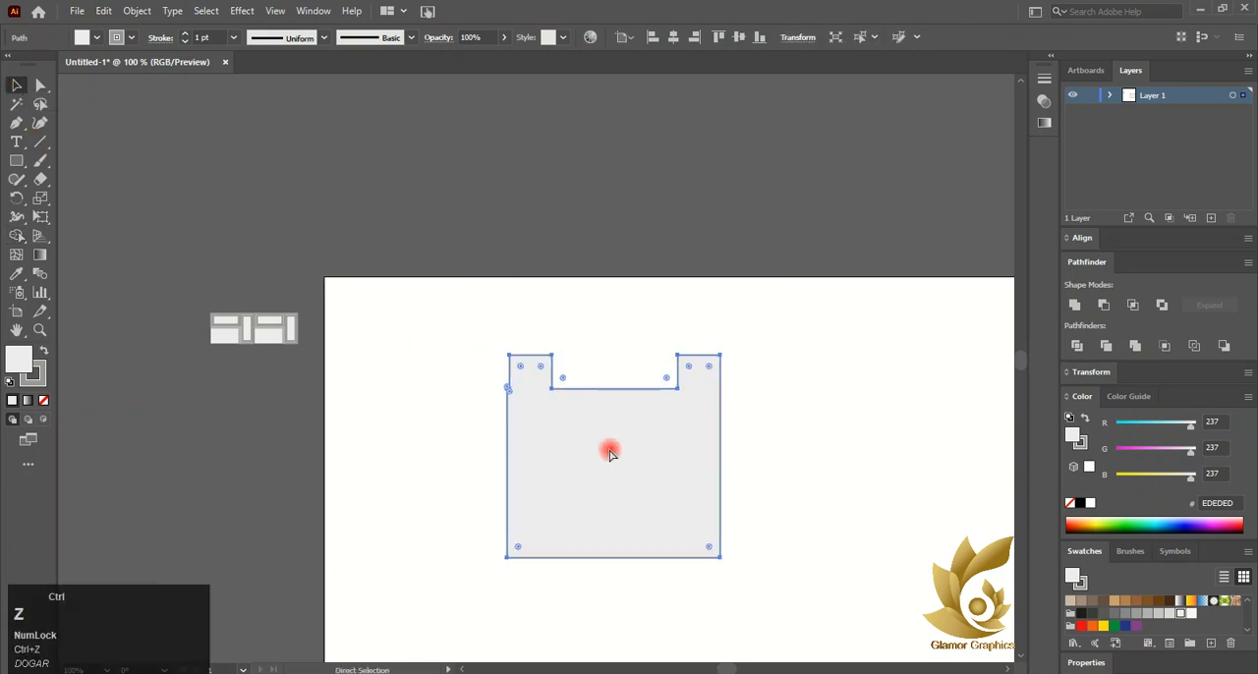
pyautogui.hotkey('ctrl', 'z')
# Select the three rectangles and merge them into one notched shape with the Shape Builder
pyautogui.click(473, 381)
pyautogui.scroll(4, 519, 380)
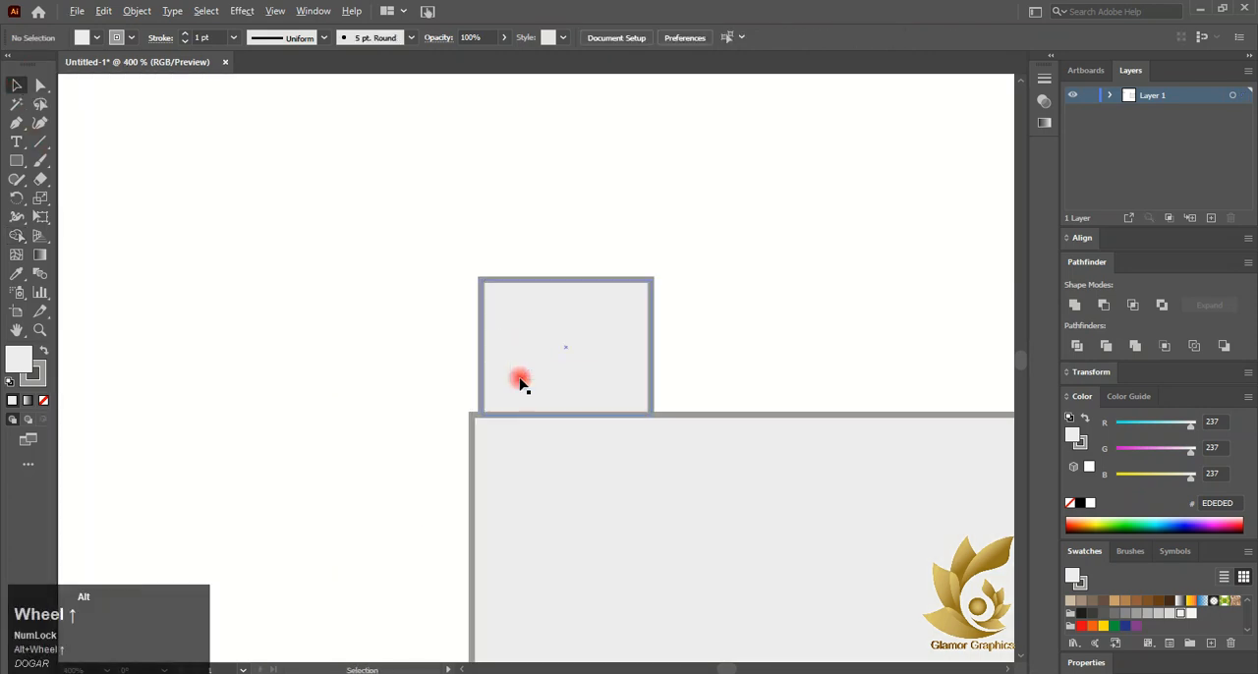
pyautogui.click(520, 380)
pyautogui.moveTo(480, 346); pyautogui.dragTo(644, 445)
pyautogui.scroll(-5, 458, 383)
pyautogui.click(17, 235)
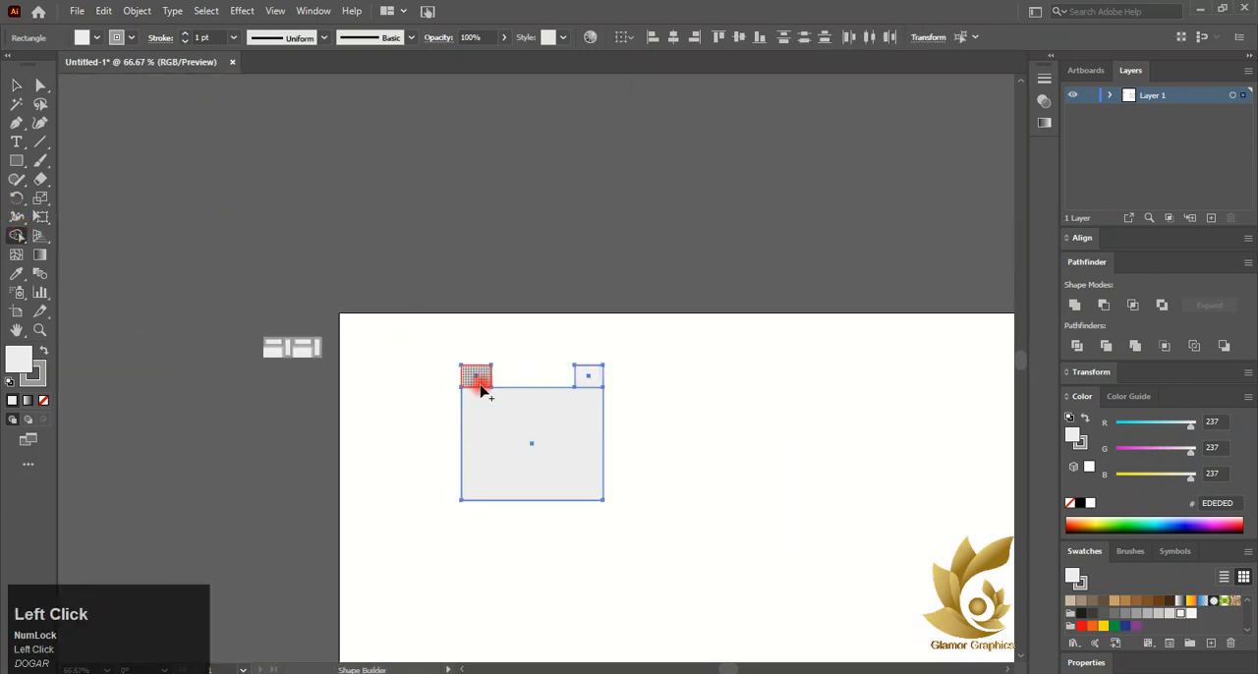
pyautogui.moveTo(481, 390)
pyautogui.mouseDown()
pyautogui.moveTo(529, 416)
pyautogui.moveTo(587, 378)
pyautogui.mouseUp()
# Move the merged notched shape off the artboard onto the pasteboard
pyautogui.click(17, 85)
pyautogui.scroll(-1, 680, 355)
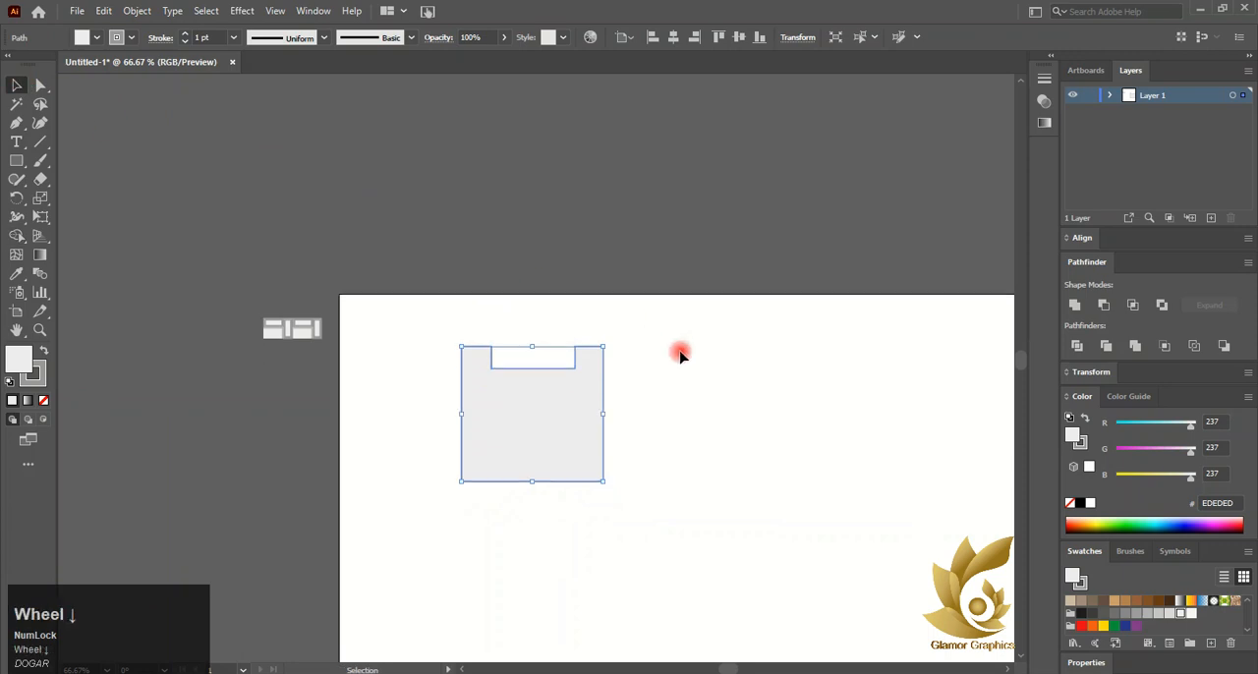
pyautogui.scroll(-1, 680, 354)
pyautogui.moveTo(467, 367); pyautogui.dragTo(3, 349)
pyautogui.click(589, 393)
pyautogui.scroll(-2, 589, 393)
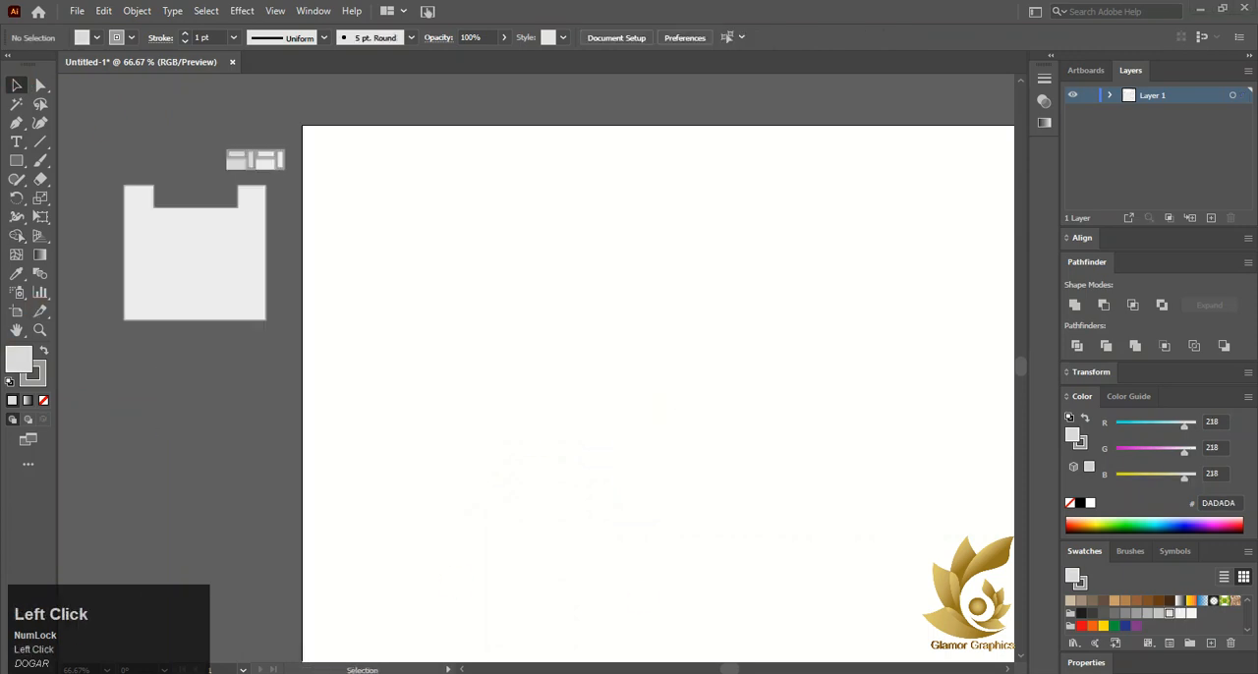
# Bring the small furniture drawing onto the artboard and add its pieces to the Swatches panel as swatches
pyautogui.moveTo(250, 144); pyautogui.dragTo(292, 190)
pyautogui.moveTo(219, 130); pyautogui.dragTo(472, 196)
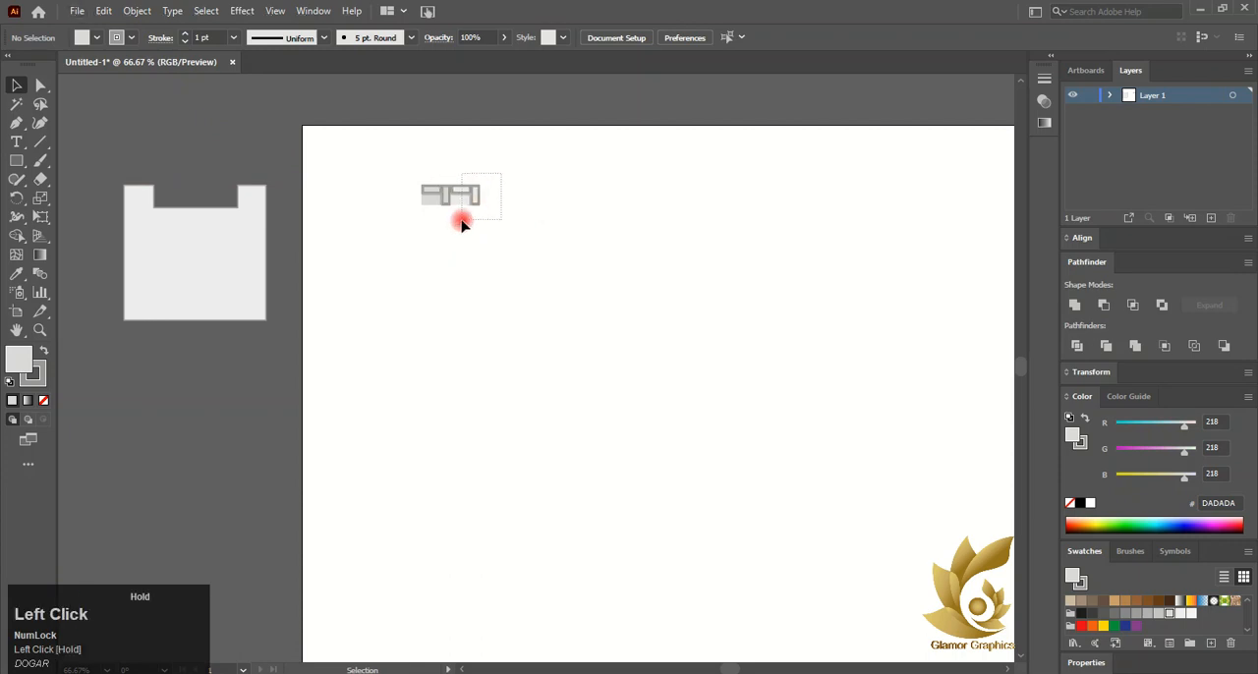
pyautogui.click(462, 201)
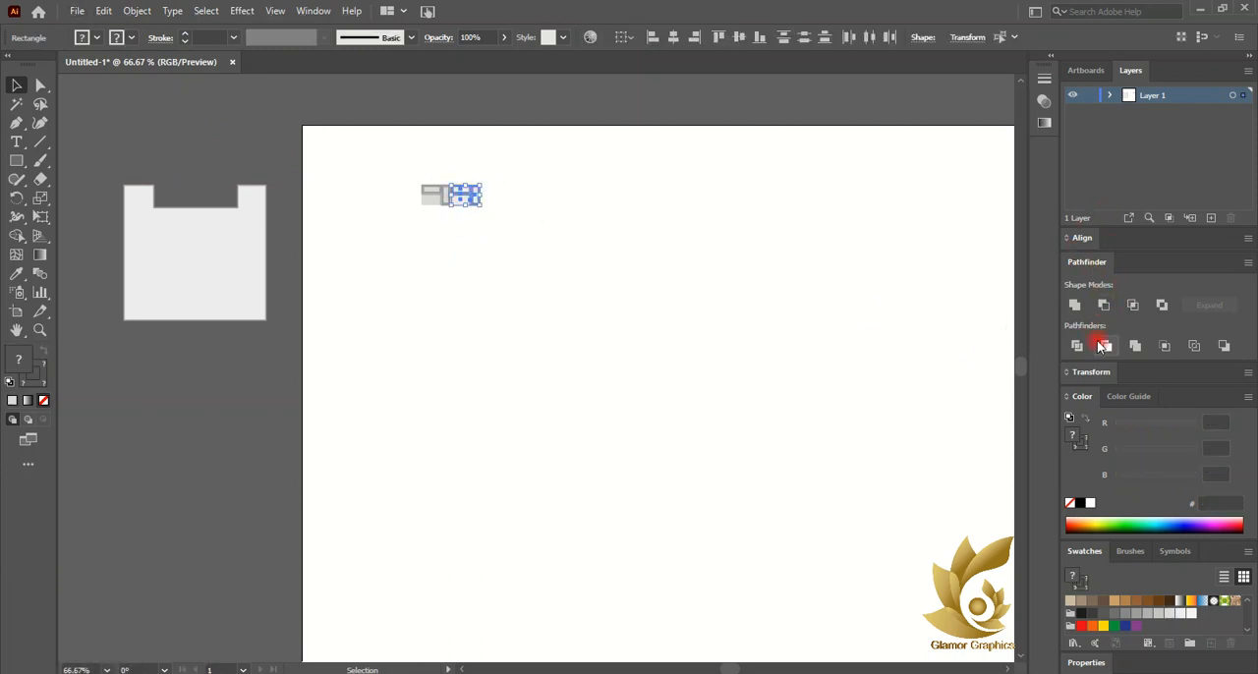
pyautogui.scroll(-1, 1138, 563)
pyautogui.moveTo(470, 179); pyautogui.dragTo(1177, 616)
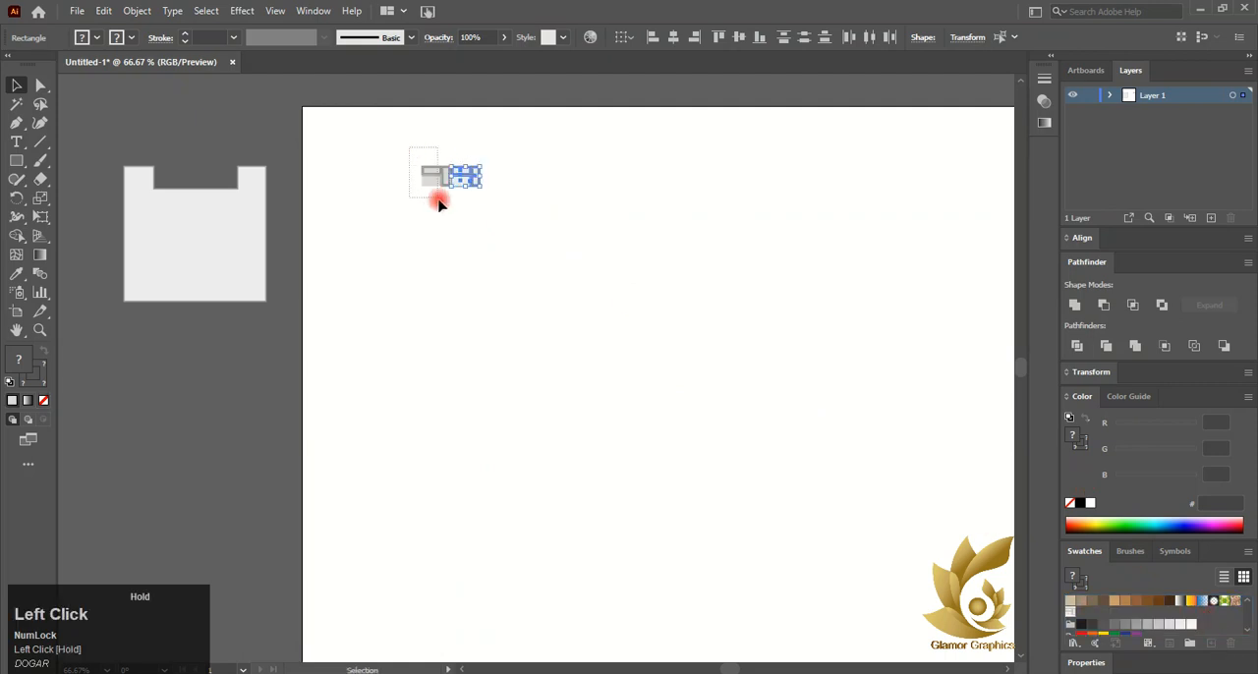
pyautogui.moveTo(445, 216); pyautogui.dragTo(1040, 590)
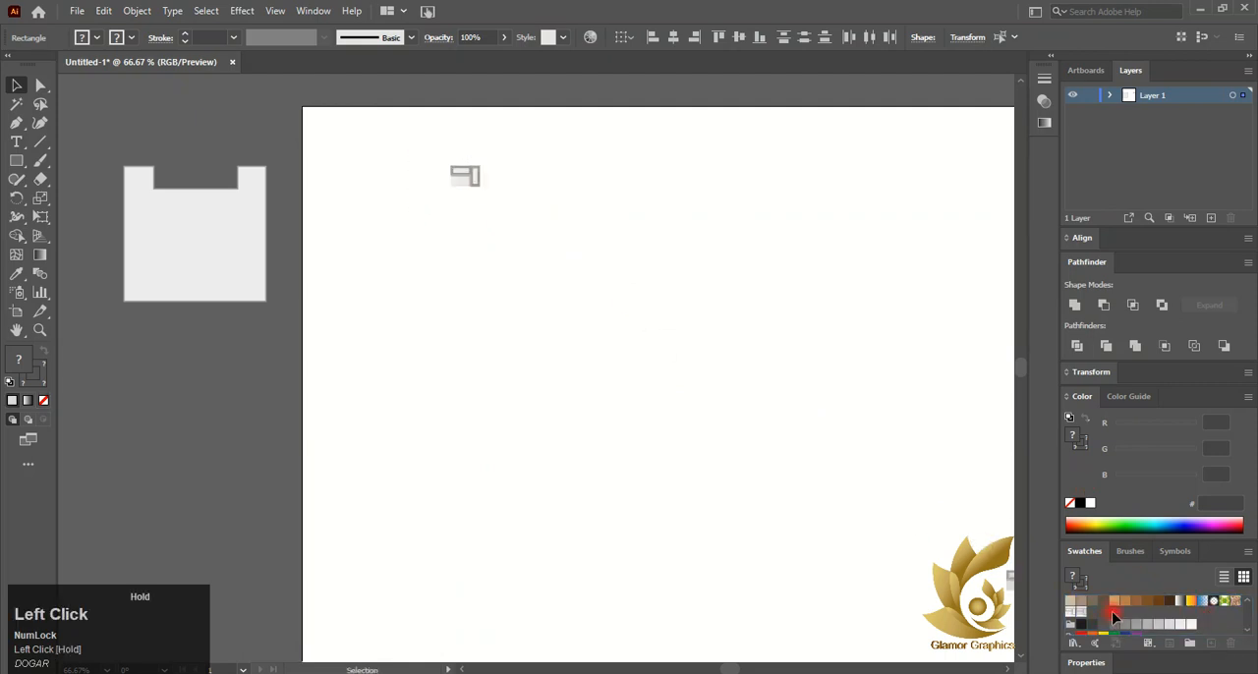
pyautogui.click(711, 363)
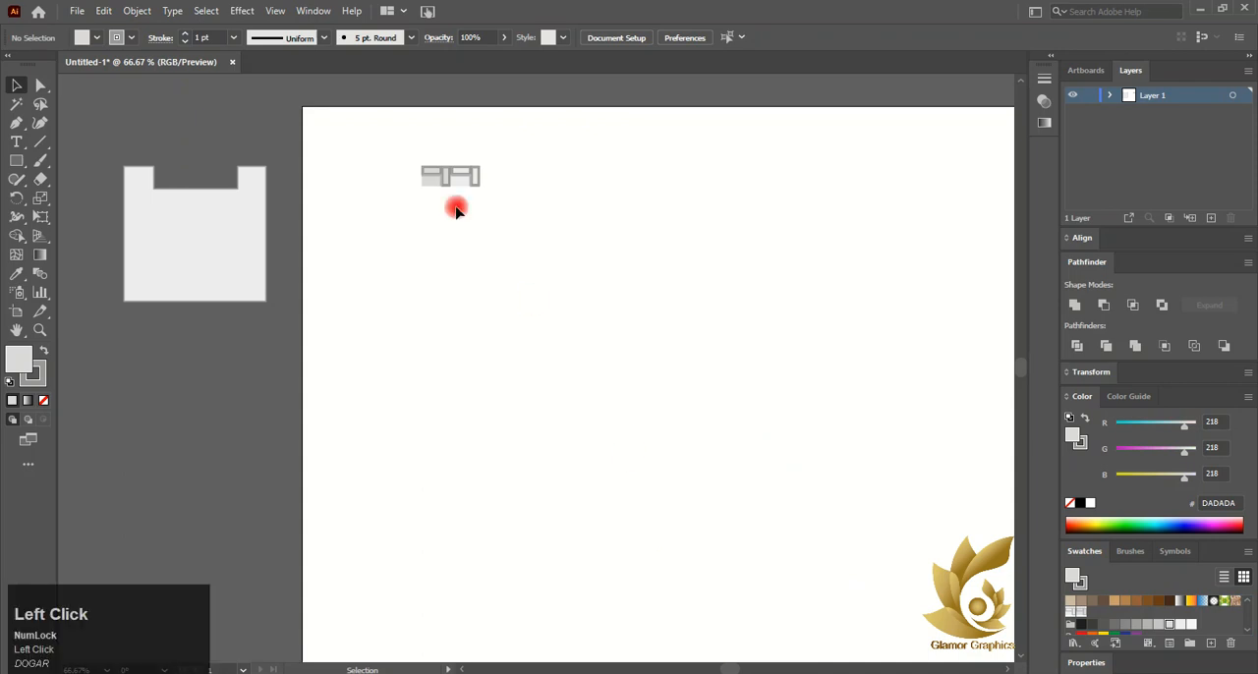
# Select the small furniture drawing on the artboard and delete it
pyautogui.moveTo(415, 154); pyautogui.dragTo(508, 238)
pyautogui.press('Delete')
pyautogui.scroll(-2, 247, 202)
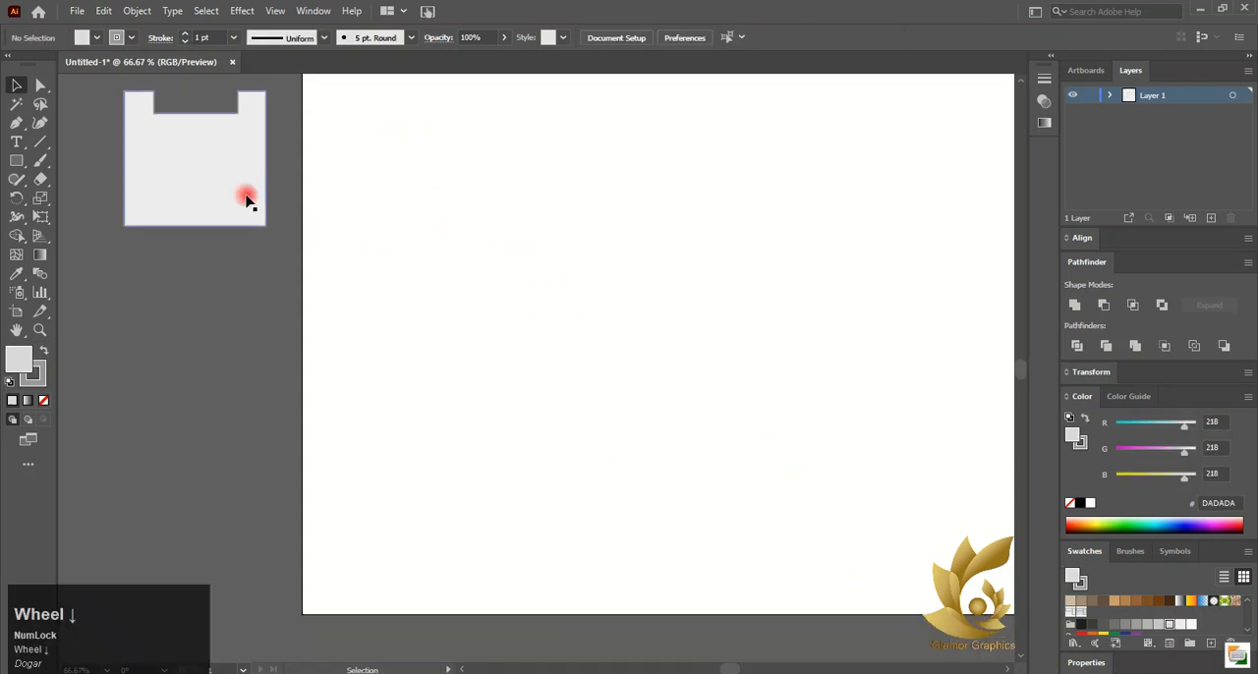
pyautogui.scroll(1, 750, 522)
pyautogui.scroll(-1, 543, 523)
pyautogui.keyDown('alt'); pyautogui.scroll(-1, 540, 517); pyautogui.keyUp('alt')
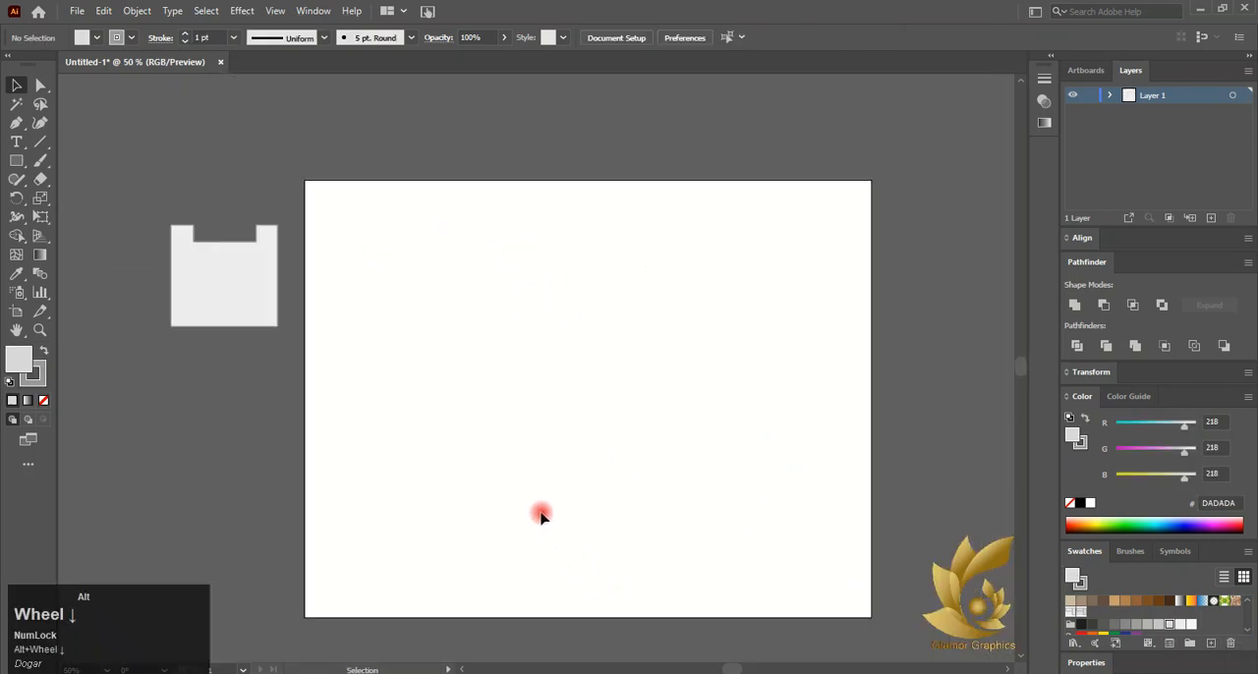
pyautogui.click(437, 472)
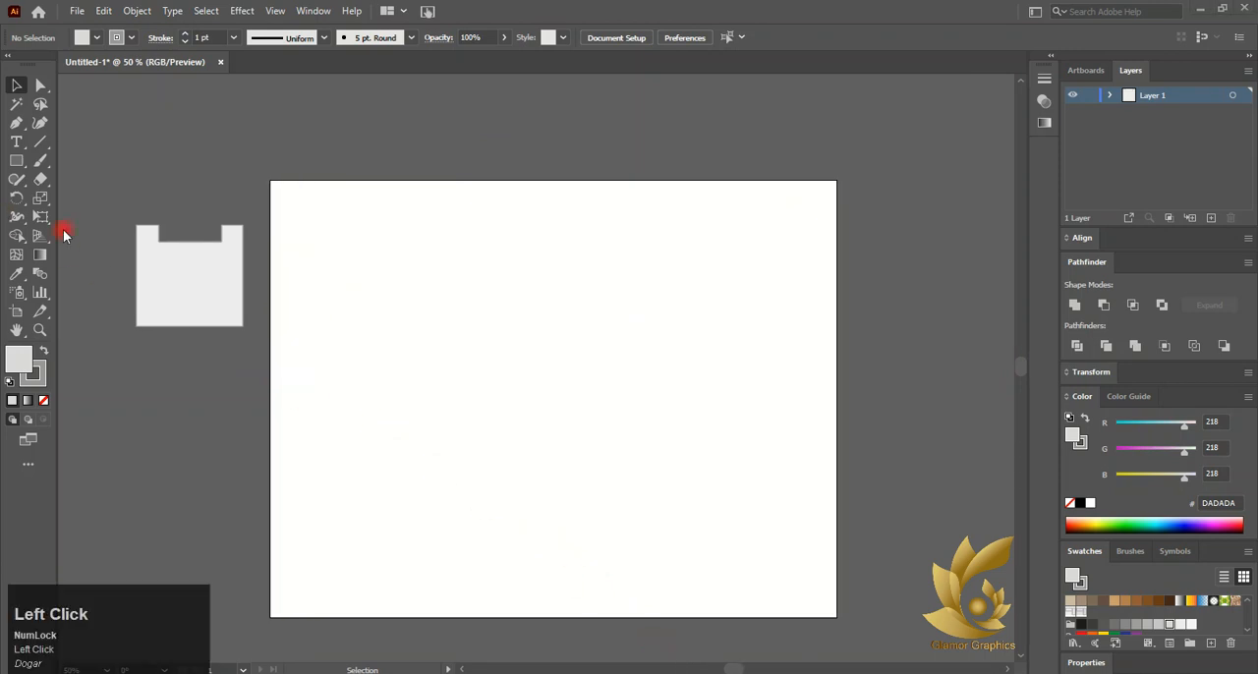
# Show the perspective grid with the Perspective Grid tool and switch between its left, right and horizontal planes
pyautogui.click(172, 261)
pyautogui.click(22, 240)
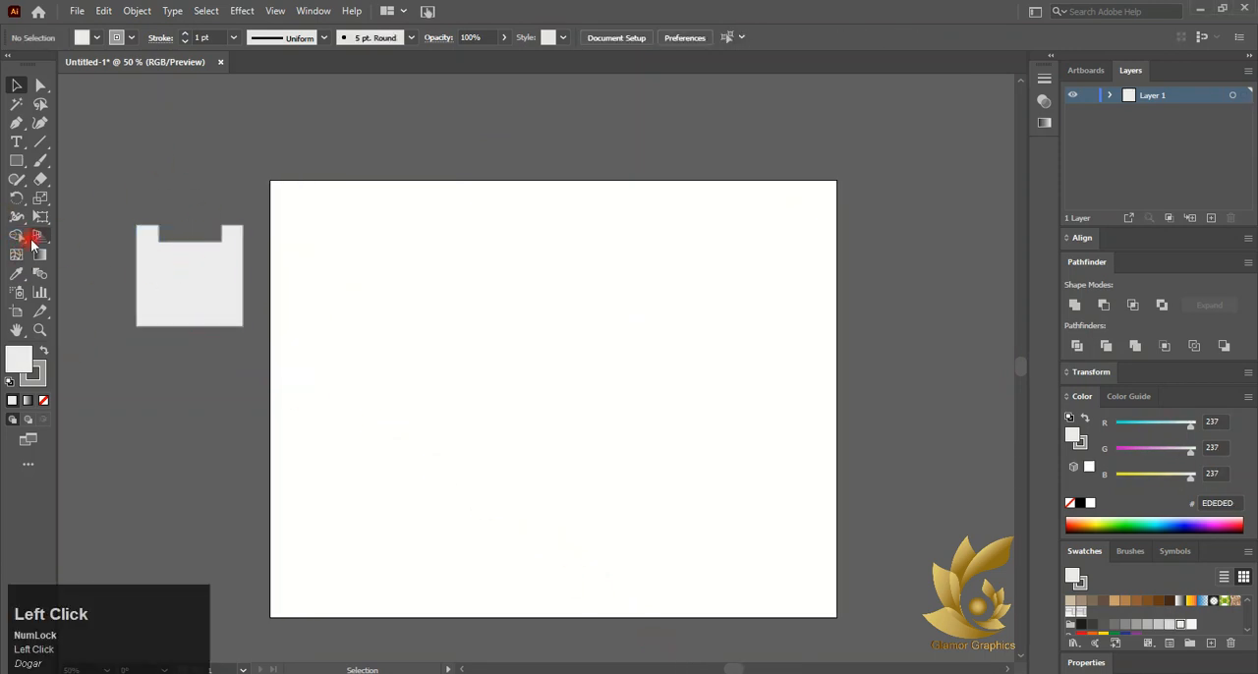
pyautogui.click(37, 239)
pyautogui.click(117, 125)
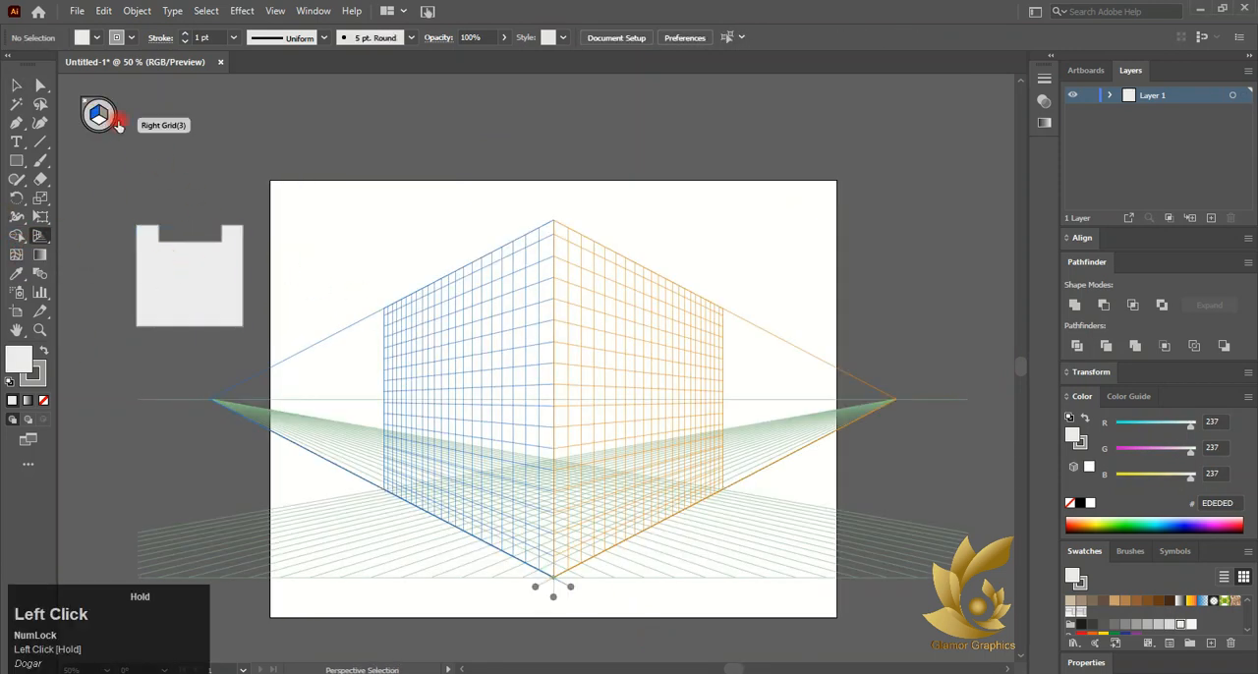
pyautogui.click(98, 118)
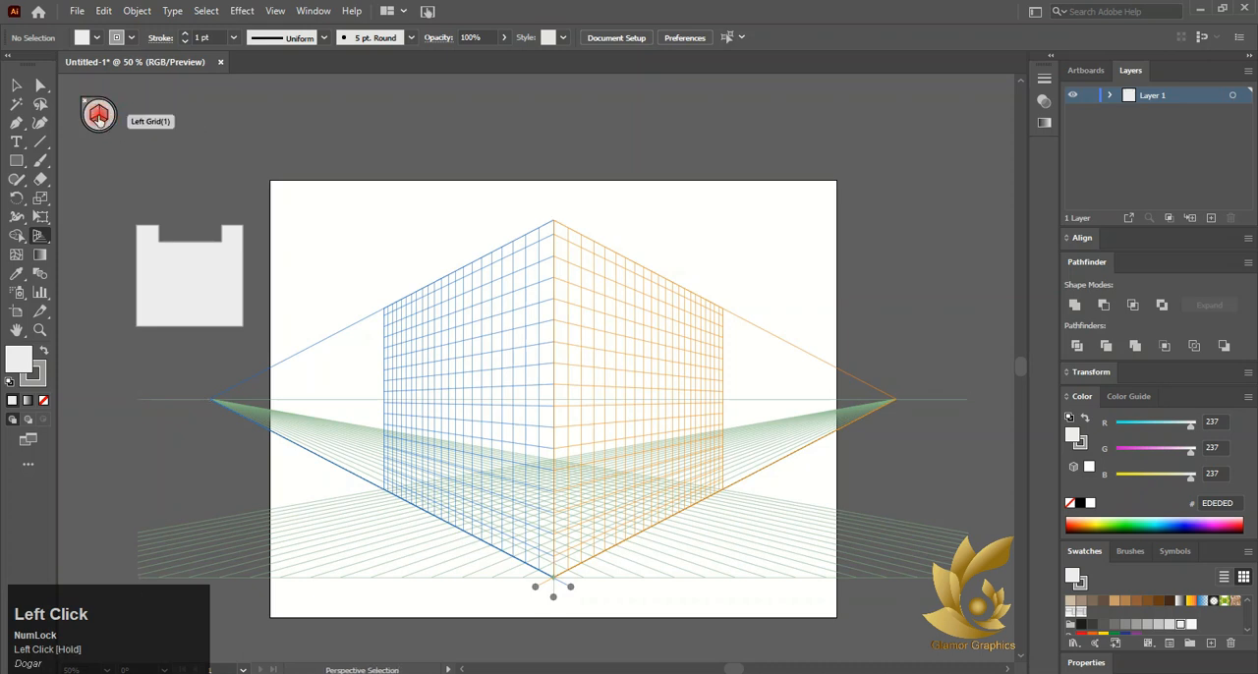
pyautogui.click(97, 117)
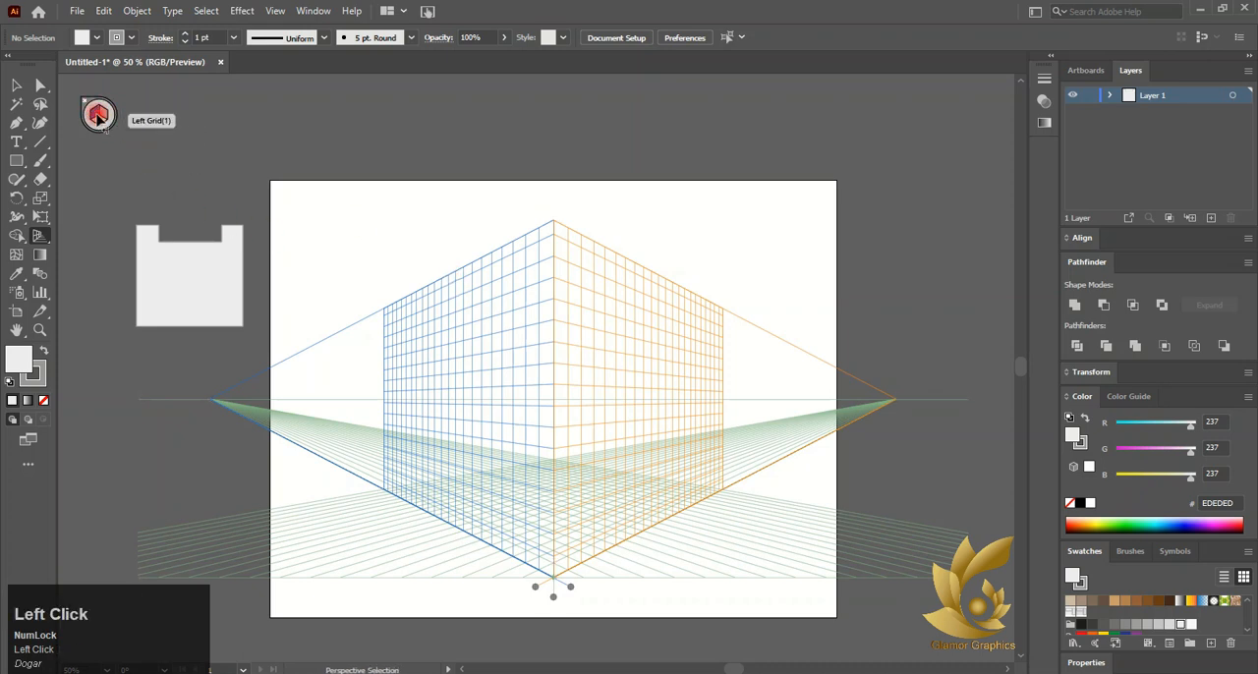
pyautogui.scroll(1, 84, 105)
pyautogui.click(105, 122)
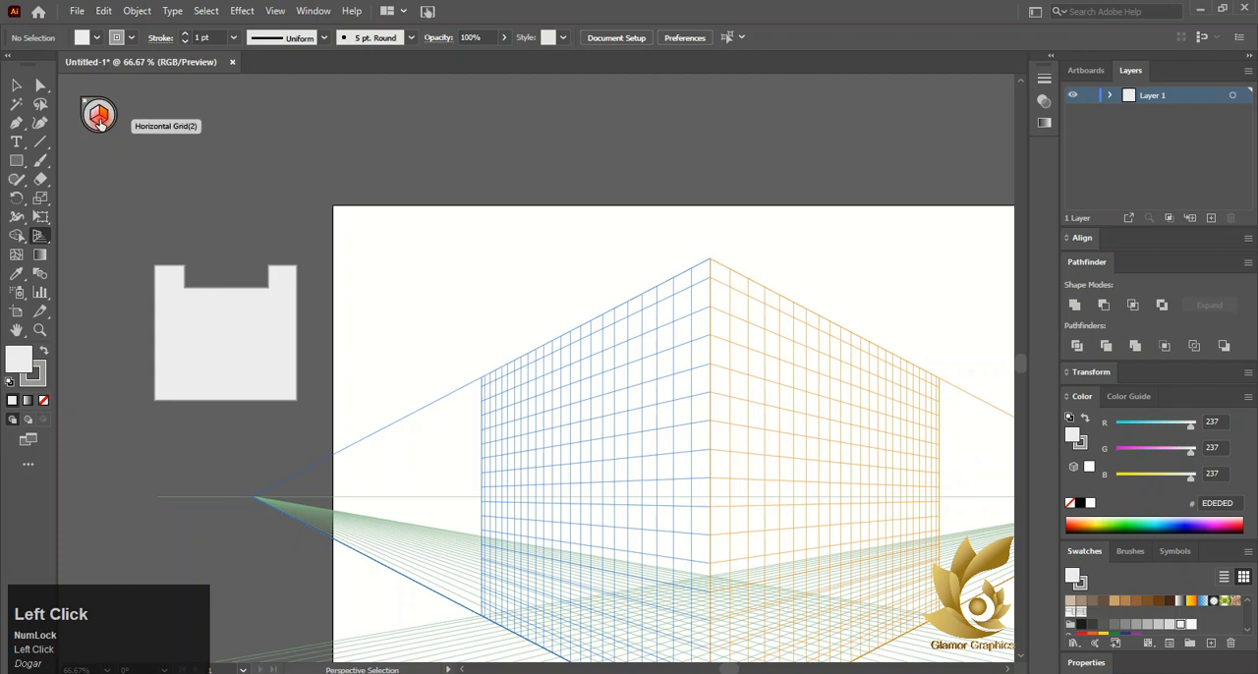
pyautogui.scroll(-5, 286, 205)
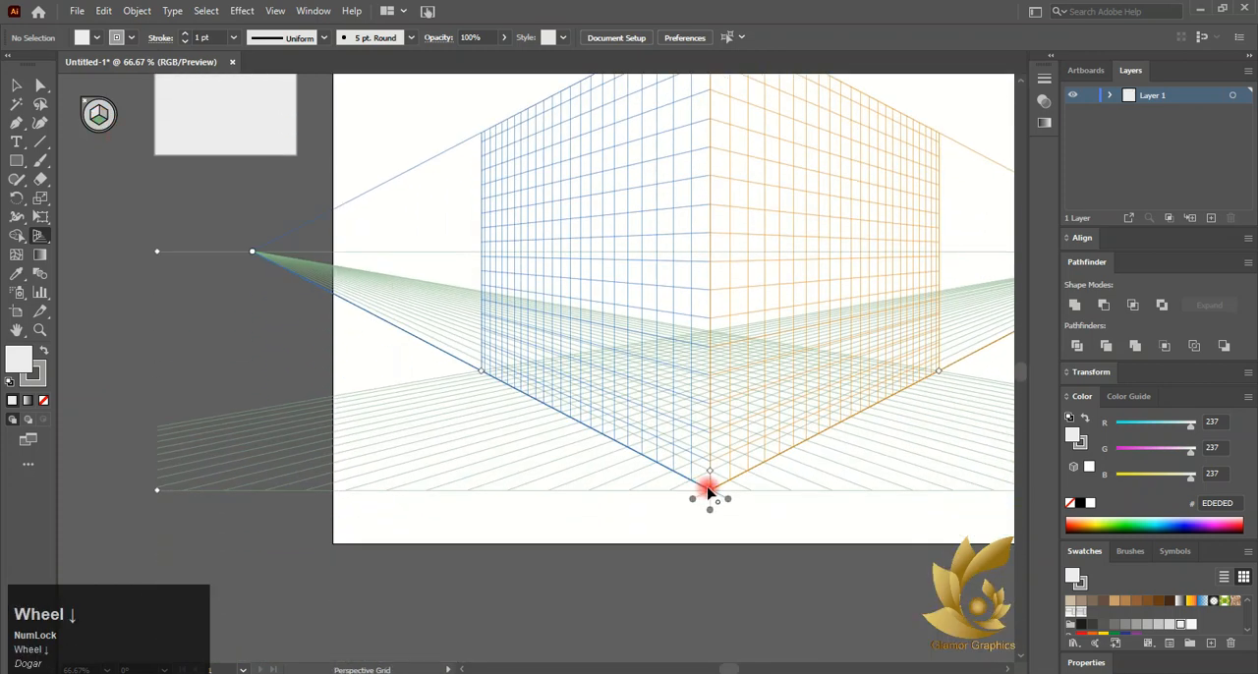
# Reposition the perspective grid's ground point and its left and right vanishing points
pyautogui.moveTo(707, 489); pyautogui.dragTo(709, 478)
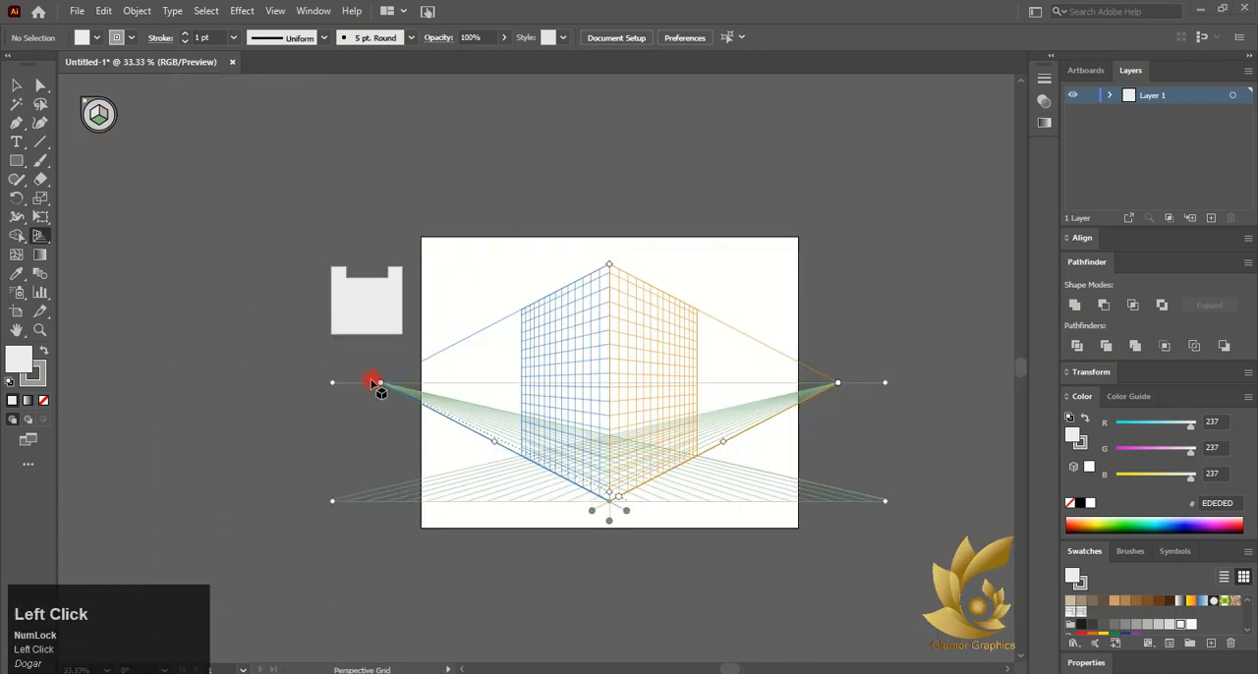
pyautogui.moveTo(382, 387); pyautogui.dragTo(336, 383)
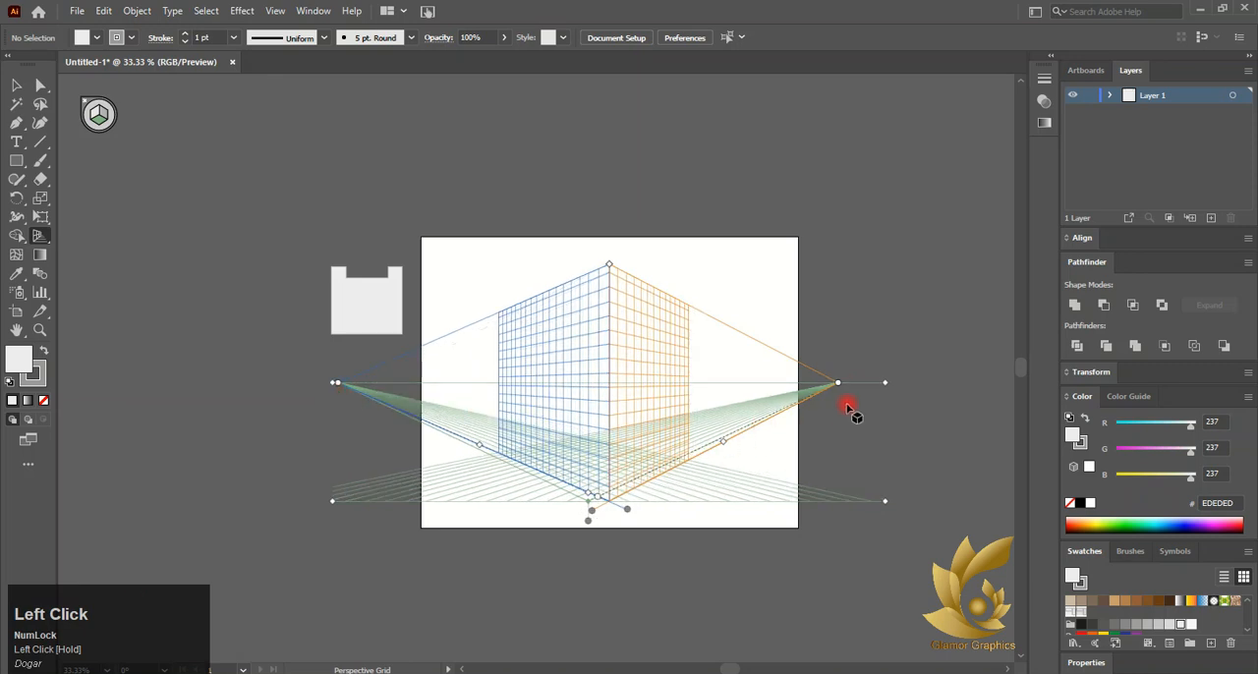
pyautogui.moveTo(839, 384); pyautogui.dragTo(814, 411)
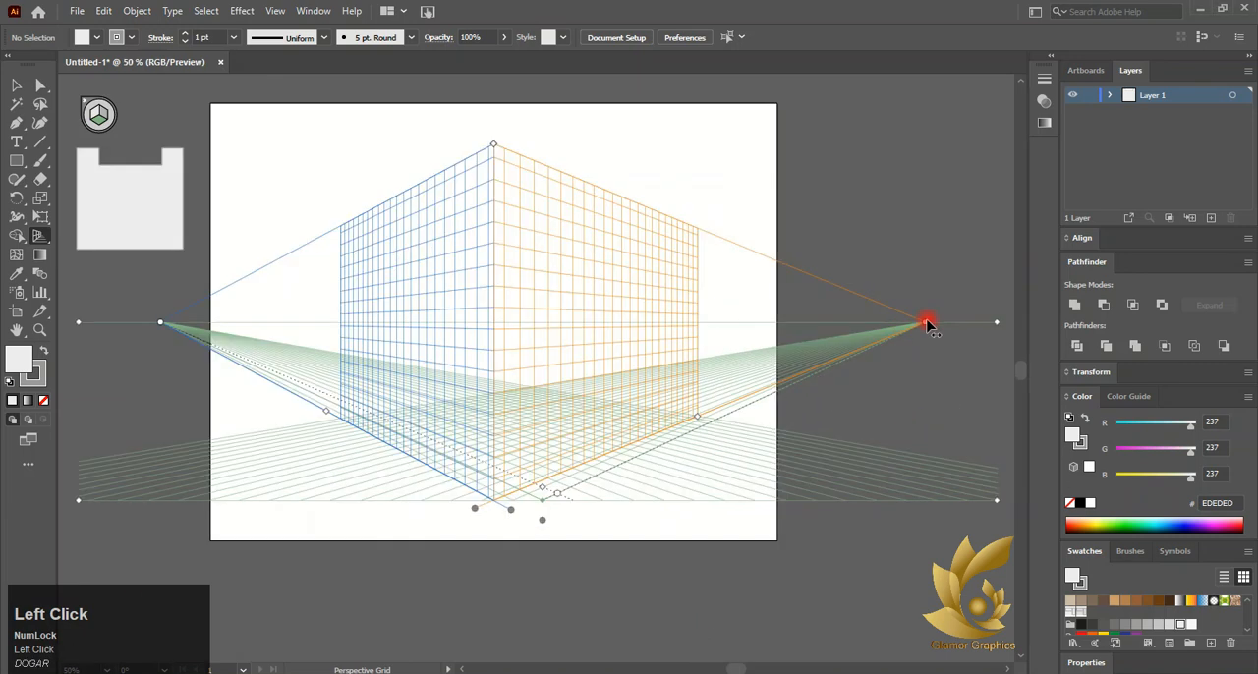
pyautogui.moveTo(927, 323); pyautogui.dragTo(872, 321)
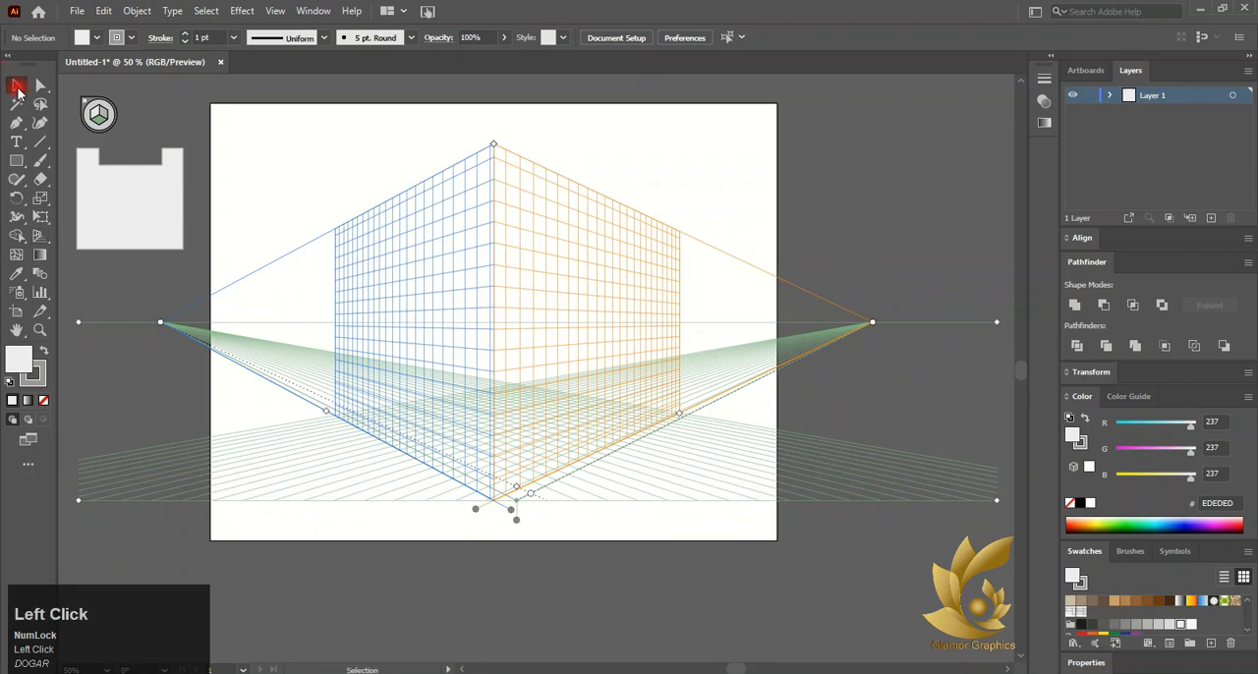
# Move the notched shape onto the artboard and duplicate a copy back onto the pasteboard
pyautogui.moveTo(128, 175); pyautogui.dragTo(265, 149)
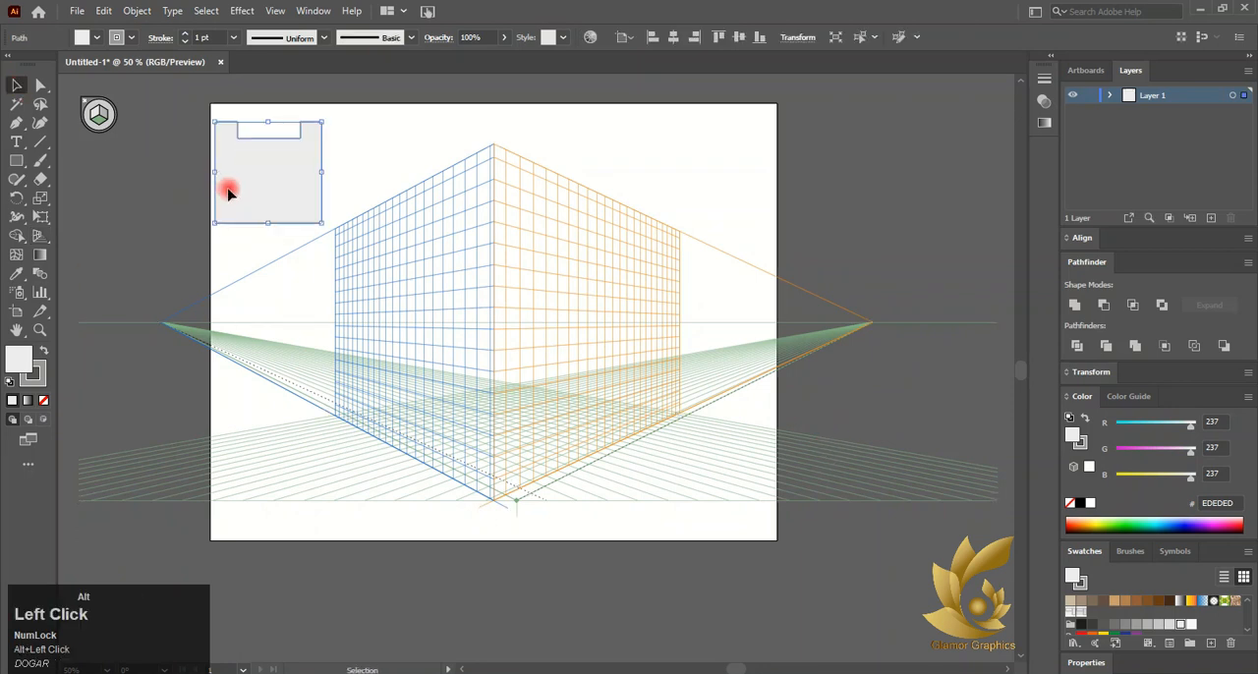
pyautogui.keyDown('alt'); pyautogui.moveTo(227, 191); pyautogui.dragTo(138, 208); pyautogui.keyUp('alt')
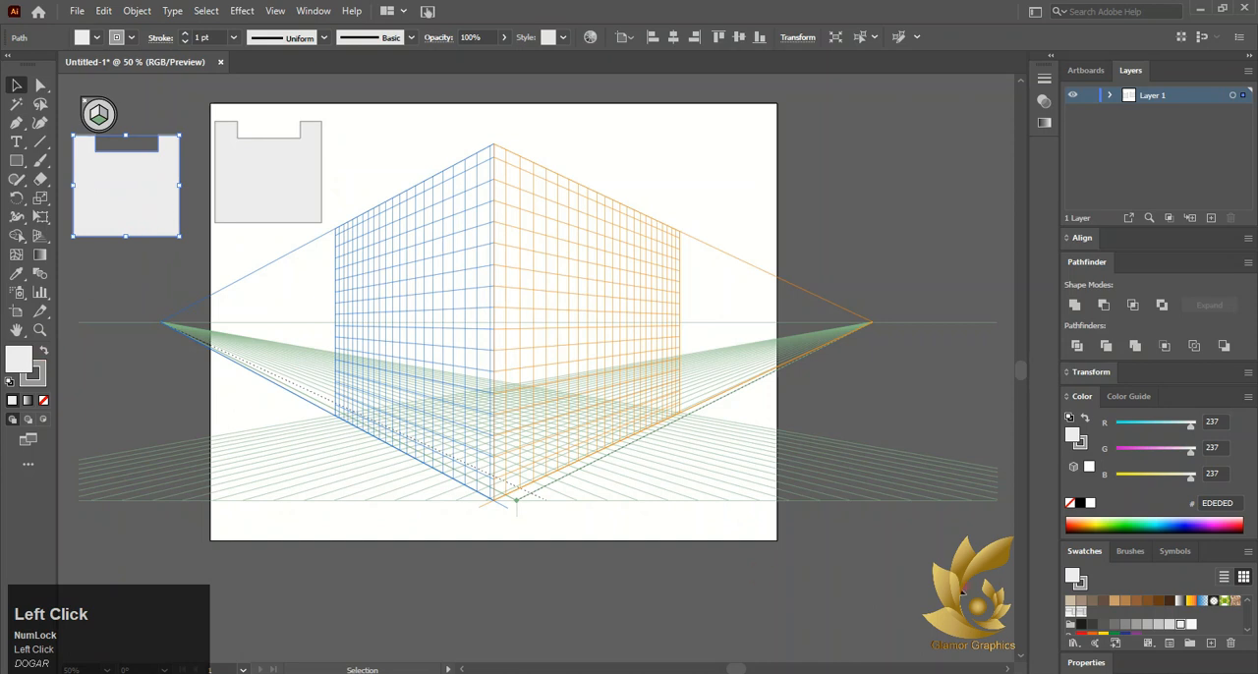
# Fill the pasteboard notched shape with a gray swatch and remove the strokes from both notched shapes
pyautogui.click(1149, 625)
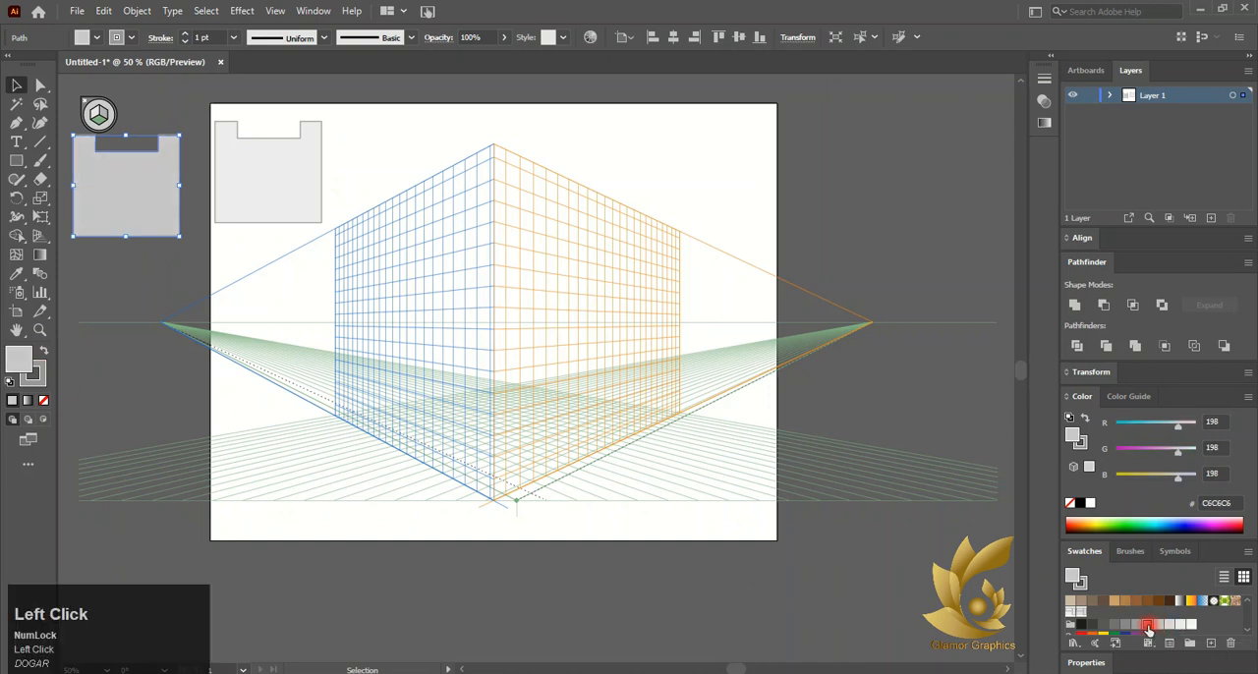
pyautogui.click(1147, 626)
pyautogui.click(182, 292)
pyautogui.click(176, 192)
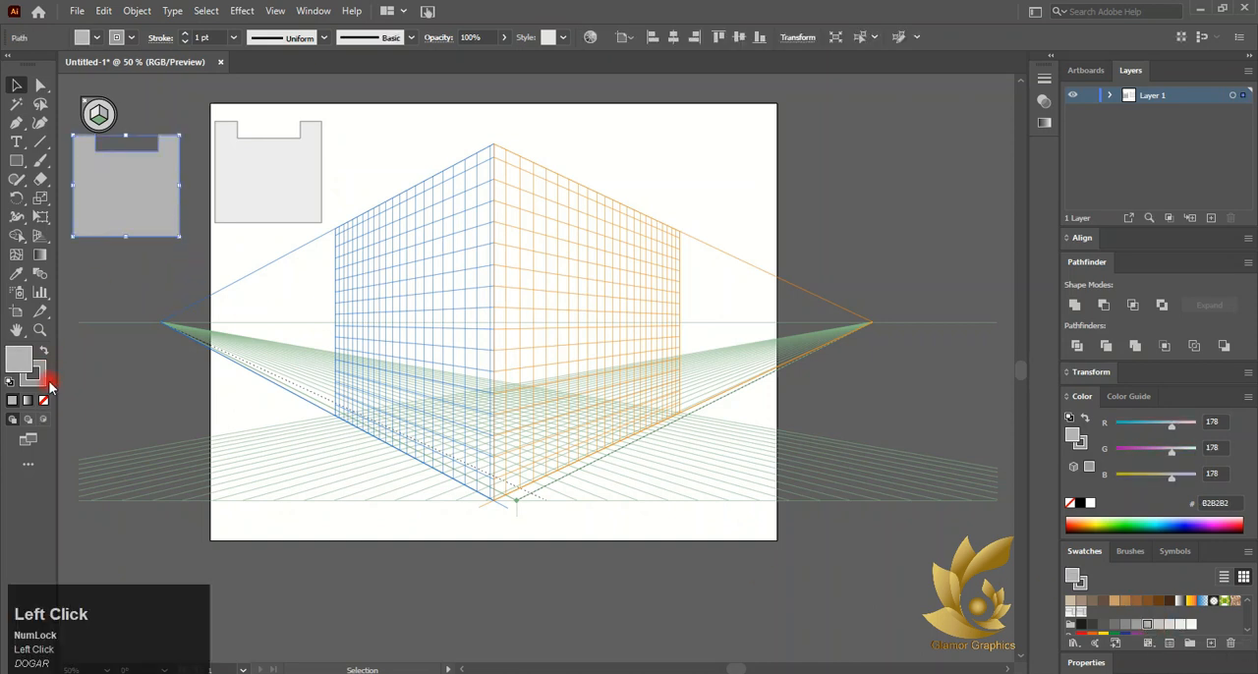
pyautogui.click(43, 380)
pyautogui.click(43, 401)
pyautogui.click(264, 194)
pyautogui.click(44, 401)
pyautogui.click(144, 221)
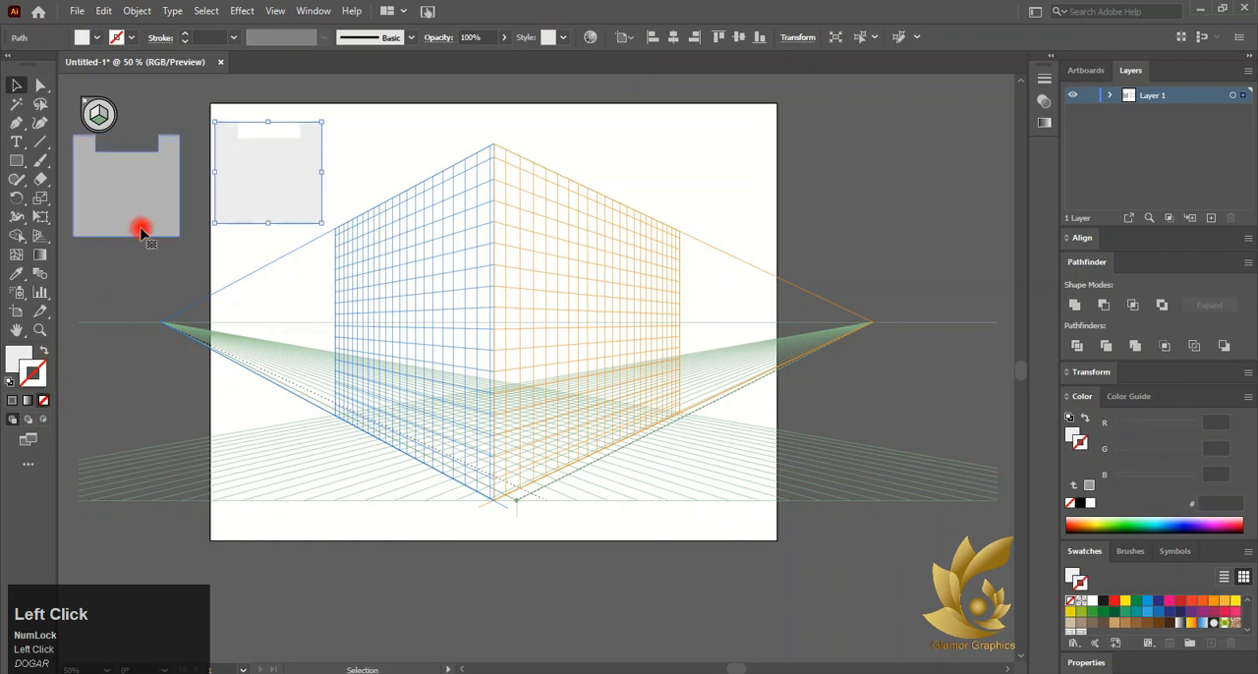
pyautogui.click(98, 114)
pyautogui.moveTo(124, 192); pyautogui.dragTo(357, 261)
pyautogui.hotkey('ctrl', 'z')
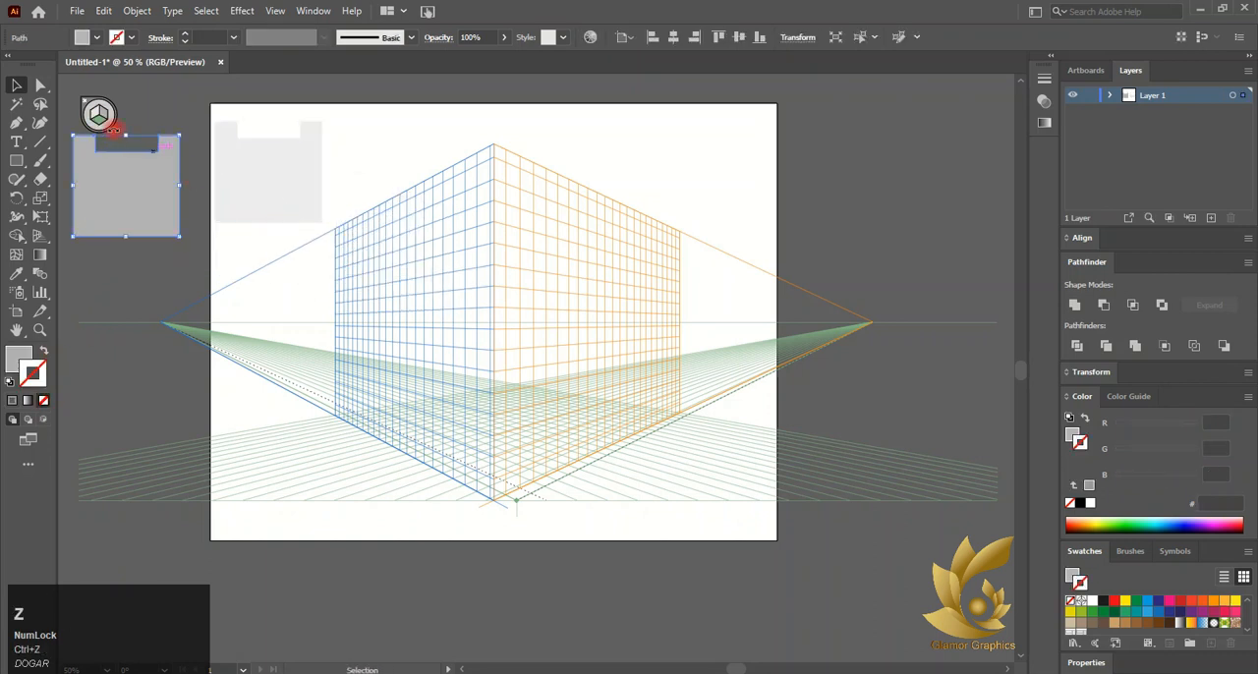
# With the Perspective Selection tool, drag the gray notched shape onto the left perspective plane
pyautogui.click(40, 236)
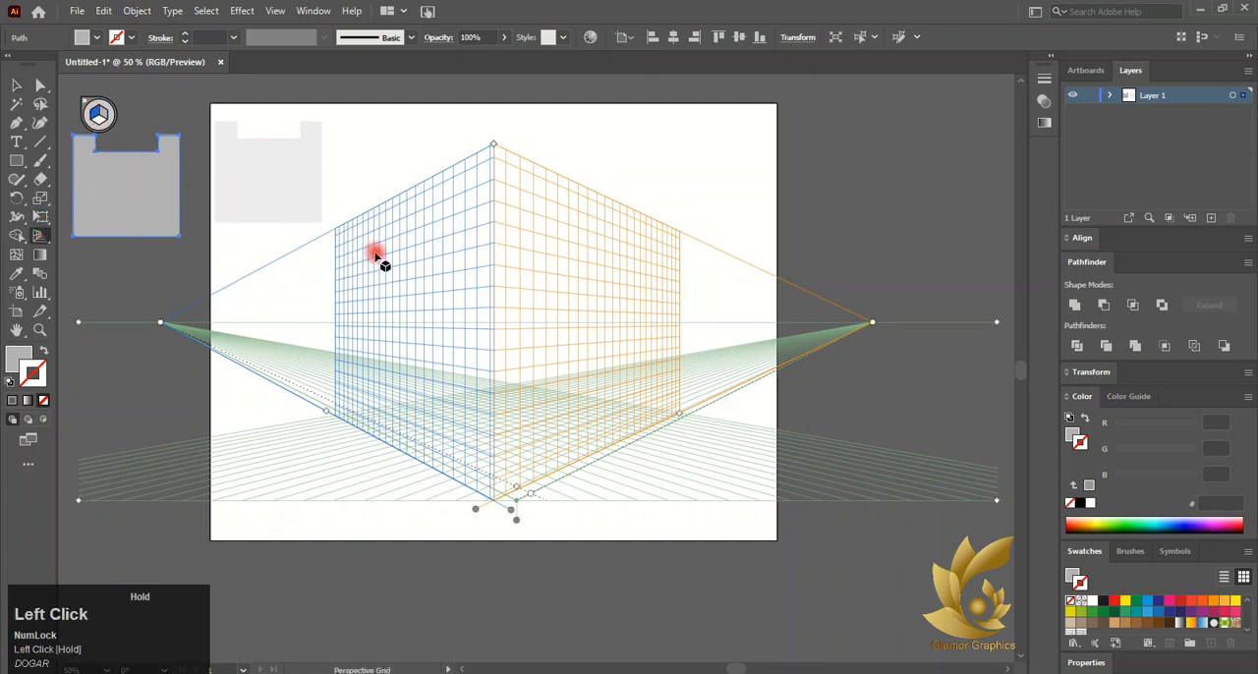
pyautogui.moveTo(498, 498); pyautogui.dragTo(498, 511)
pyautogui.moveTo(153, 216); pyautogui.dragTo(205, 210)
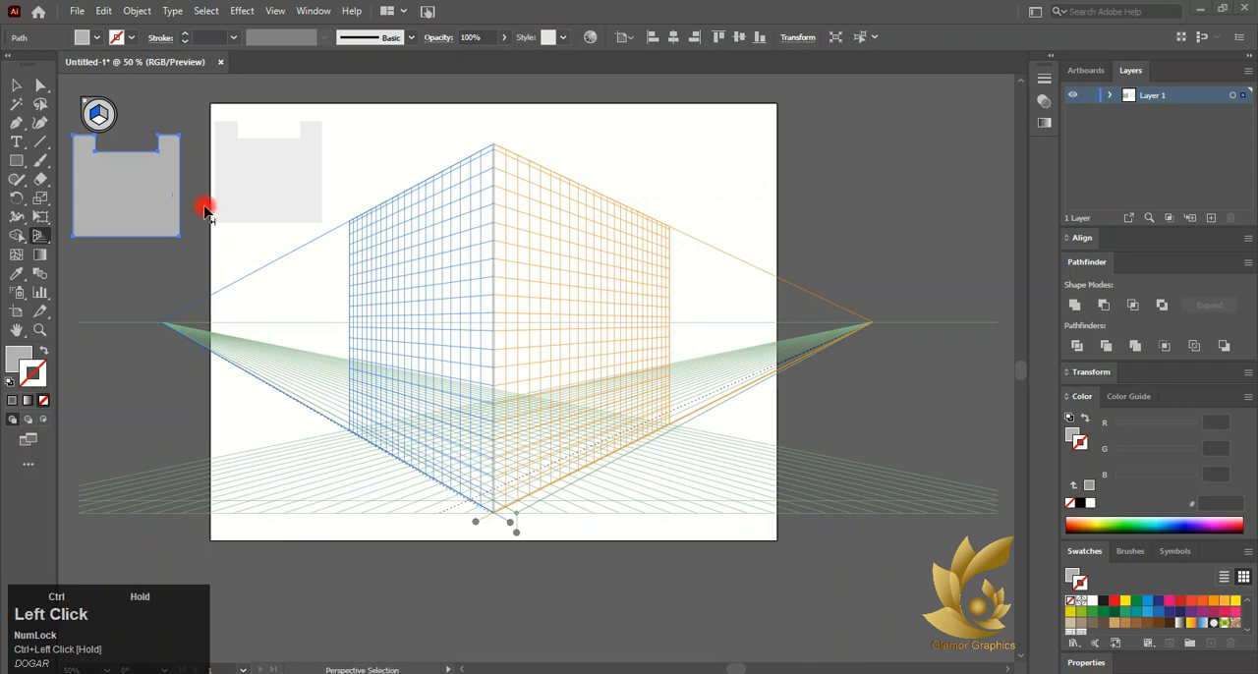
pyautogui.moveTo(368, 253); pyautogui.dragTo(366, 251)
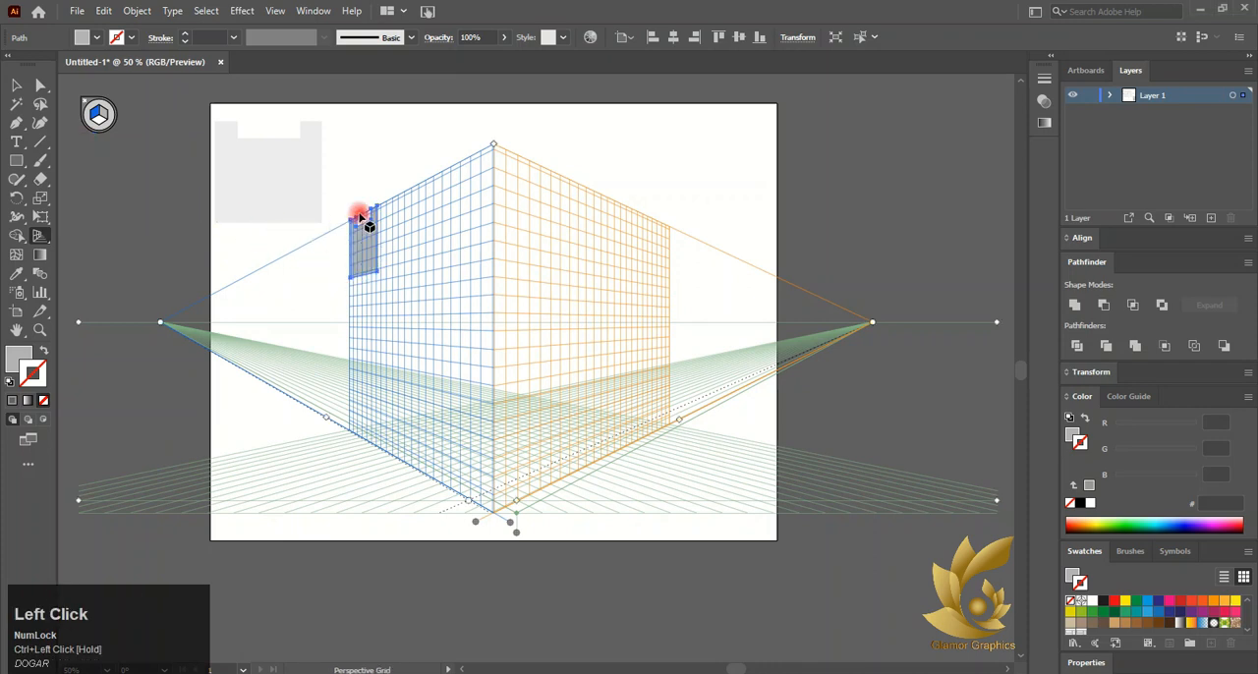
# Resize the gray shape in perspective so it fills the left plane down to the ground and up to the corner
pyautogui.scroll(5, 360, 219)
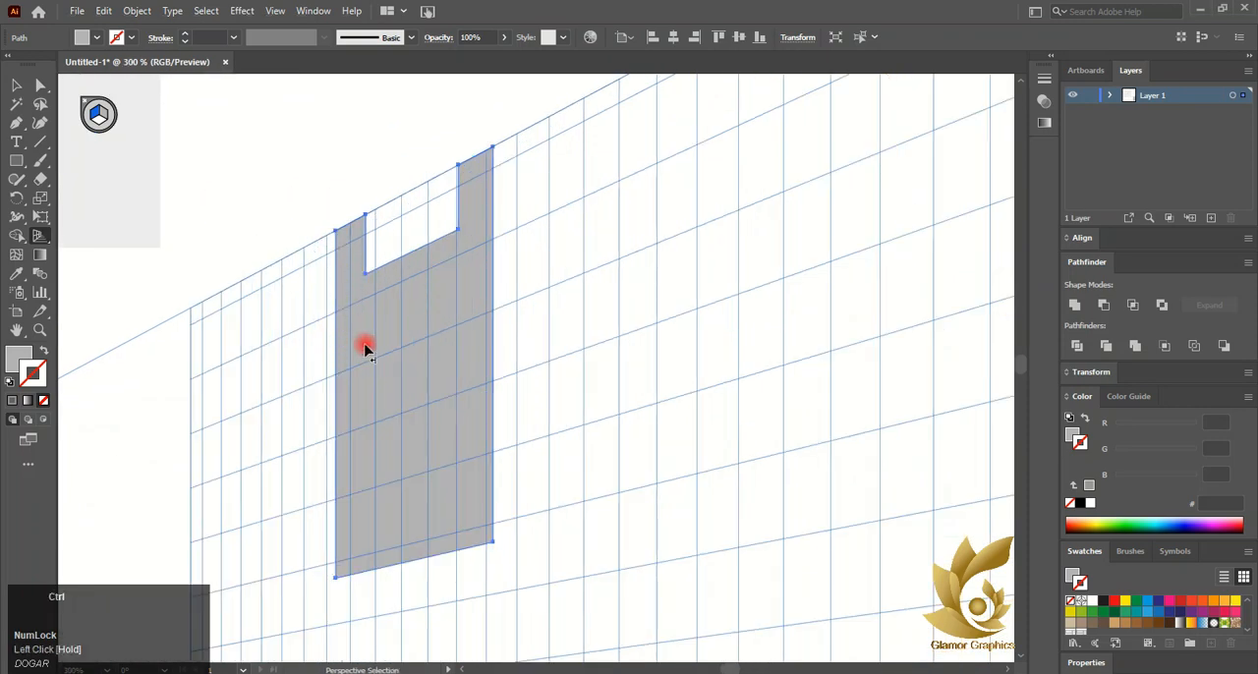
pyautogui.moveTo(366, 349); pyautogui.dragTo(211, 414)
pyautogui.scroll(-4, 263, 418)
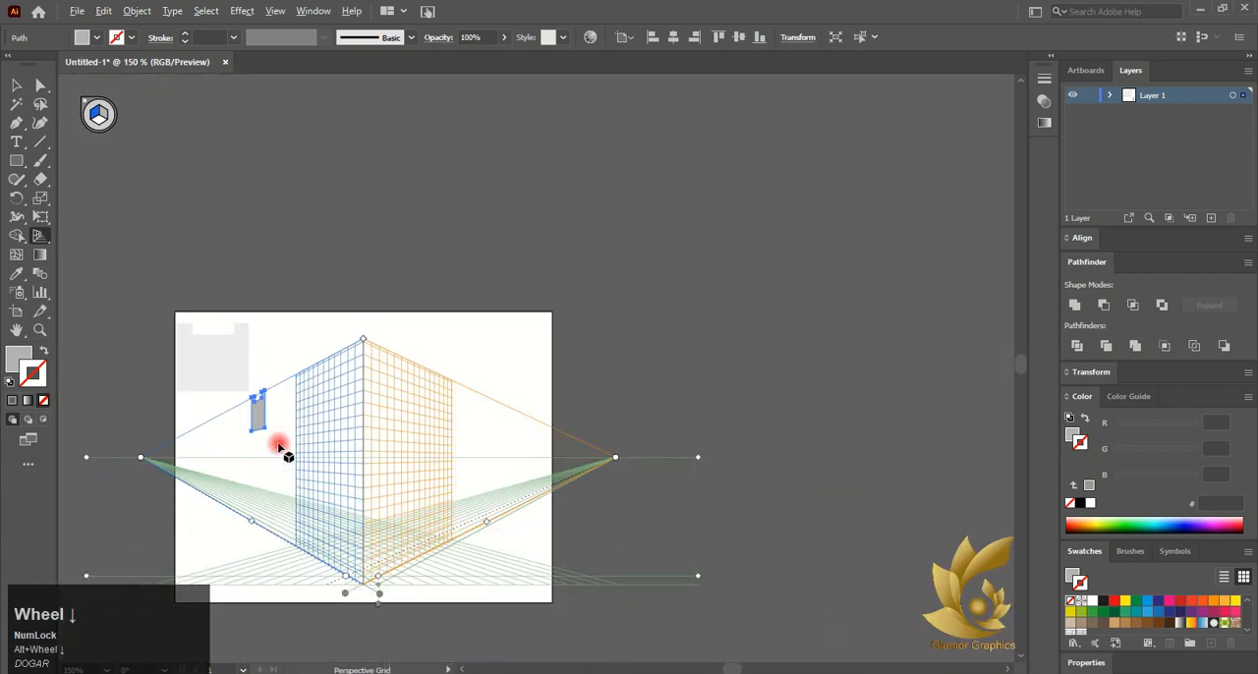
pyautogui.scroll(1, 308, 393)
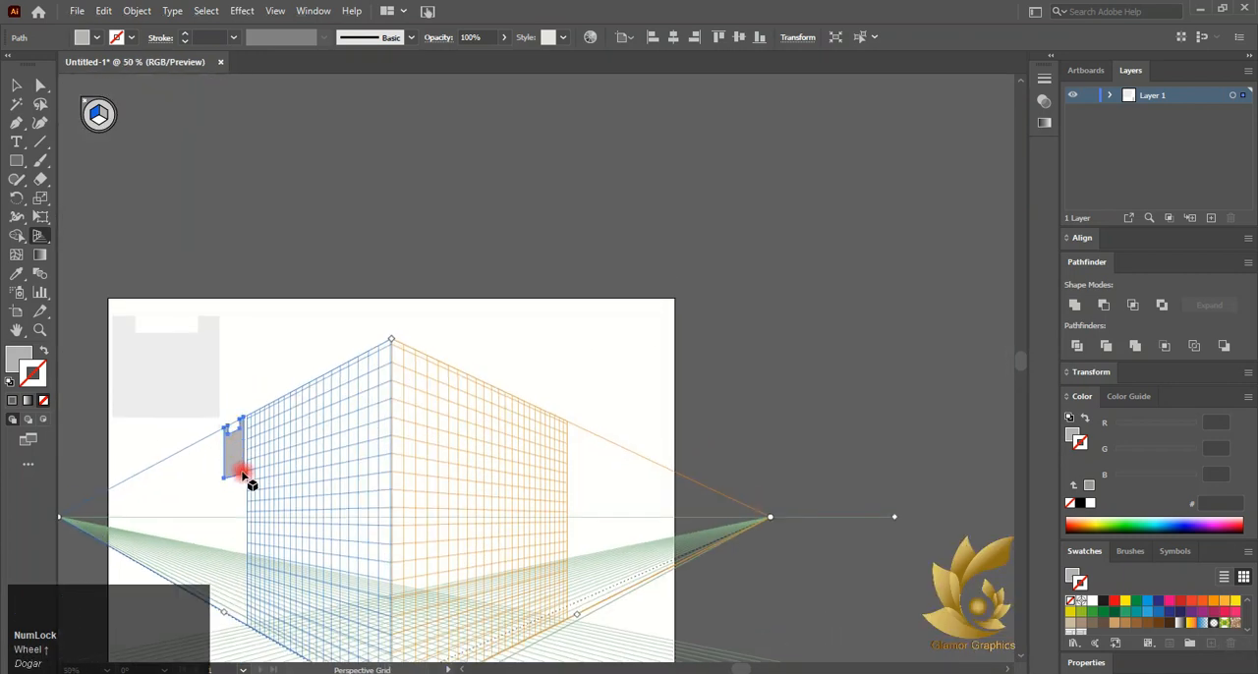
pyautogui.moveTo(243, 472); pyautogui.dragTo(393, 636)
pyautogui.scroll(-2, 373, 531)
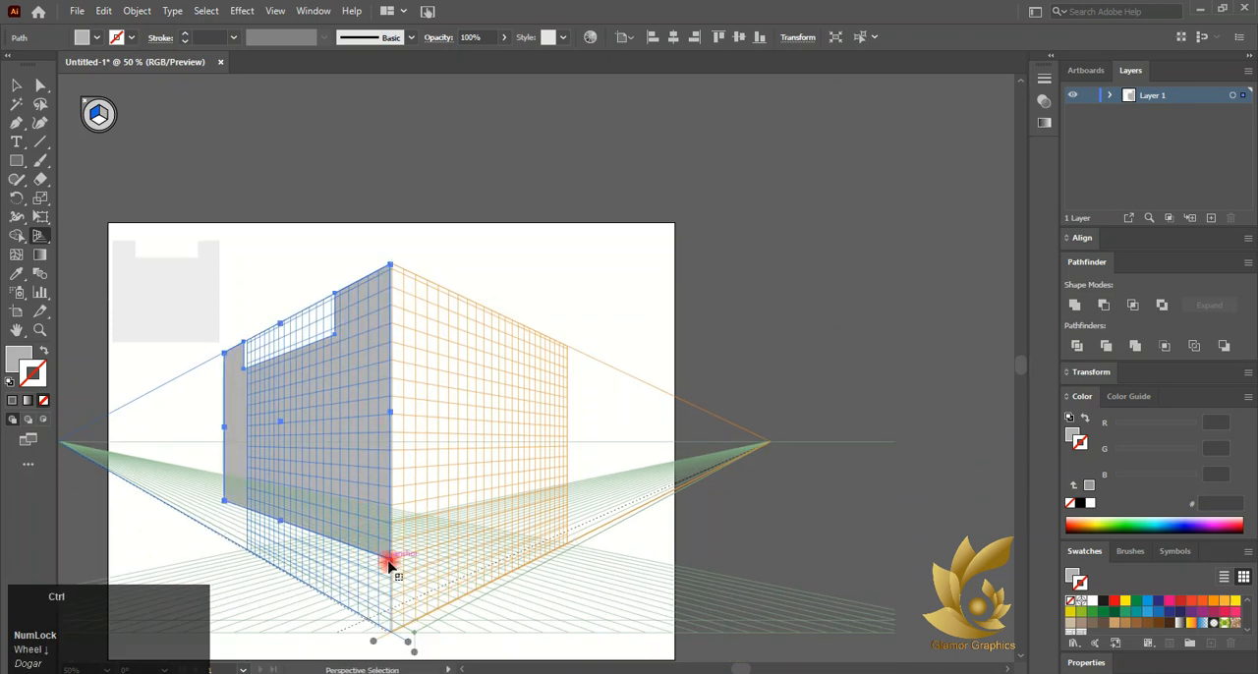
pyautogui.keyDown('ctrl'); pyautogui.moveTo(390, 563); pyautogui.dragTo(393, 629); pyautogui.keyUp('ctrl')
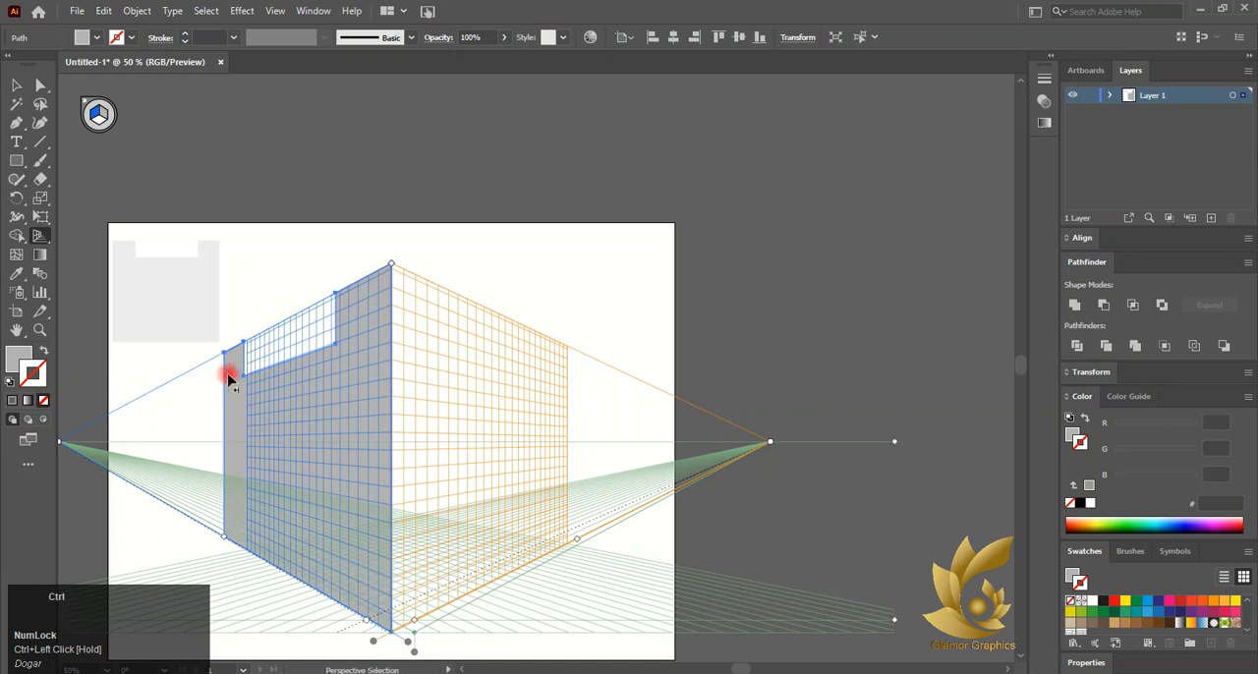
pyautogui.keyDown('ctrl'); pyautogui.moveTo(225, 351); pyautogui.dragTo(243, 342); pyautogui.keyUp('ctrl')
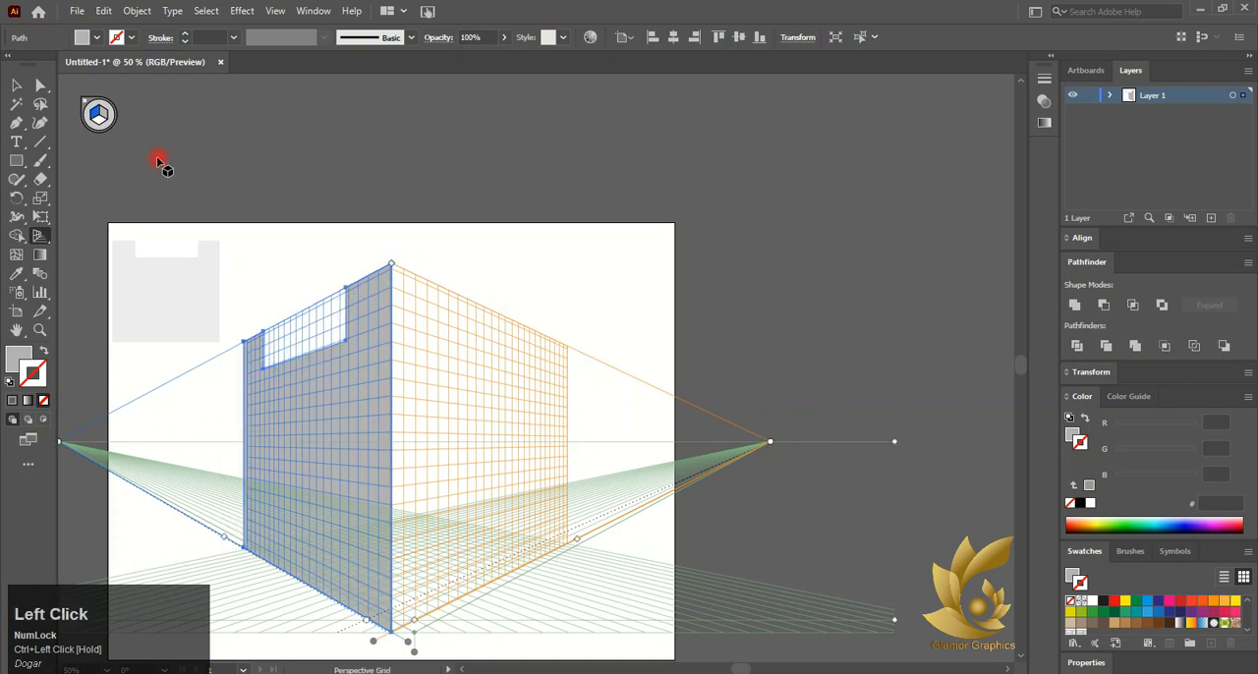
# Switch to the right plane and drag the light notched shape onto it, fitting its edges to the corner and ground
pyautogui.click(102, 115)
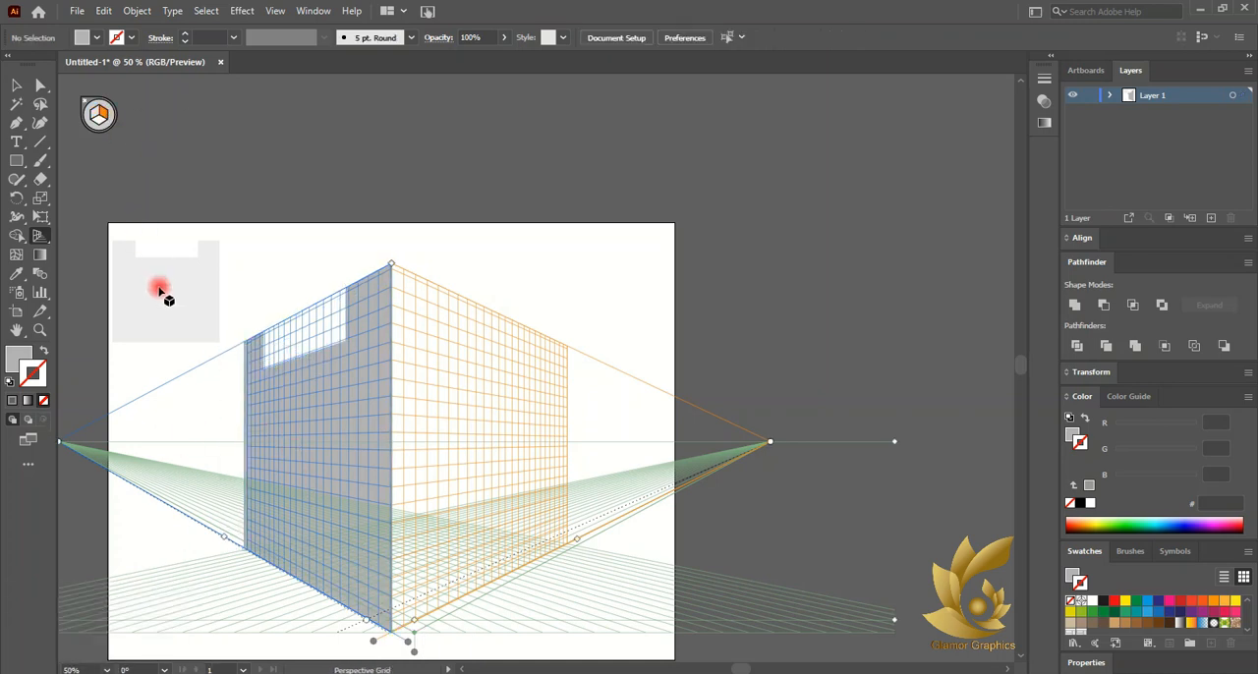
pyautogui.moveTo(160, 293); pyautogui.dragTo(532, 368)
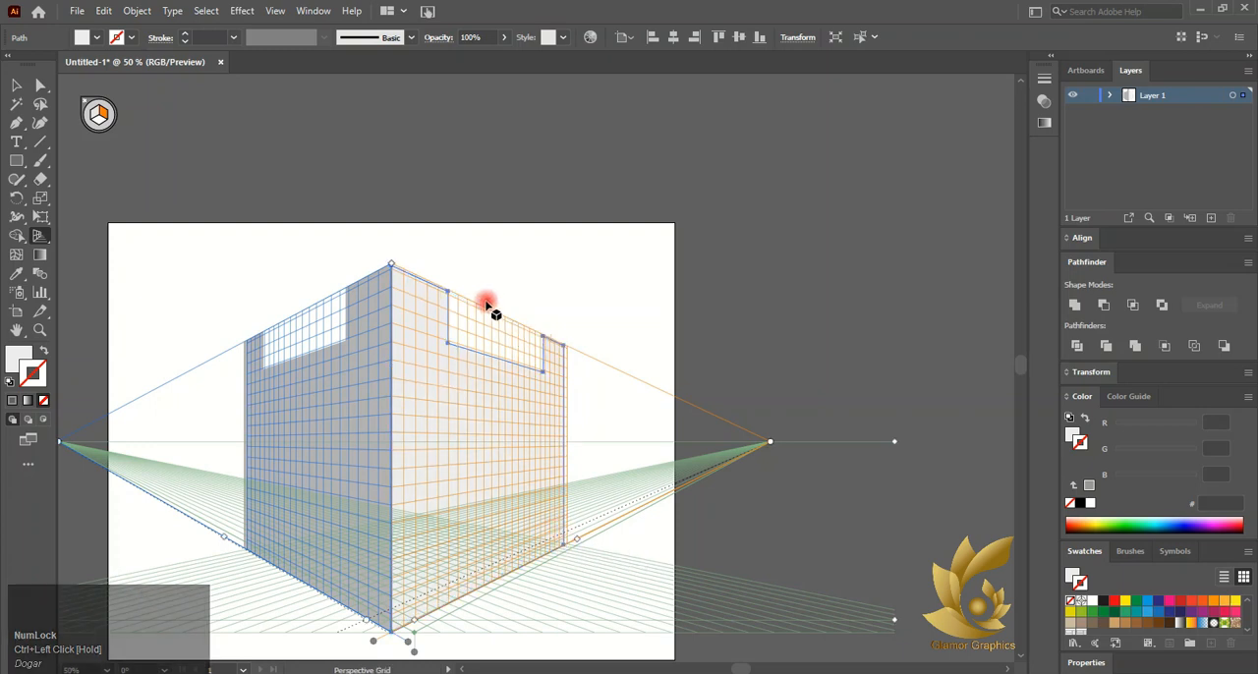
pyautogui.scroll(5, 483, 301)
pyautogui.keyDown('ctrl'); pyautogui.moveTo(371, 278); pyautogui.dragTo(375, 286); pyautogui.keyUp('ctrl')
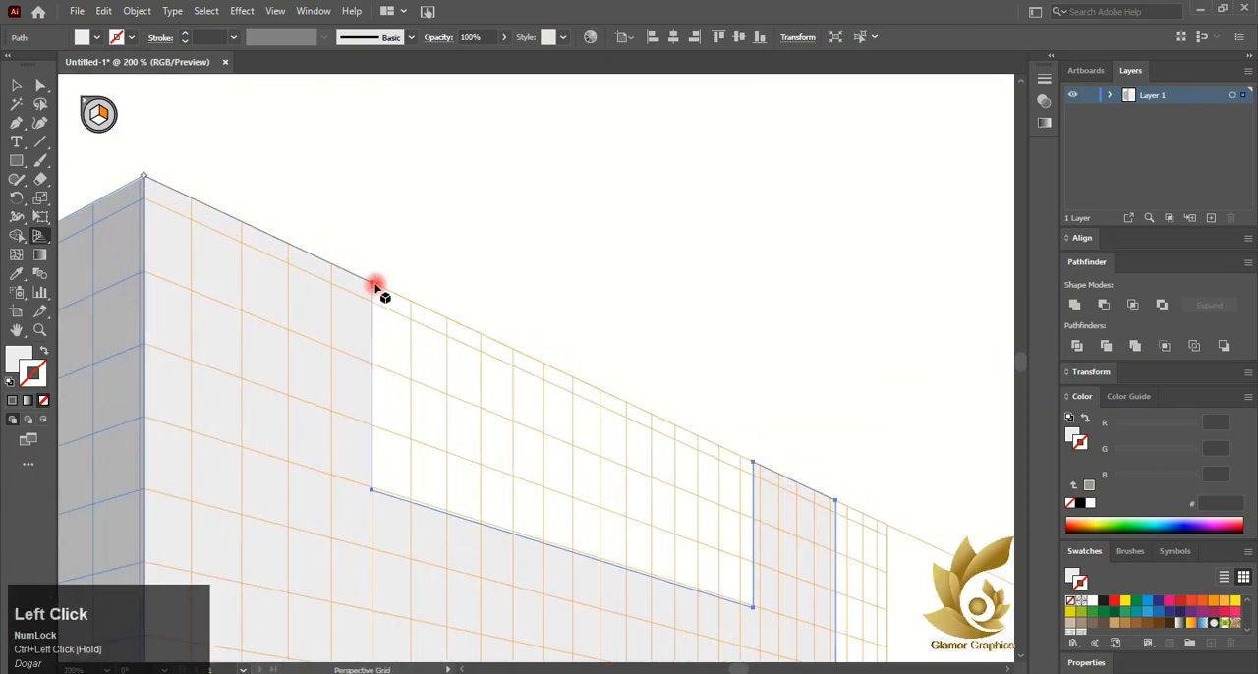
pyautogui.keyDown('alt'); pyautogui.scroll(-2, 475, 295); pyautogui.keyUp('alt')
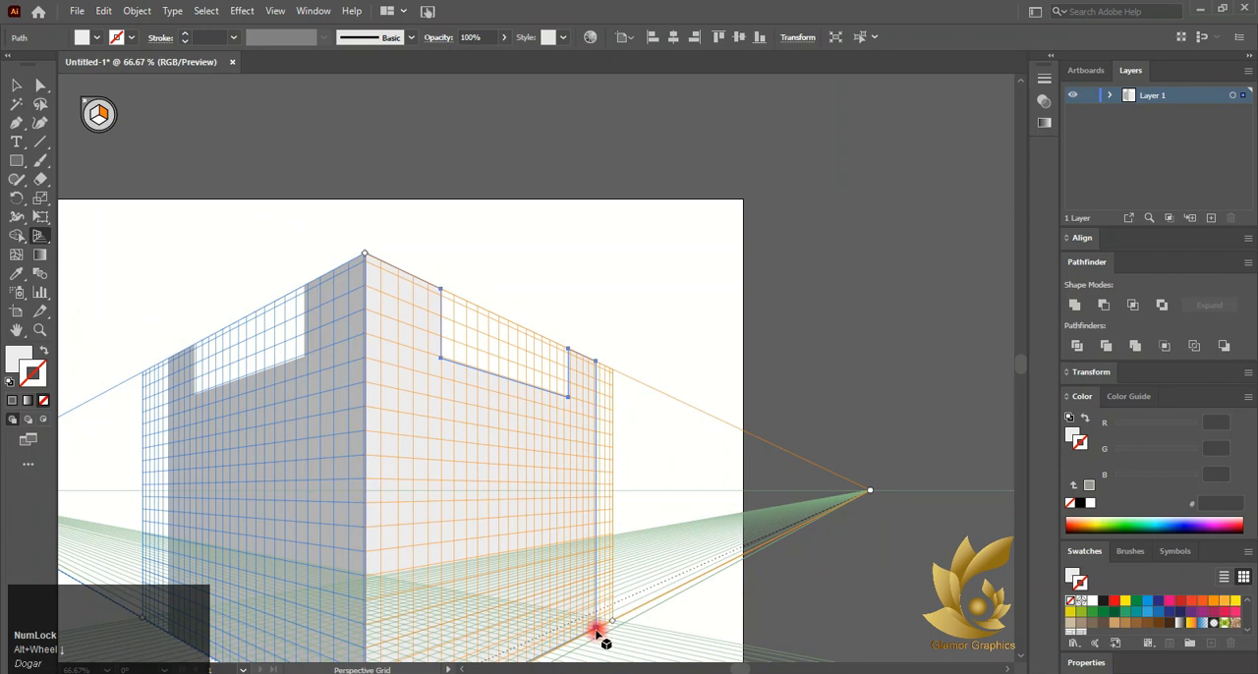
pyautogui.keyDown('alt'); pyautogui.scroll(-1, 468, 480); pyautogui.keyUp('alt')
pyautogui.scroll(-1, 547, 528)
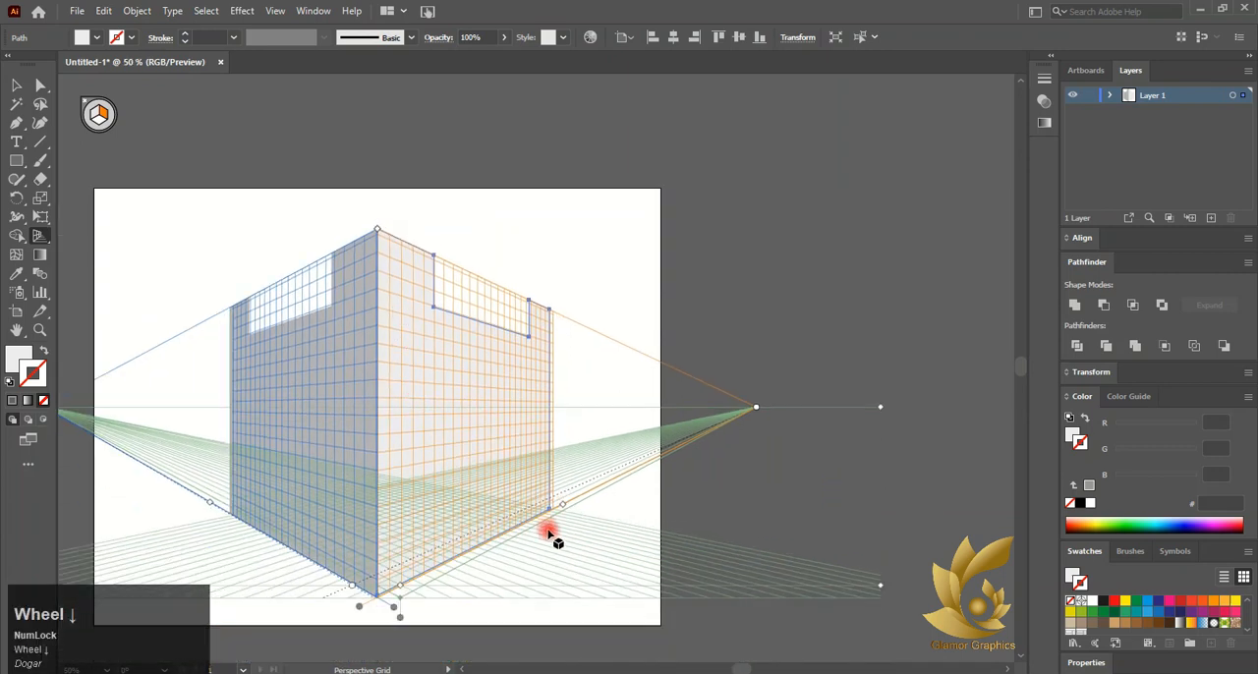
pyautogui.keyDown('ctrl'); pyautogui.moveTo(549, 515); pyautogui.dragTo(555, 512); pyautogui.keyUp('ctrl')
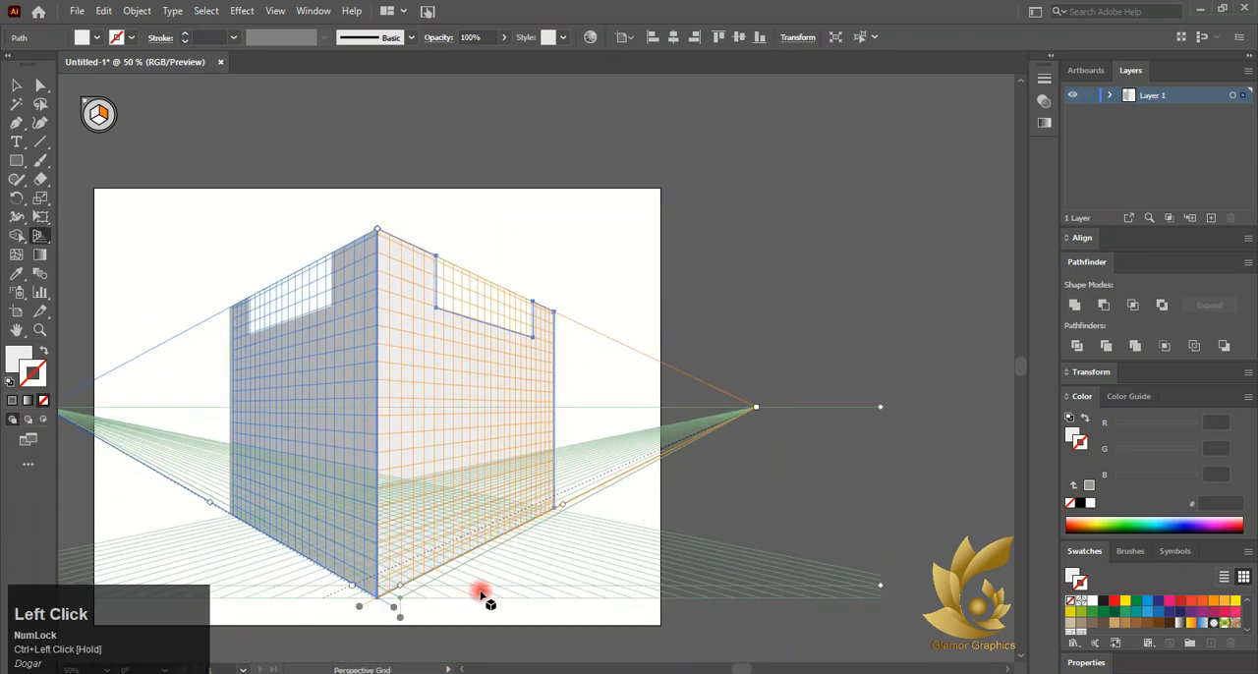
# Switch to the Selection tool and hide the perspective grid
pyautogui.click(16, 86)
pyautogui.click(85, 109)
pyautogui.click(298, 131)
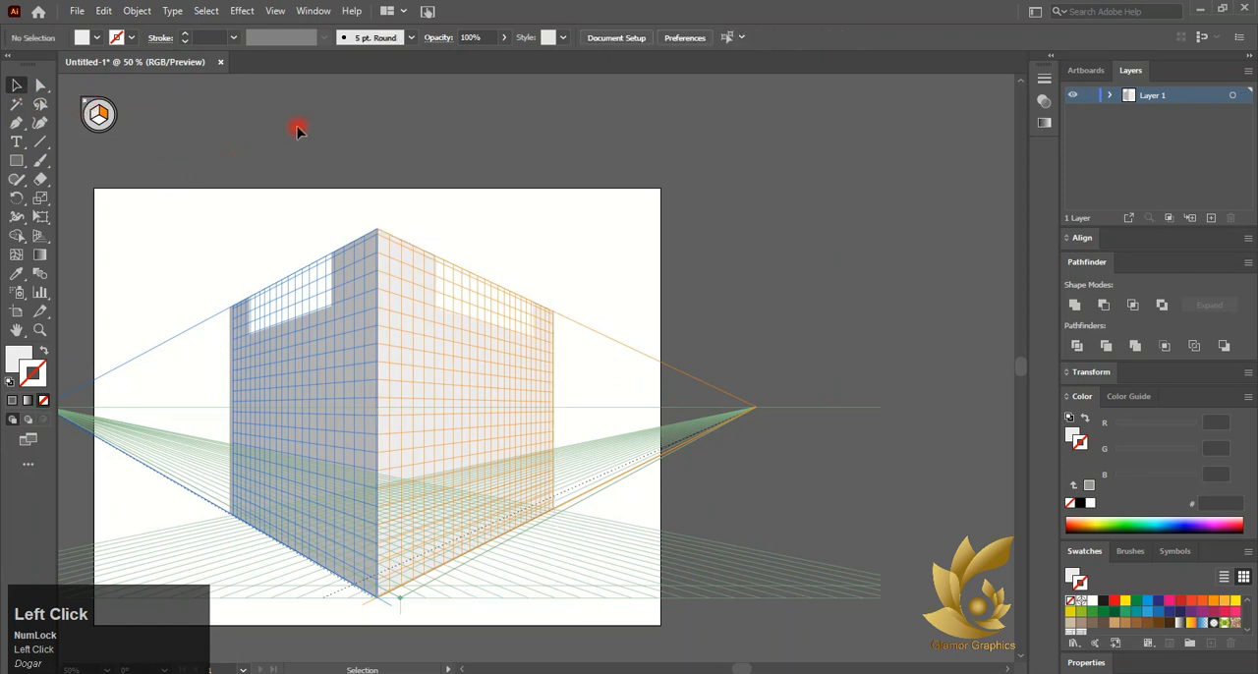
pyautogui.click(86, 104)
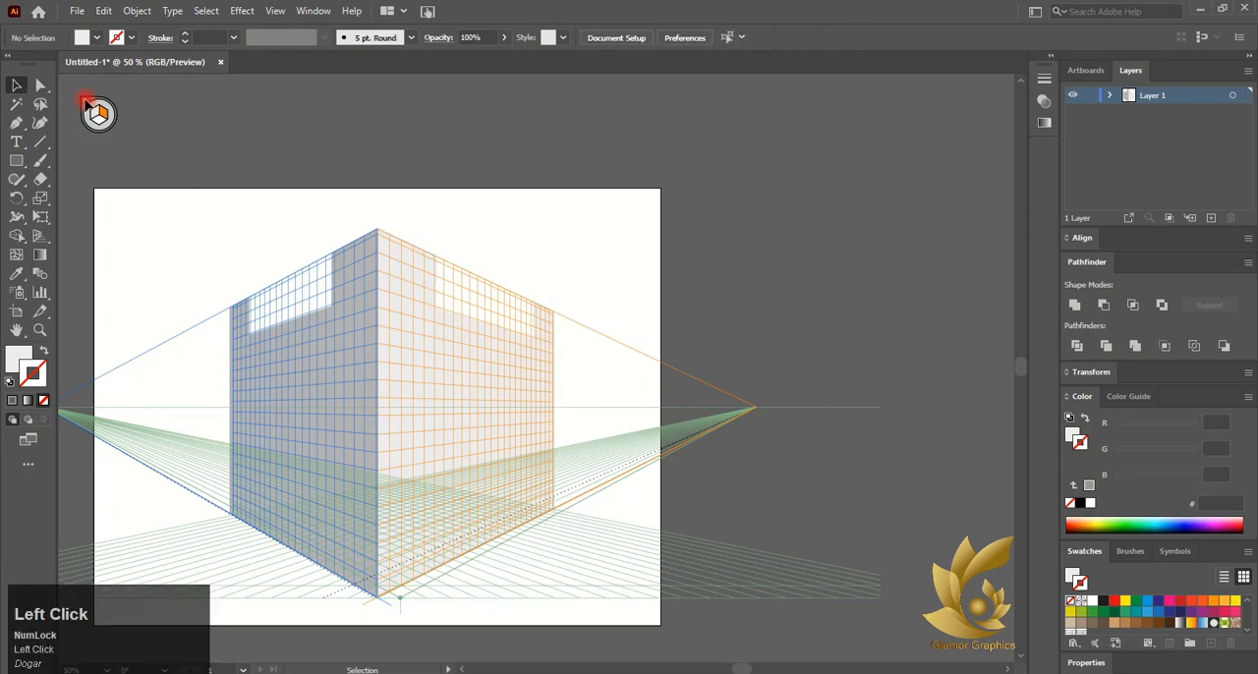
# Nudge the right wall at the top corner to close the gap with the left wall
pyautogui.scroll(10, 393, 256)
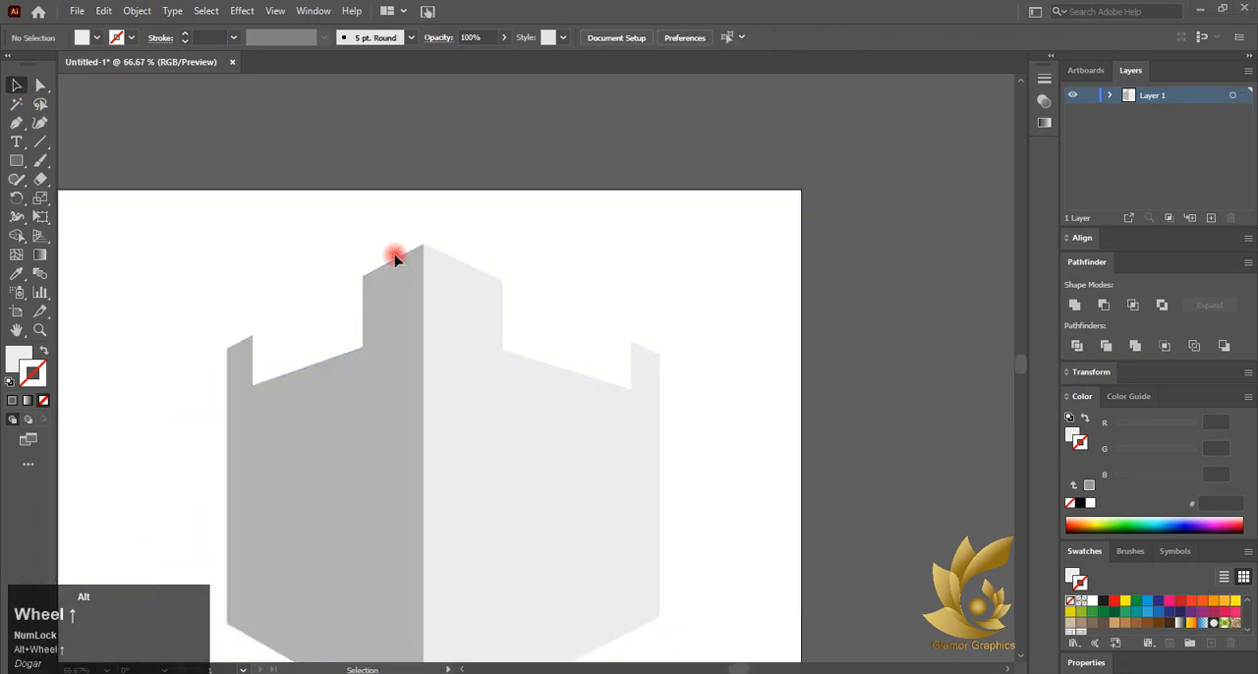
pyautogui.scroll(5, 456, 248)
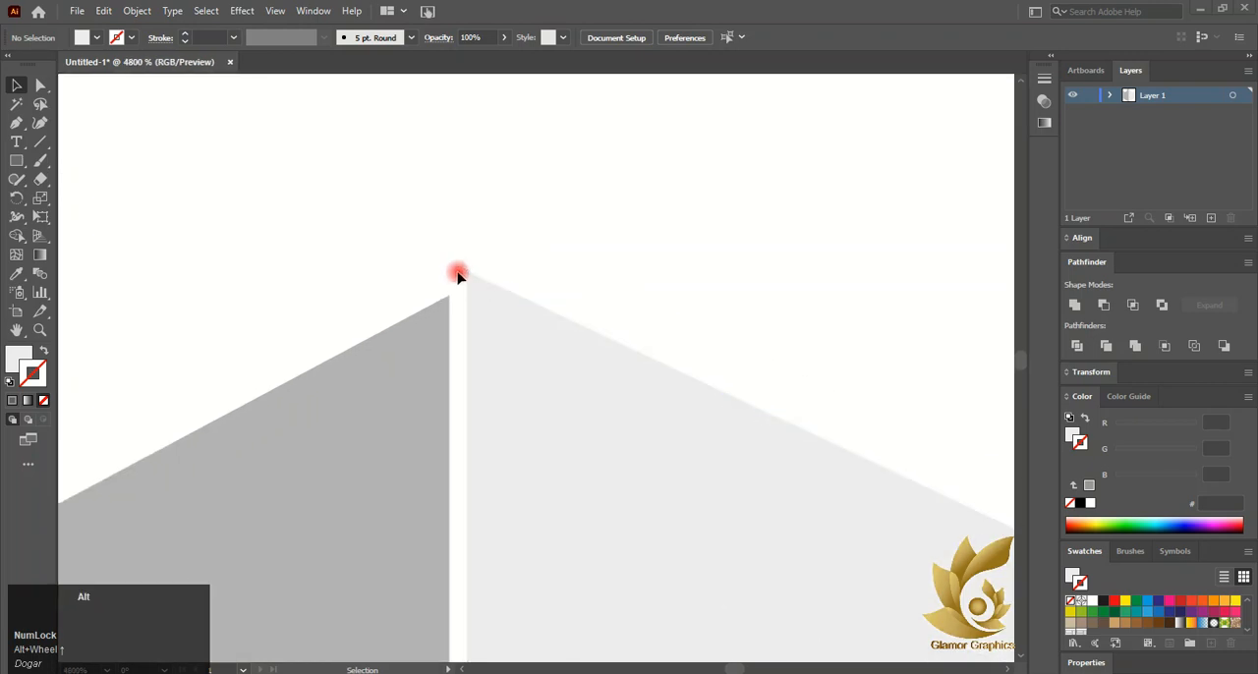
pyautogui.click(429, 406)
pyautogui.moveTo(429, 406); pyautogui.dragTo(397, 443)
pyautogui.scroll(-3, 418, 439)
pyautogui.scroll(-10, 418, 439)
pyautogui.scroll(-5, 418, 432)
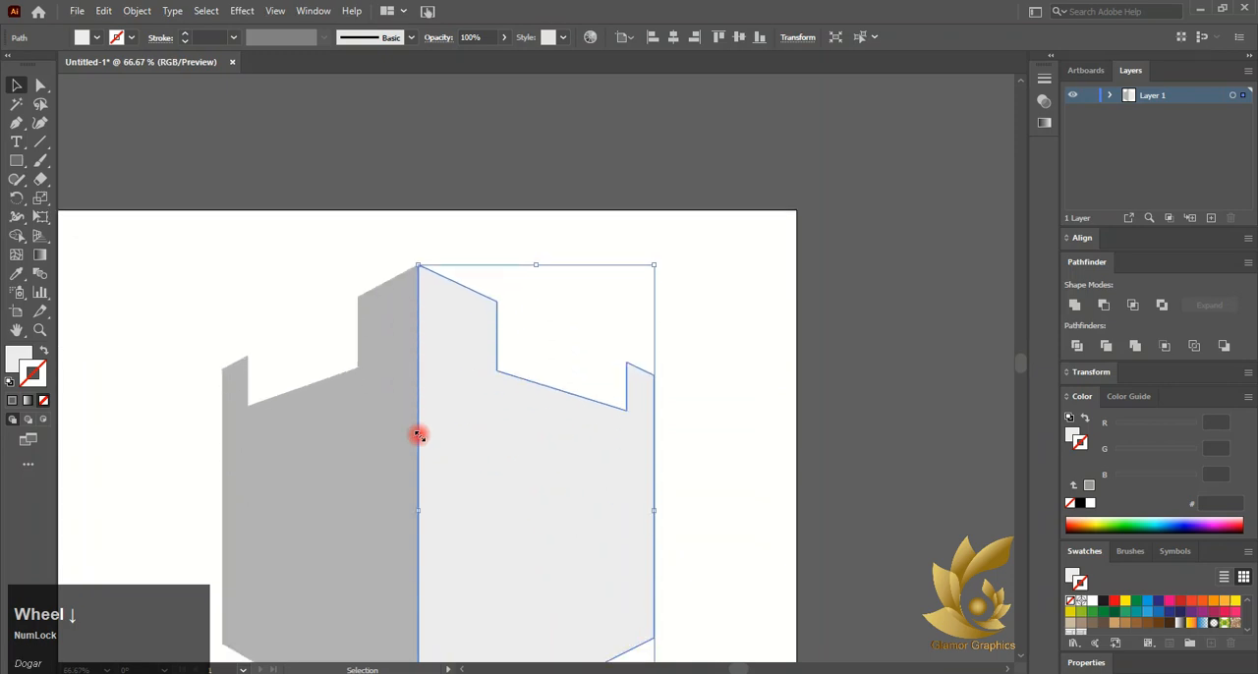
# Inspect the bottom corner where both walls meet, selecting its anchor point with the Direct Selection tool
pyautogui.click(423, 597)
pyautogui.scroll(10, 423, 597)
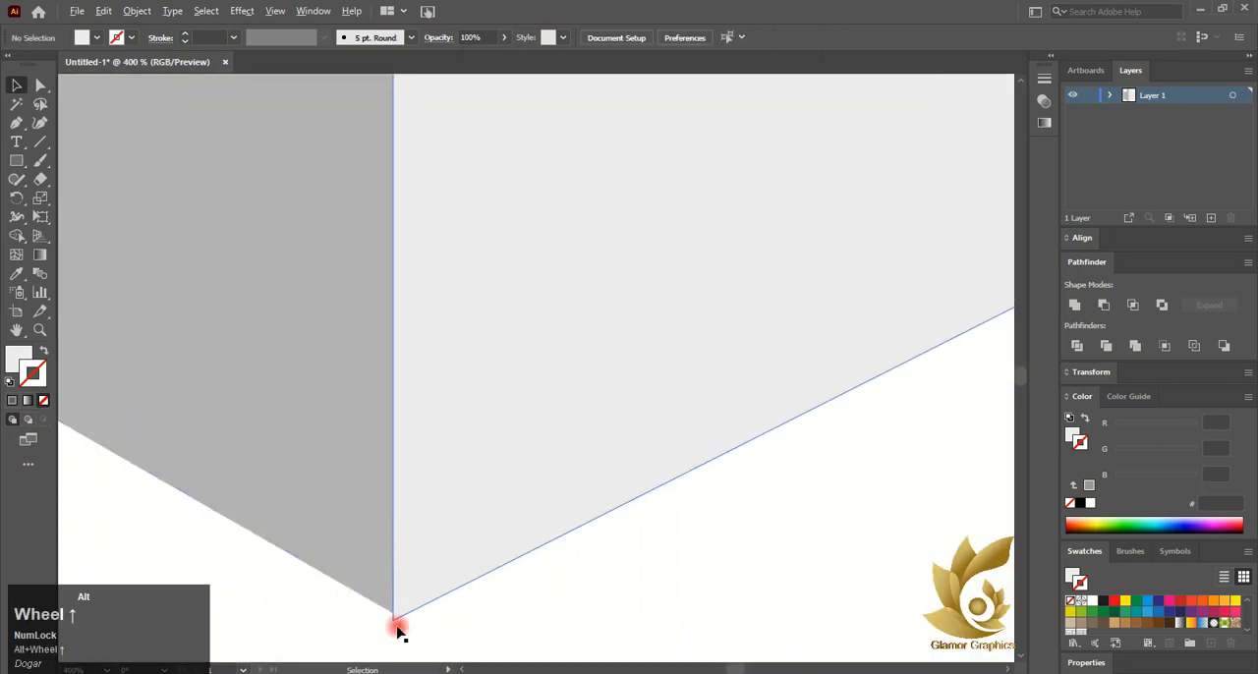
pyautogui.click(394, 619)
pyautogui.scroll(-4, 587, 584)
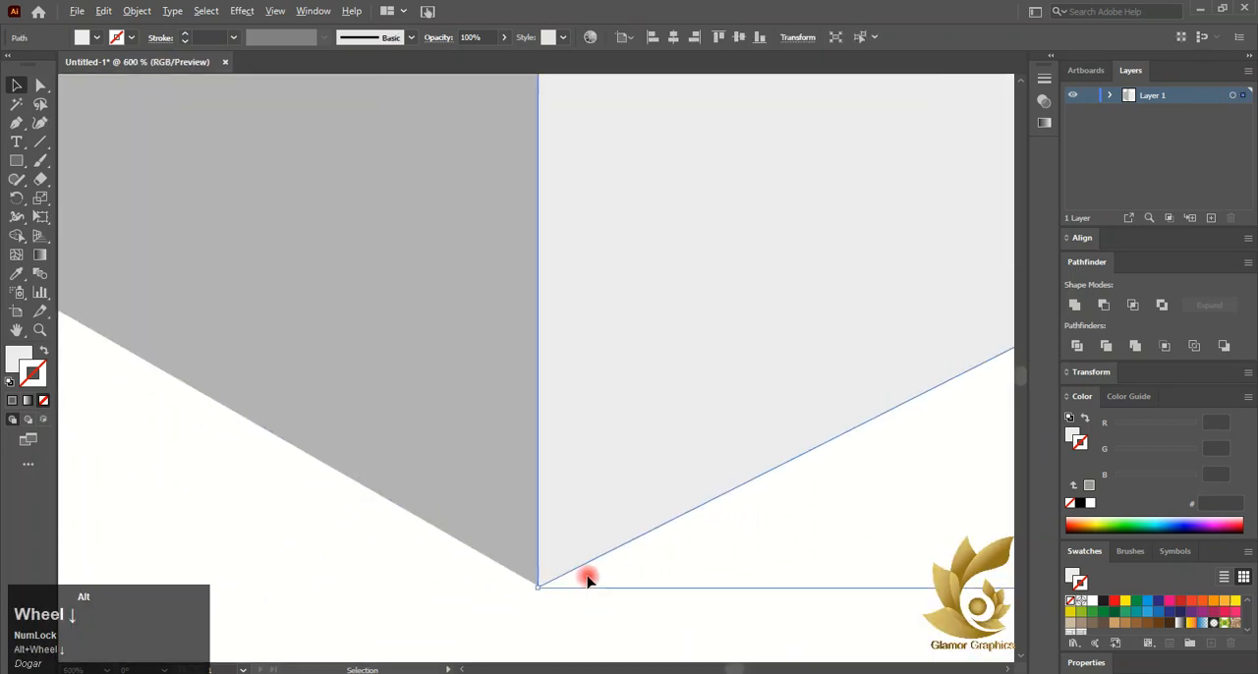
pyautogui.click(40, 85)
pyautogui.scroll(7, 537, 588)
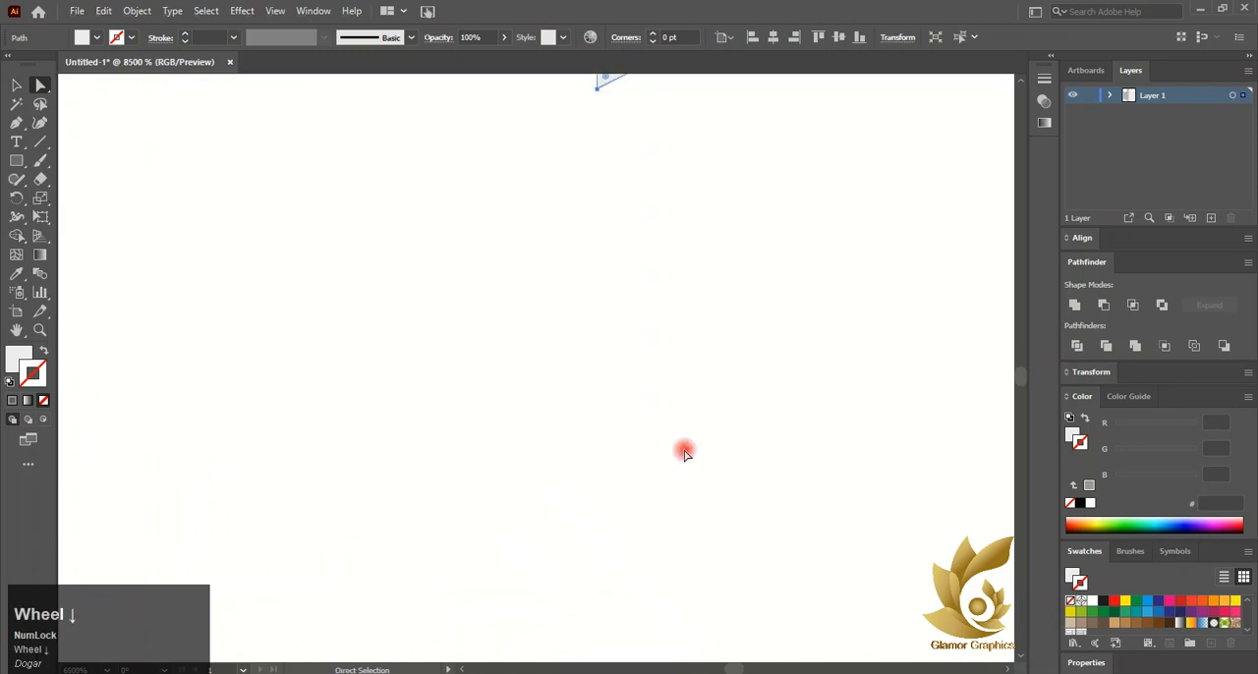
pyautogui.click(597, 214)
pyautogui.scroll(-10, 601, 218)
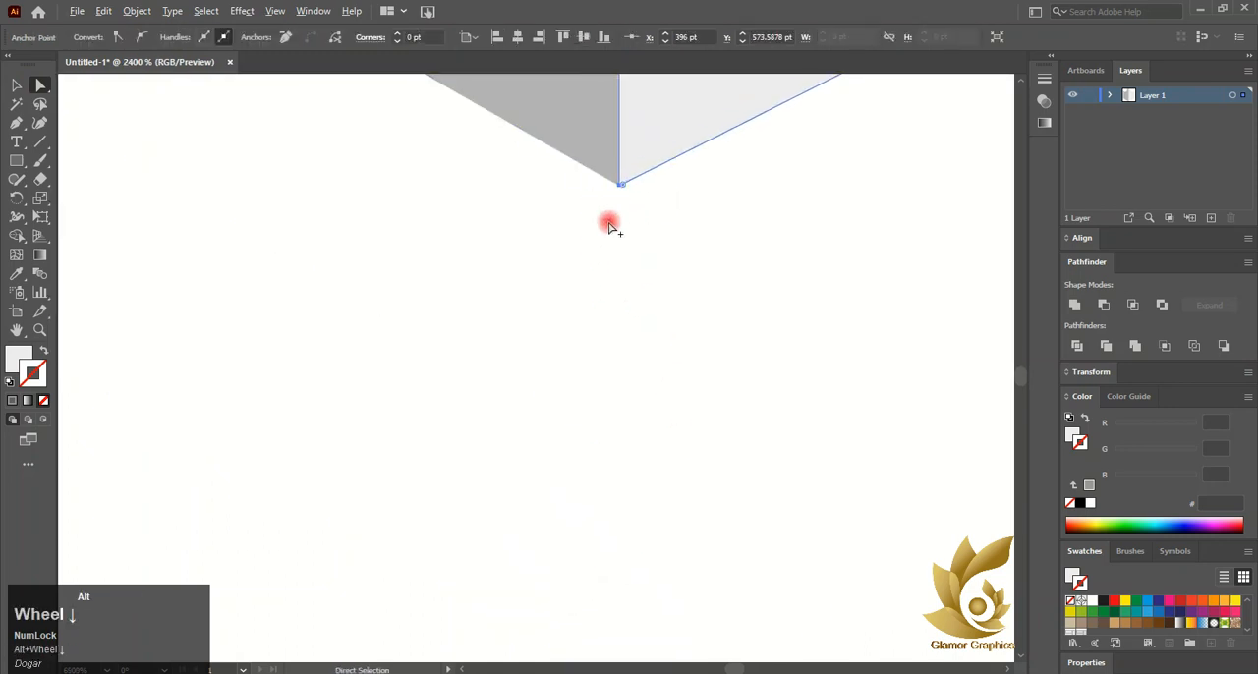
pyautogui.scroll(3, 611, 227)
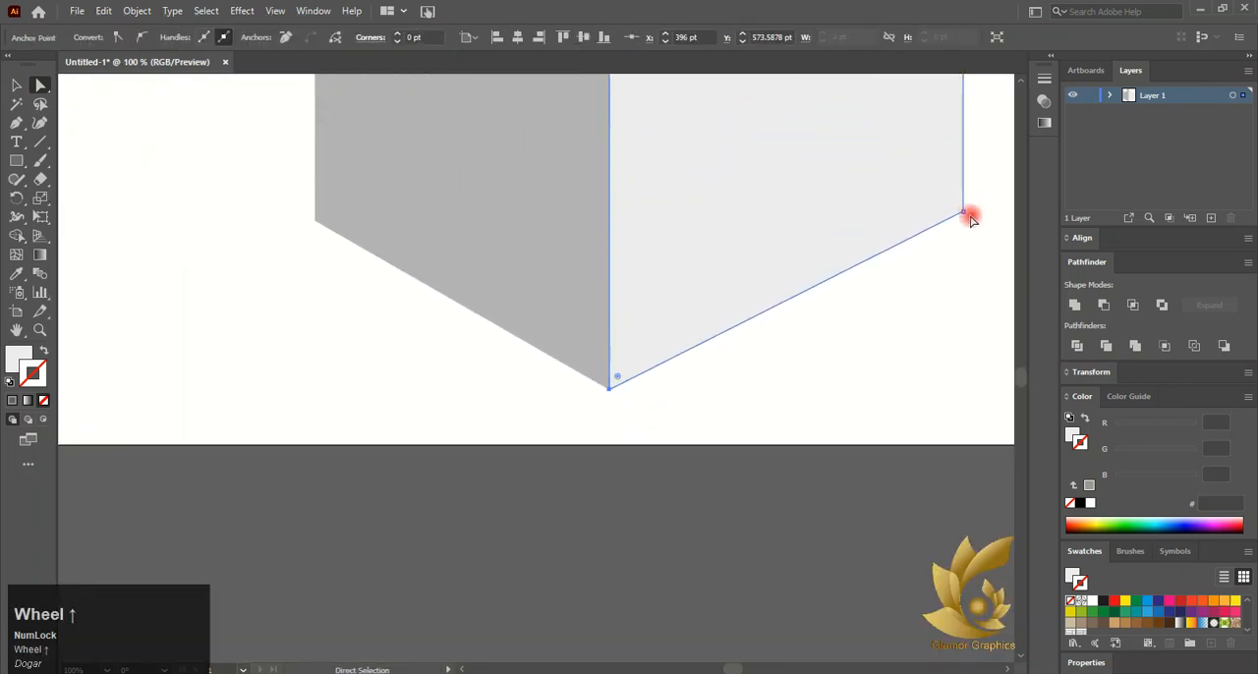
pyautogui.press('v')
pyautogui.click(502, 345)
# Select the right wall and apply the C6C6C6 gray swatch to its stroke
pyautogui.scroll(-1, 545, 356)
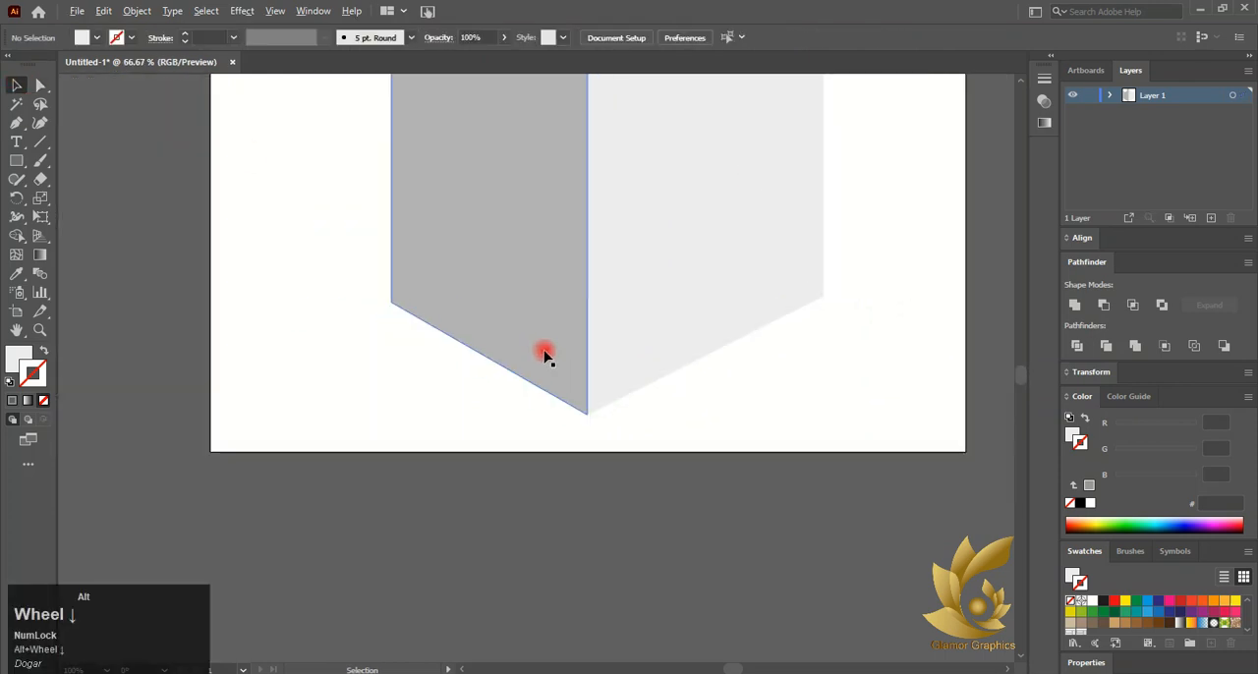
pyautogui.scroll(1, 620, 357)
pyautogui.click(711, 455)
pyautogui.scroll(-2, 1178, 617)
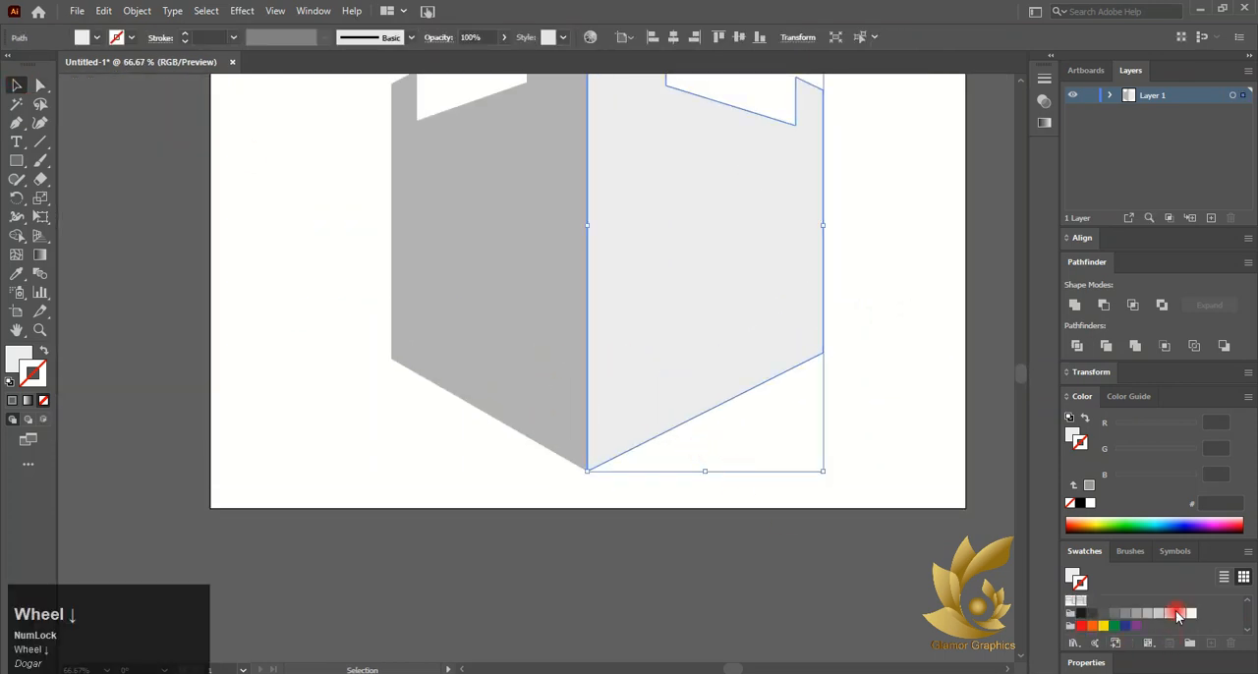
pyautogui.click(1169, 616)
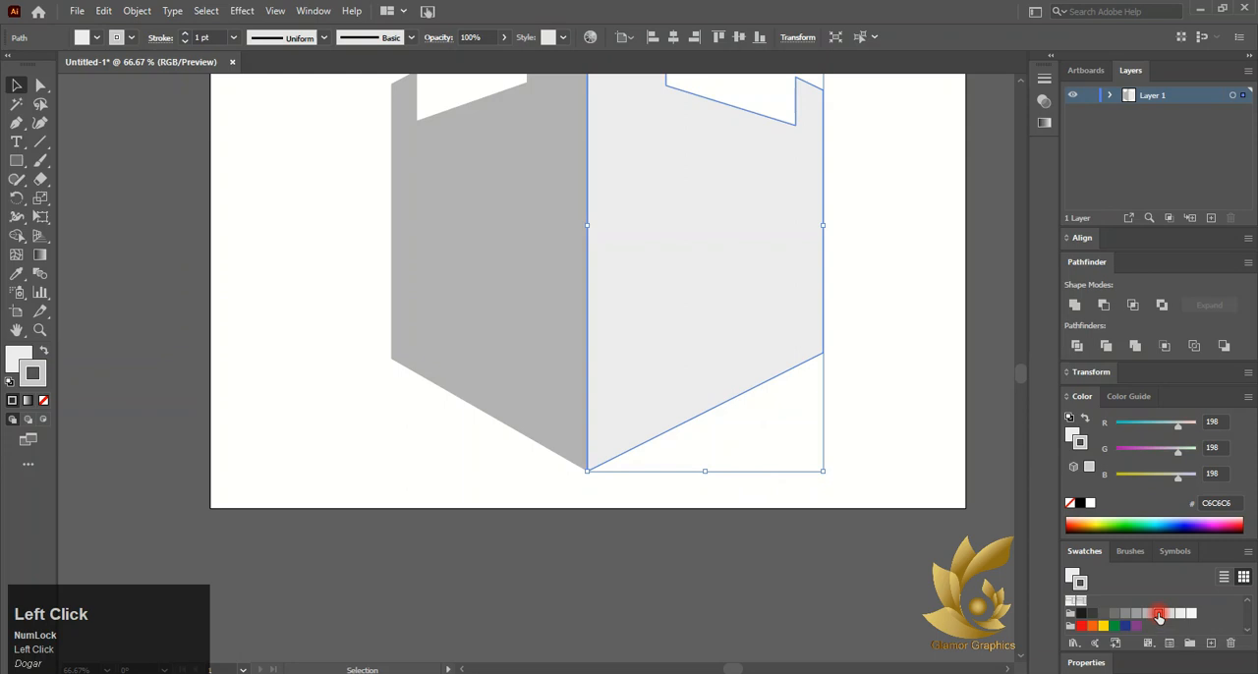
pyautogui.click(753, 534)
# Set the stroke to none and apply a woven pattern fill to the wall
pyautogui.scroll(1, 584, 411)
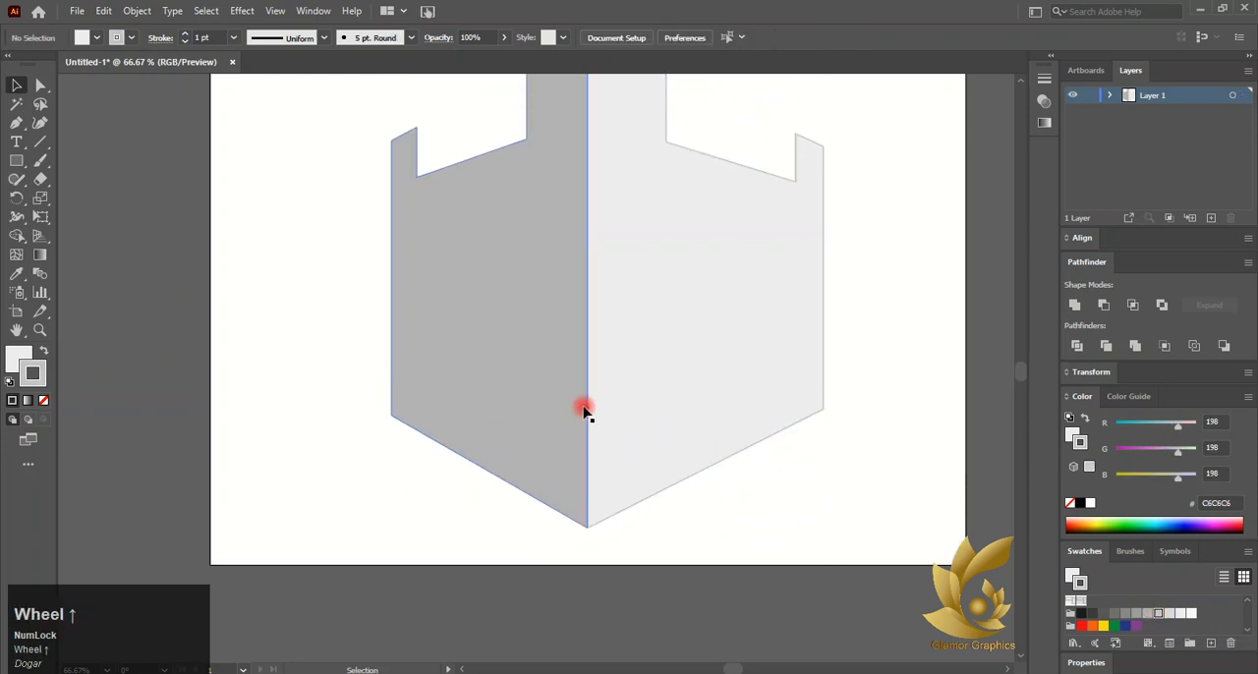
pyautogui.click(44, 400)
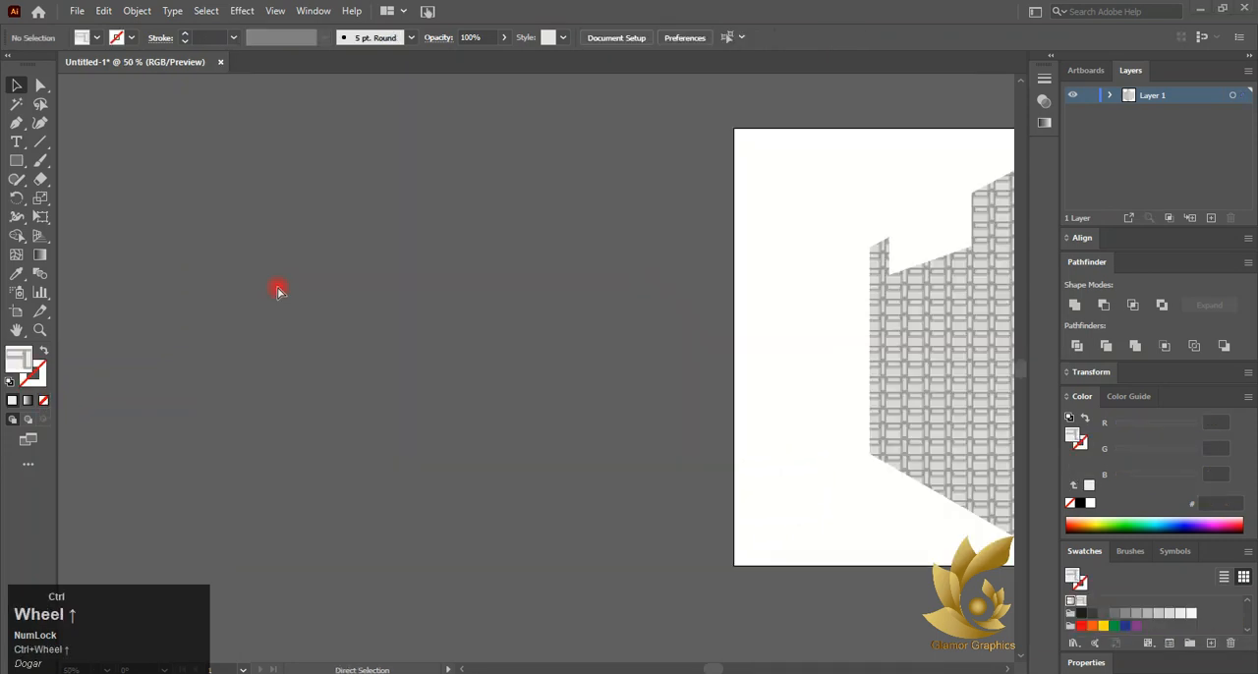
pyautogui.hscroll(-1, 363, 295)
pyautogui.click(450, 310)
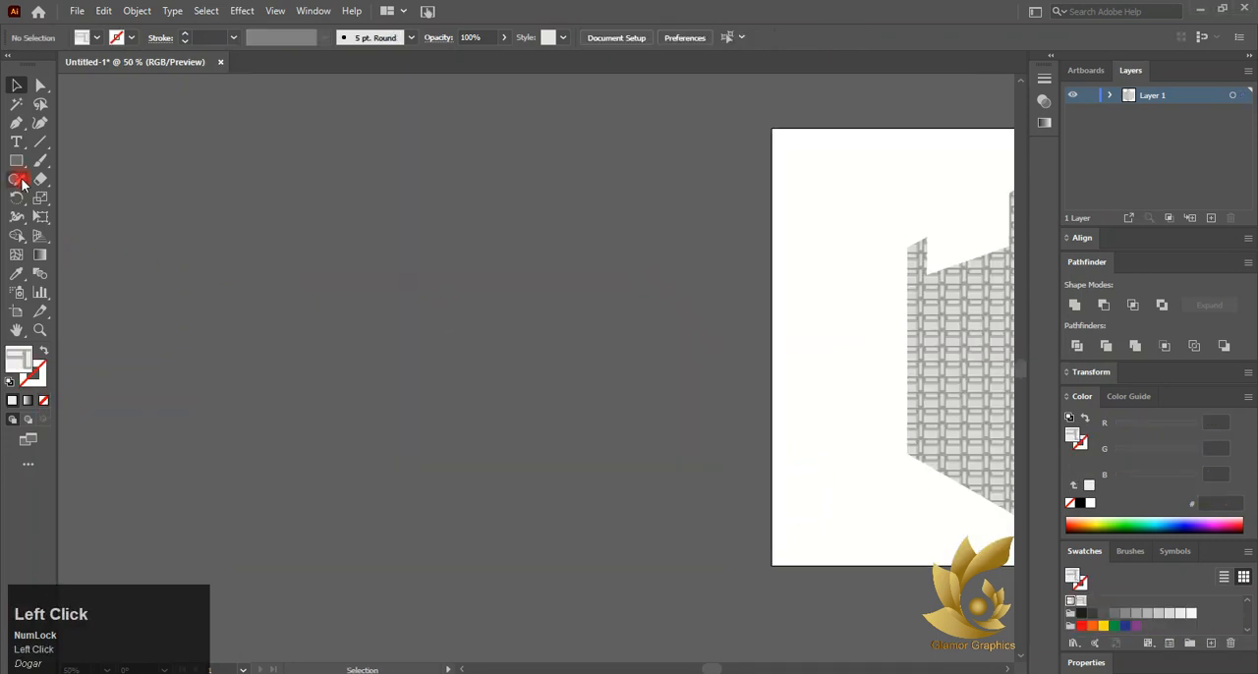
# Show the perspective grid again and draw a tall ellipse on the pasteboard with the Ellipse tool
pyautogui.click(42, 239)
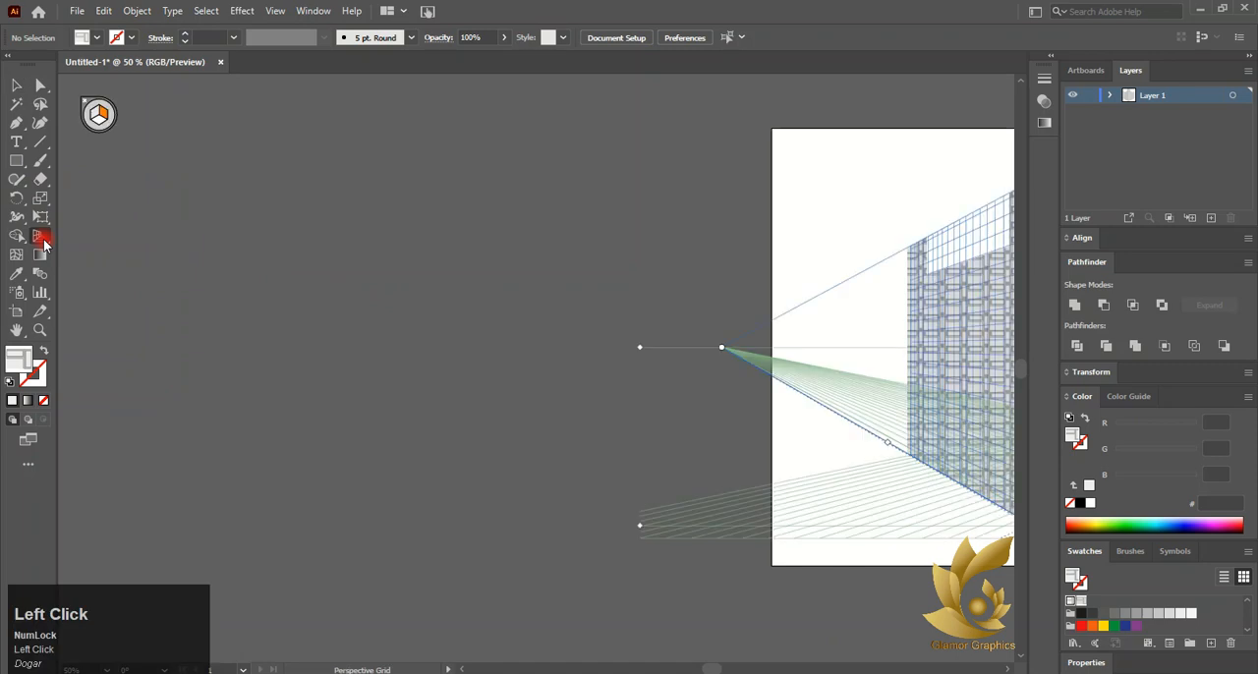
pyautogui.rightClick(15, 163)
pyautogui.click(84, 193)
pyautogui.moveTo(247, 215); pyautogui.dragTo(450, 541)
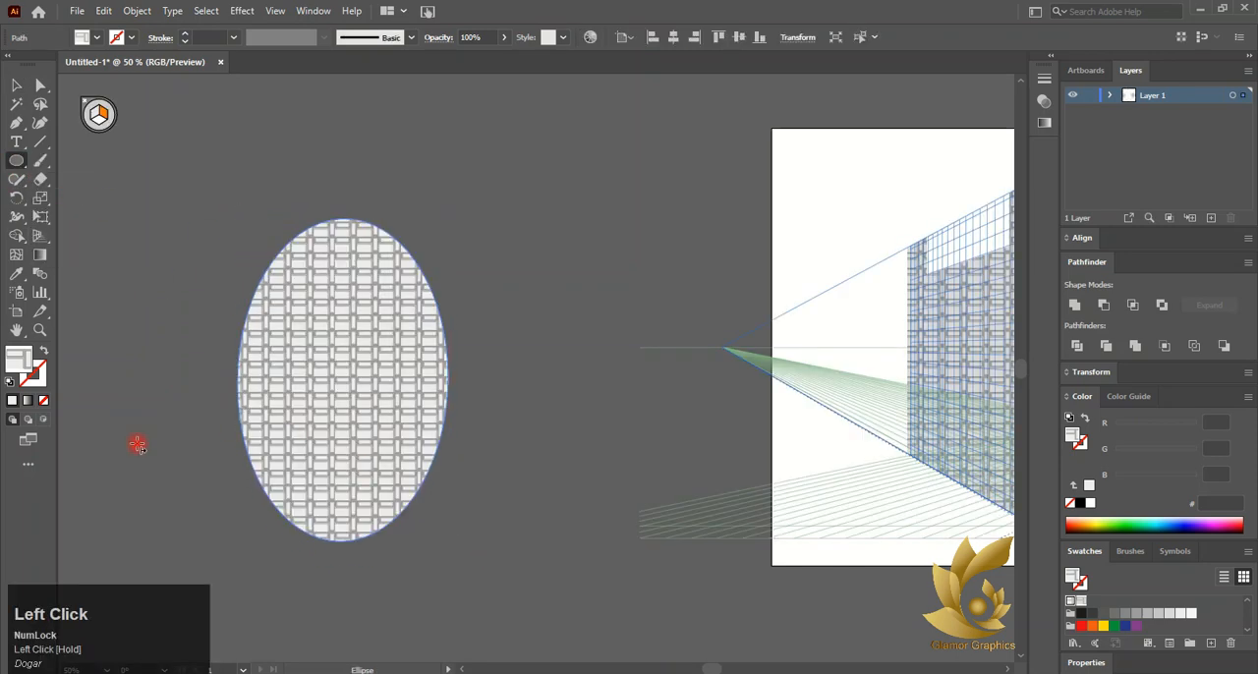
# Give the ellipse a dark brown 432918 fill with no stroke, then switch to the Selection tool
pyautogui.click(47, 404)
pyautogui.click(13, 401)
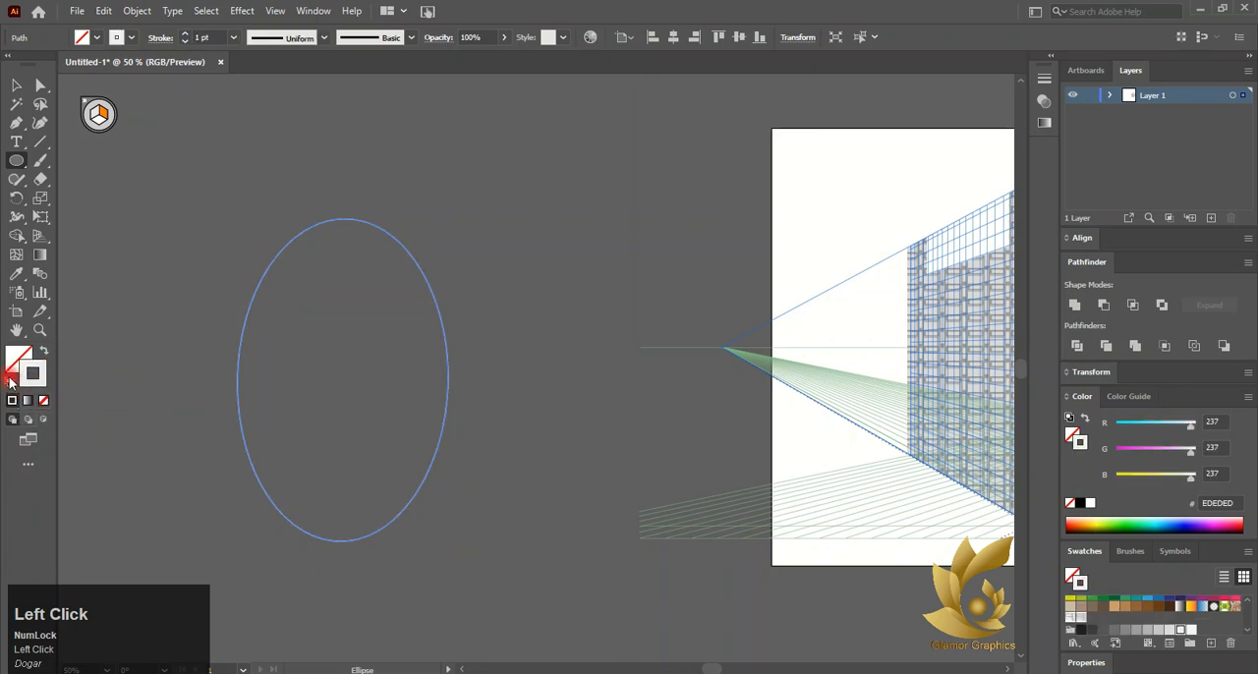
pyautogui.click(10, 382)
pyautogui.click(46, 402)
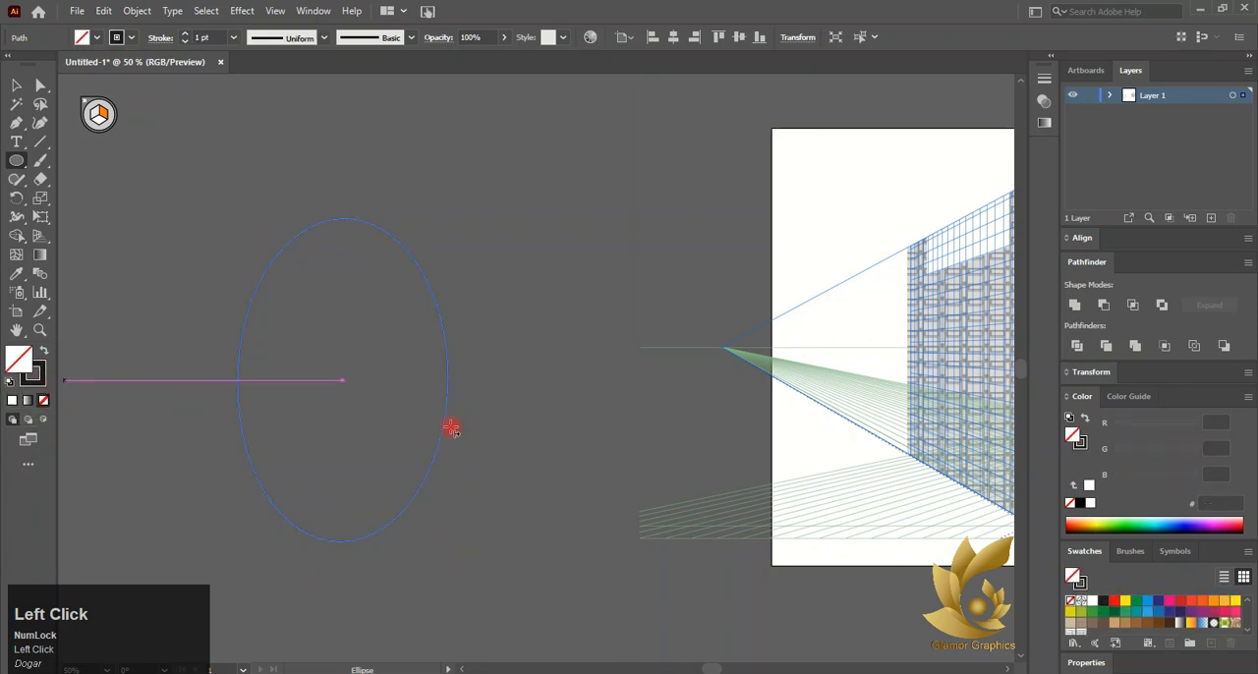
pyautogui.click(1172, 623)
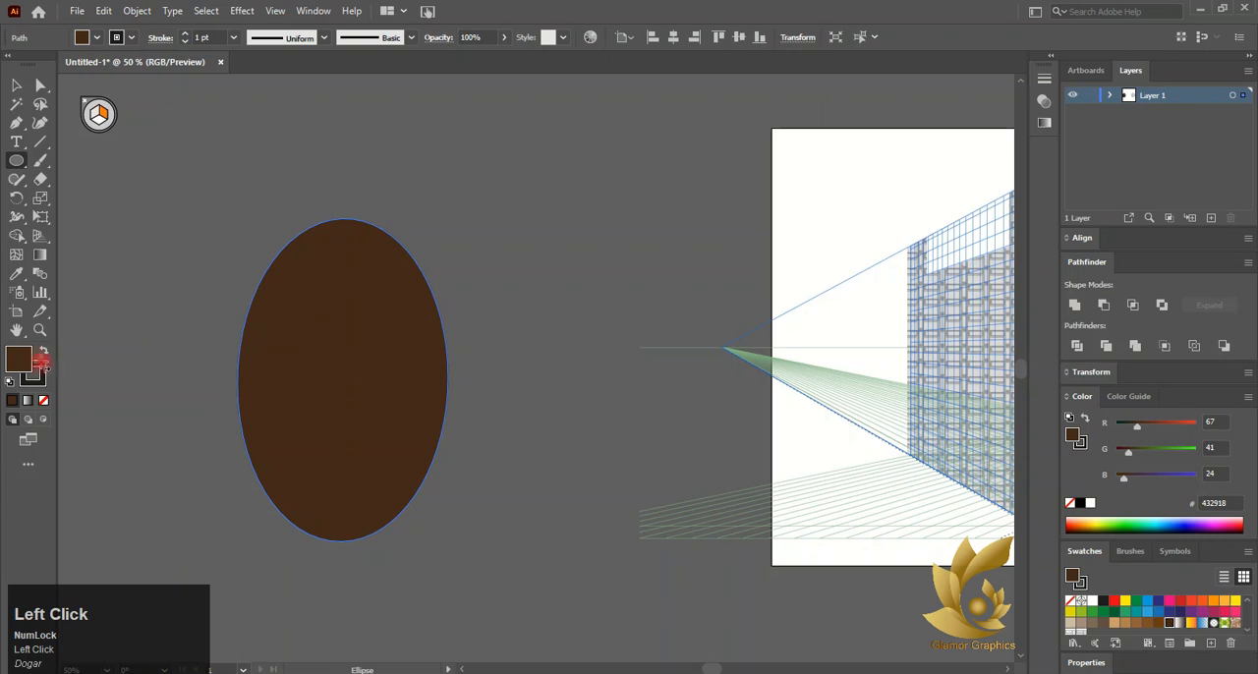
pyautogui.click(39, 378)
pyautogui.click(42, 400)
pyautogui.click(16, 87)
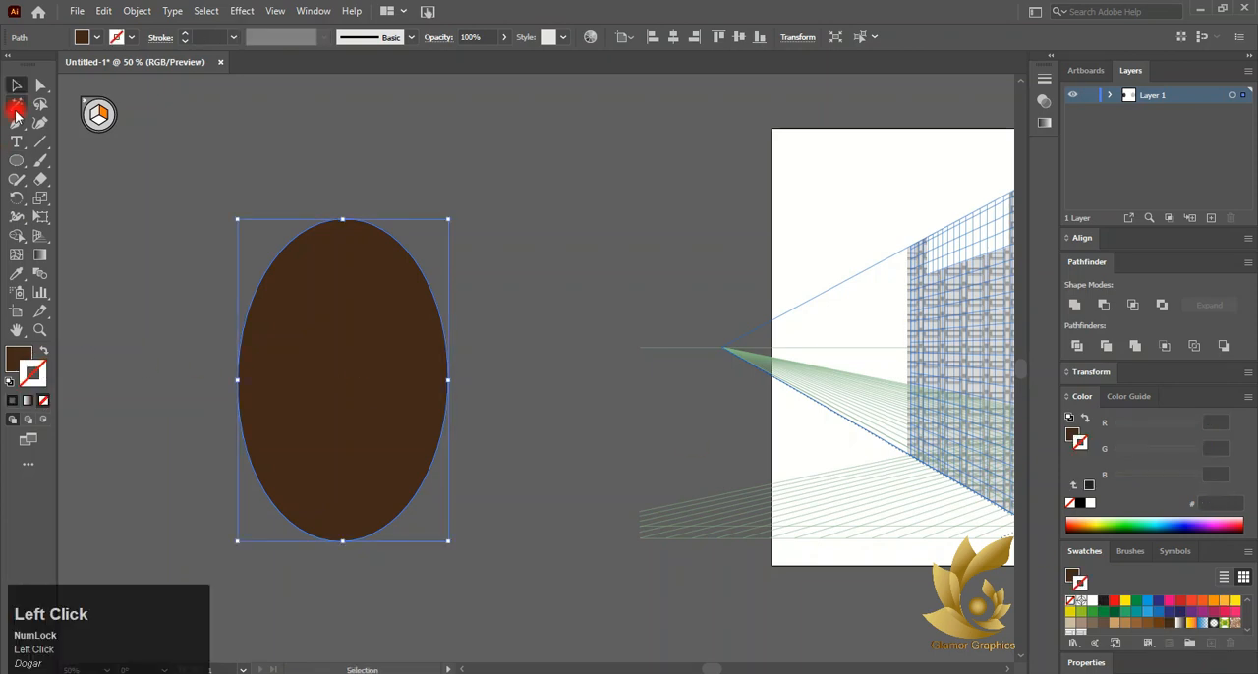
# Draw a rectangle over the lower half of the ellipse and subtract it with Pathfinder Minus Front
pyautogui.scroll(-1, 84, 268)
pyautogui.rightClick(15, 163)
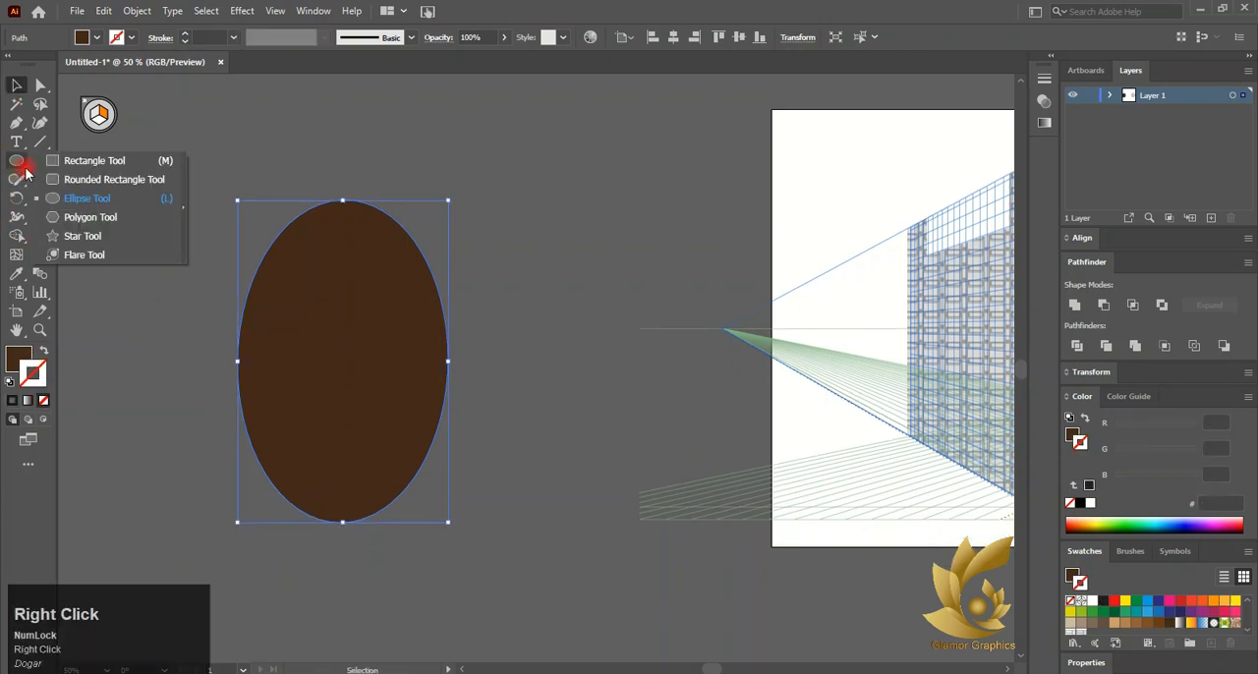
pyautogui.click(62, 161)
pyautogui.moveTo(202, 374); pyautogui.dragTo(501, 554)
pyautogui.click(16, 88)
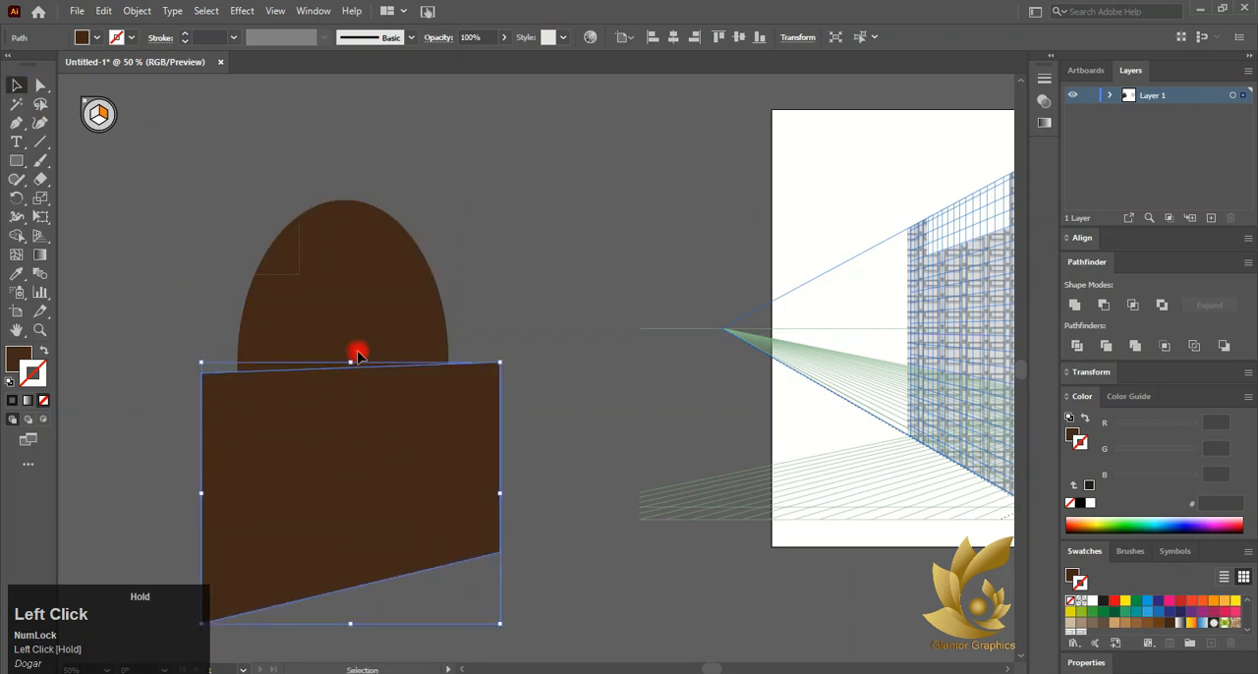
pyautogui.moveTo(358, 352); pyautogui.dragTo(460, 483)
pyautogui.click(1103, 306)
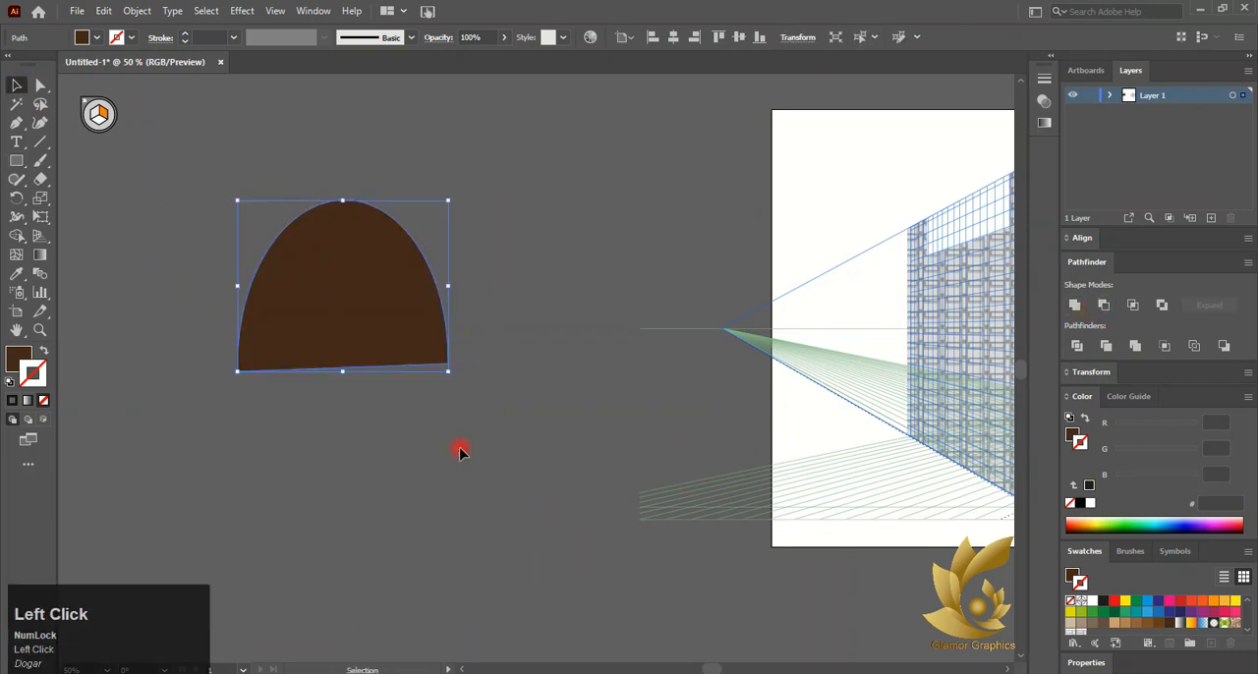
# Stretch the half-ellipse arch taller by pulling its bottom edge down
pyautogui.click(461, 446)
pyautogui.click(343, 368)
pyautogui.moveTo(343, 374); pyautogui.dragTo(351, 510)
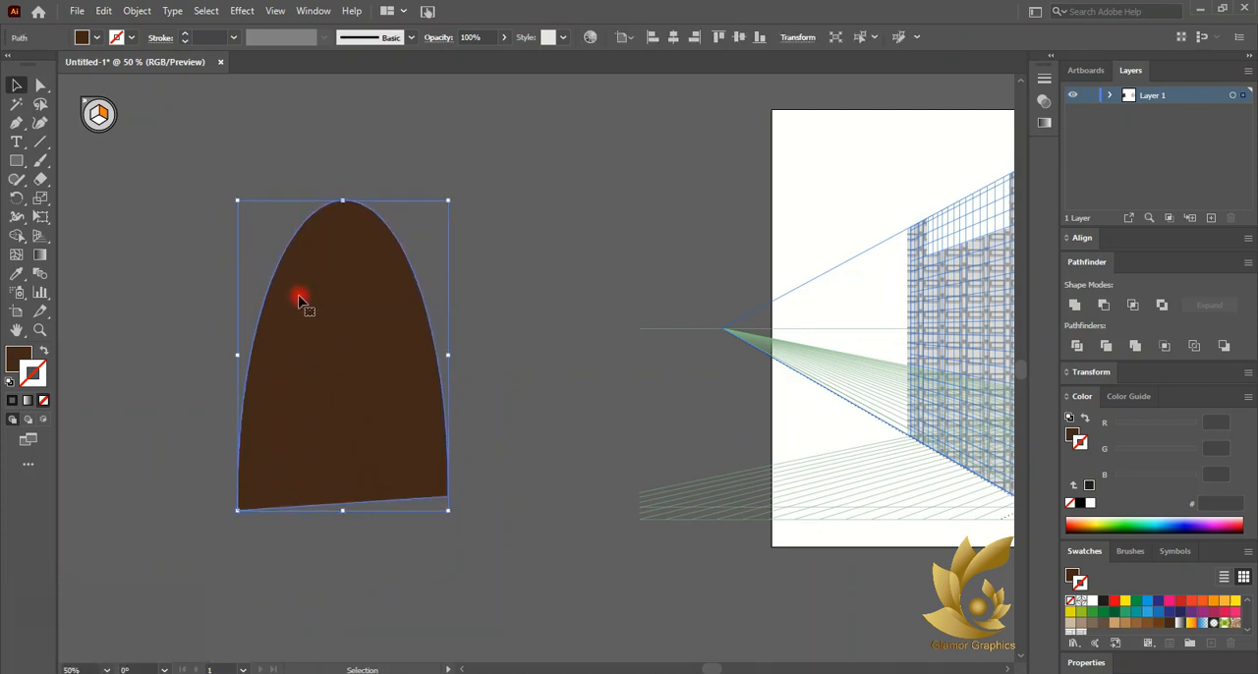
# Move the arch aside and make a copy of it
pyautogui.moveTo(300, 295); pyautogui.dragTo(121, 348)
pyautogui.scroll(-1, 146, 296)
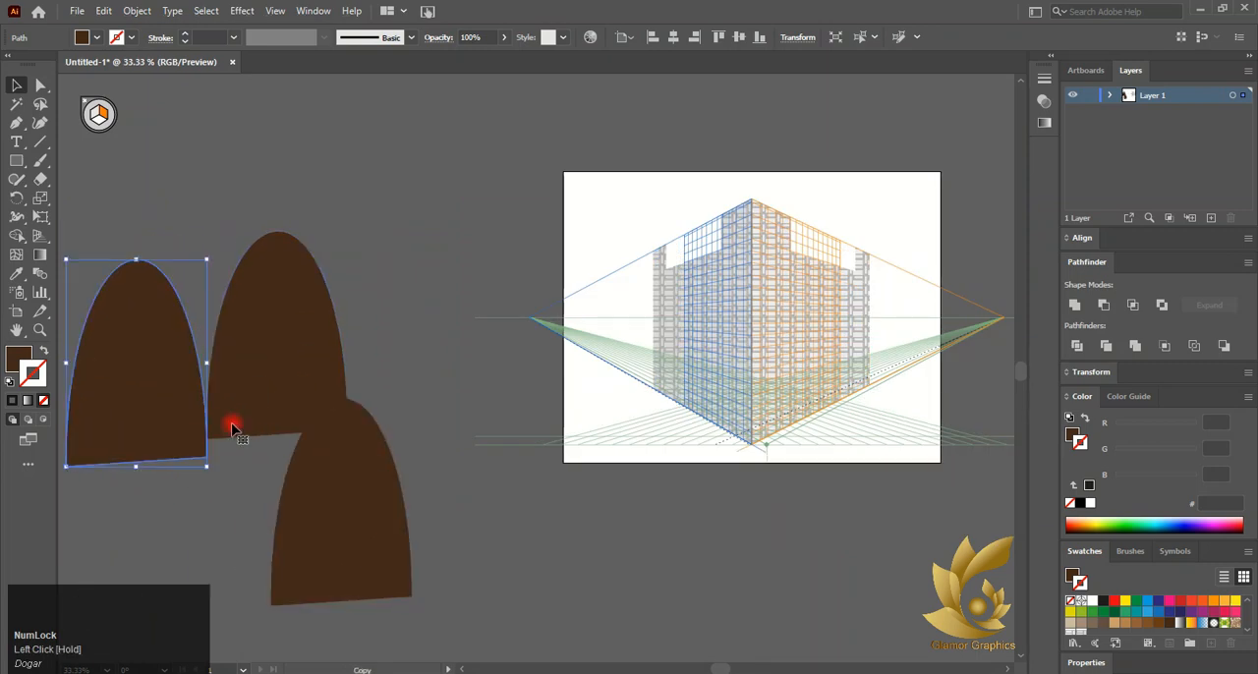
pyautogui.moveTo(280, 470); pyautogui.dragTo(204, 484)
pyautogui.click(398, 240)
pyautogui.scroll(3, 337, 272)
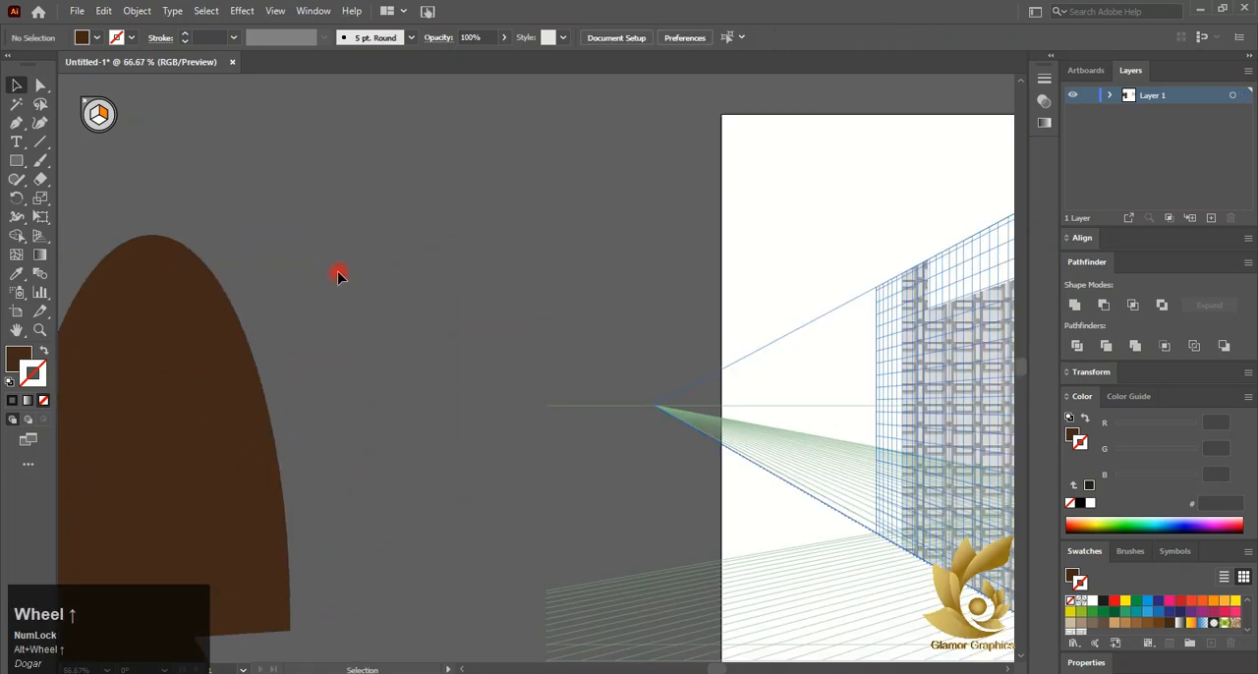
pyautogui.click(15, 161)
pyautogui.moveTo(288, 235); pyautogui.dragTo(351, 280)
pyautogui.hotkey('ctrl', 'z')
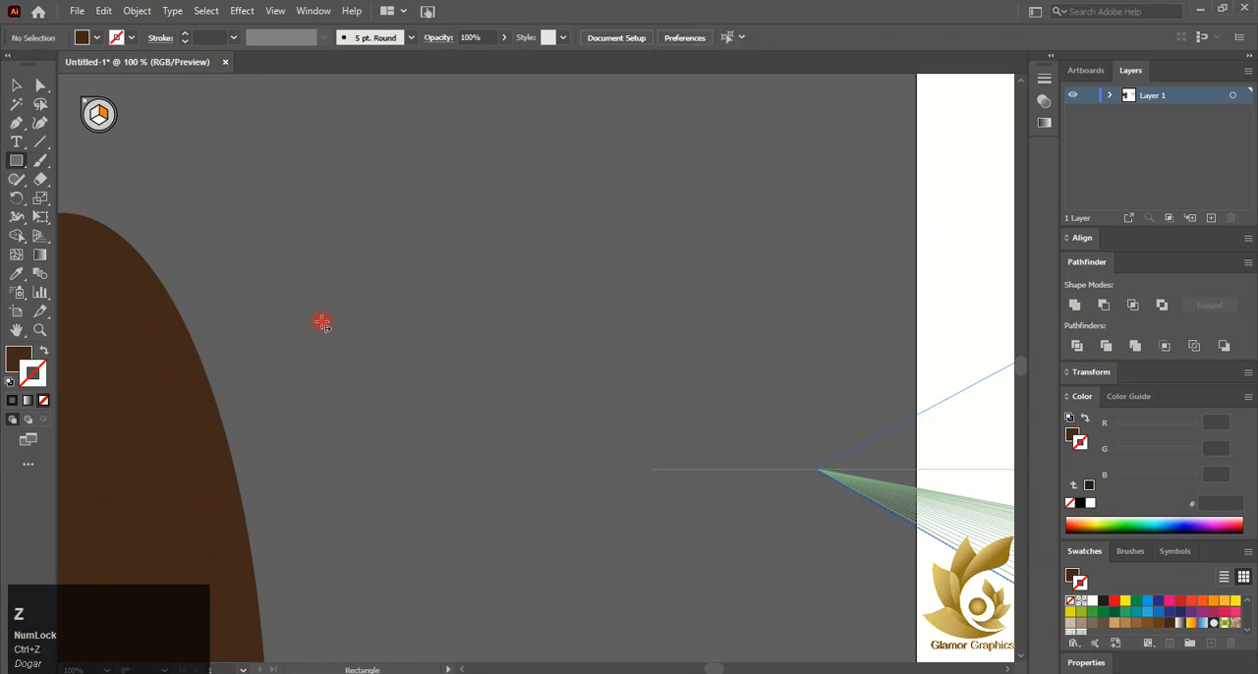
# Set the perspective grid to no active plane and draw a small flat rectangle brick on the pasteboard
pyautogui.click(39, 236)
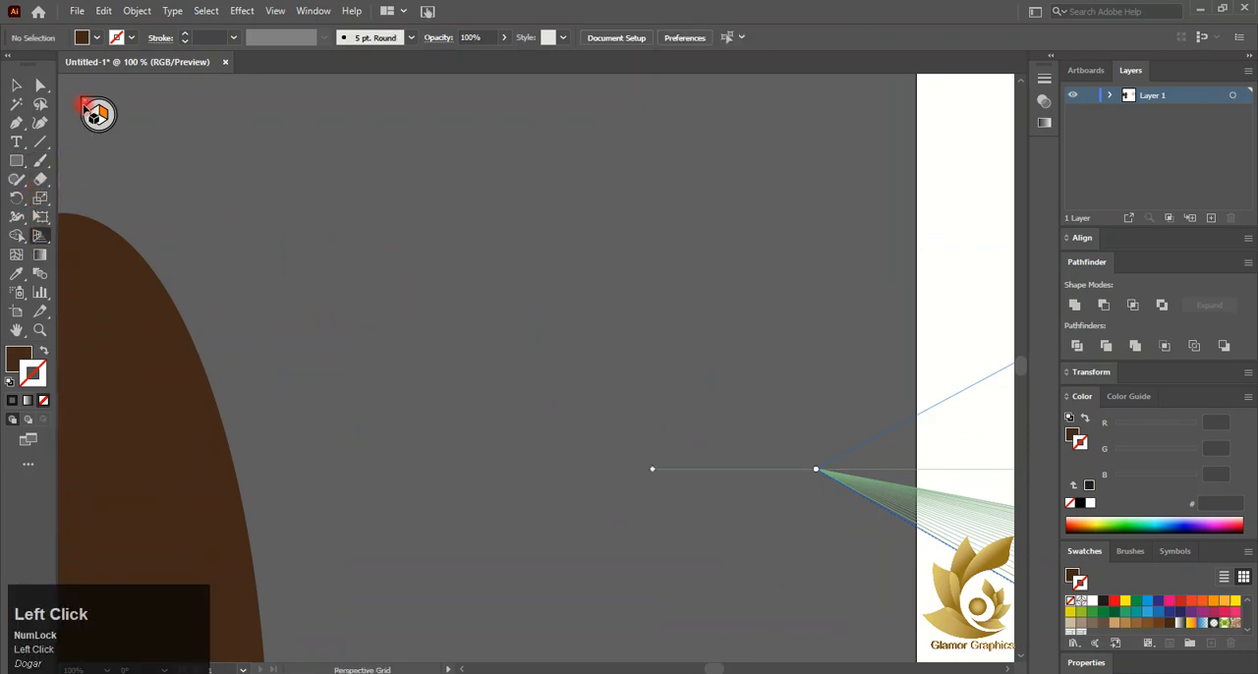
pyautogui.click(86, 102)
pyautogui.click(16, 160)
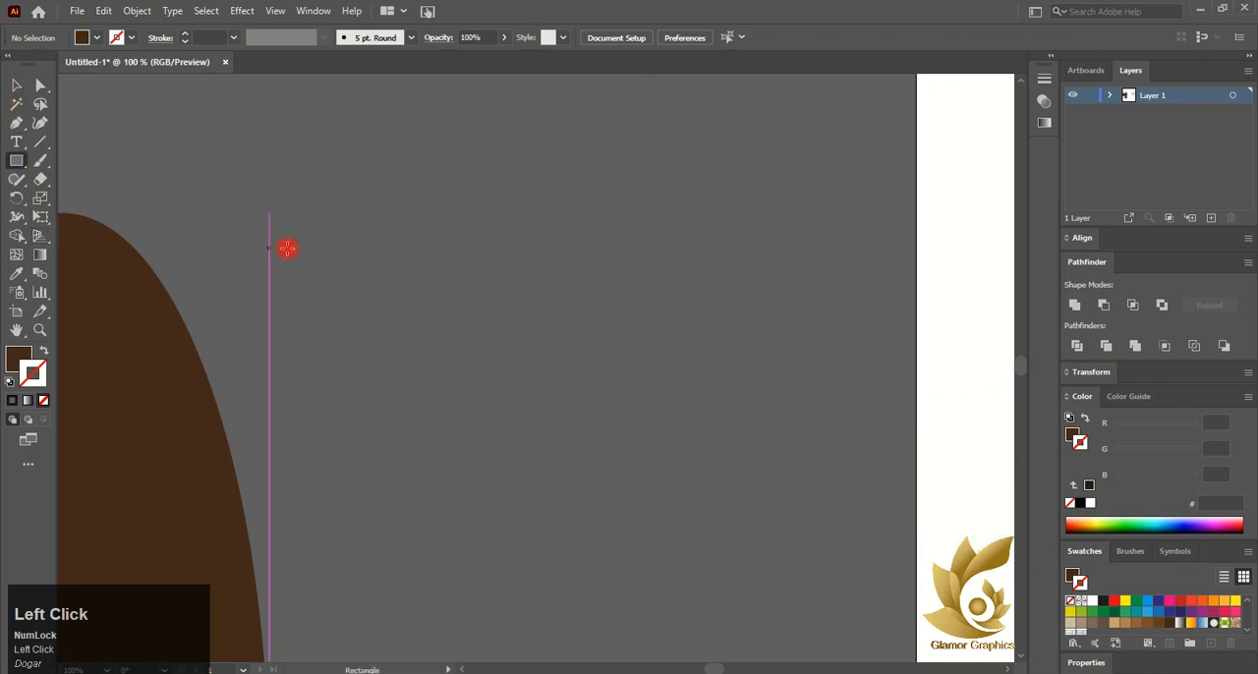
pyautogui.moveTo(313, 242); pyautogui.dragTo(400, 294)
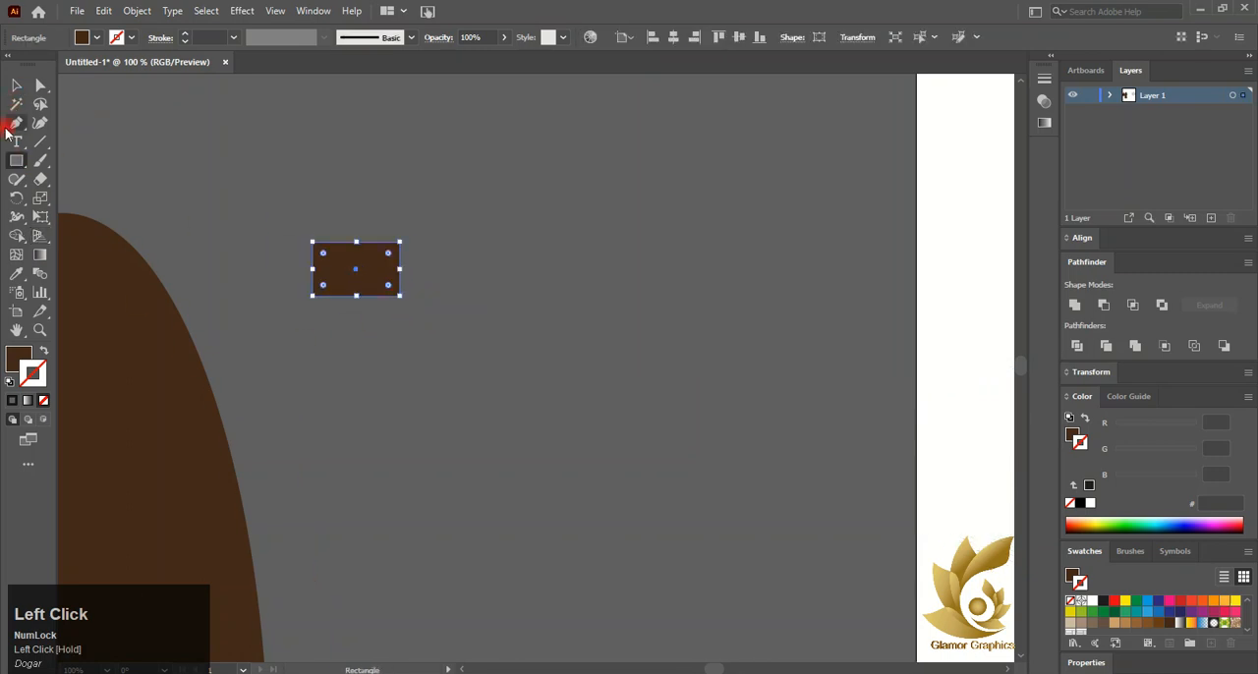
# Set the brick's stroke color to orange-brown B56F31 in the color picker
pyautogui.doubleClick(42, 384)
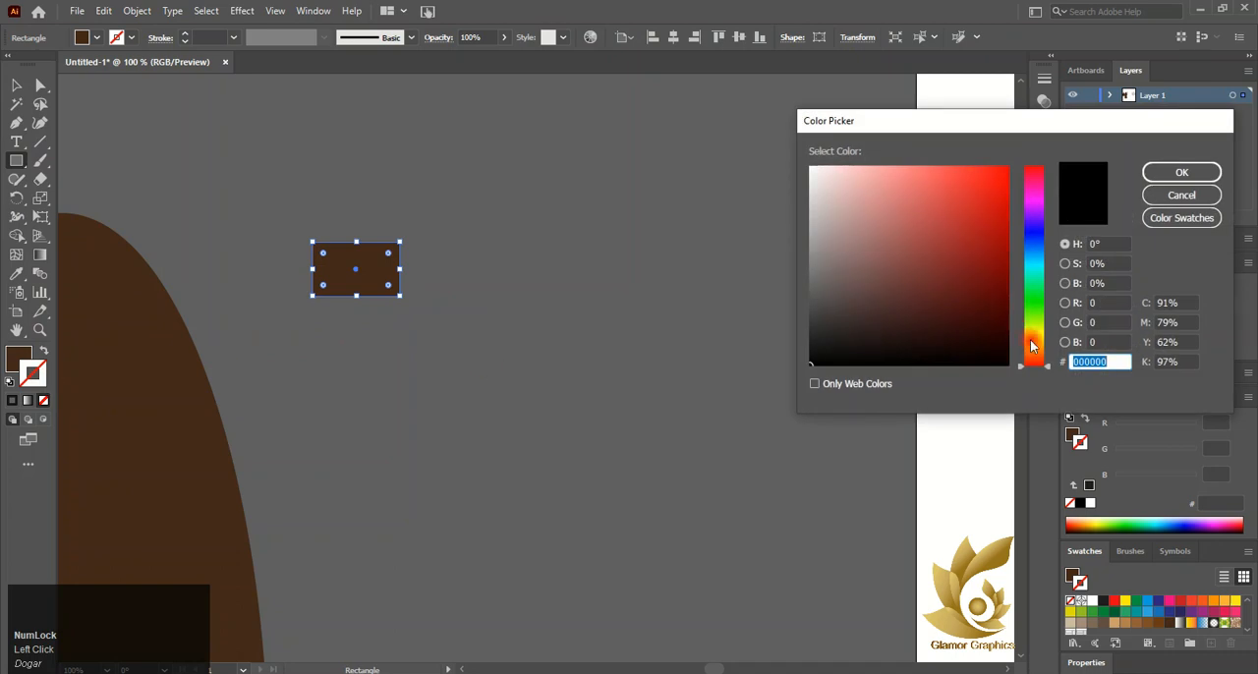
pyautogui.moveTo(1032, 351); pyautogui.dragTo(1037, 355)
pyautogui.click(1007, 265)
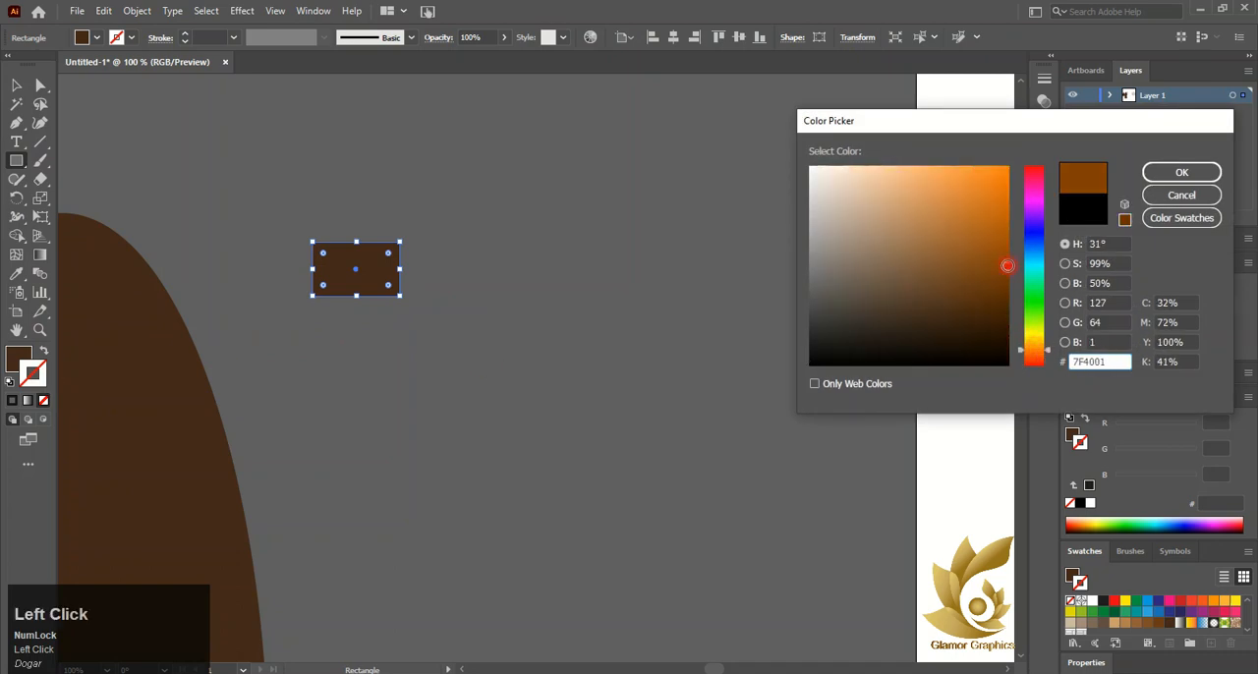
pyautogui.moveTo(1000, 217); pyautogui.dragTo(1002, 177)
pyautogui.click(1174, 173)
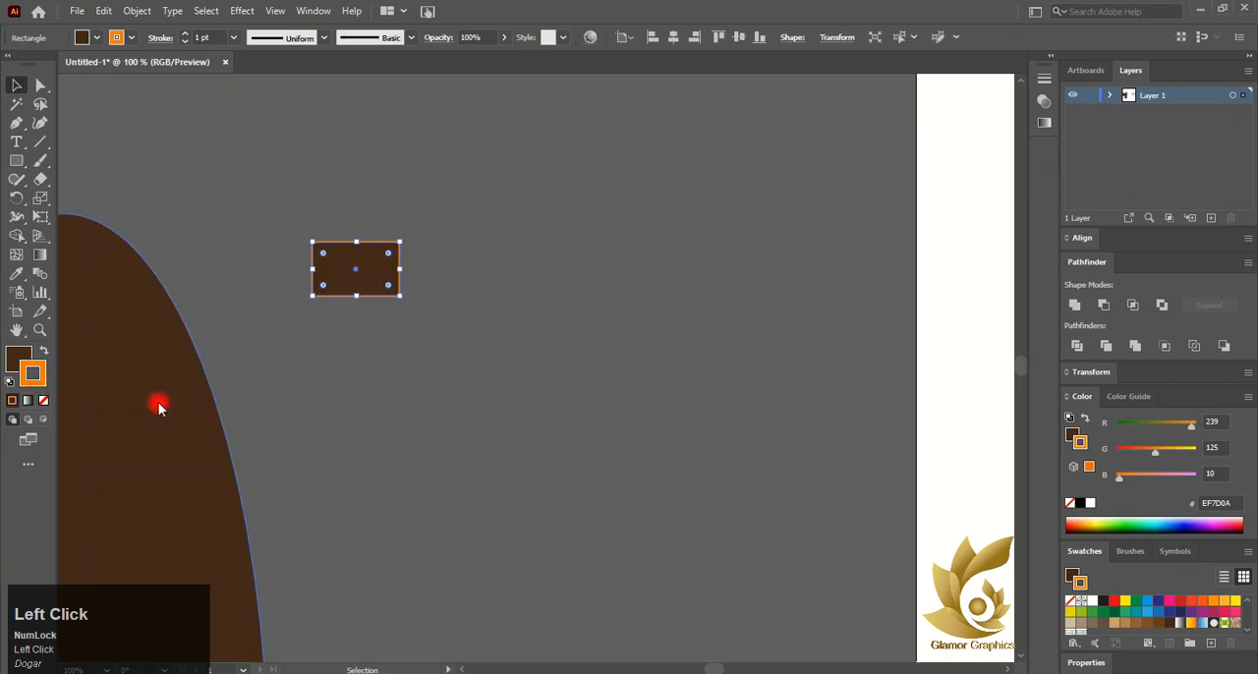
pyautogui.click(955, 223)
pyautogui.click(1152, 172)
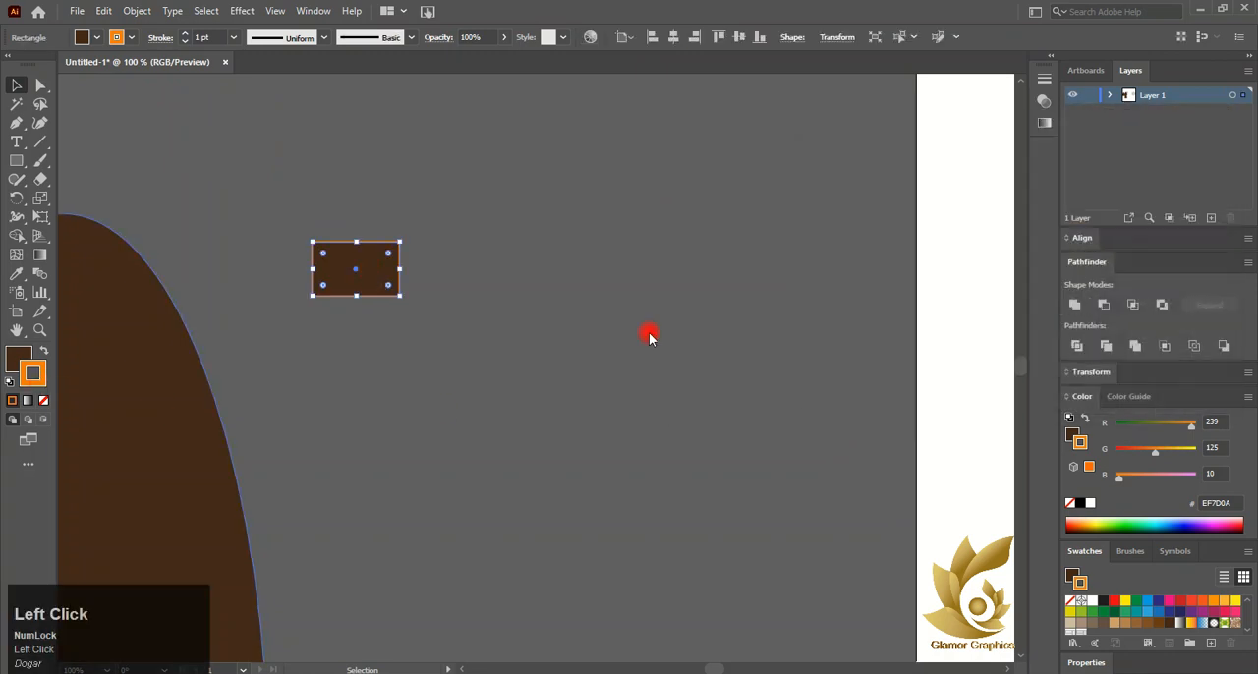
# Duplicate the brick to the right repeatedly to form a row of six bricks
pyautogui.click(367, 385)
pyautogui.moveTo(363, 275); pyautogui.dragTo(449, 272)
pyautogui.hotkey('ctrl', 'd')
pyautogui.hotkey('ctrl', 'd')
pyautogui.hotkey('ctrl', 'd')
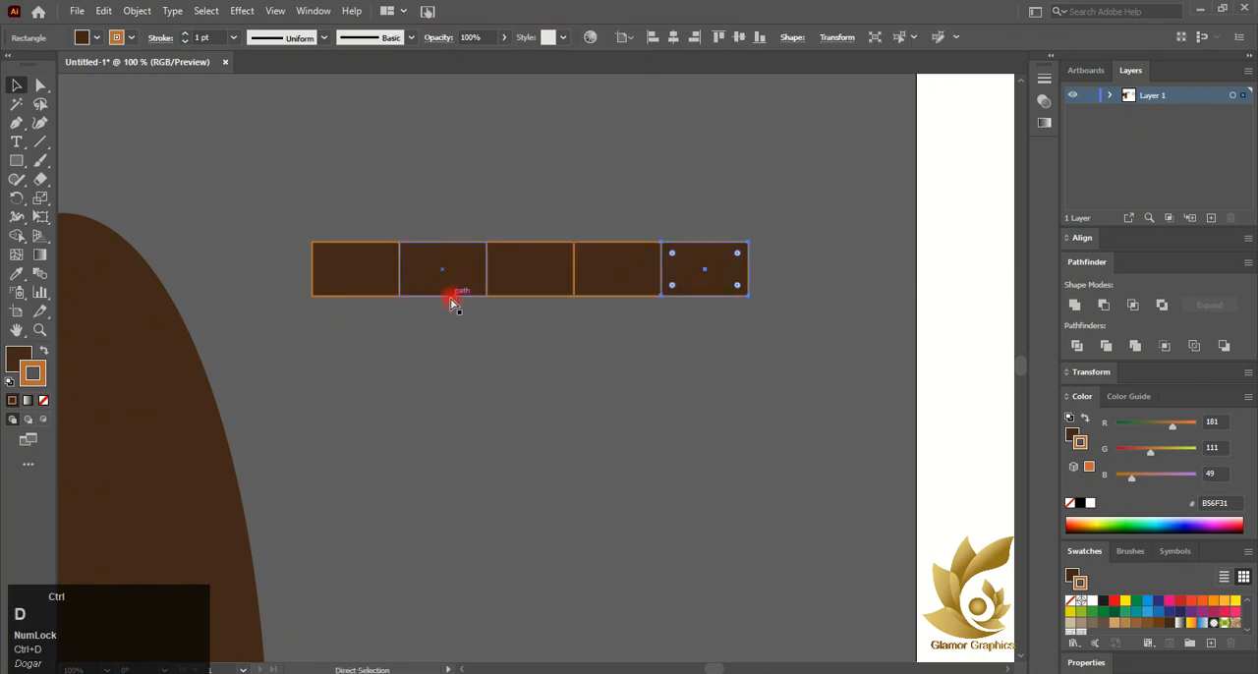
pyautogui.hotkey('ctrl', 'd')
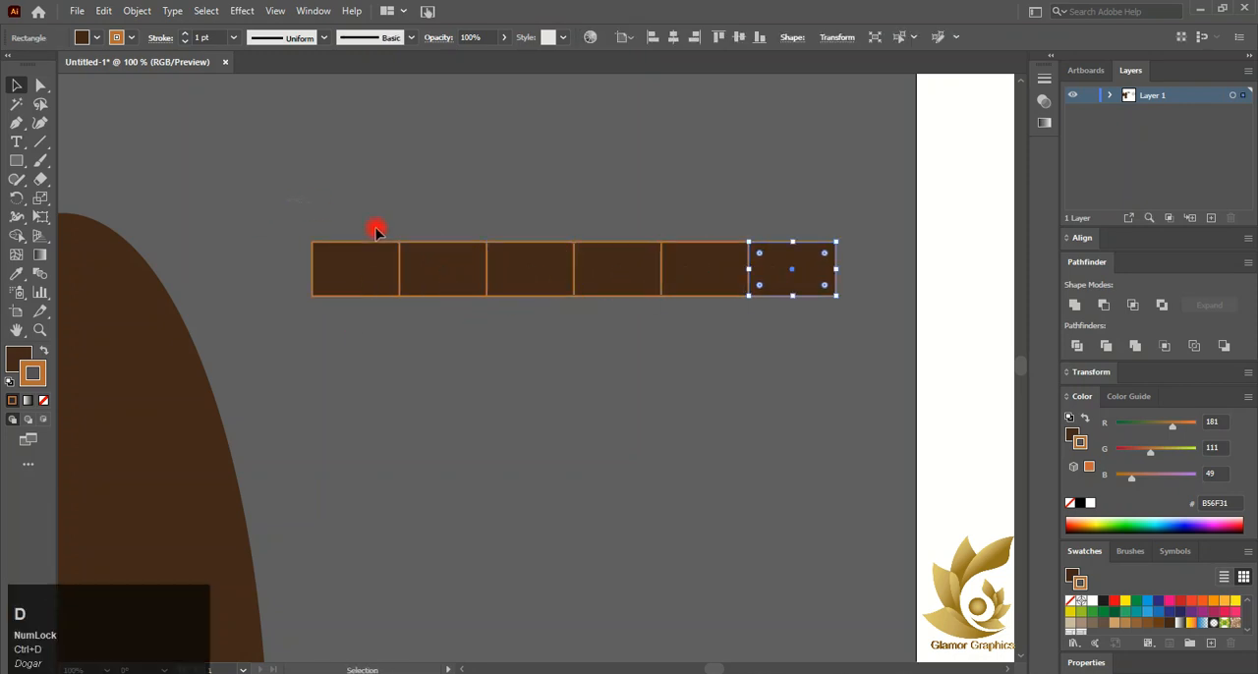
# Copy the brick row beneath it, shifted half a brick to the left
pyautogui.moveTo(377, 228); pyautogui.dragTo(775, 313)
pyautogui.moveTo(529, 282); pyautogui.dragTo(501, 335)
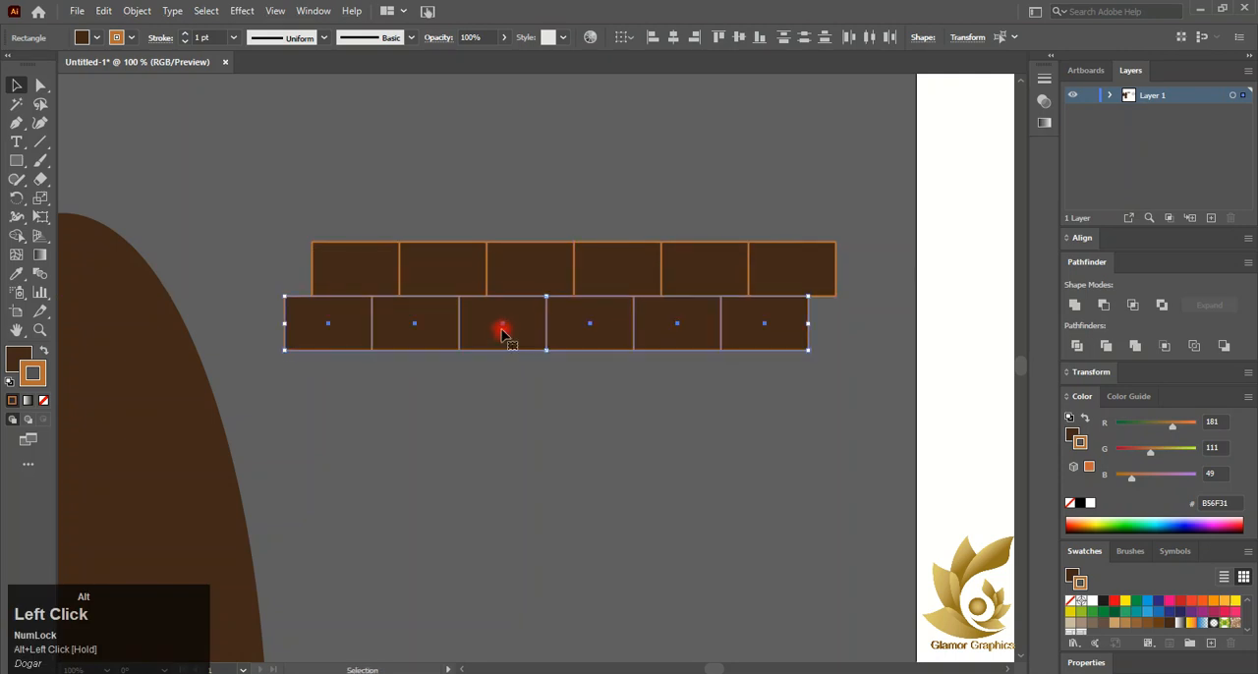
# Duplicate both brick rows downward repeatedly to build a brick wall block
pyautogui.keyDown('alt'); pyautogui.click(505, 325); pyautogui.keyUp('alt')
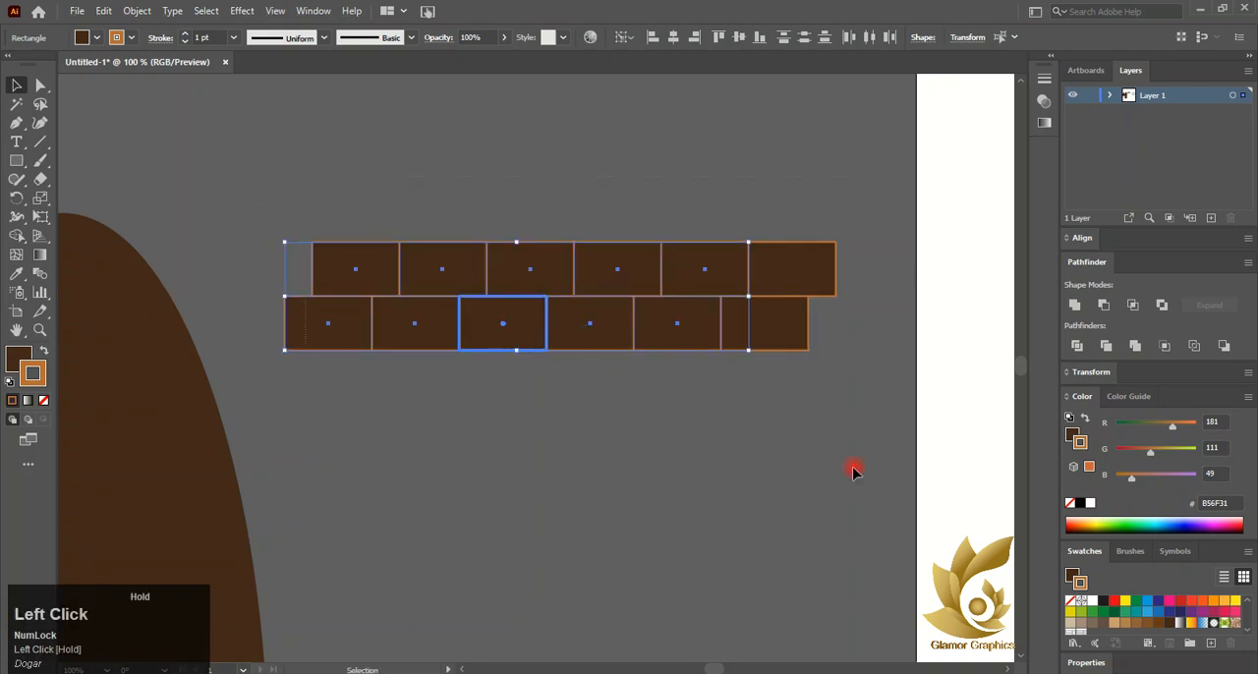
pyautogui.moveTo(853, 467); pyautogui.dragTo(853, 469)
pyautogui.moveTo(503, 325); pyautogui.dragTo(505, 430)
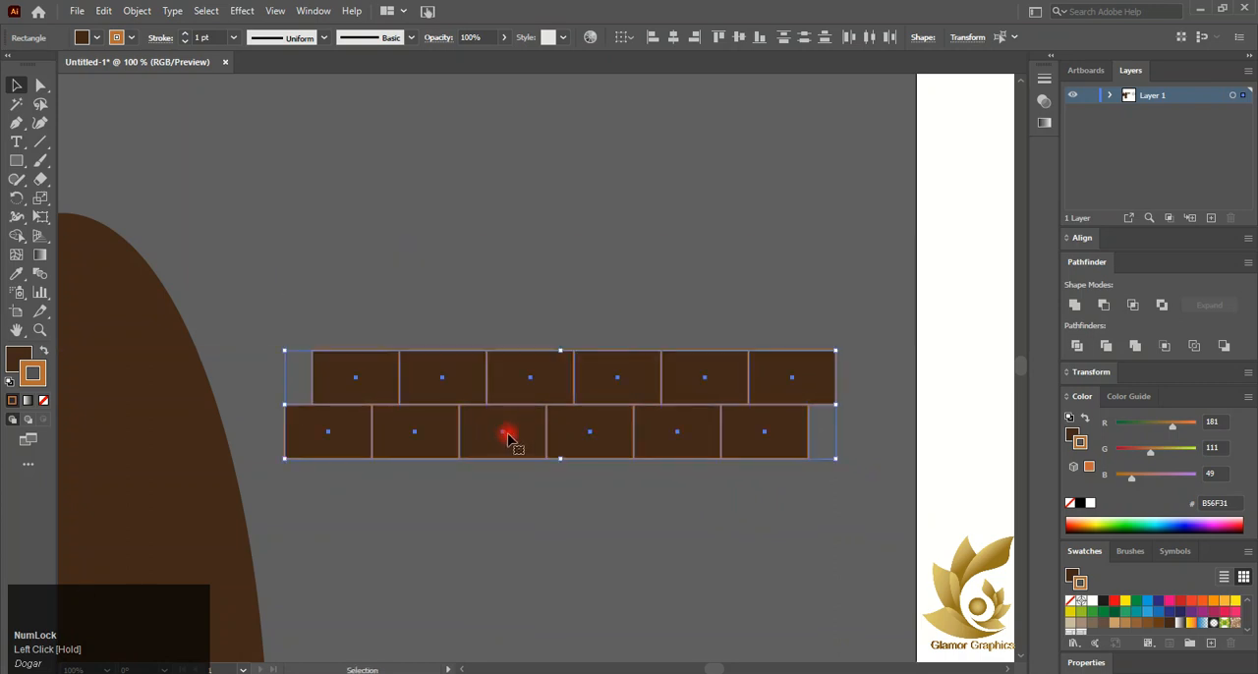
pyautogui.hotkey('ctrl', 'z')
pyautogui.moveTo(505, 329); pyautogui.dragTo(502, 434)
pyautogui.hotkey('ctrl', 'd')
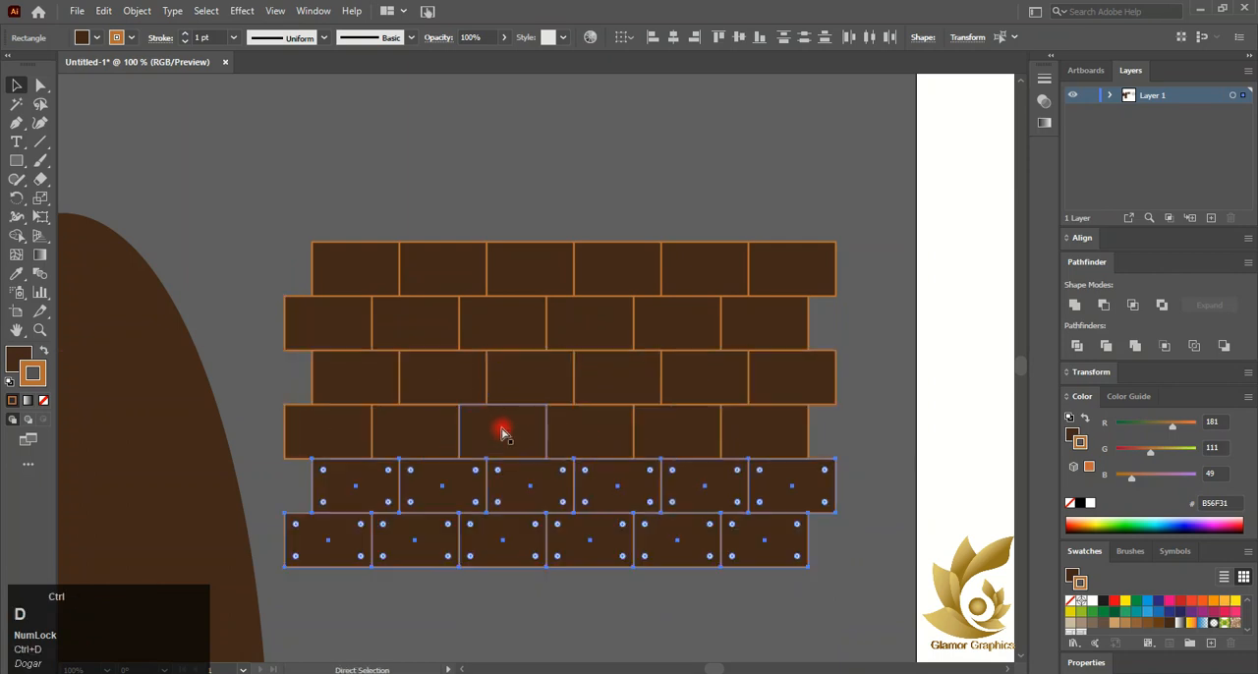
pyautogui.hotkey('ctrl', 'd')
# Select the whole brick wall and move it up above the artboard
pyautogui.keyDown('alt'); pyautogui.scroll(-2, 500, 427); pyautogui.keyUp('alt')
pyautogui.click(388, 285)
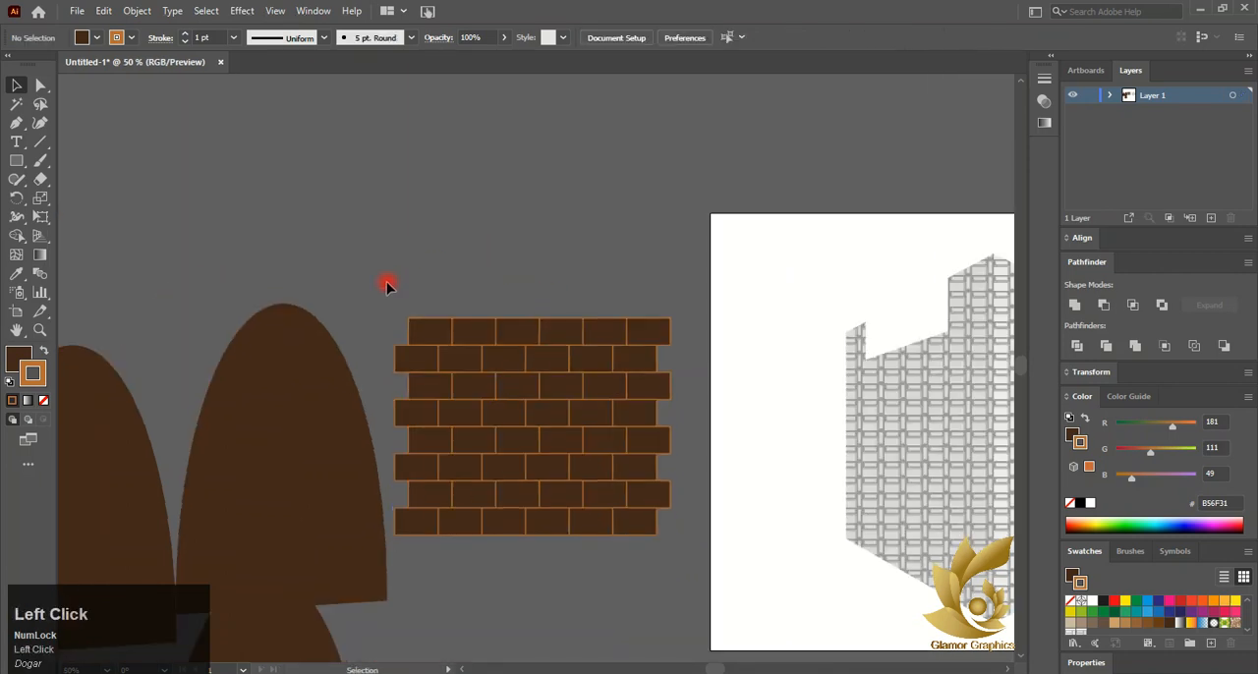
pyautogui.moveTo(640, 562); pyautogui.dragTo(608, 365)
pyautogui.click(399, 303)
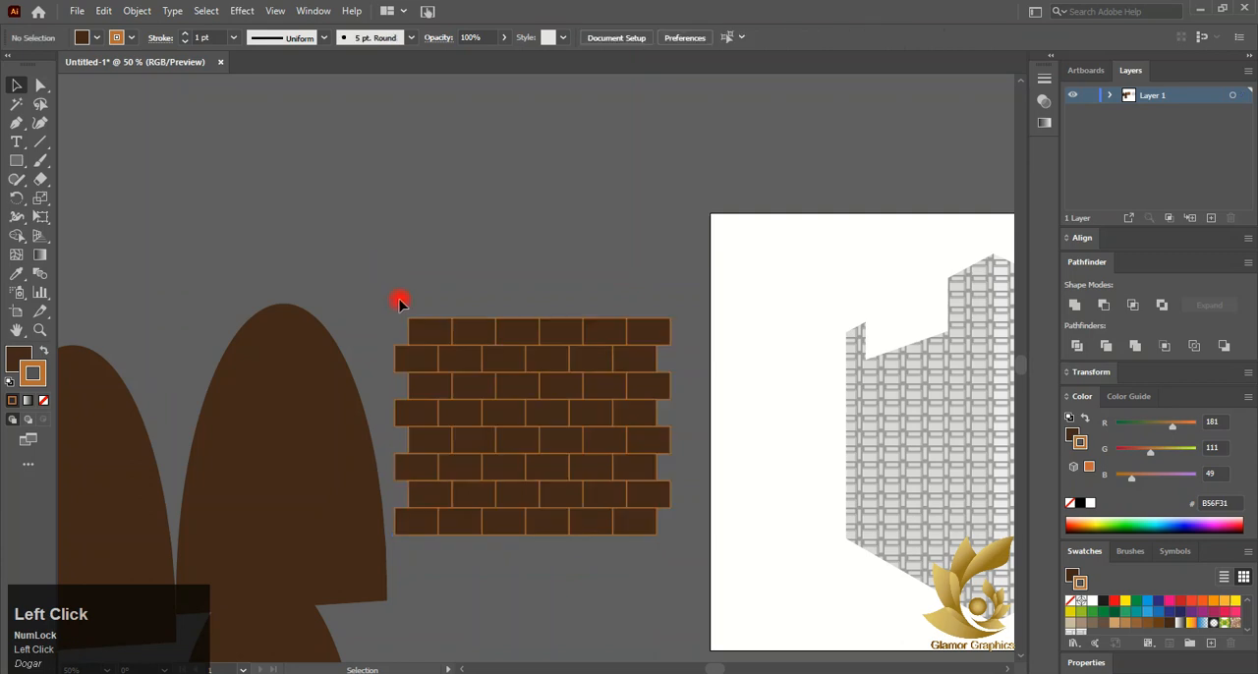
pyautogui.moveTo(661, 587); pyautogui.dragTo(637, 393)
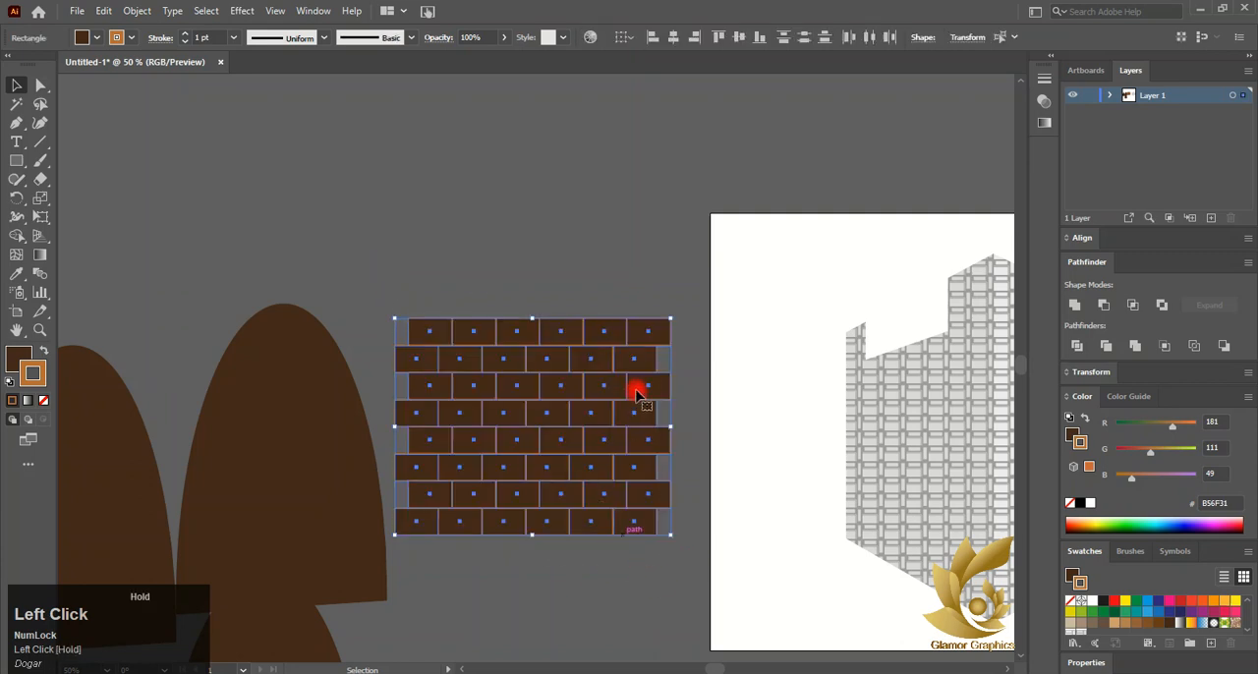
pyautogui.moveTo(560, 493); pyautogui.dragTo(669, 280)
pyautogui.click(605, 468)
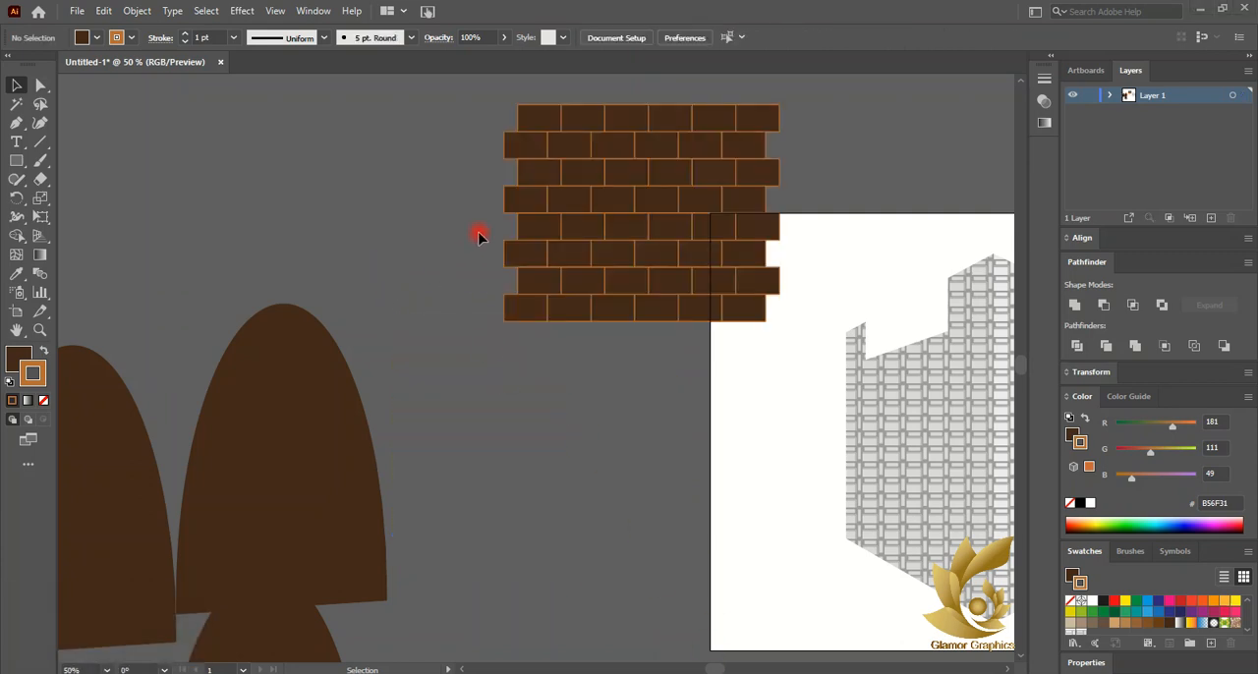
# Drag the brick wall into the Swatches panel to create a brick pattern swatch
pyautogui.click(576, 194)
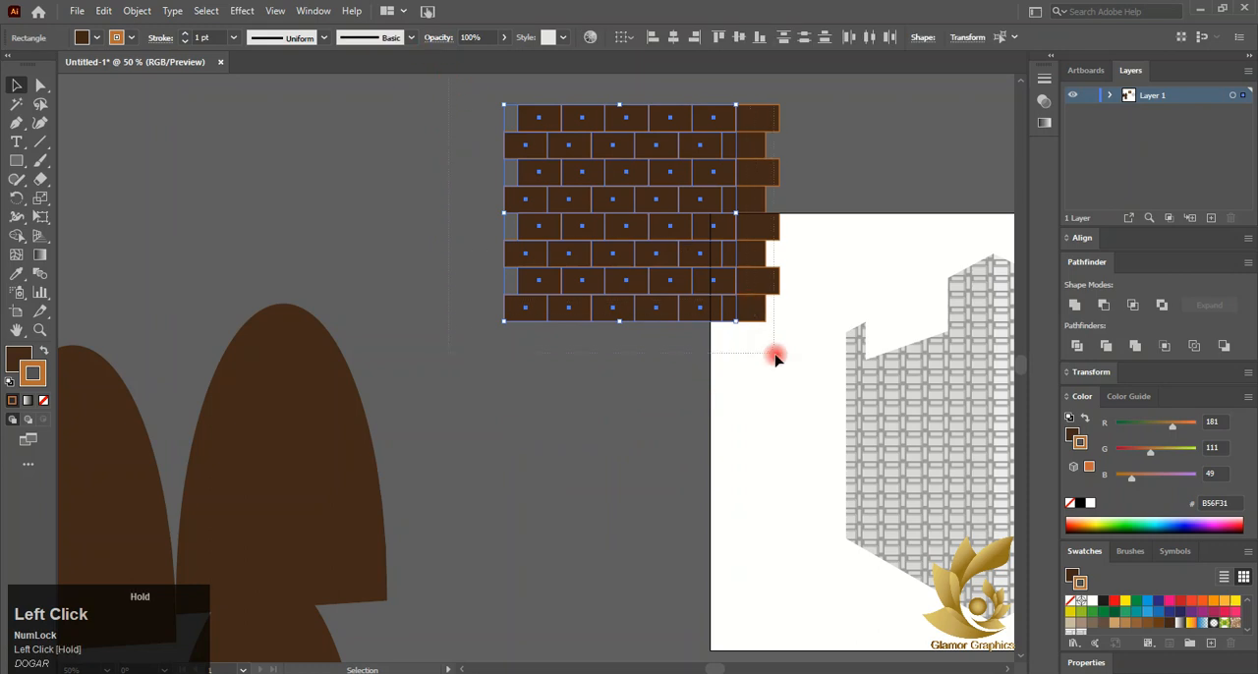
pyautogui.moveTo(651, 219); pyautogui.dragTo(1009, 527)
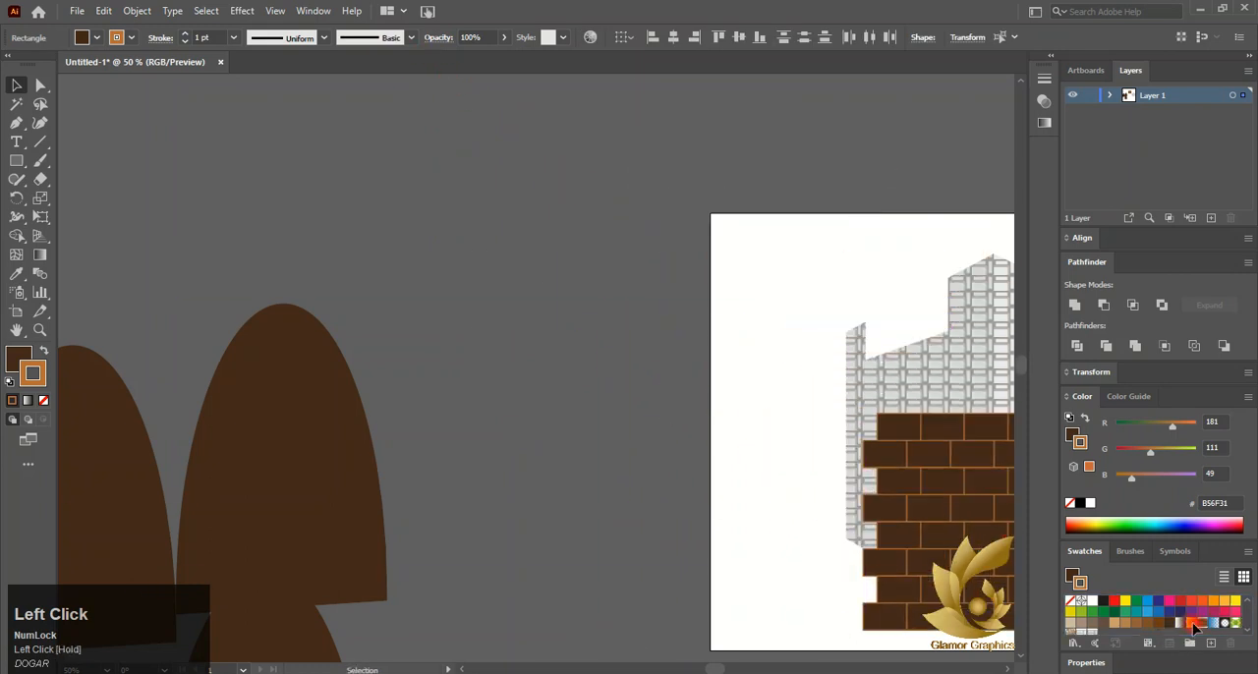
pyautogui.moveTo(1194, 627); pyautogui.dragTo(1192, 625)
pyautogui.scroll(-2, 1181, 609)
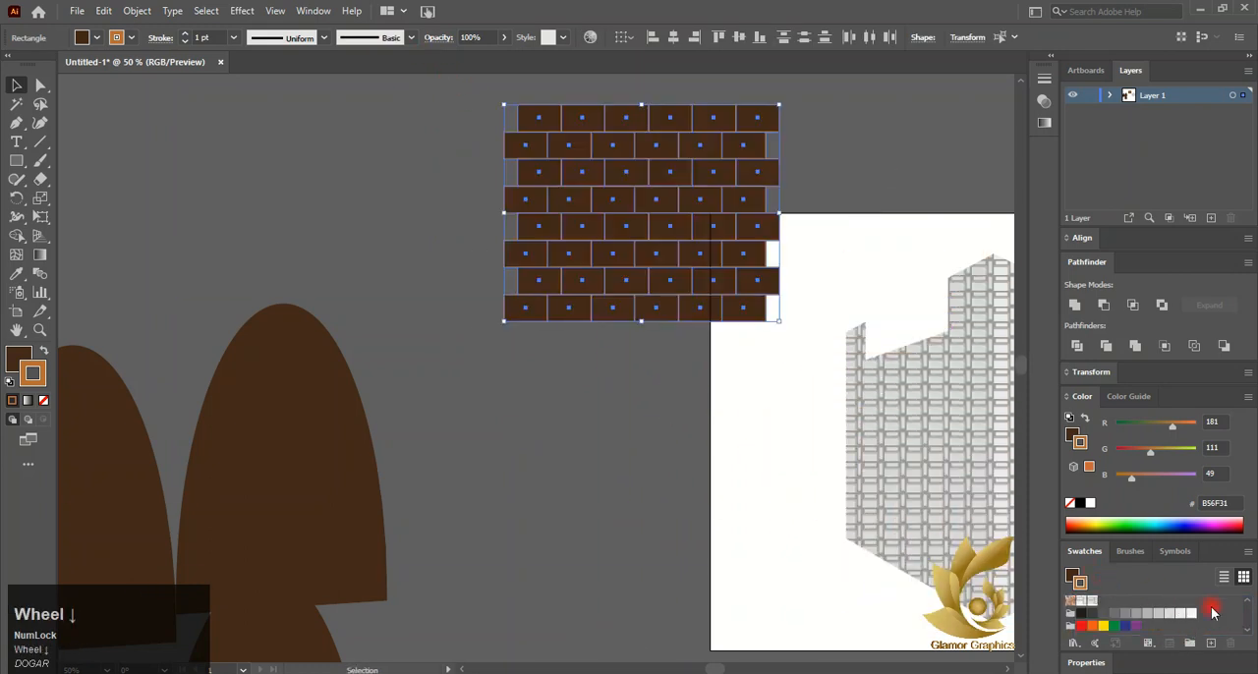
pyautogui.scroll(2, 1249, 607)
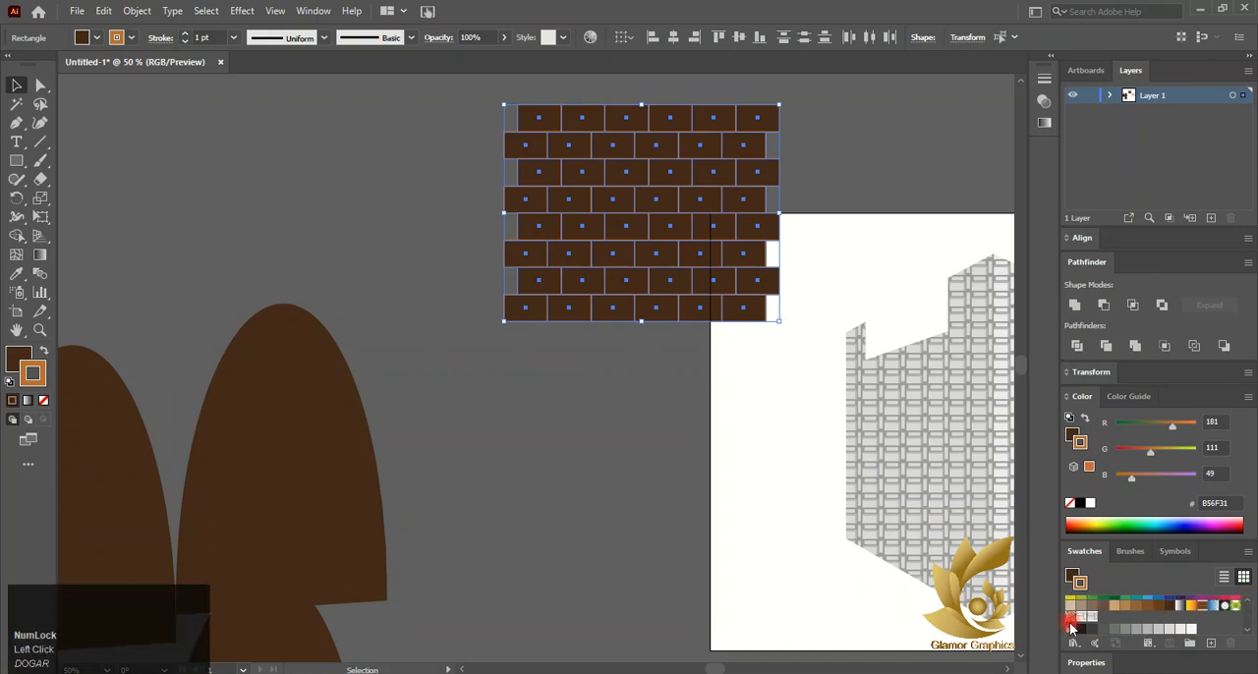
# Fill the arch with the new brick pattern swatch and show the perspective grid again
pyautogui.moveTo(290, 470); pyautogui.dragTo(342, 356)
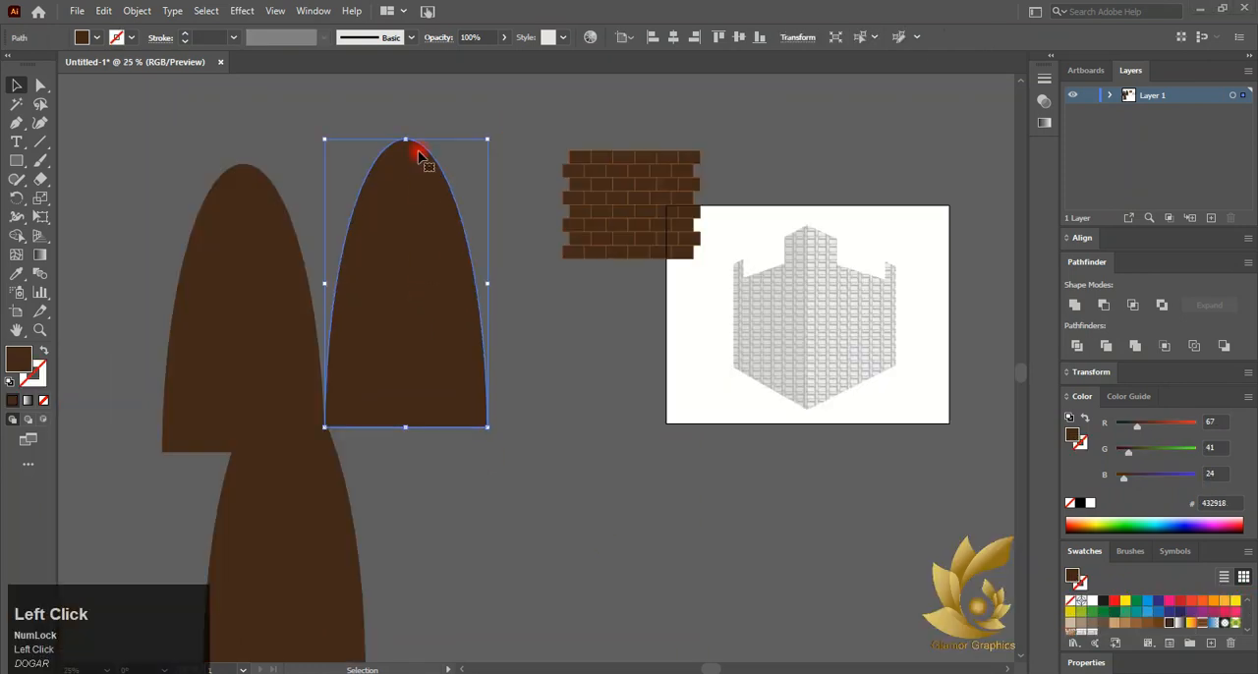
pyautogui.click(1204, 625)
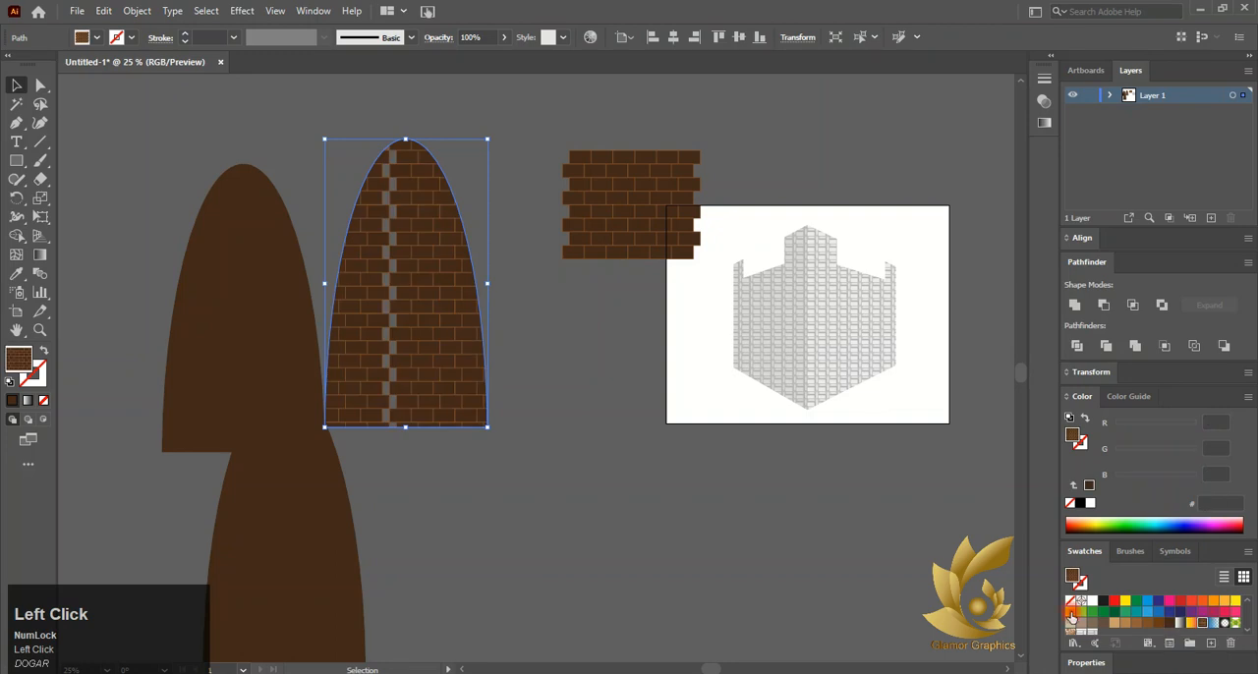
pyautogui.rightClick(403, 331)
pyautogui.click(892, 657)
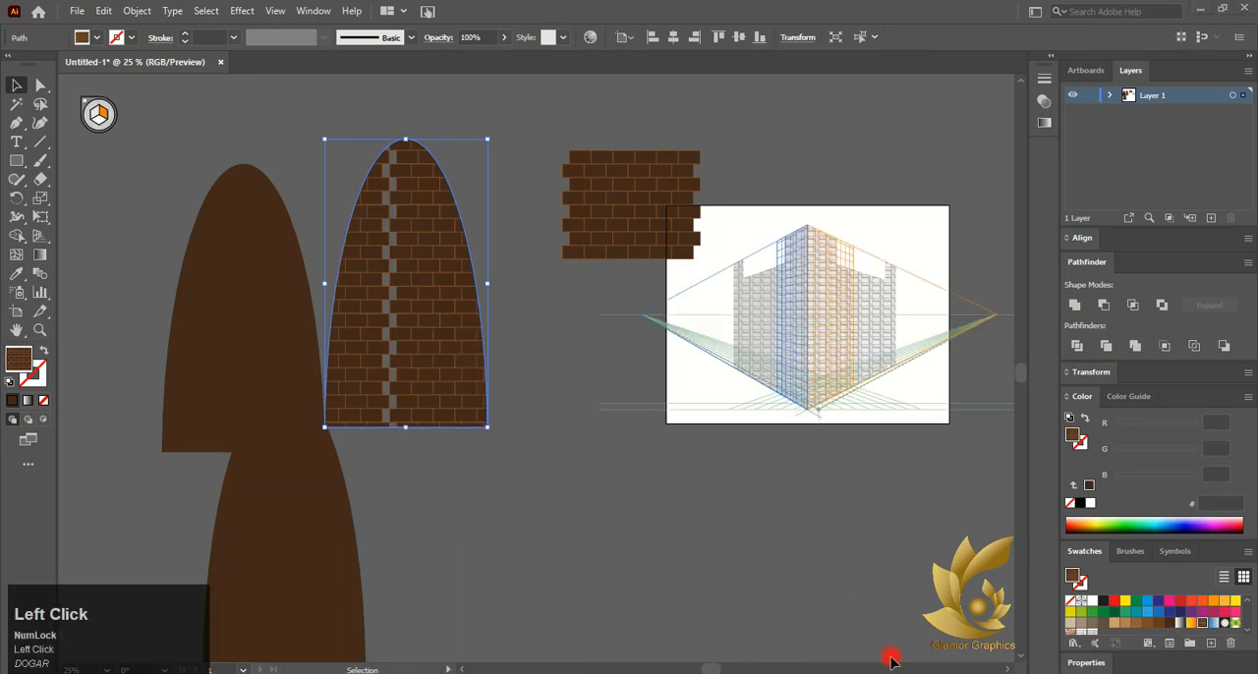
# Edit the brick pattern swatch and set its tile type to Brick by Row
pyautogui.doubleClick(1203, 625)
pyautogui.click(157, 213)
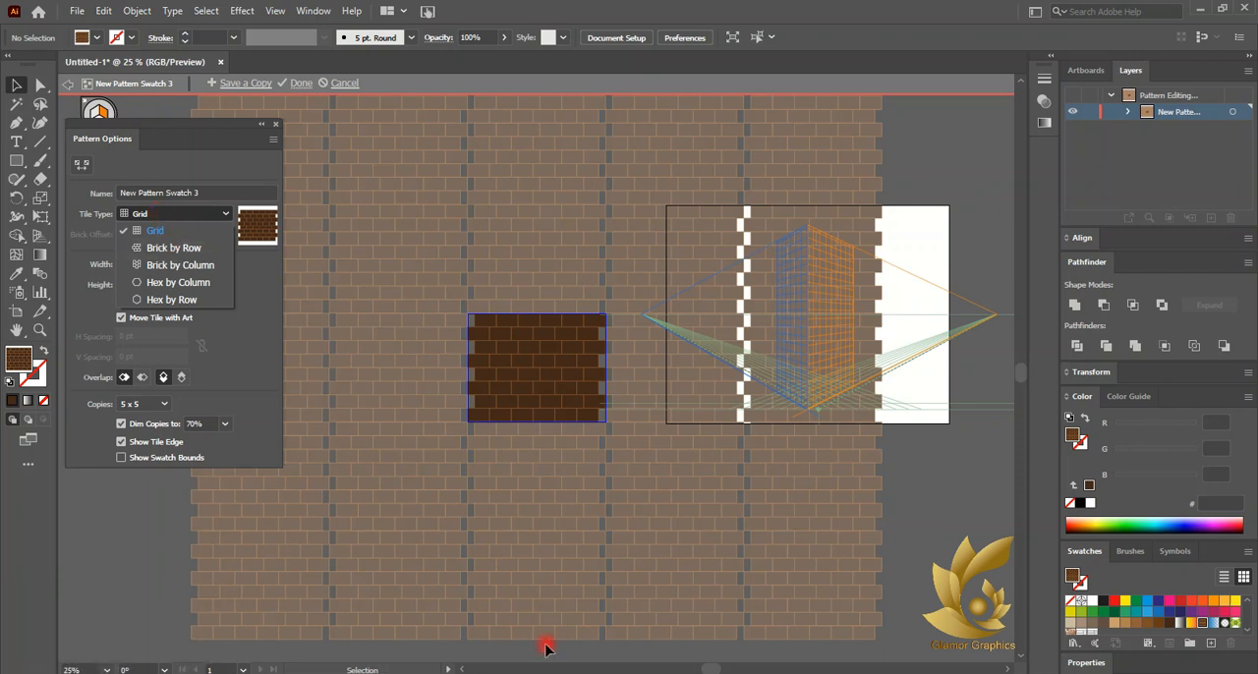
pyautogui.click(160, 213)
pyautogui.click(161, 214)
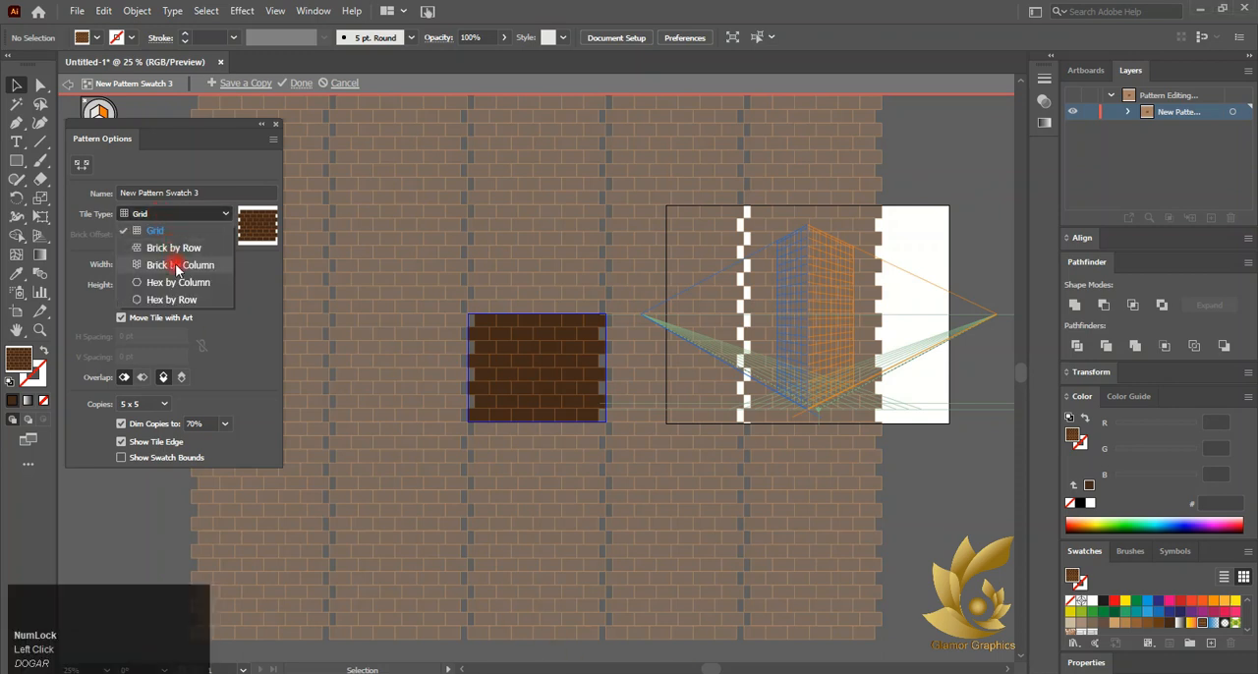
pyautogui.click(181, 265)
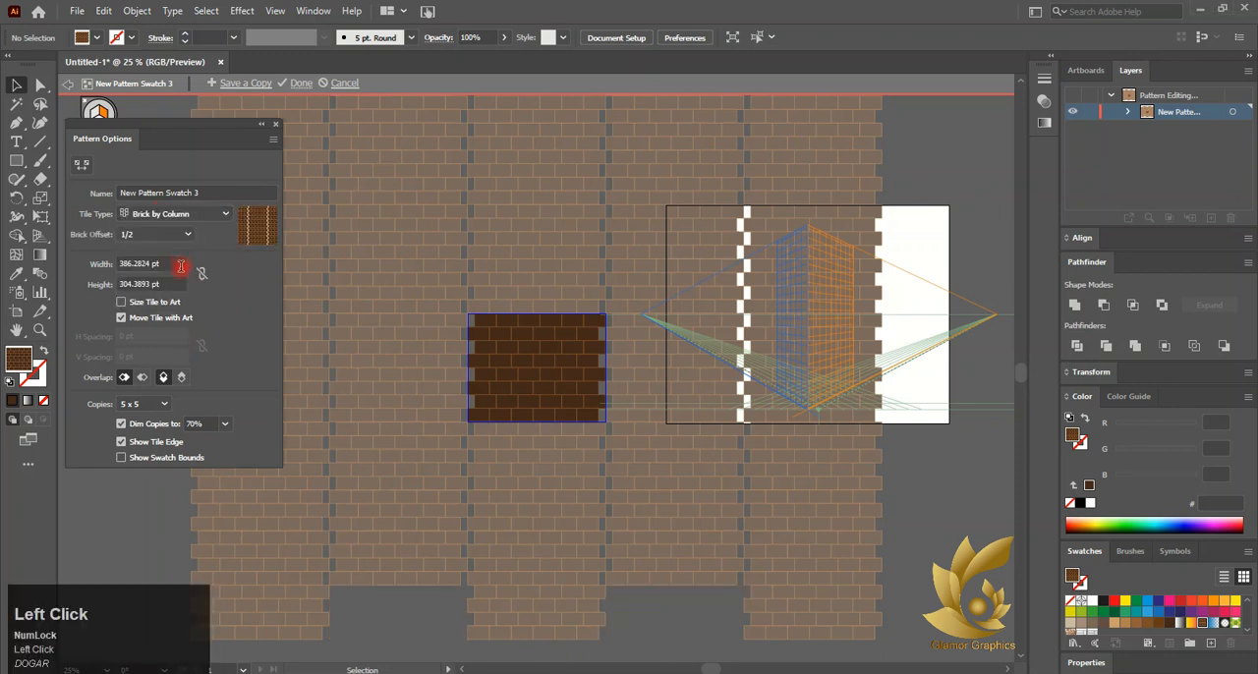
pyautogui.click(225, 214)
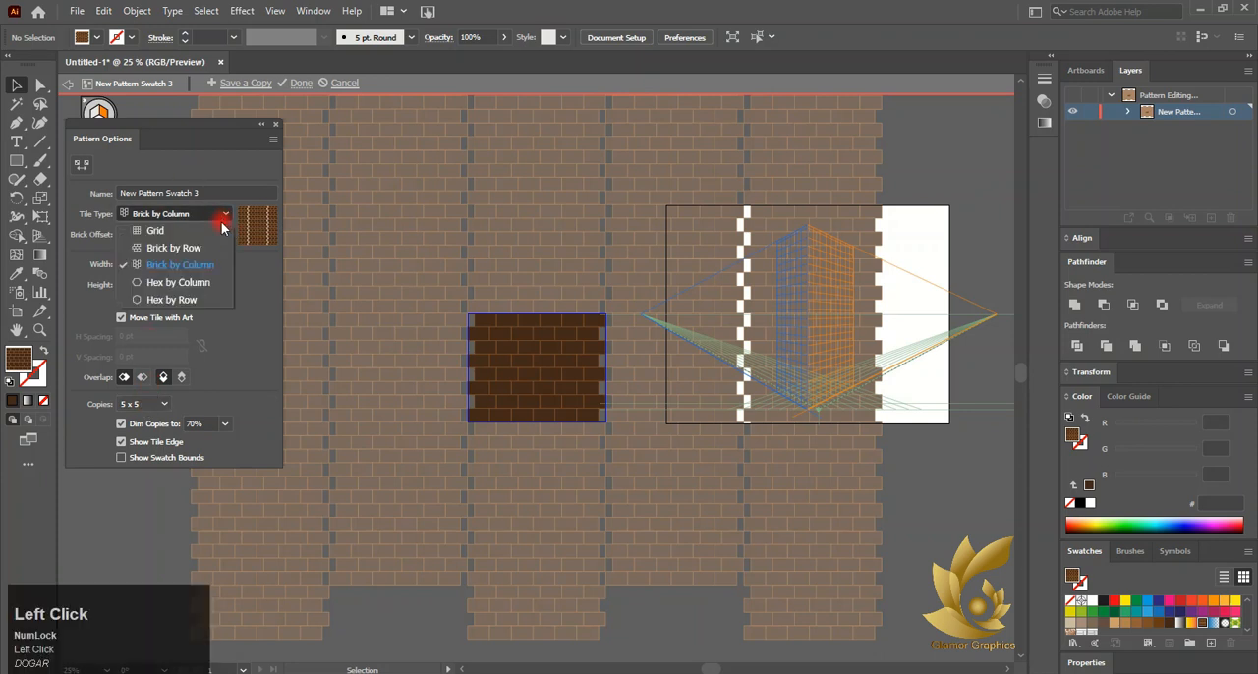
pyautogui.click(211, 247)
pyautogui.click(278, 126)
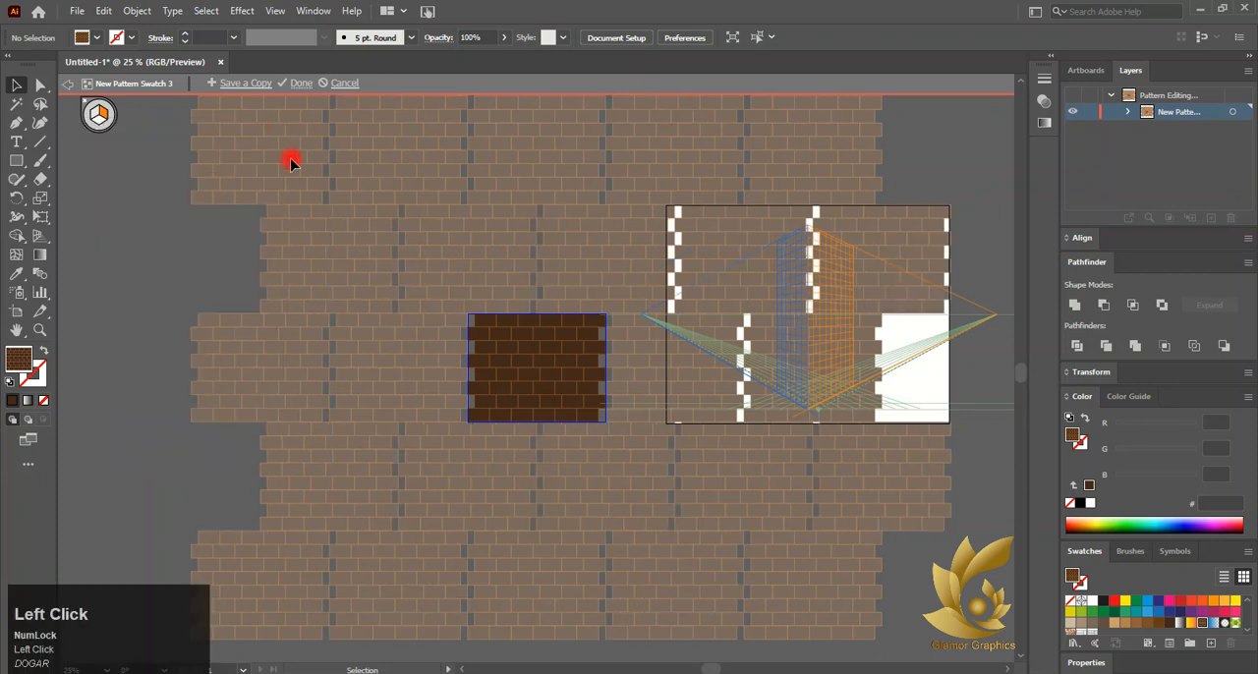
pyautogui.doubleClick(130, 330)
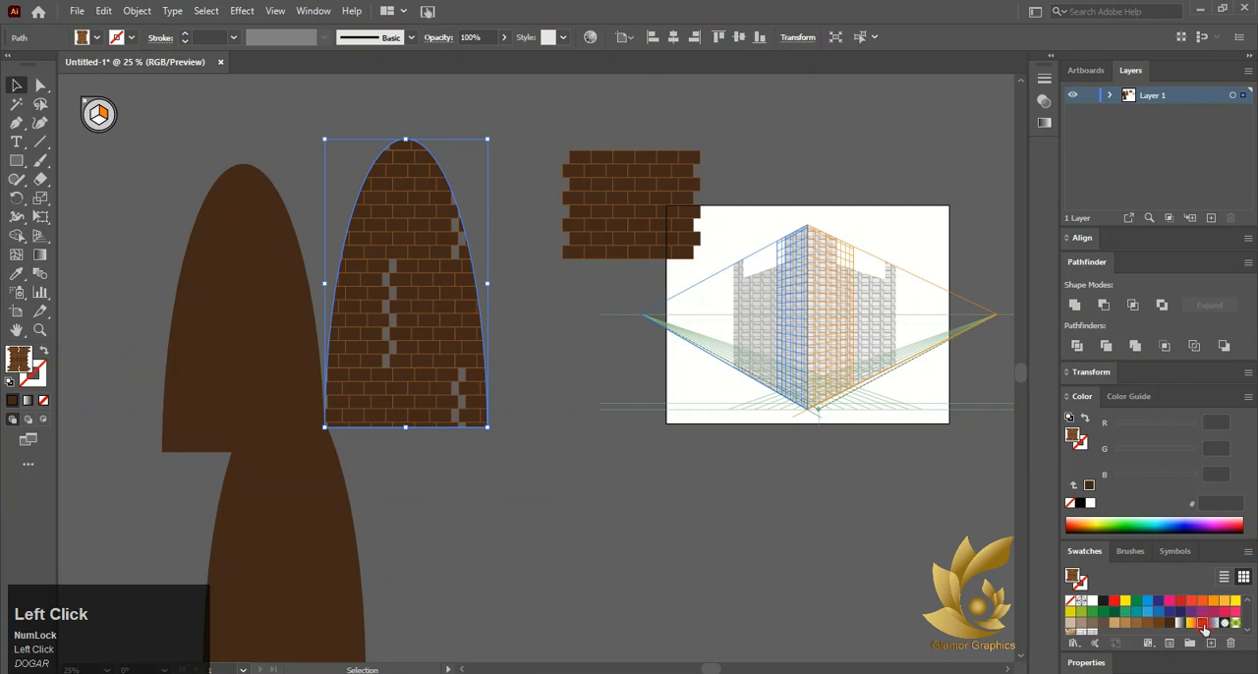
# Change the brick pattern's tile type to Brick by Column and exit pattern editing
pyautogui.doubleClick(1202, 624)
pyautogui.click(188, 212)
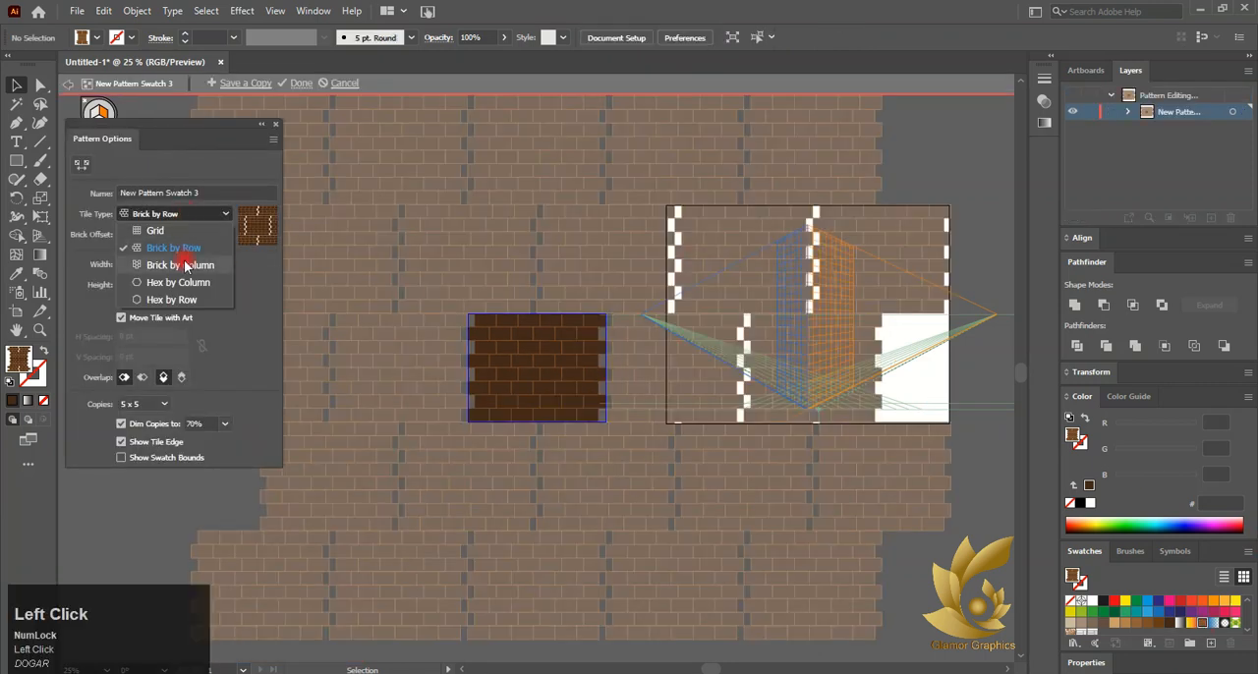
pyautogui.click(196, 263)
pyautogui.click(196, 214)
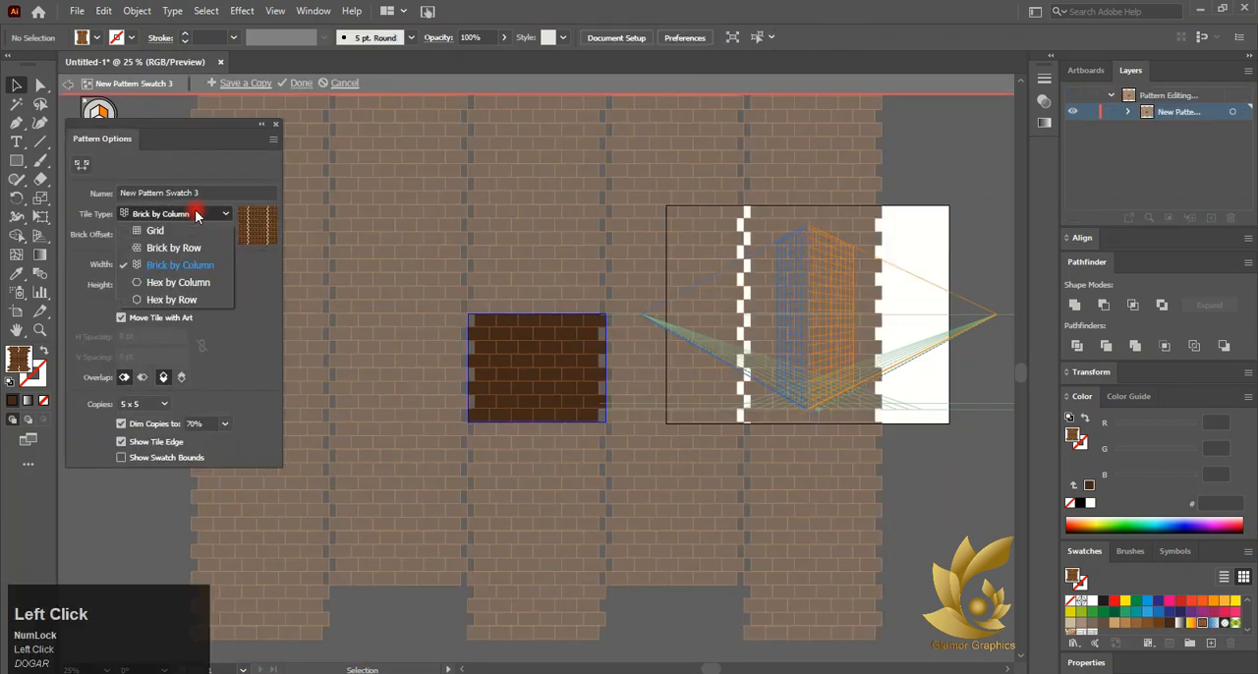
pyautogui.click(207, 263)
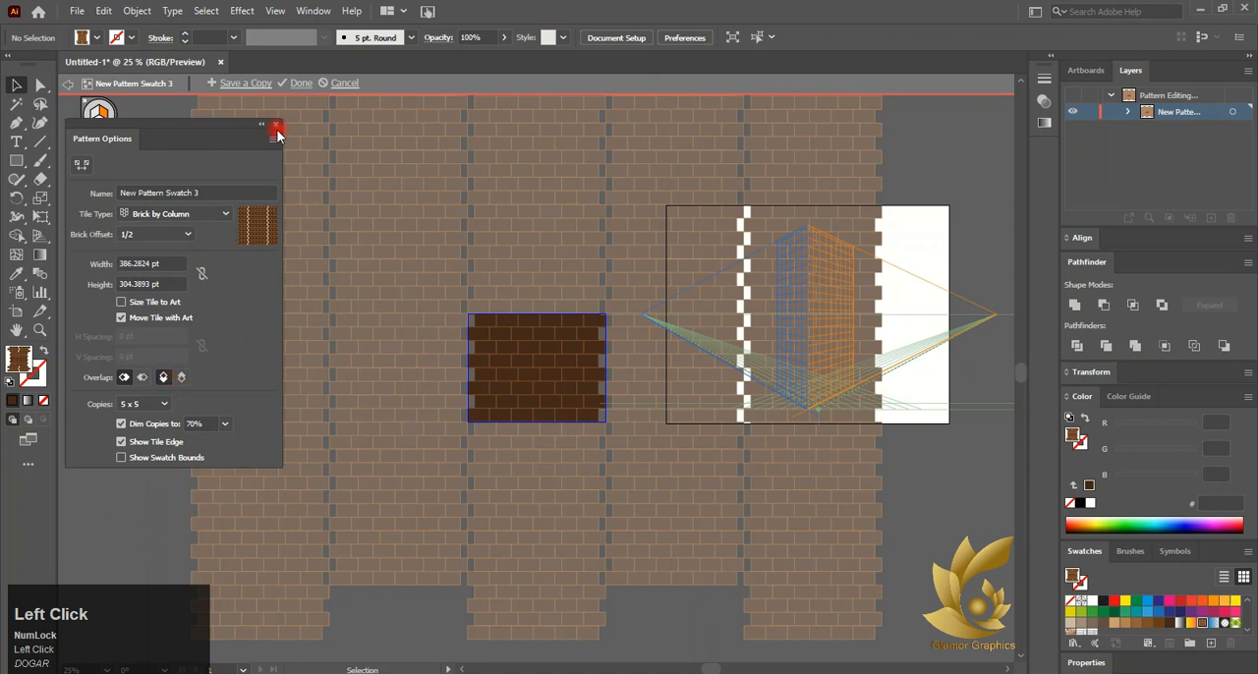
pyautogui.click(277, 135)
pyautogui.doubleClick(183, 284)
pyautogui.click(428, 283)
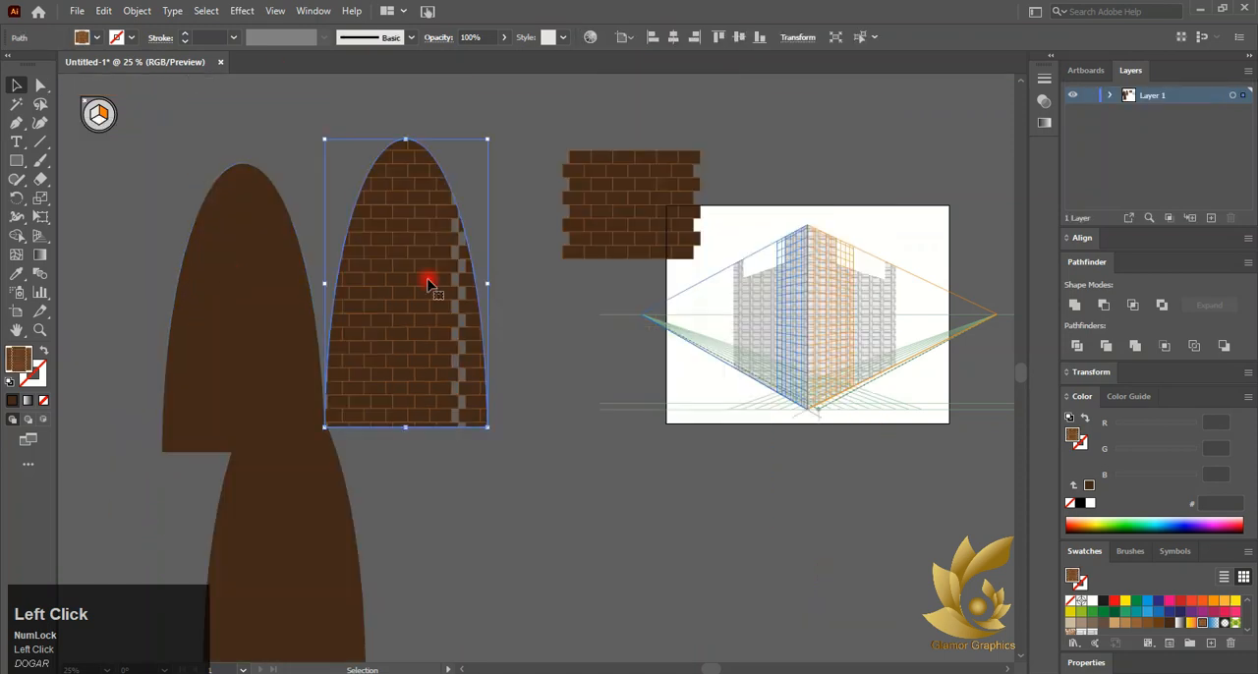
# Set the brick pattern's brick offset to 1/4 and exit pattern editing
pyautogui.doubleClick(1180, 624)
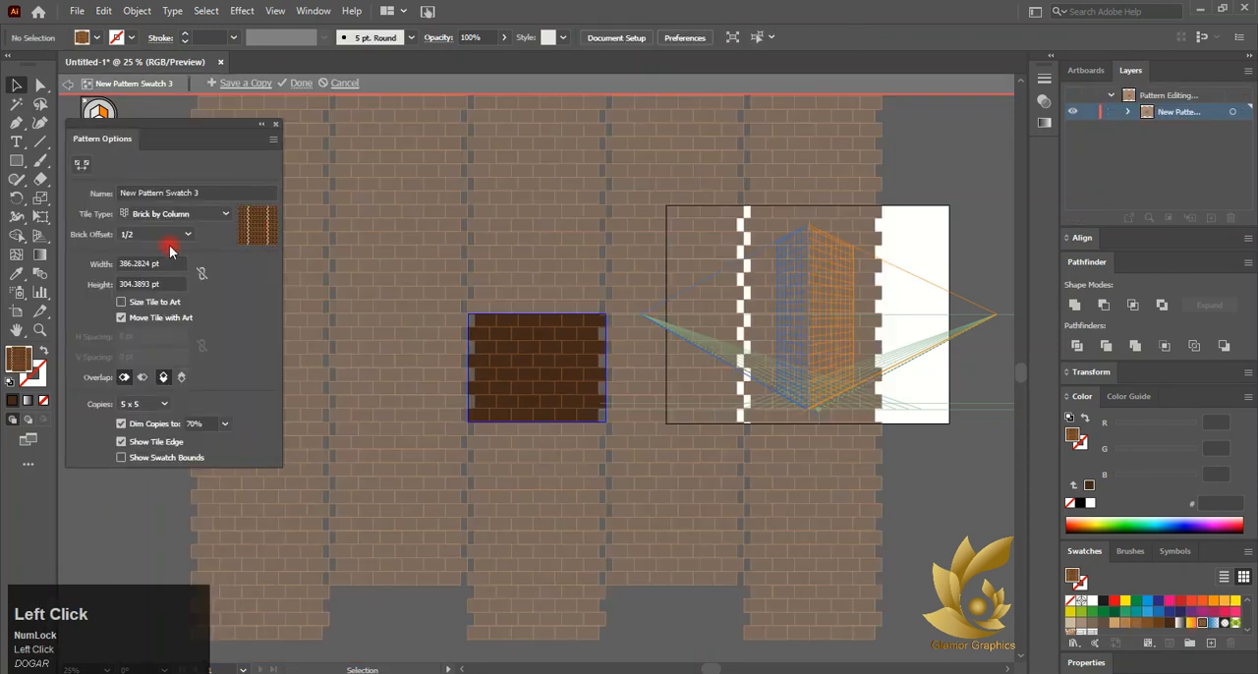
pyautogui.click(166, 239)
pyautogui.click(155, 251)
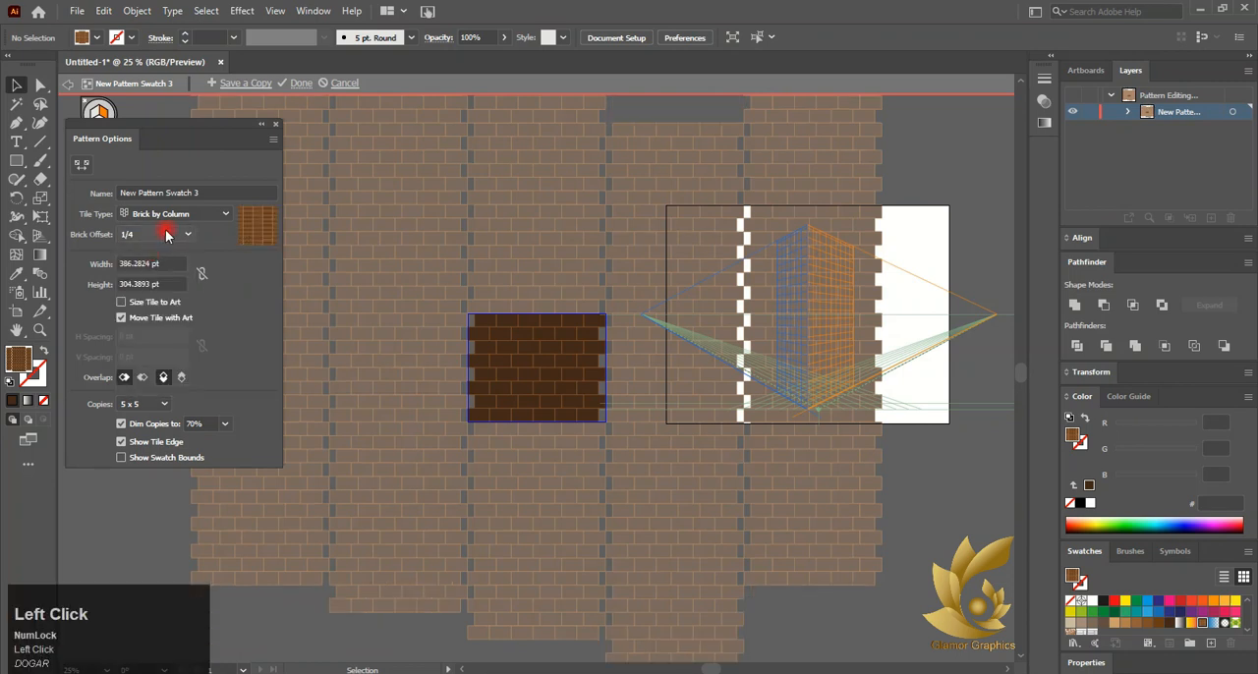
pyautogui.click(275, 124)
pyautogui.doubleClick(151, 344)
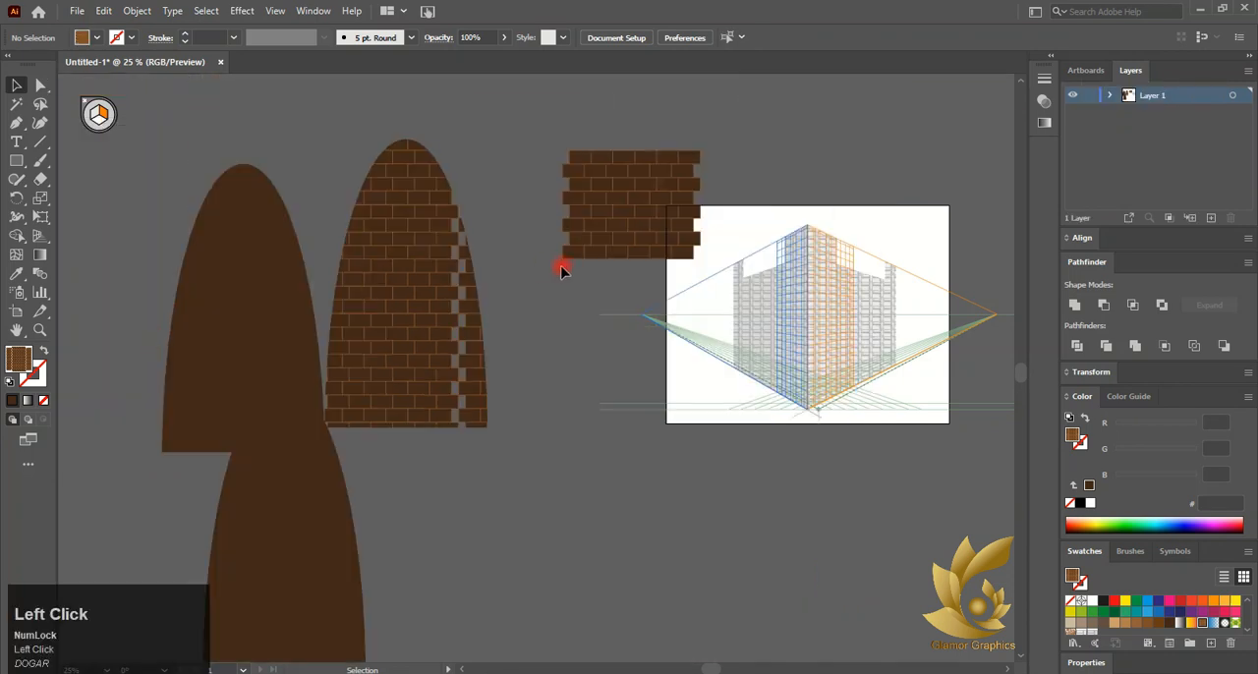
# Nudge the brick arch down slightly and delete the plain brown arch beneath it
pyautogui.moveTo(445, 334); pyautogui.dragTo(450, 360)
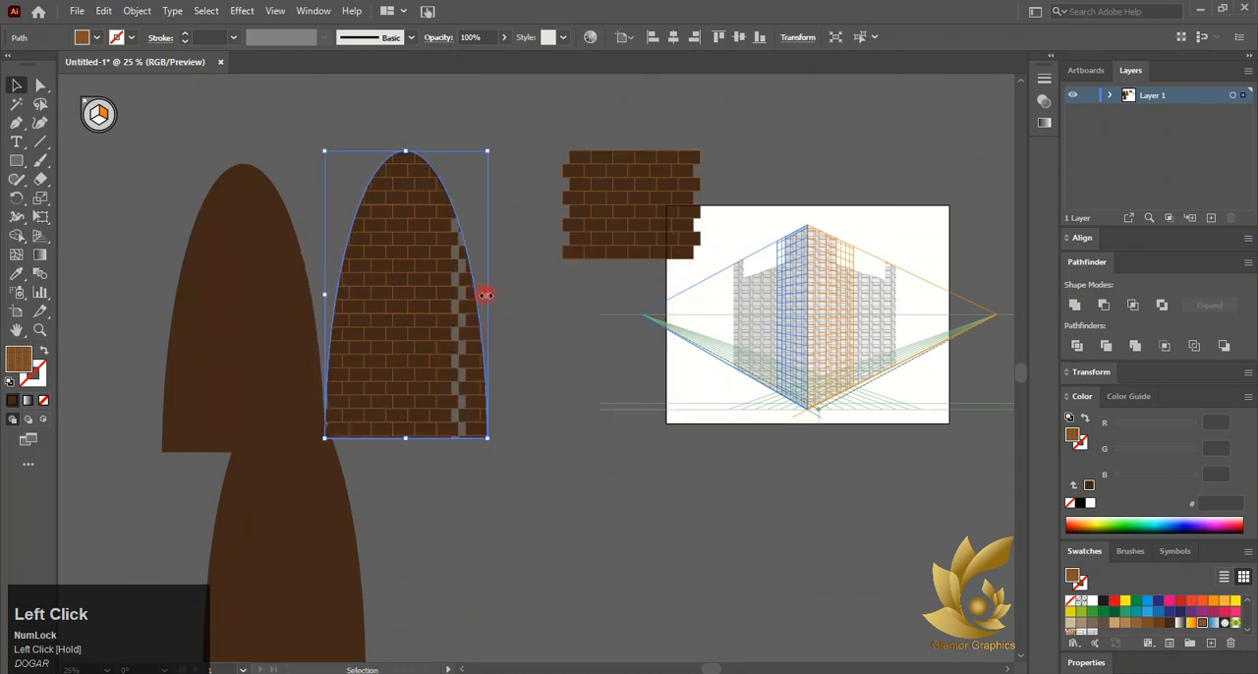
pyautogui.click(281, 561)
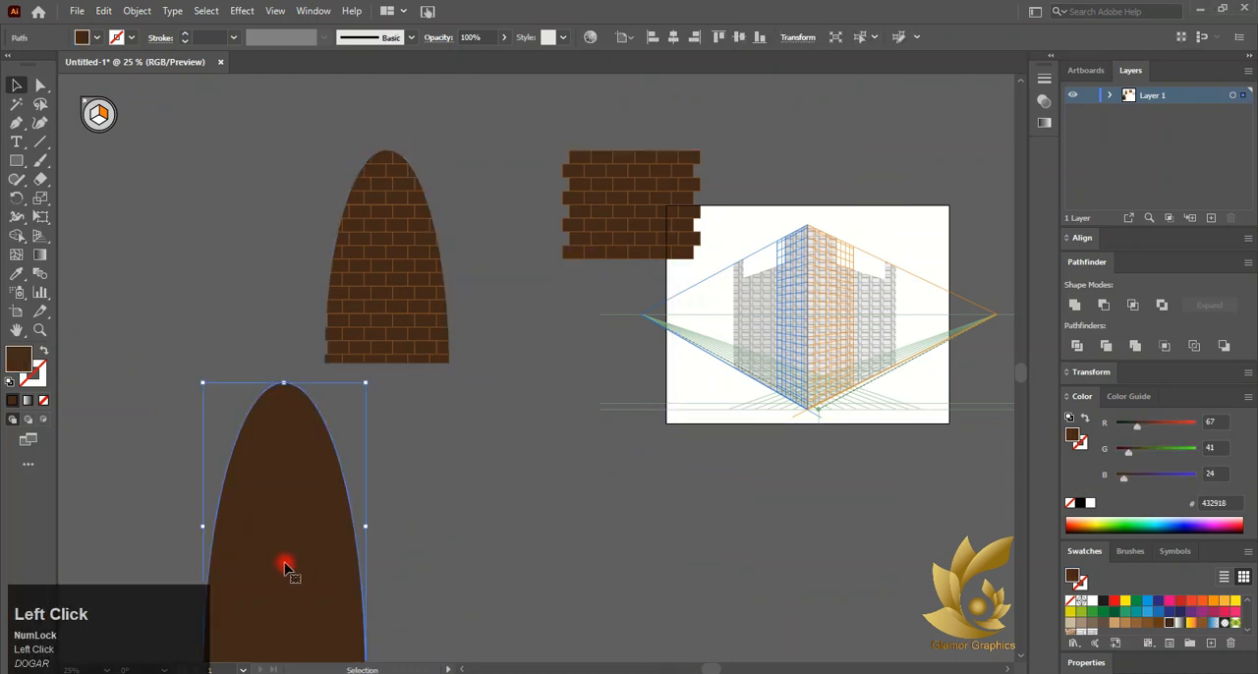
pyautogui.press('Delete')
pyautogui.click(365, 331)
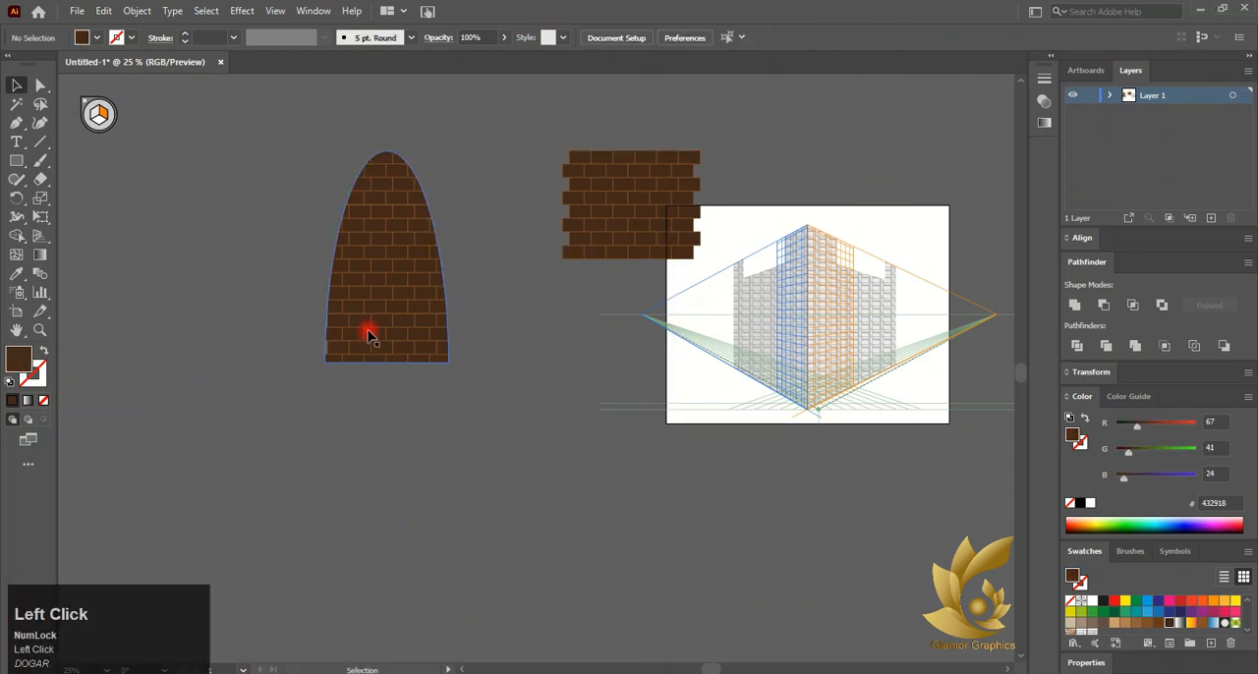
# Duplicate the brick-filled arch so there are three brick arches
pyautogui.moveTo(327, 259); pyautogui.dragTo(389, 486)
pyautogui.click(324, 270)
pyautogui.click(399, 268)
pyautogui.click(172, 161)
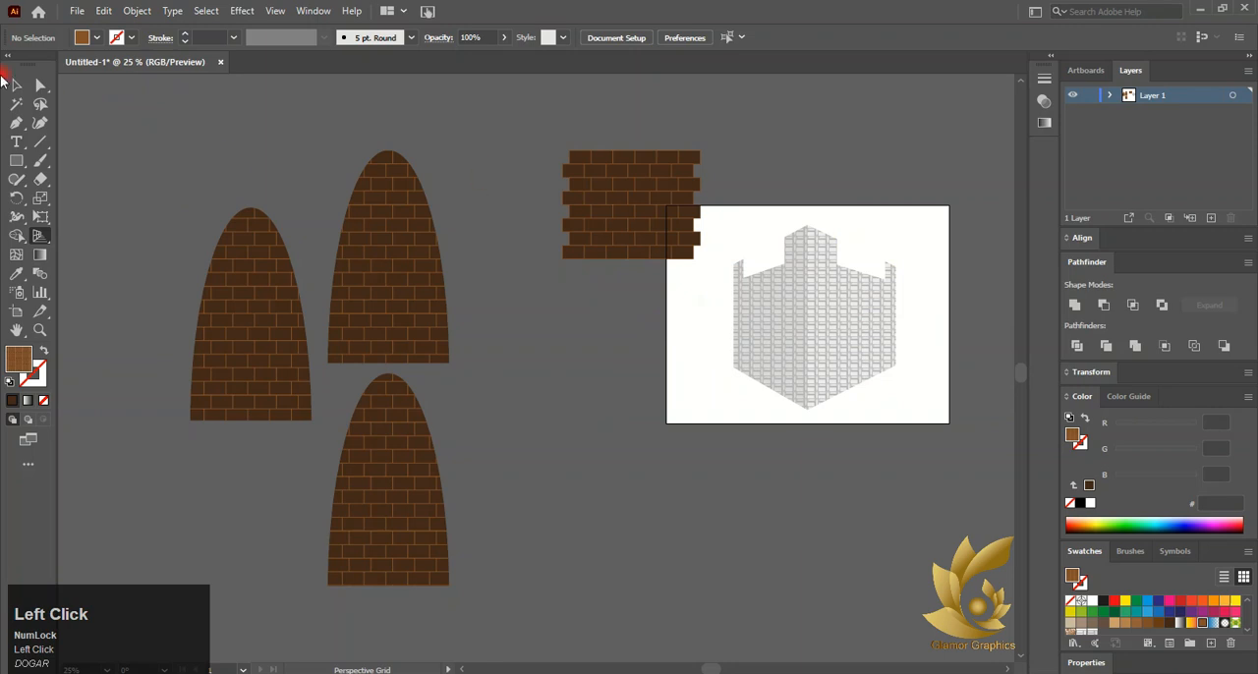
# Delete the original brick wall artwork
pyautogui.keyDown('alt'); pyautogui.scroll(1, 878, 246); pyautogui.keyUp('alt')
pyautogui.click(466, 145)
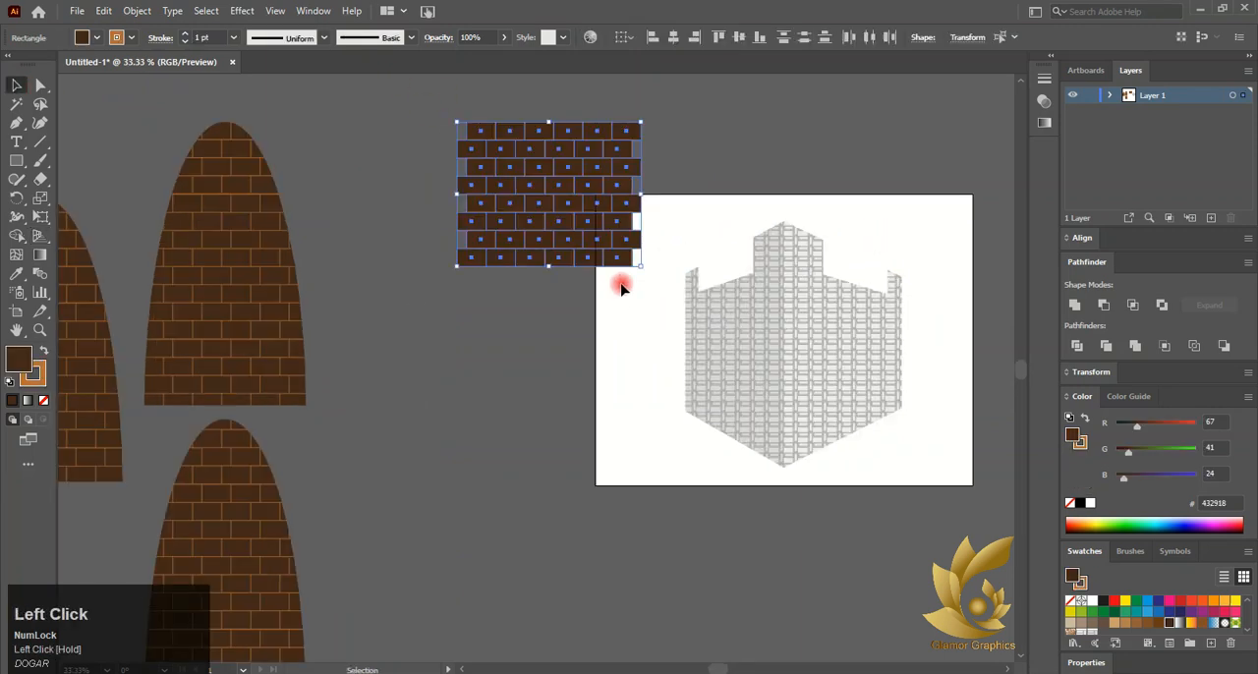
pyautogui.press('Delete')
pyautogui.keyDown('alt'); pyautogui.scroll(-1, 708, 270); pyautogui.keyUp('alt')
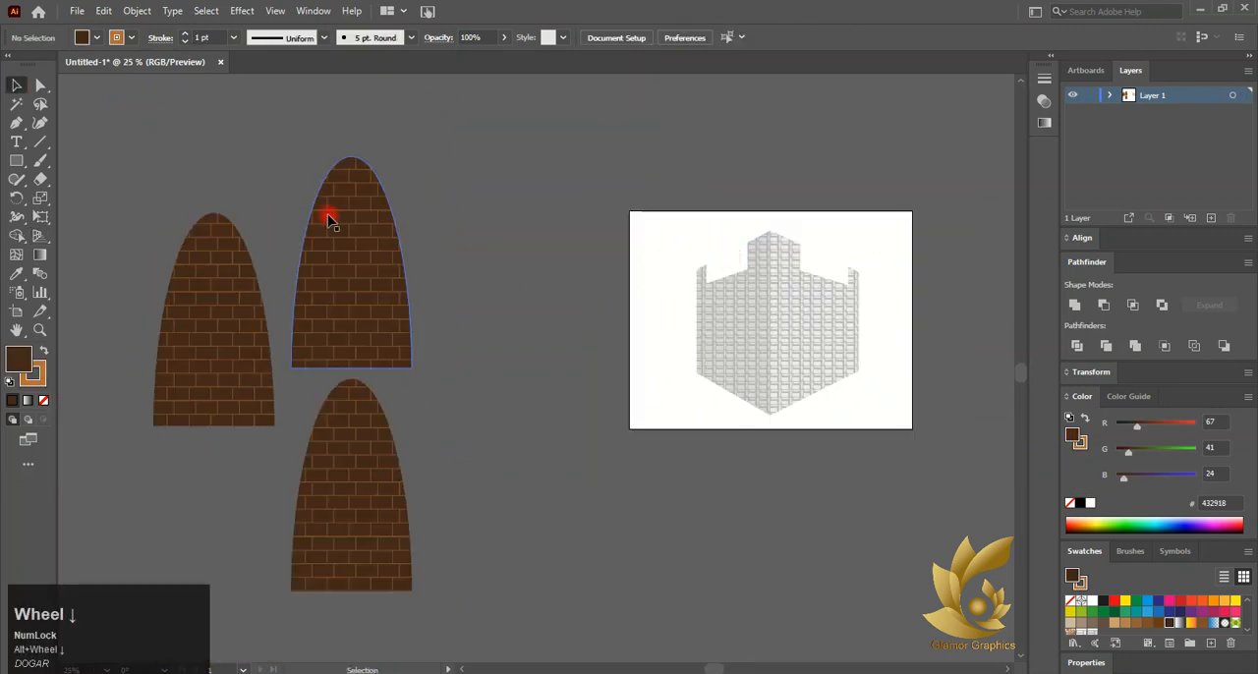
pyautogui.moveTo(334, 307); pyautogui.dragTo(489, 327)
pyautogui.hotkey('ctrl', 'z')
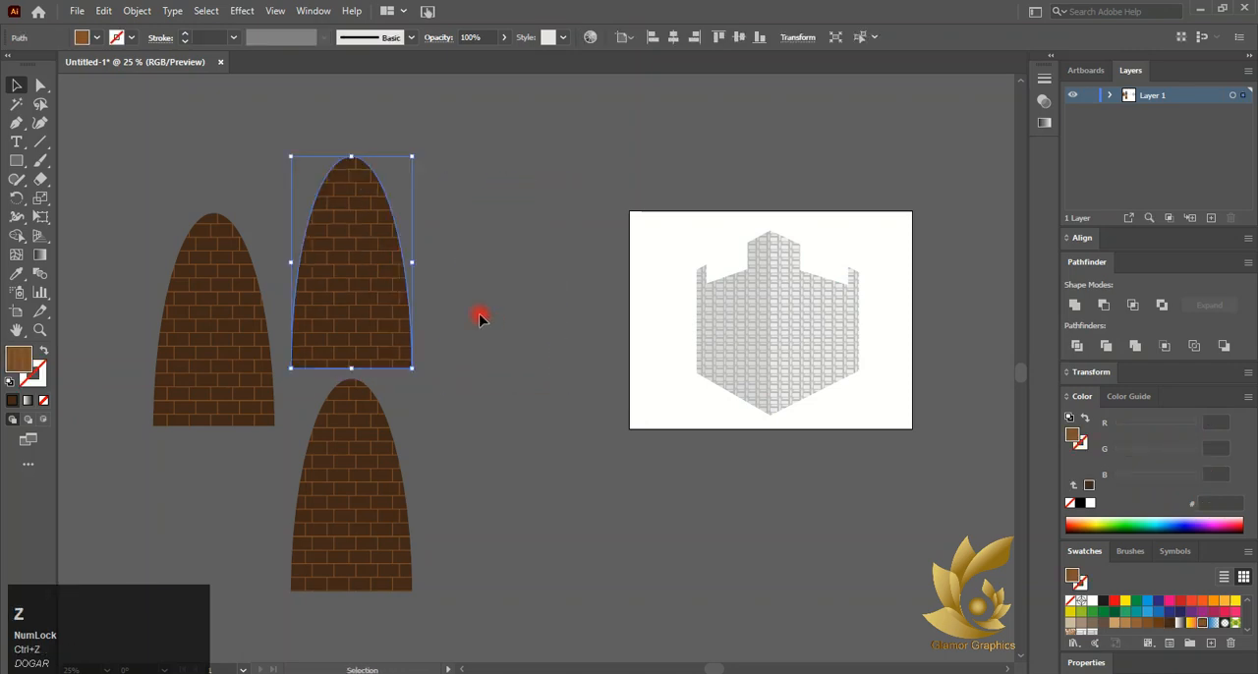
# Move one brick arch onto the artboard and shift the plain brown arch beside it
pyautogui.rightClick(373, 275)
pyautogui.click(427, 356)
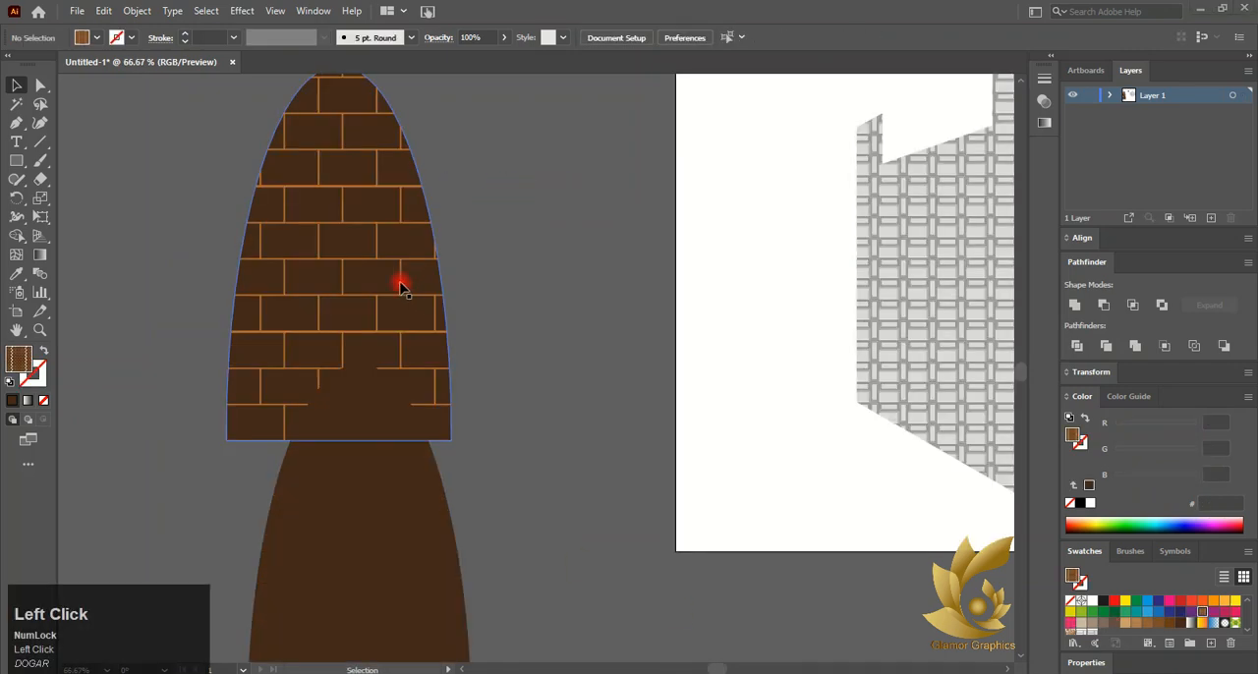
pyautogui.moveTo(402, 281); pyautogui.dragTo(687, 398)
pyautogui.scroll(-5, 597, 351)
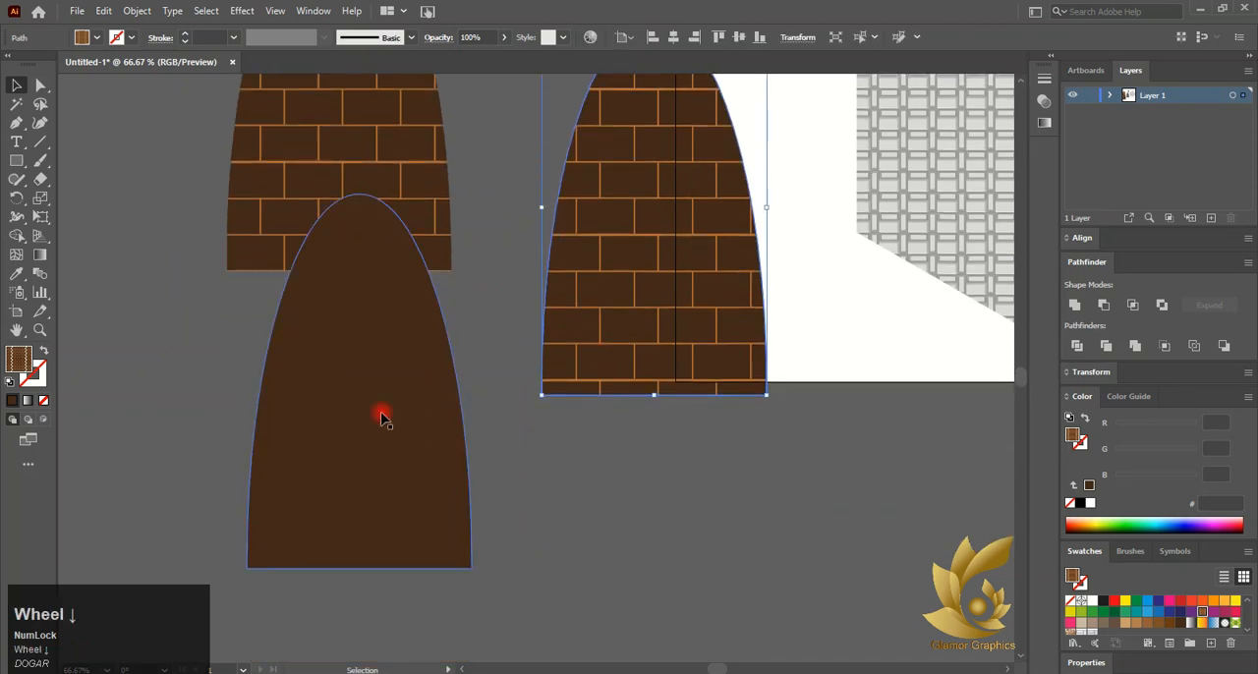
pyautogui.moveTo(383, 418); pyautogui.dragTo(509, 404)
pyautogui.scroll(7, 521, 340)
# Delete the small leftover brick fragment on the artboard
pyautogui.click(812, 317)
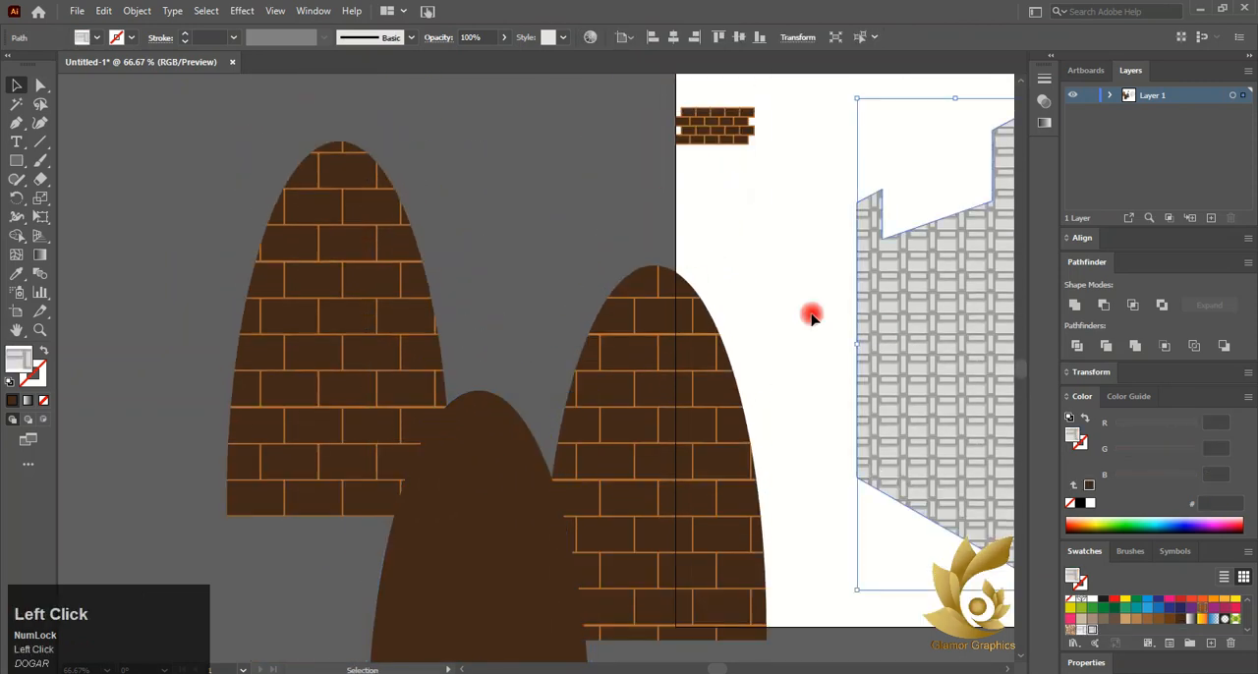
pyautogui.click(339, 103)
pyautogui.moveTo(758, 170); pyautogui.dragTo(758, 169)
pyautogui.press('Delete')
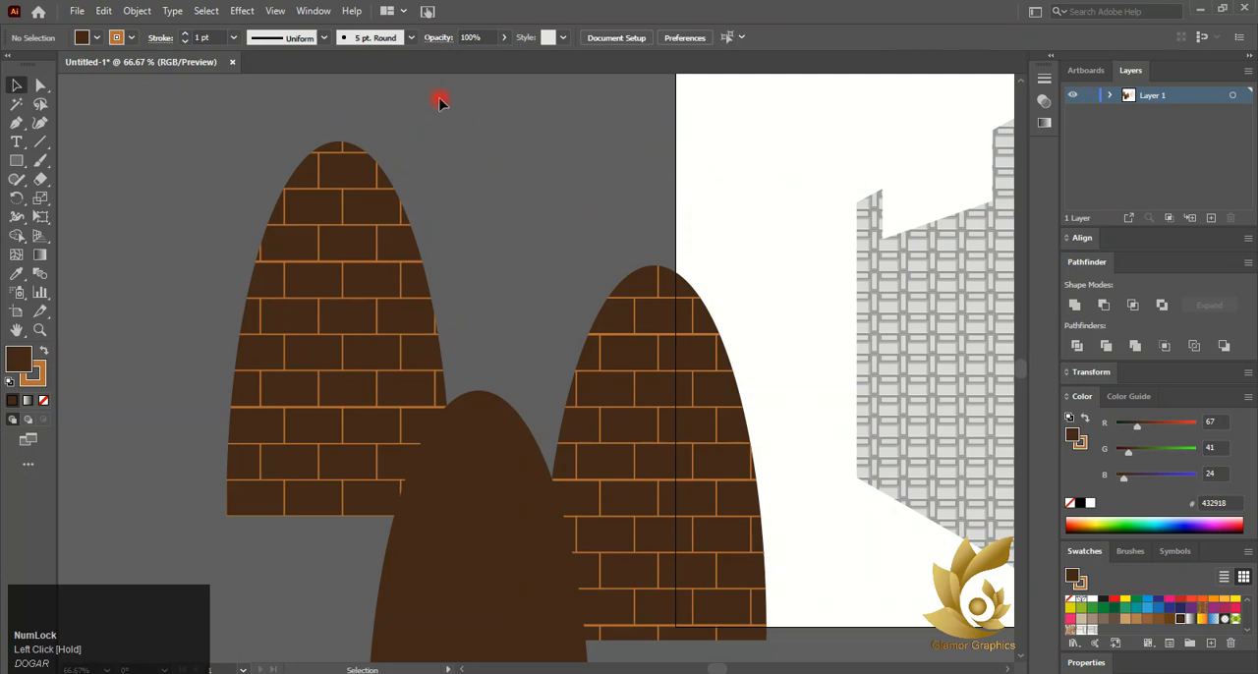
# Attach a brick arch to the box's left perspective wall and adjust its height
pyautogui.click(38, 235)
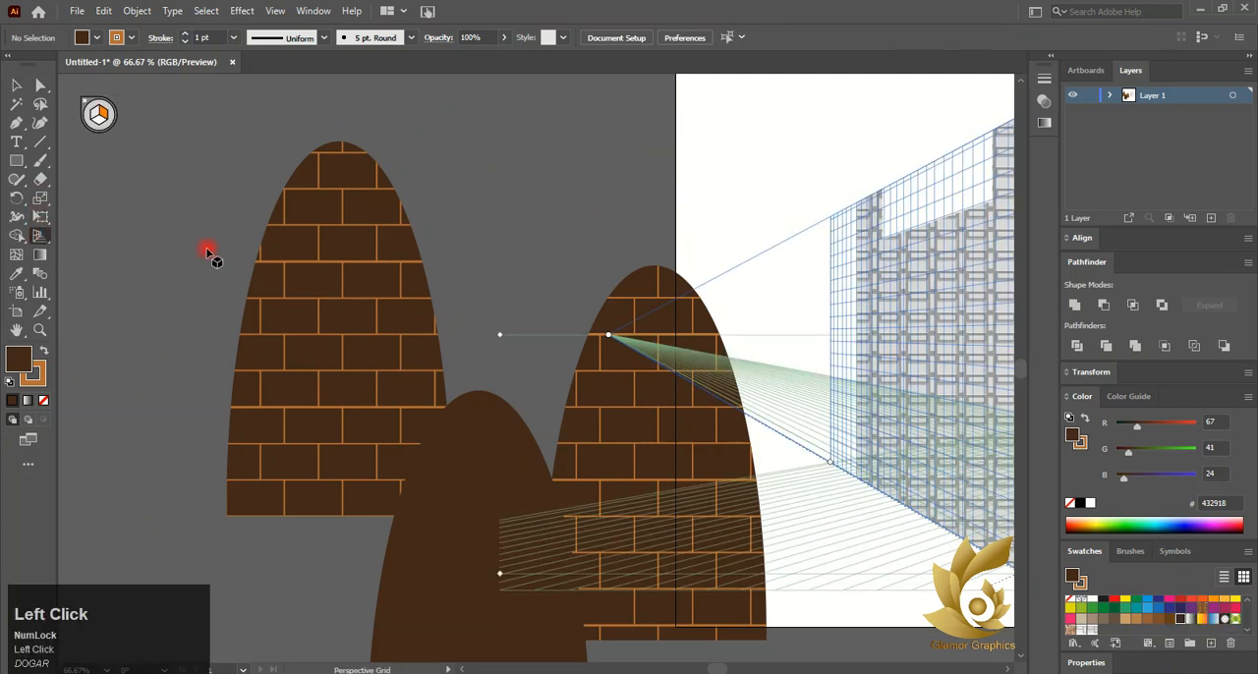
pyautogui.click(94, 116)
pyautogui.click(252, 208)
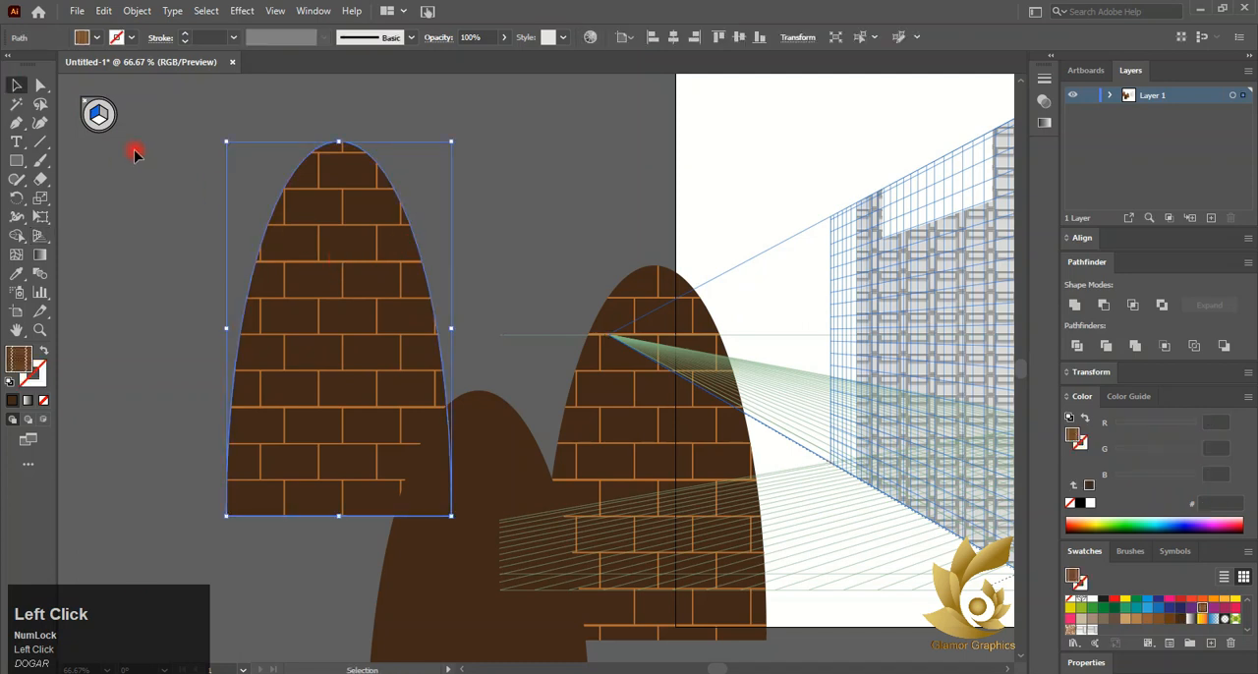
pyautogui.scroll(-2, 364, 211)
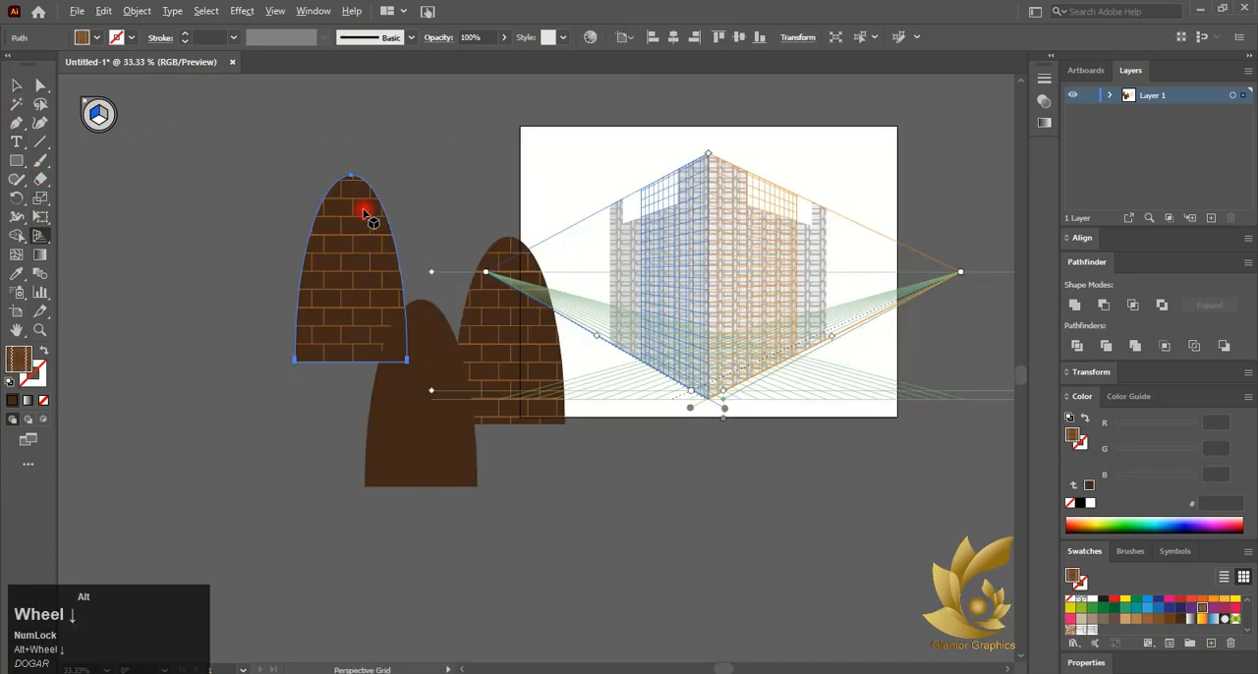
pyautogui.moveTo(364, 300); pyautogui.dragTo(658, 280)
pyautogui.scroll(3, 648, 236)
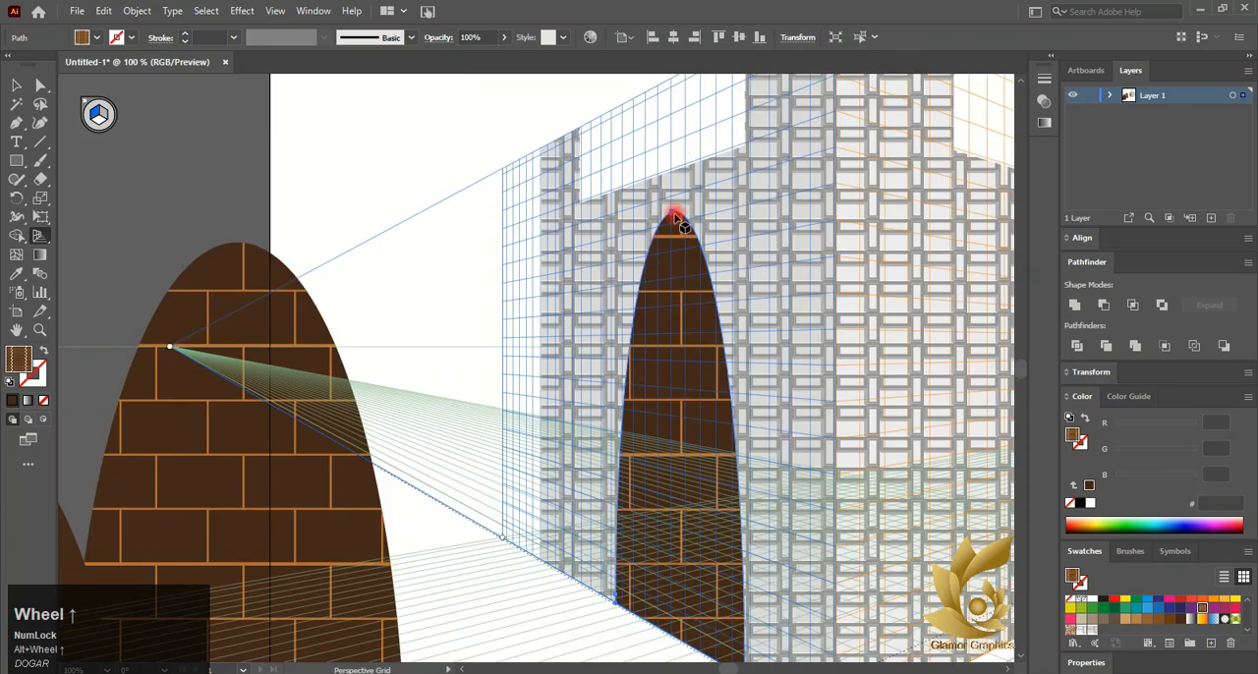
pyautogui.moveTo(676, 217); pyautogui.dragTo(678, 276)
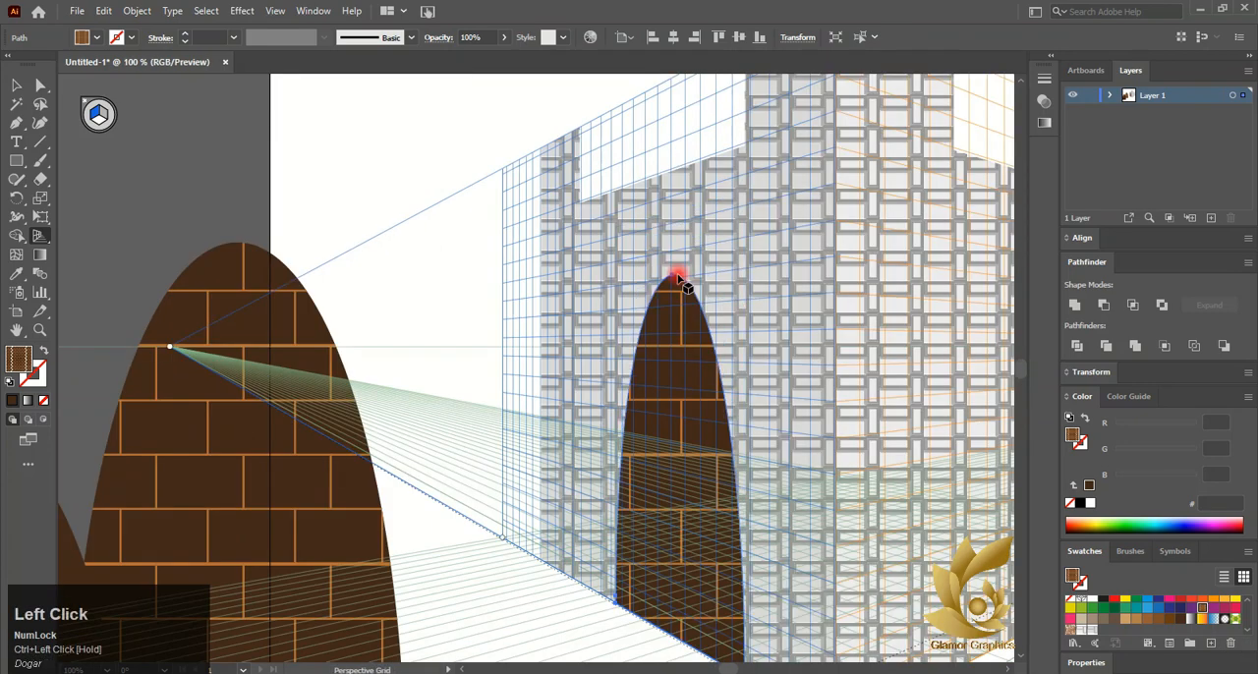
pyautogui.scroll(-3, 678, 275)
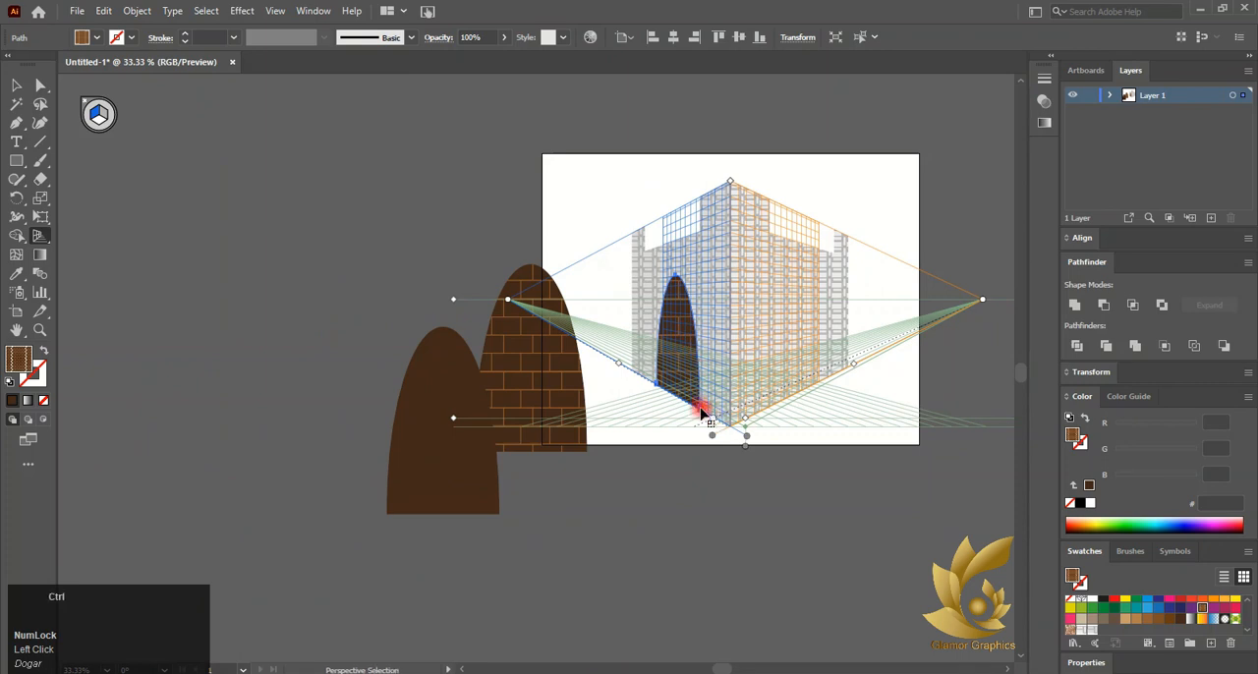
pyautogui.moveTo(701, 407); pyautogui.dragTo(708, 419)
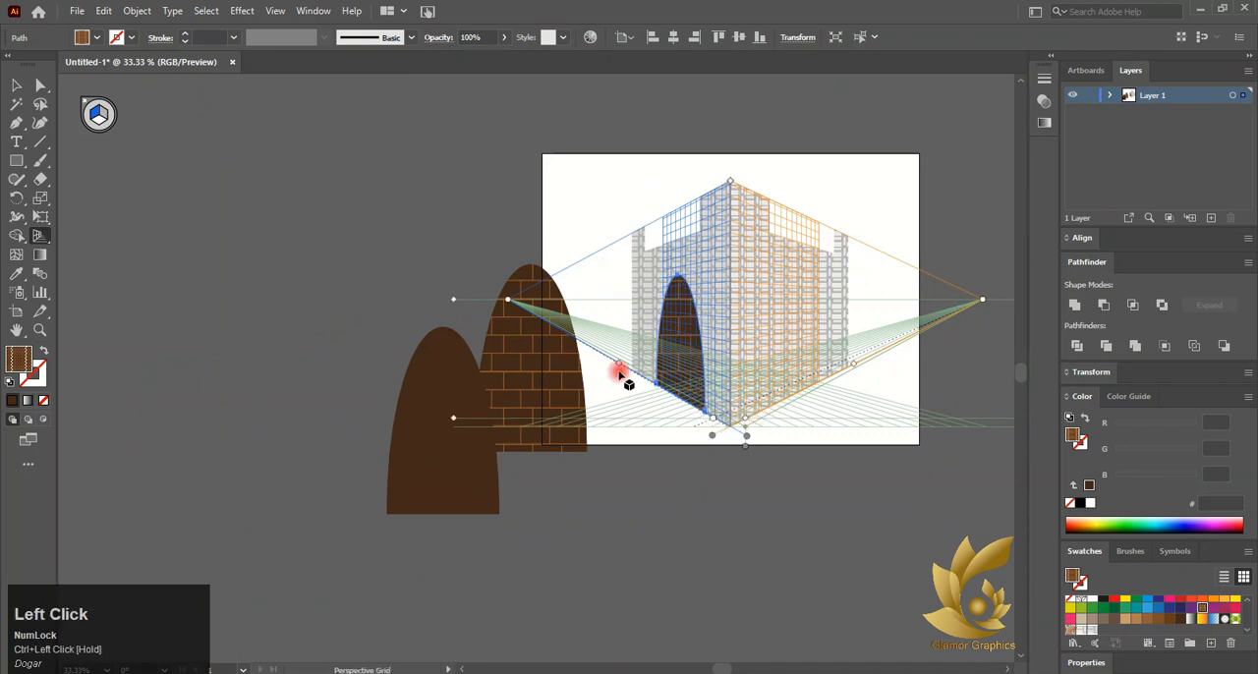
# Attach the second brick arch to the box's right perspective wall and fit its size
pyautogui.click(98, 116)
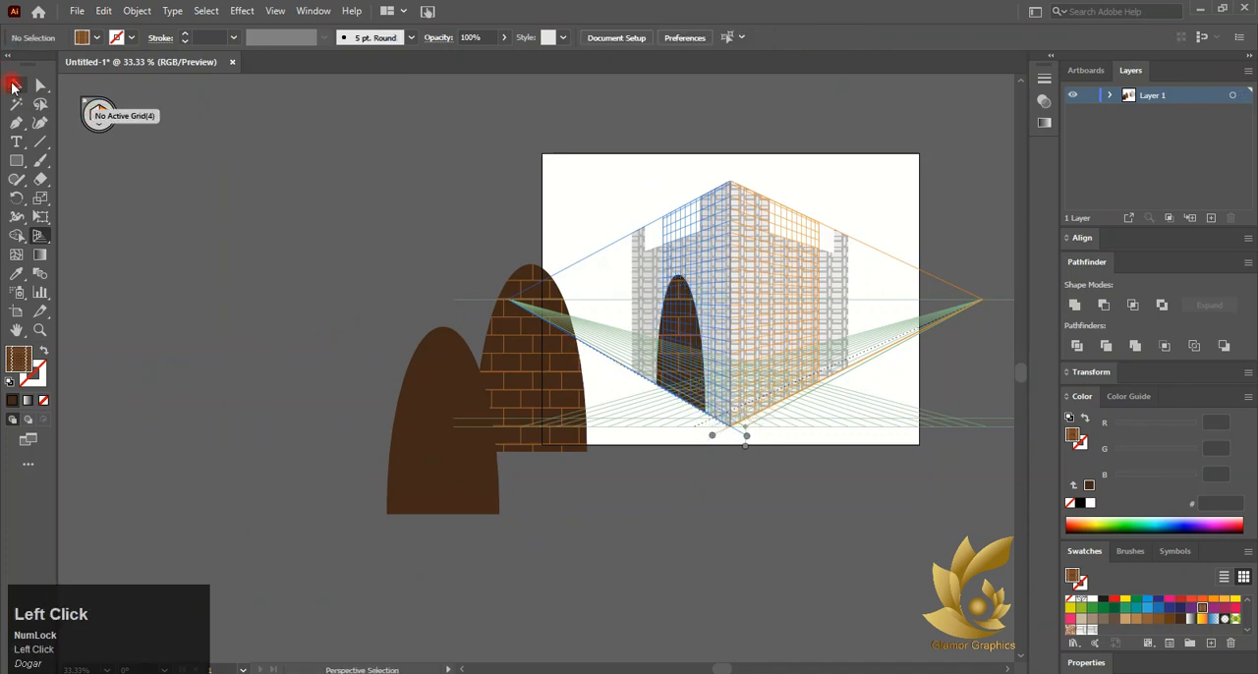
pyautogui.keyDown('ctrl'); pyautogui.click(504, 361); pyautogui.keyUp('ctrl')
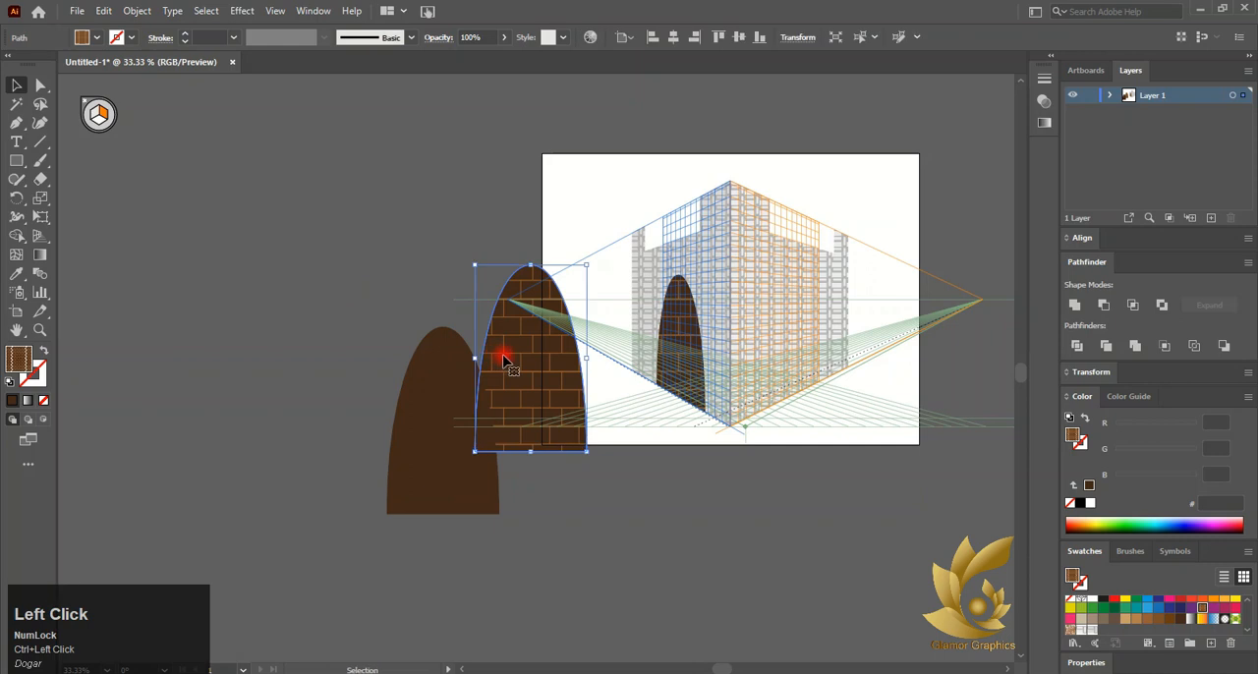
pyautogui.click(44, 238)
pyautogui.moveTo(560, 432); pyautogui.dragTo(790, 348)
pyautogui.moveTo(795, 391)
pyautogui.mouseDown()
pyautogui.moveTo(769, 404)
pyautogui.moveTo(781, 416)
pyautogui.moveTo(792, 402)
pyautogui.mouseUp()
pyautogui.moveTo(815, 258); pyautogui.dragTo(816, 282)
pyautogui.moveTo(835, 368); pyautogui.dragTo(815, 369)
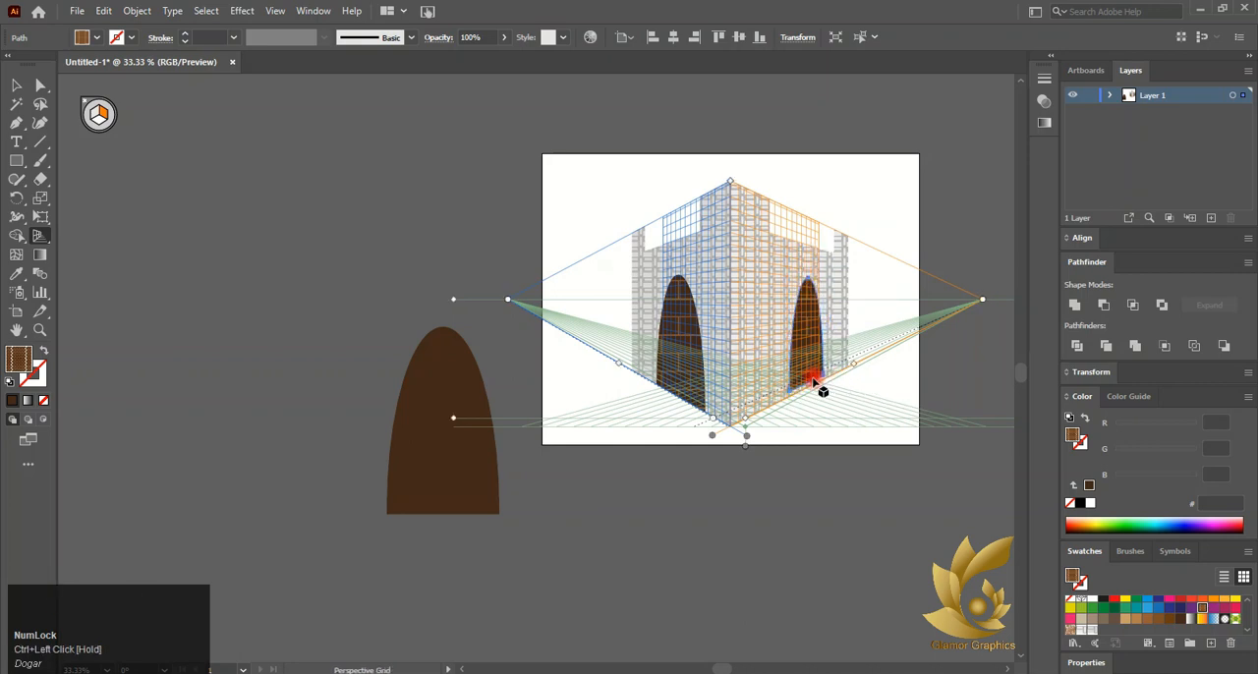
# Fine-tune the sizes of the arches on both perspective walls
pyautogui.keyDown('alt'); pyautogui.scroll(5, 815, 383); pyautogui.keyUp('alt')
pyautogui.moveTo(679, 445); pyautogui.dragTo(690, 469)
pyautogui.keyDown('alt'); pyautogui.scroll(-4, 722, 427); pyautogui.keyUp('alt')
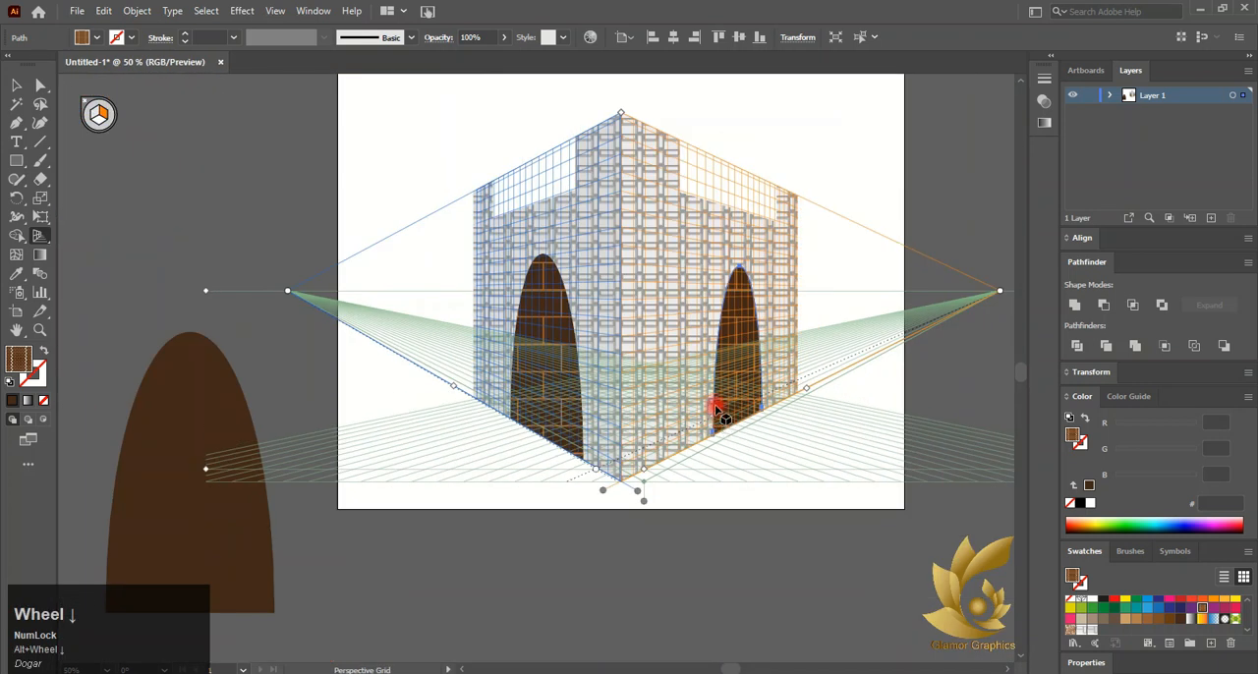
pyautogui.moveTo(760, 407); pyautogui.dragTo(773, 409)
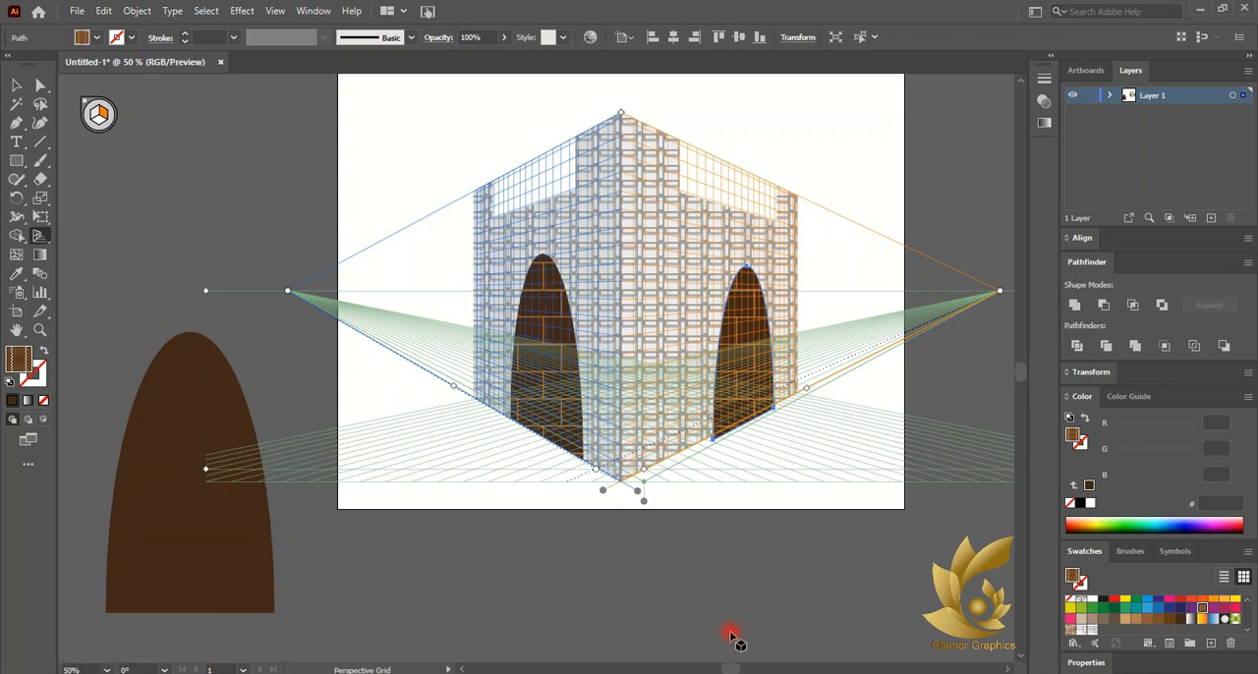
# Scale down the spare brown arch beside the artboard and place small copies of it there
pyautogui.click(603, 629)
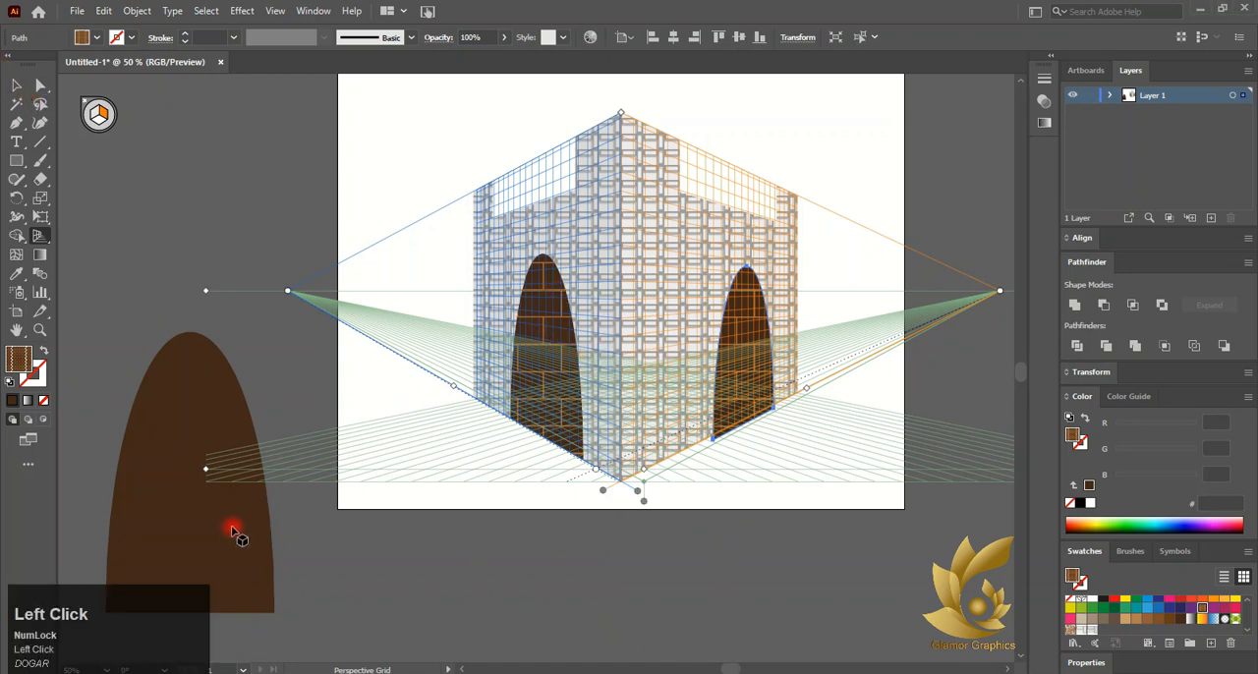
pyautogui.click(13, 84)
pyautogui.moveTo(149, 407); pyautogui.dragTo(199, 205)
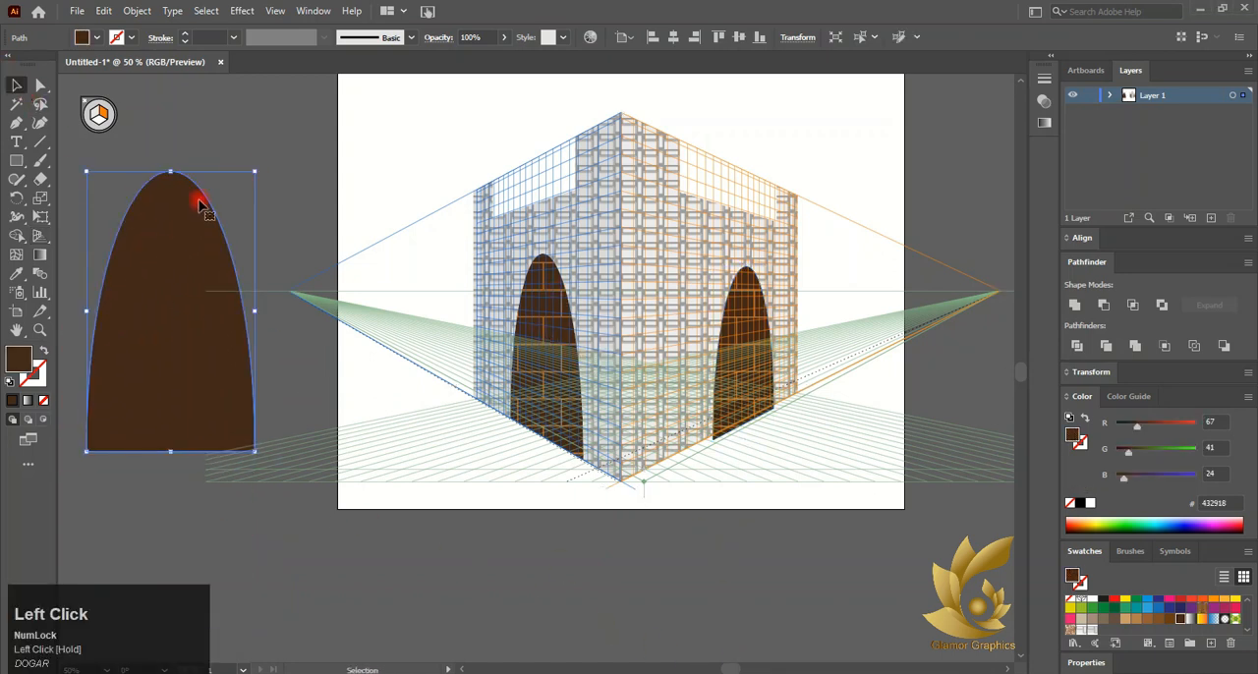
pyautogui.moveTo(256, 172); pyautogui.dragTo(117, 332)
pyautogui.keyDown('alt'); pyautogui.moveTo(117, 332); pyautogui.dragTo(123, 442); pyautogui.keyUp('alt')
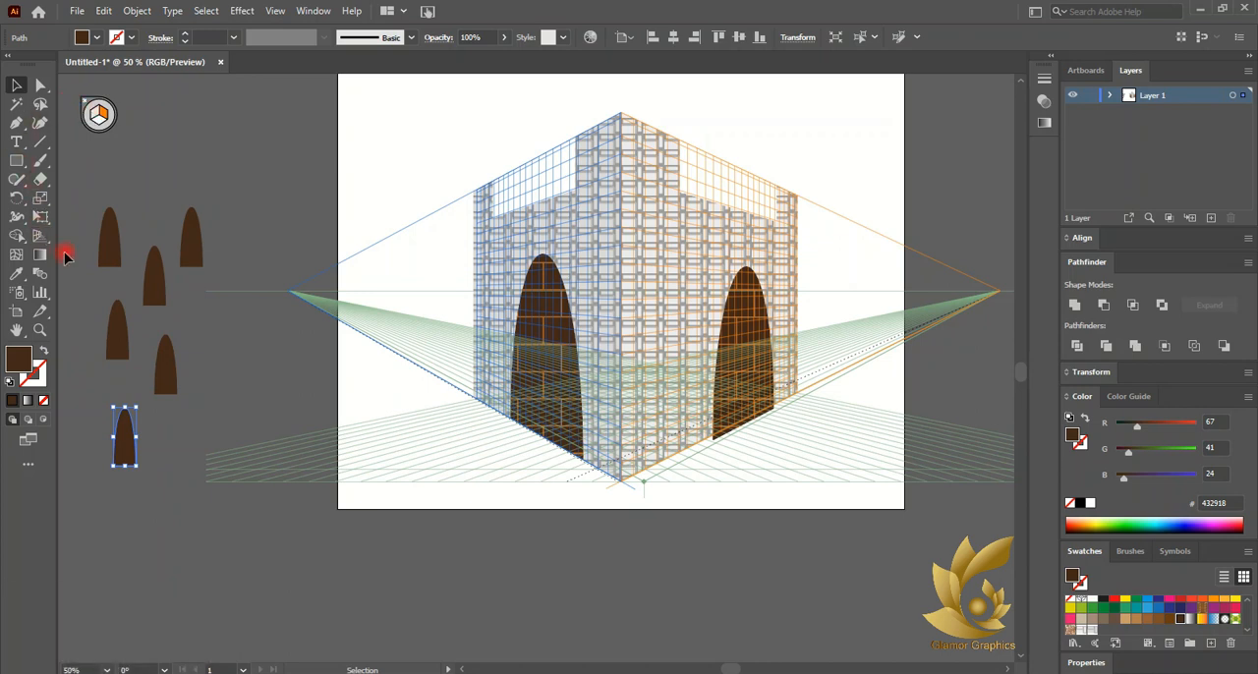
# Bring all the small spare arches to the front of the stacking order
pyautogui.moveTo(88, 220); pyautogui.dragTo(193, 494)
pyautogui.rightClick(160, 385)
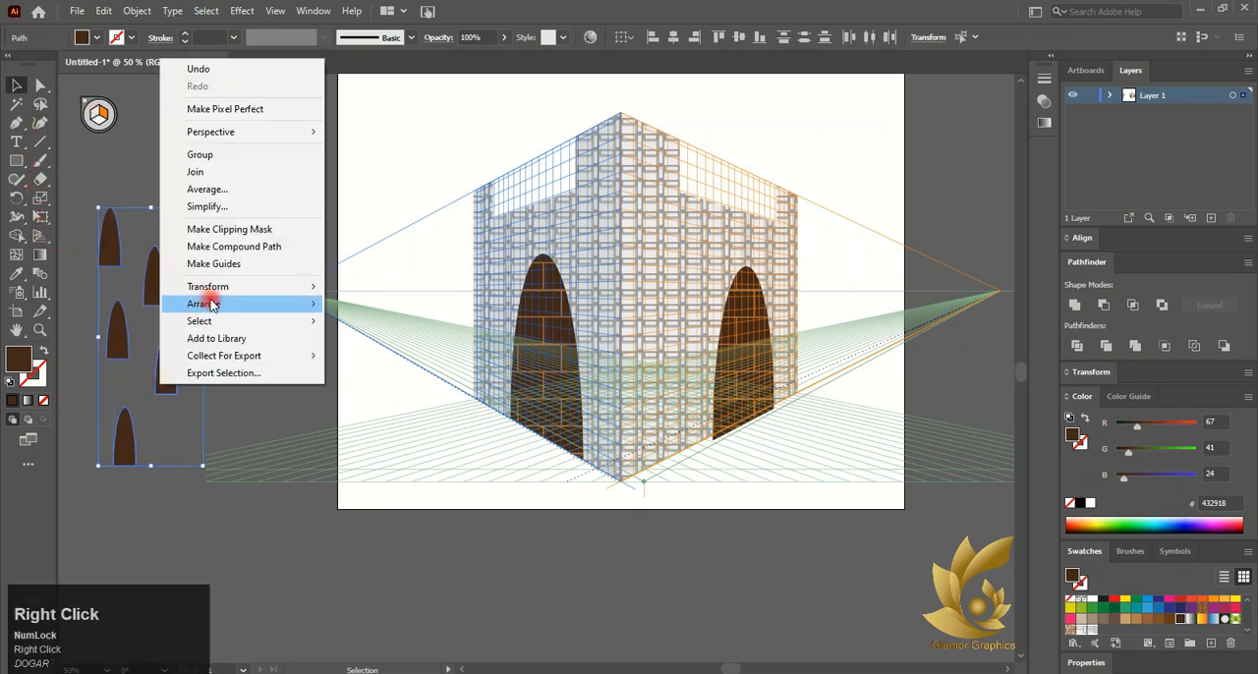
pyautogui.click(206, 303)
pyautogui.click(350, 308)
pyautogui.click(226, 124)
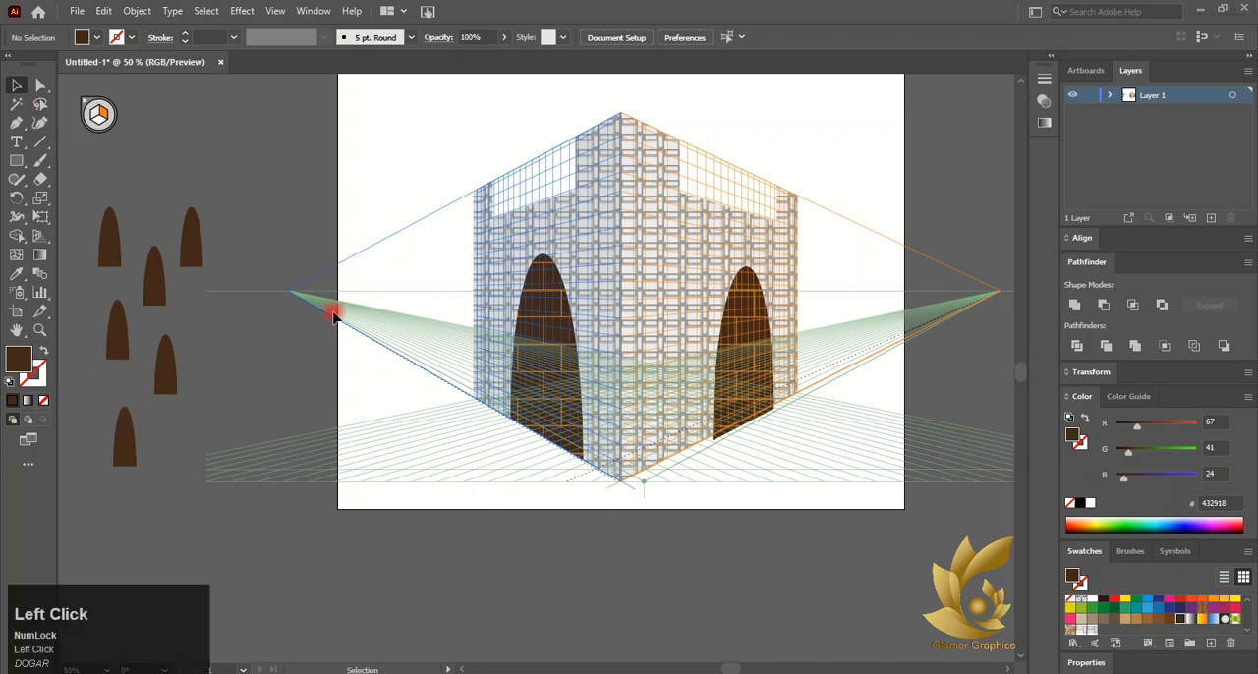
# Attach a small arch to the left perspective wall at the base of the left brick arch
pyautogui.click(39, 234)
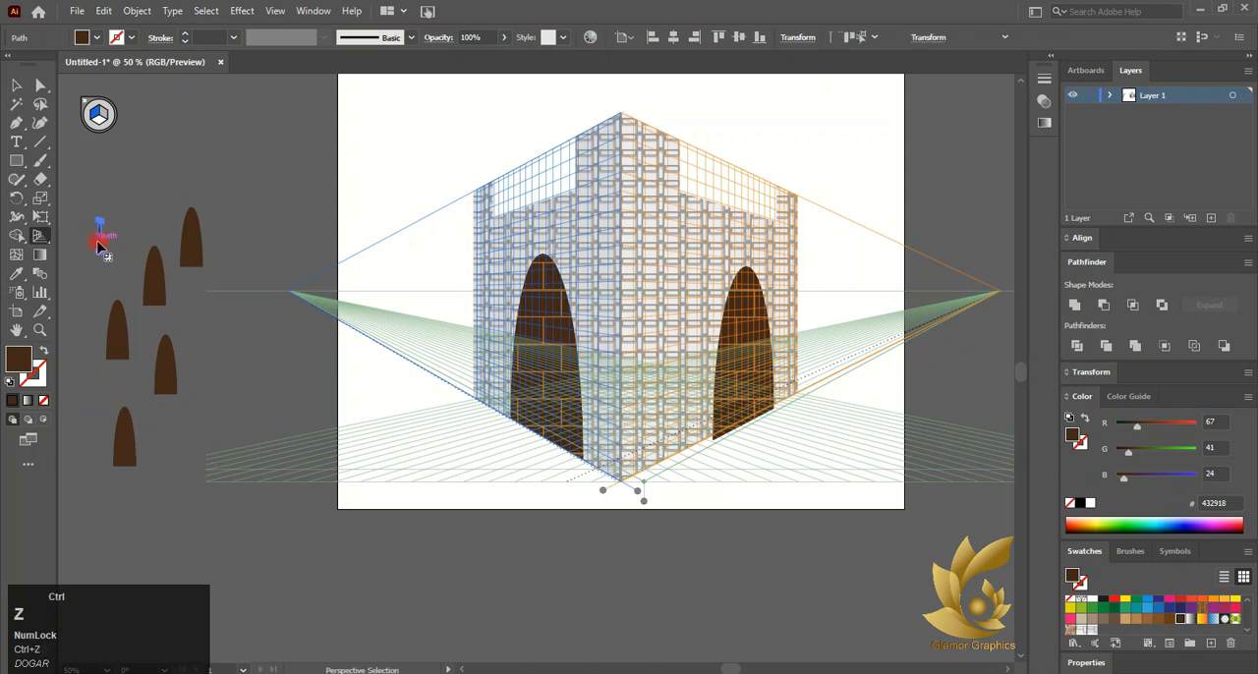
pyautogui.keyDown('ctrl'); pyautogui.click(113, 257); pyautogui.keyUp('ctrl')
pyautogui.moveTo(113, 257); pyautogui.dragTo(256, 298)
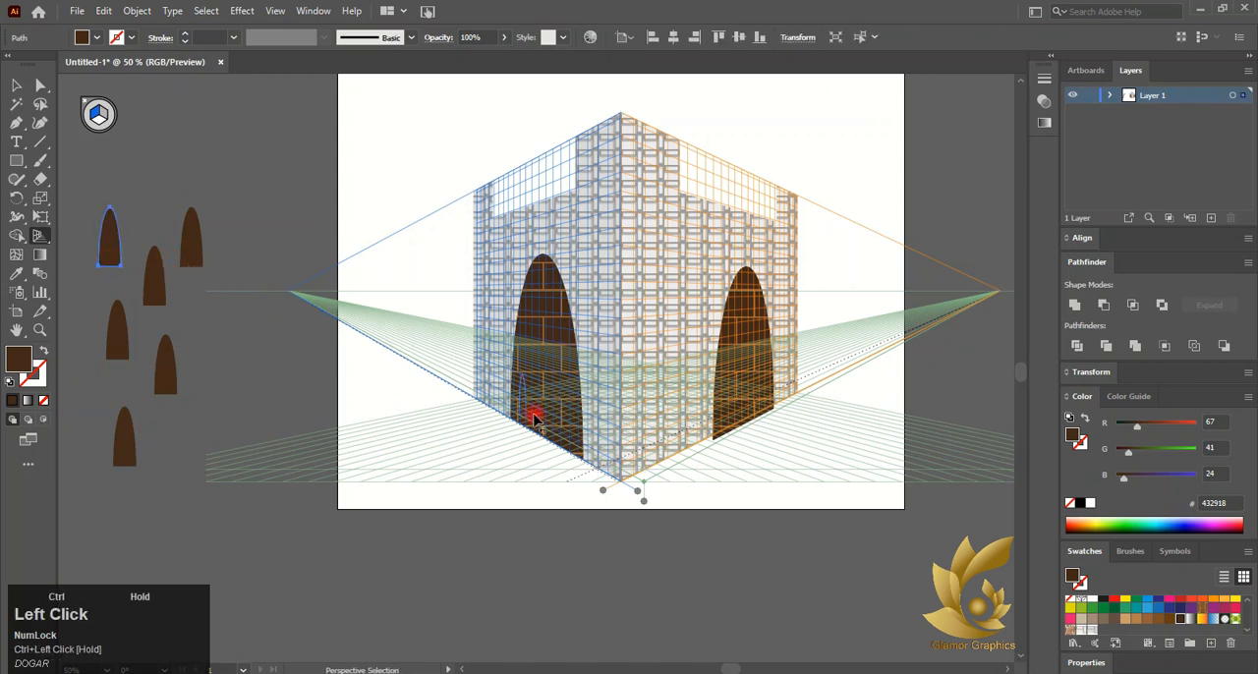
pyautogui.moveTo(519, 413); pyautogui.dragTo(520, 416)
pyautogui.keyDown('alt'); pyautogui.scroll(3, 521, 418); pyautogui.keyUp('alt')
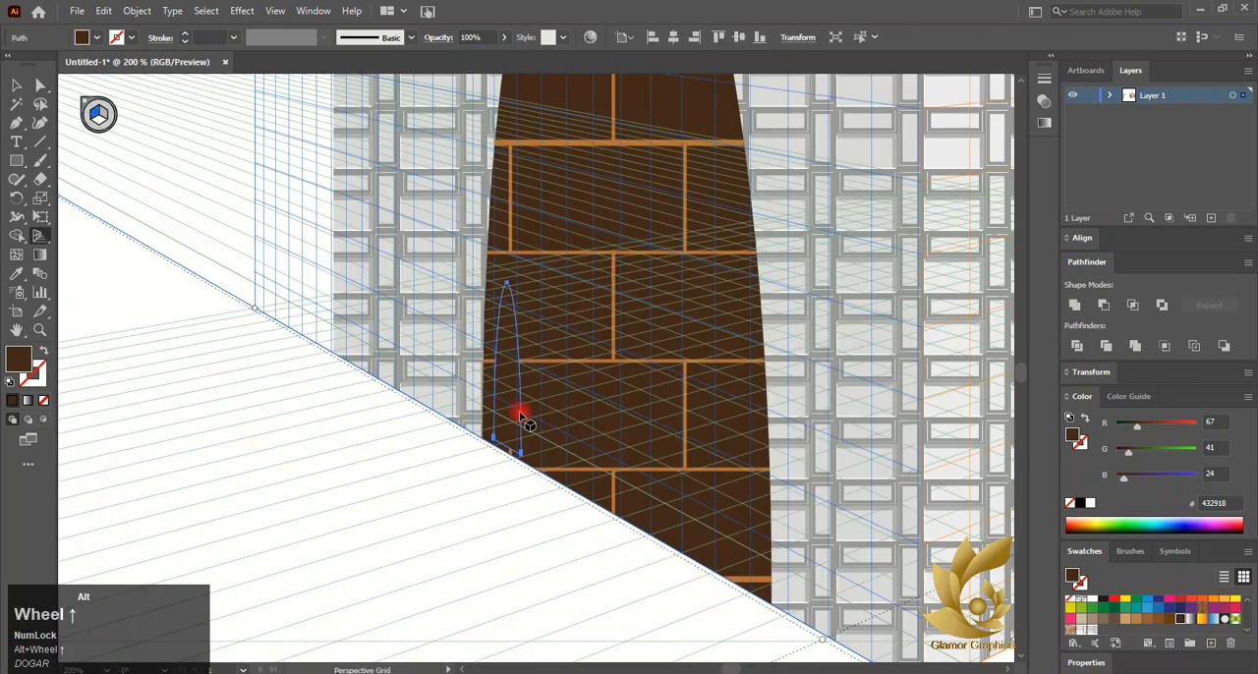
pyautogui.rightClick(521, 420)
pyautogui.click(732, 337)
pyautogui.scroll(-3, 519, 379)
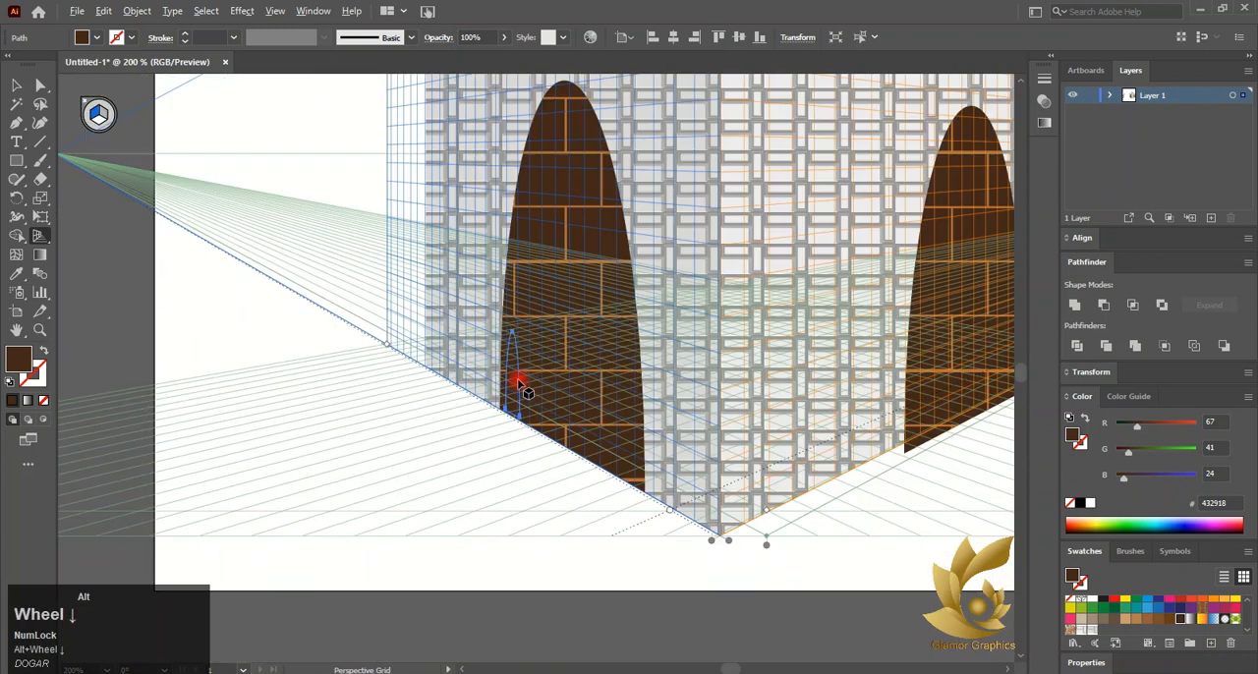
# Attach two more small arches to the left perspective wall inside the left brick arch
pyautogui.click(119, 139)
pyautogui.moveTo(76, 167); pyautogui.dragTo(263, 269)
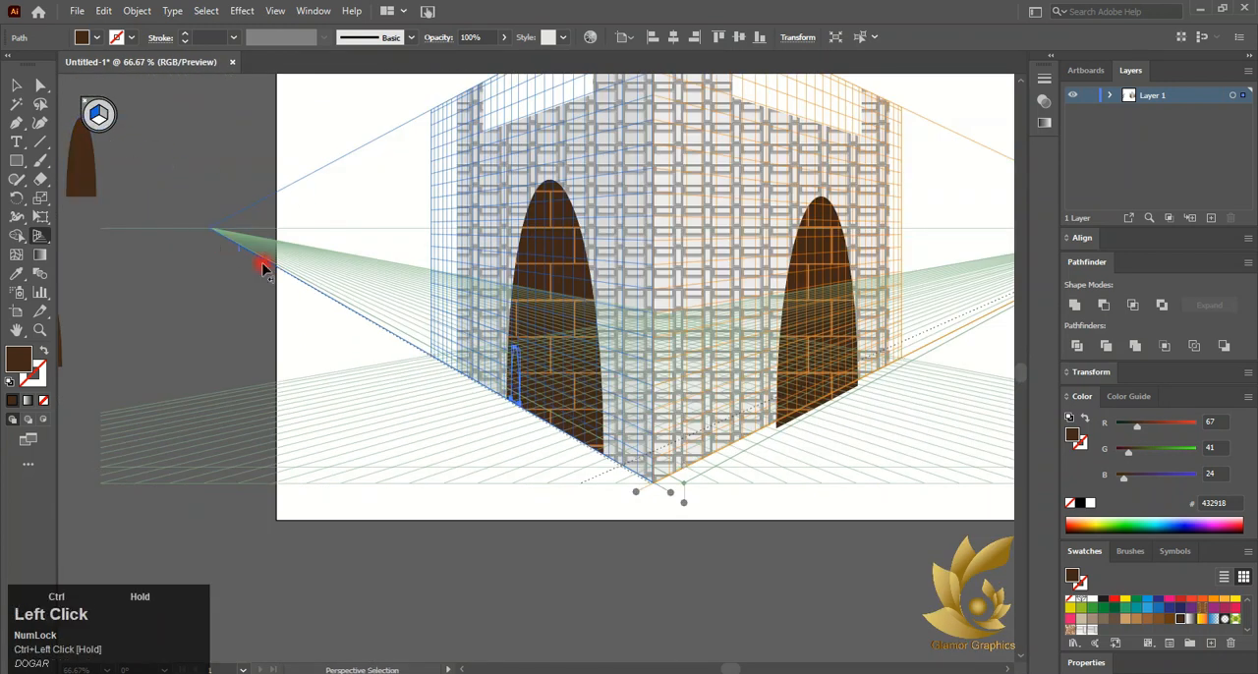
pyautogui.moveTo(547, 405); pyautogui.dragTo(545, 405)
pyautogui.hscroll(-2, 118, 334)
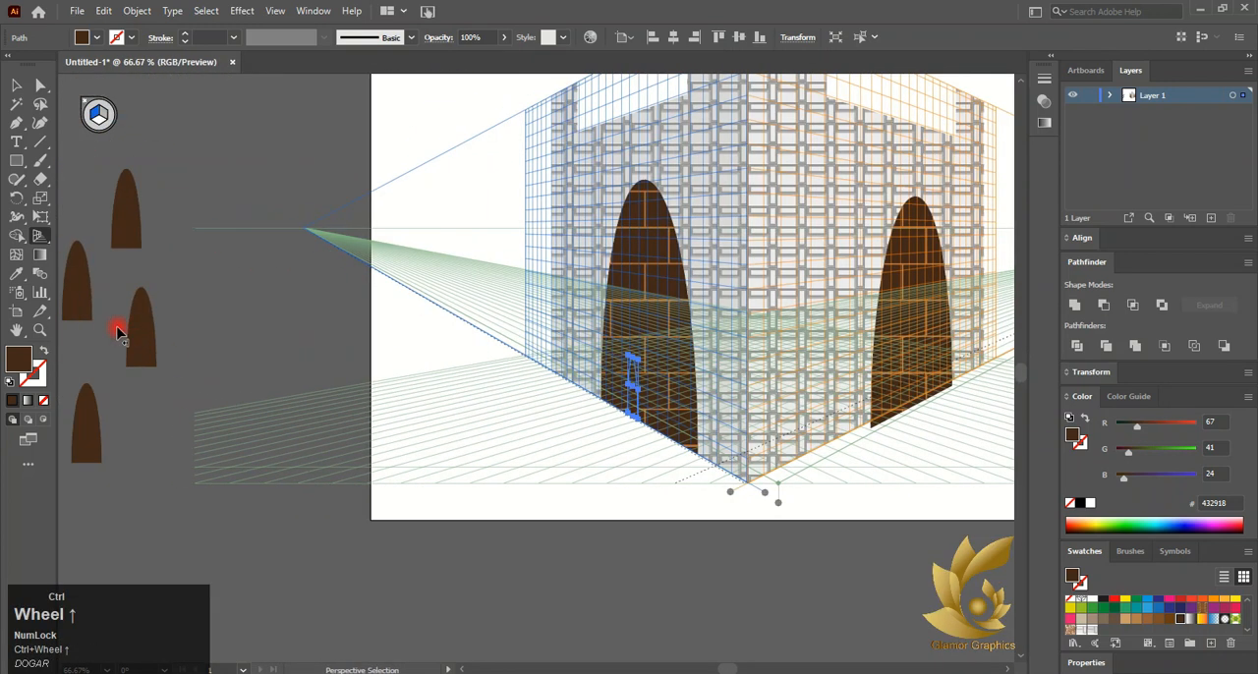
pyautogui.keyDown('ctrl'); pyautogui.click(147, 344); pyautogui.keyUp('ctrl')
pyautogui.moveTo(665, 417); pyautogui.dragTo(666, 420)
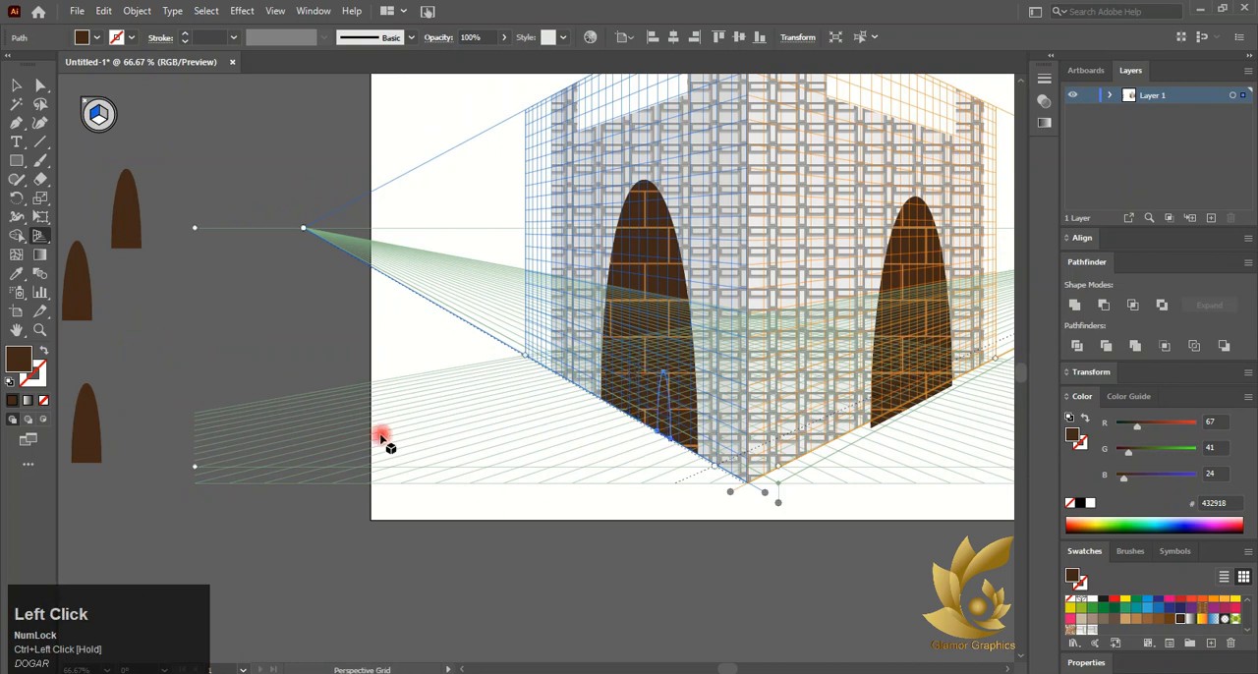
# Hide the perspective grid to preview the arches on the walls
pyautogui.click(39, 96)
pyautogui.click(177, 120)
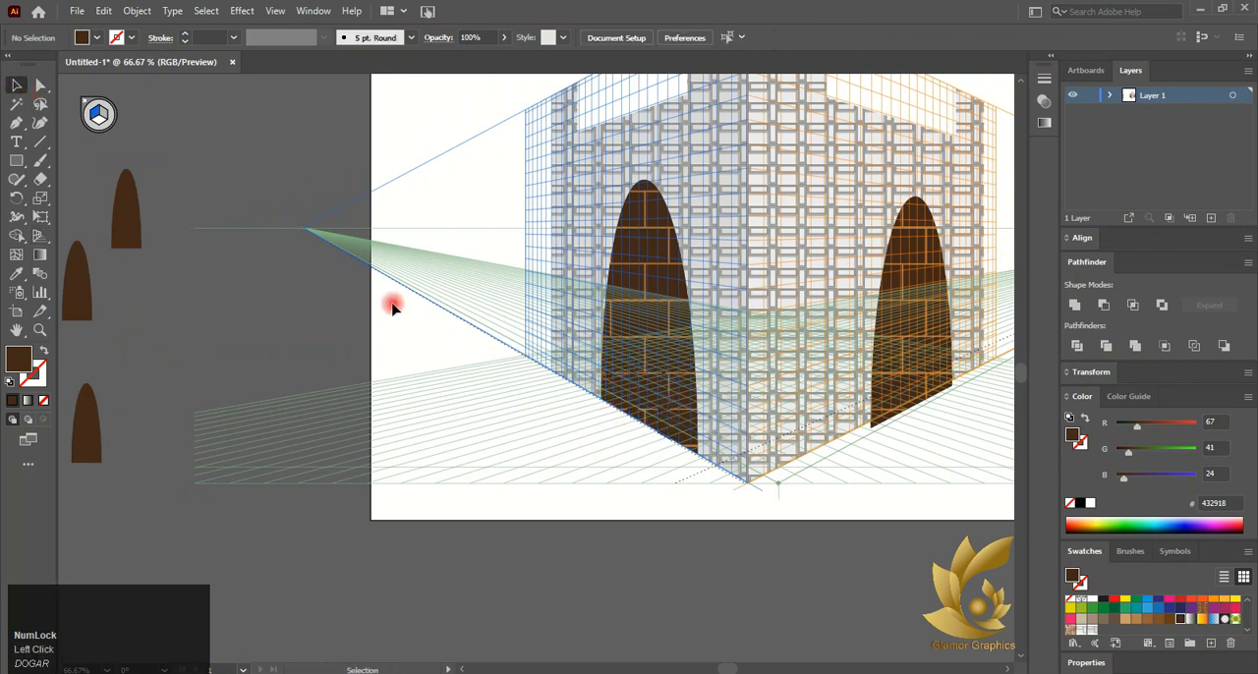
pyautogui.click(85, 104)
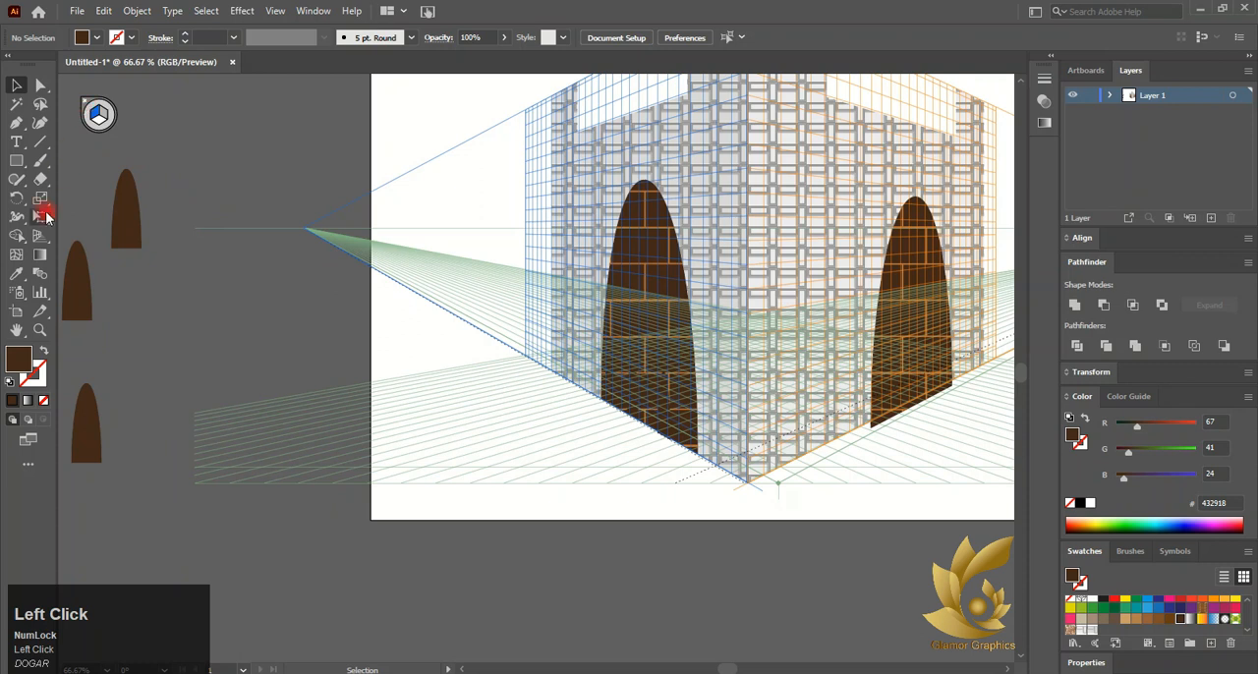
pyautogui.click(86, 103)
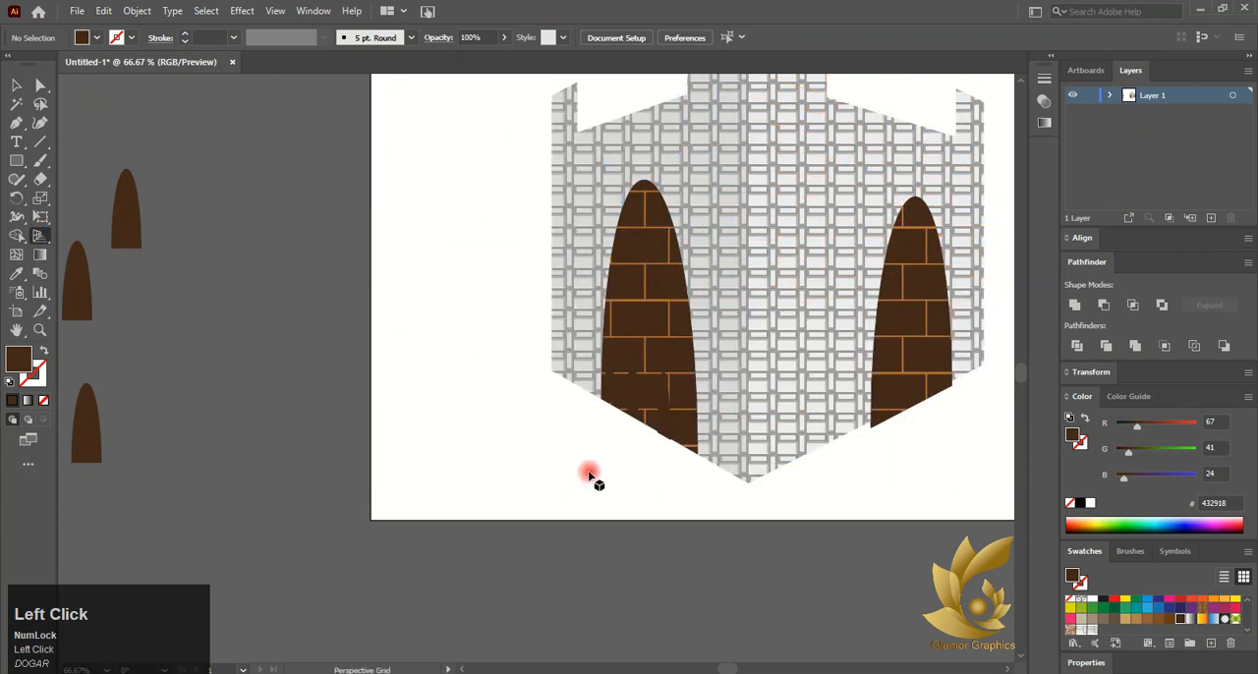
pyautogui.click(561, 368)
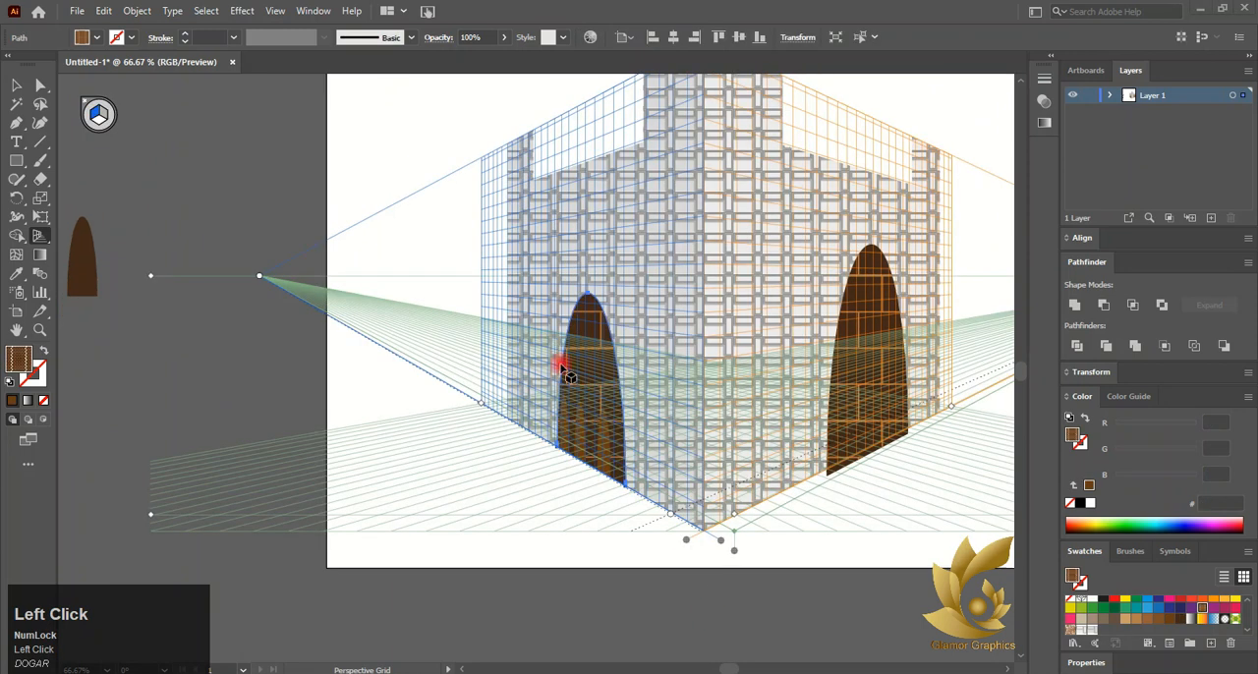
# Reposition the small arches along the base inside the left brick arch
pyautogui.scroll(5, 580, 507)
pyautogui.moveTo(597, 460); pyautogui.dragTo(456, 396)
pyautogui.click(611, 486)
pyautogui.moveTo(360, 387); pyautogui.dragTo(359, 401)
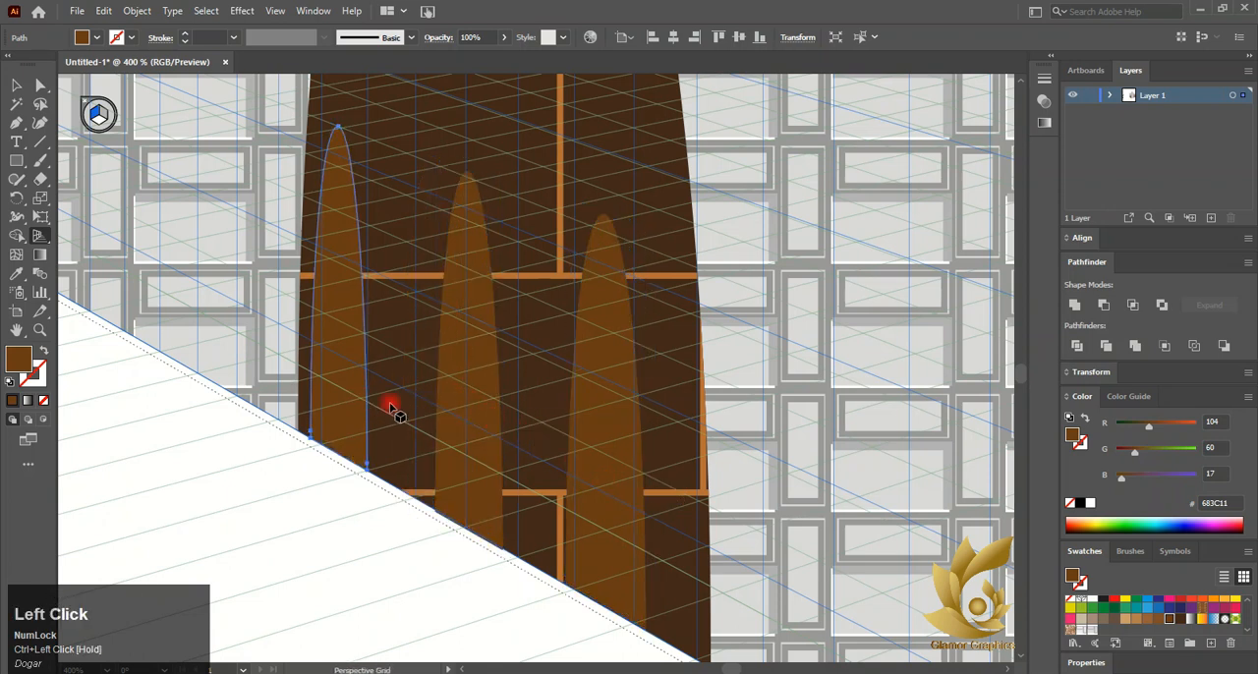
pyautogui.scroll(-5, 661, 506)
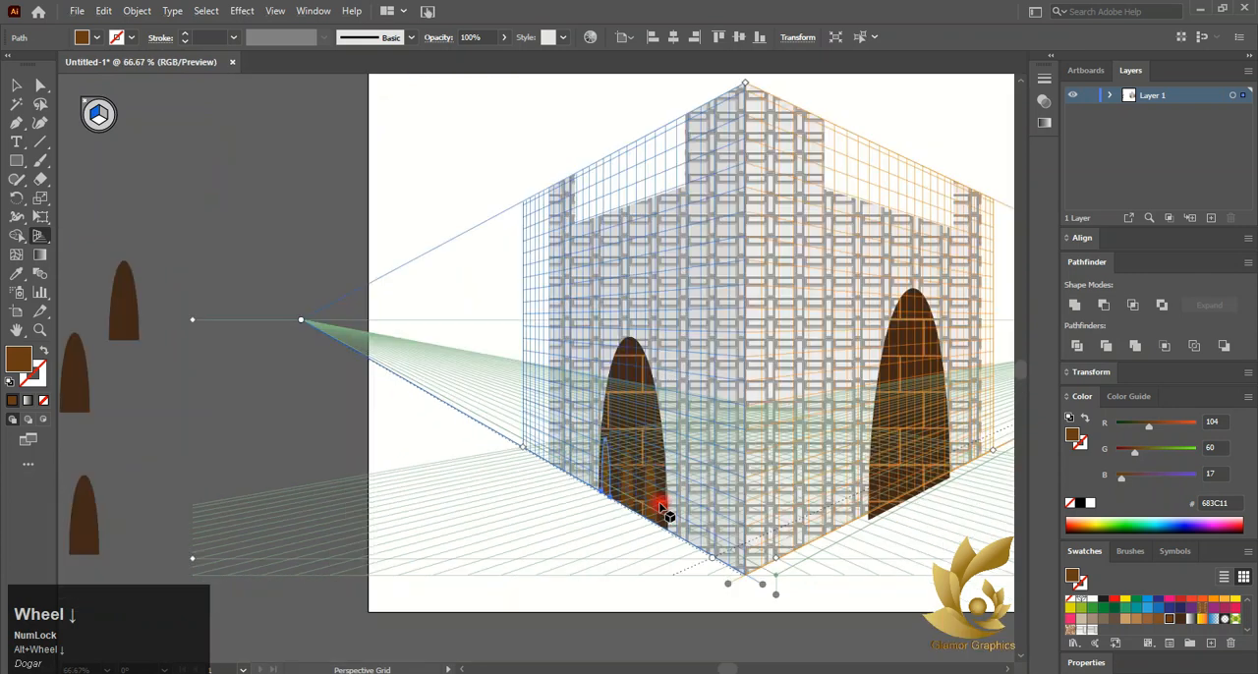
# Reduce the height and width of the brick arch on the right perspective wall
pyautogui.click(104, 116)
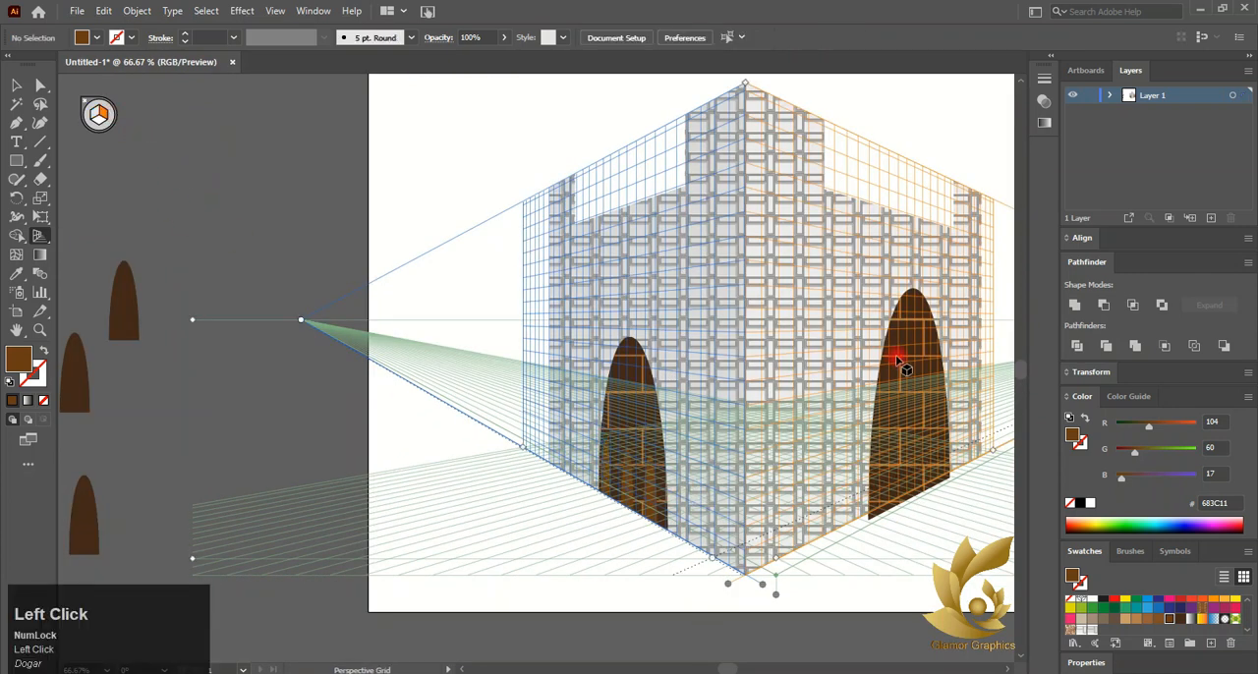
pyautogui.keyDown('ctrl'); pyautogui.click(899, 364); pyautogui.keyUp('ctrl')
pyautogui.moveTo(912, 289); pyautogui.dragTo(914, 330)
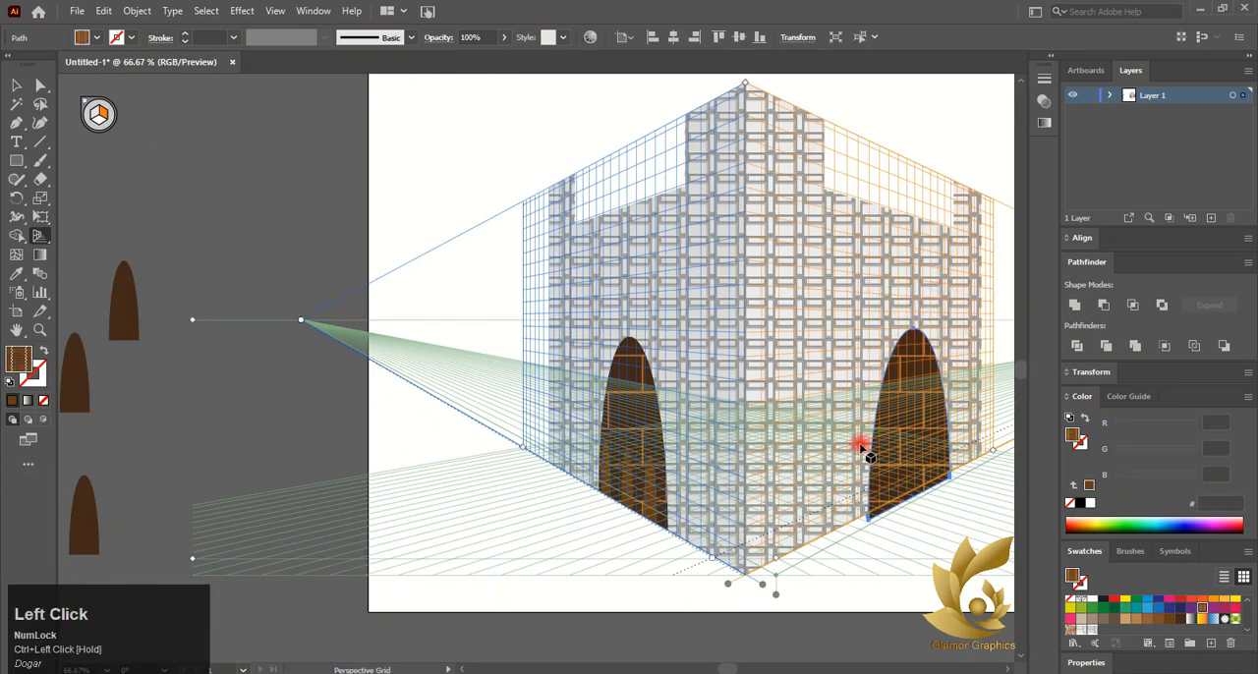
pyautogui.moveTo(950, 401); pyautogui.dragTo(938, 404)
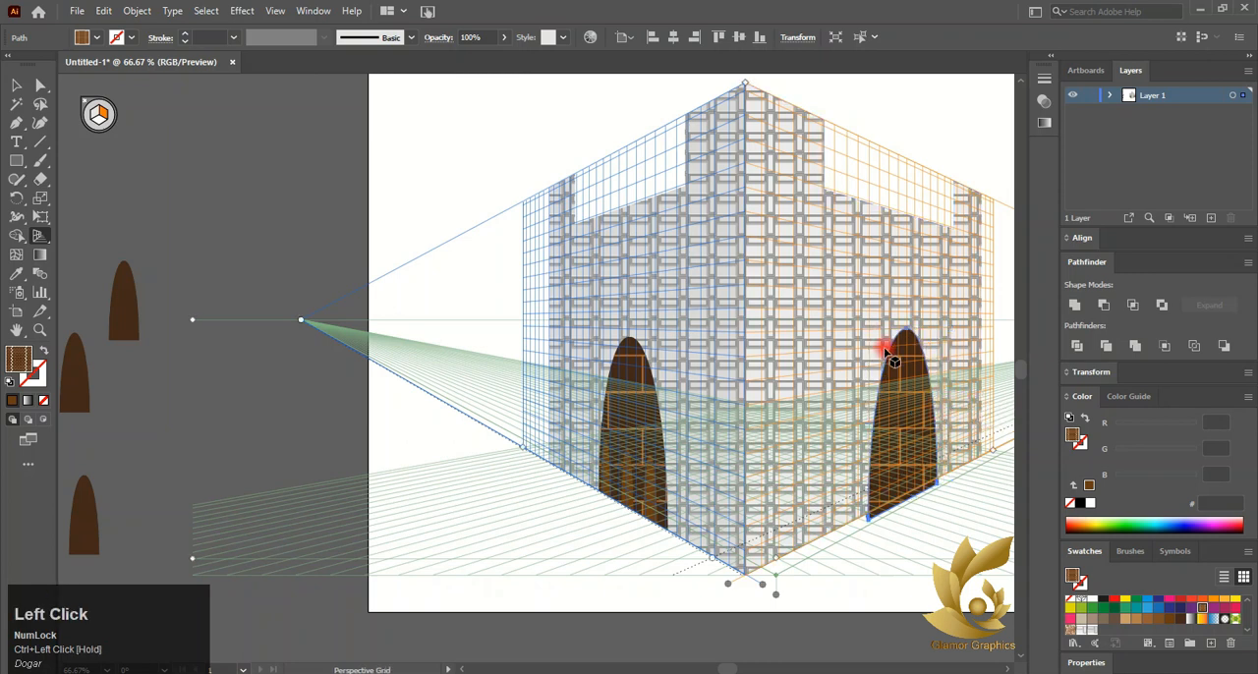
pyautogui.moveTo(906, 330); pyautogui.dragTo(906, 349)
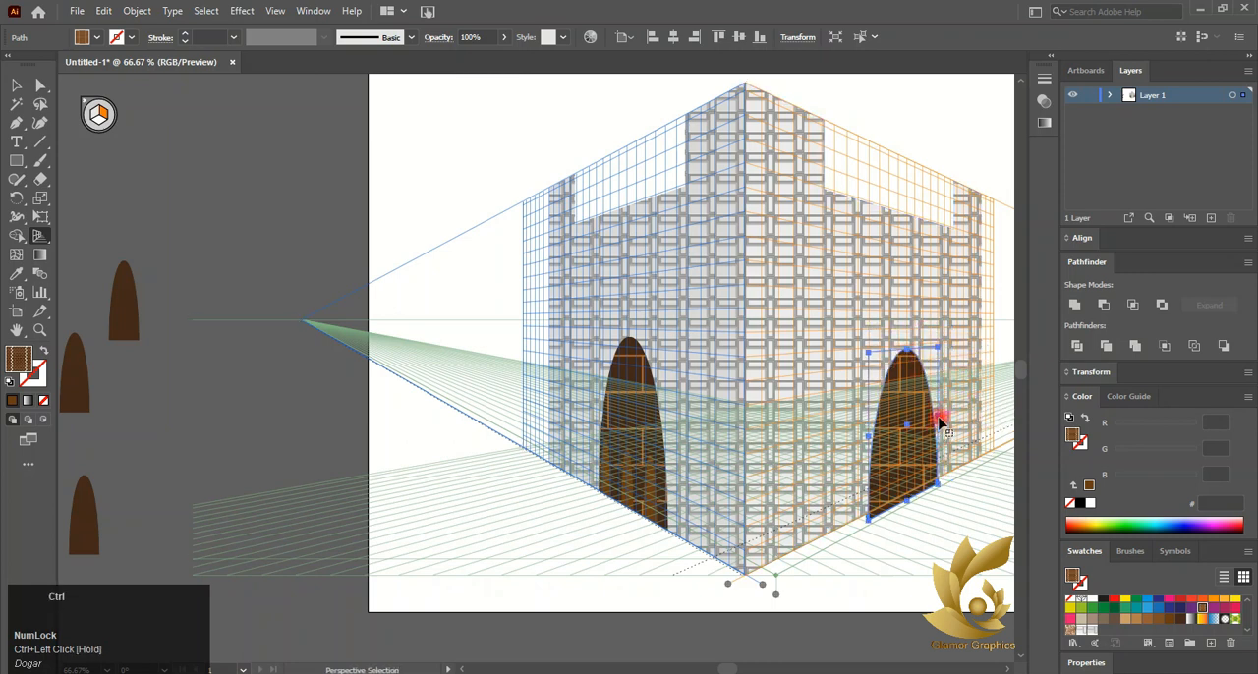
pyautogui.moveTo(940, 417); pyautogui.dragTo(931, 418)
# Recolour the spare small arches with brown swatches
pyautogui.keyDown('ctrl'); pyautogui.click(85, 524); pyautogui.keyUp('ctrl')
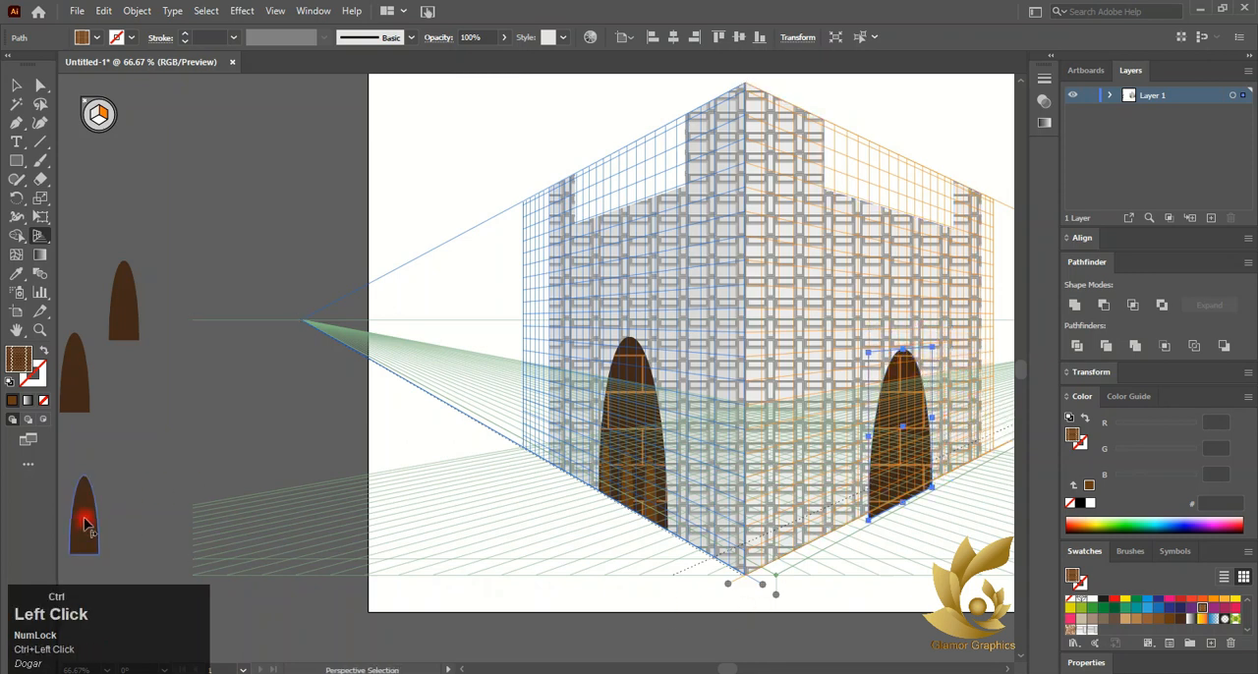
pyautogui.keyDown('ctrl'); pyautogui.click(77, 392); pyautogui.keyUp('ctrl')
pyautogui.keyDown('ctrl'); pyautogui.click(126, 335); pyautogui.keyUp('ctrl')
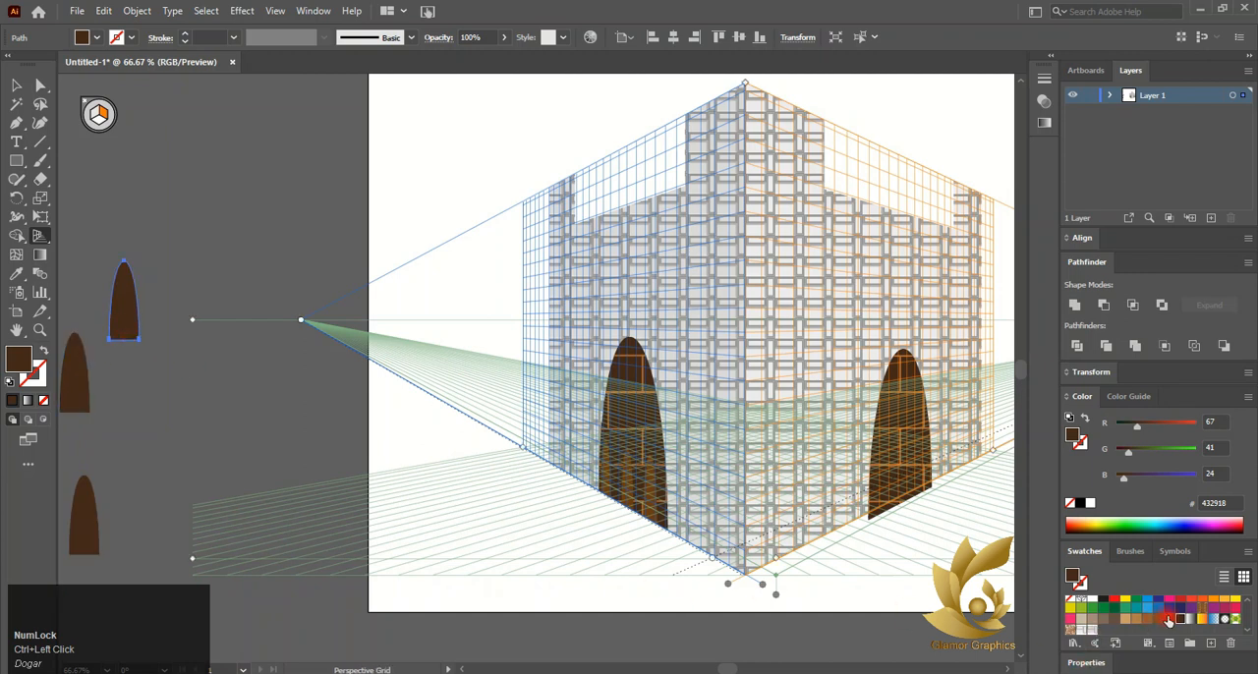
pyautogui.click(1168, 621)
pyautogui.click(79, 385)
pyautogui.click(1118, 622)
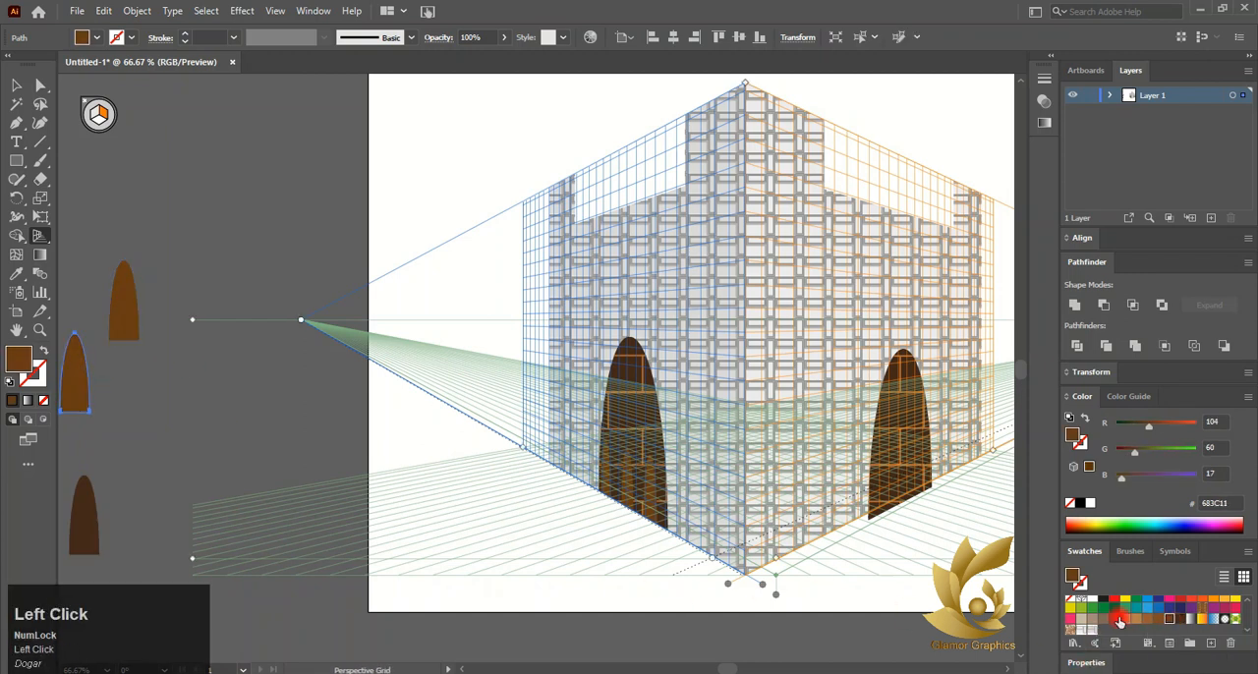
pyautogui.click(79, 515)
pyautogui.click(1165, 622)
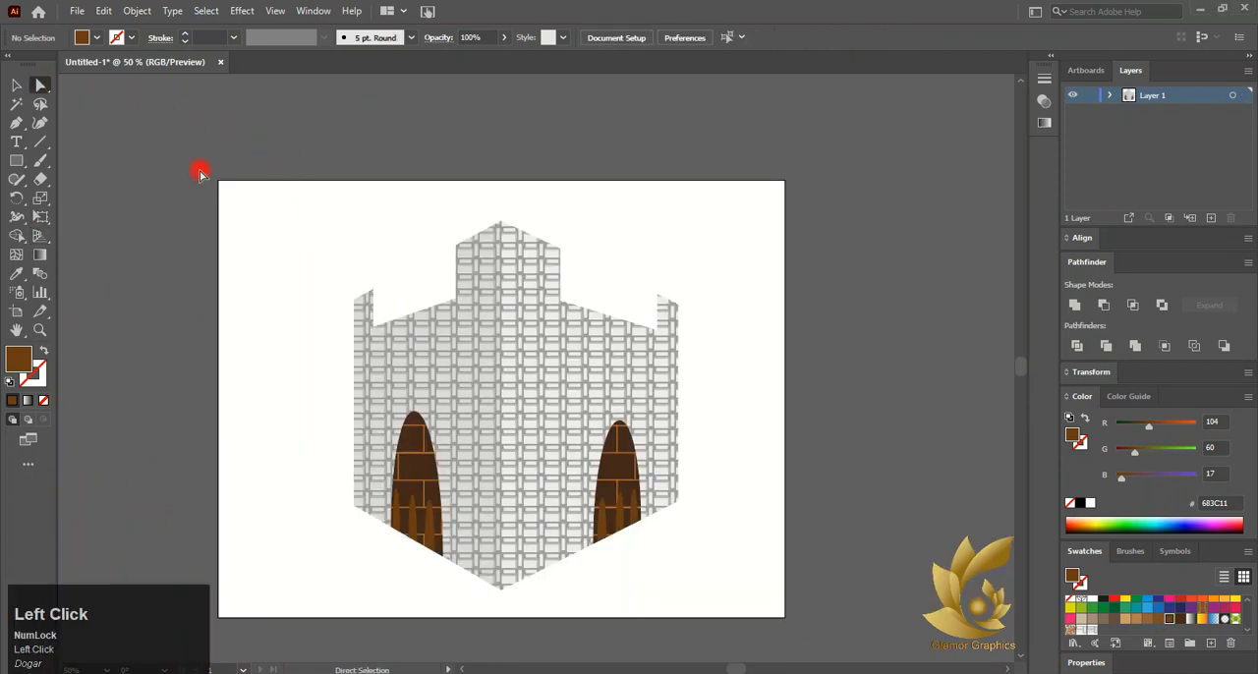
# Lower the central peak anchor and the neighbouring anchors on the box's top outline
pyautogui.click(500, 225)
pyautogui.scroll(3, 500, 225)
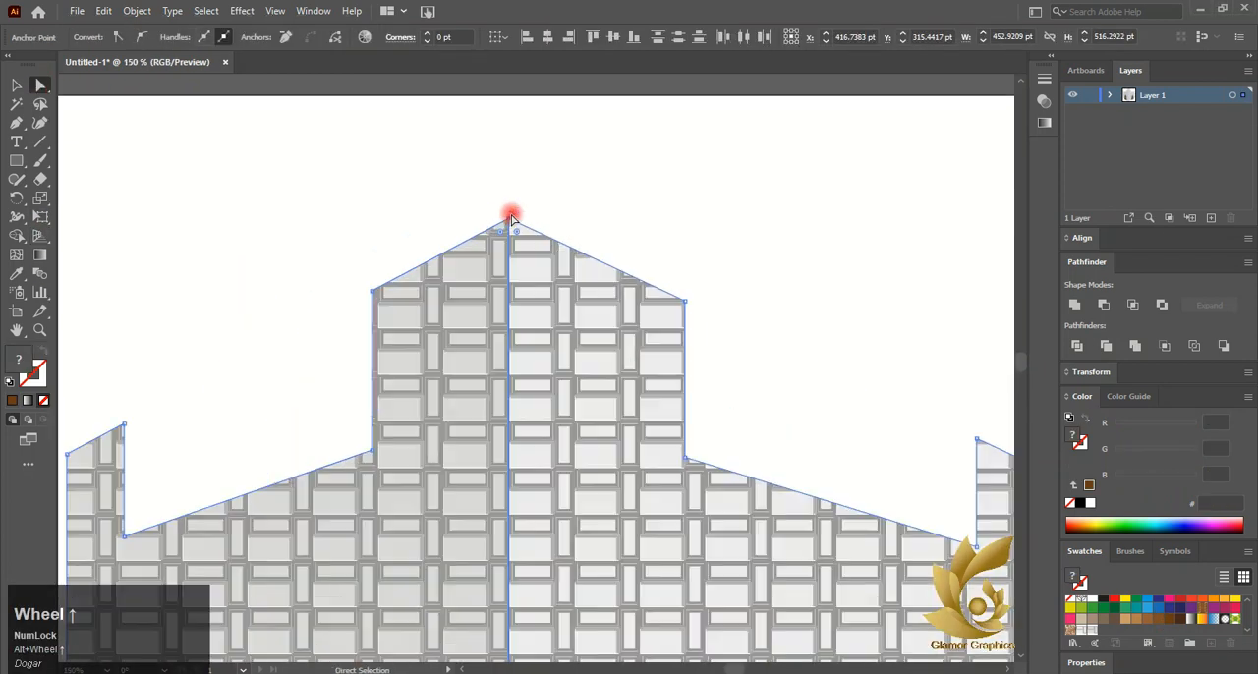
pyautogui.moveTo(508, 210); pyautogui.dragTo(506, 269)
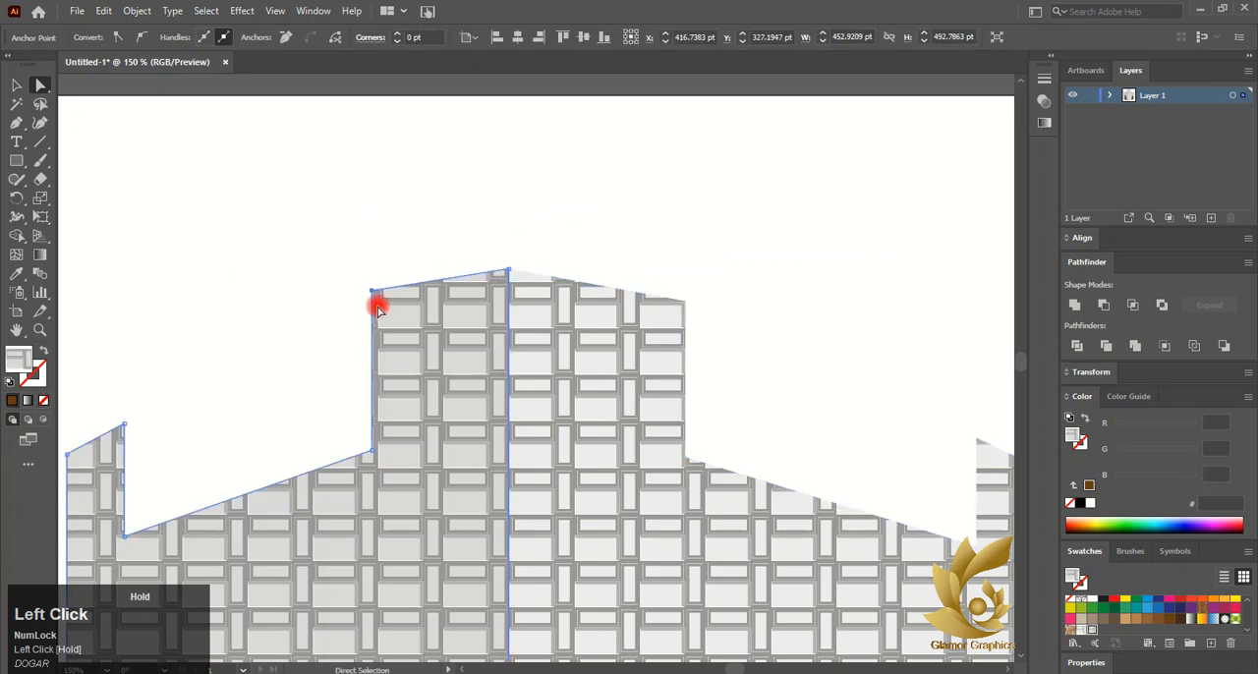
pyautogui.moveTo(374, 292); pyautogui.dragTo(373, 312)
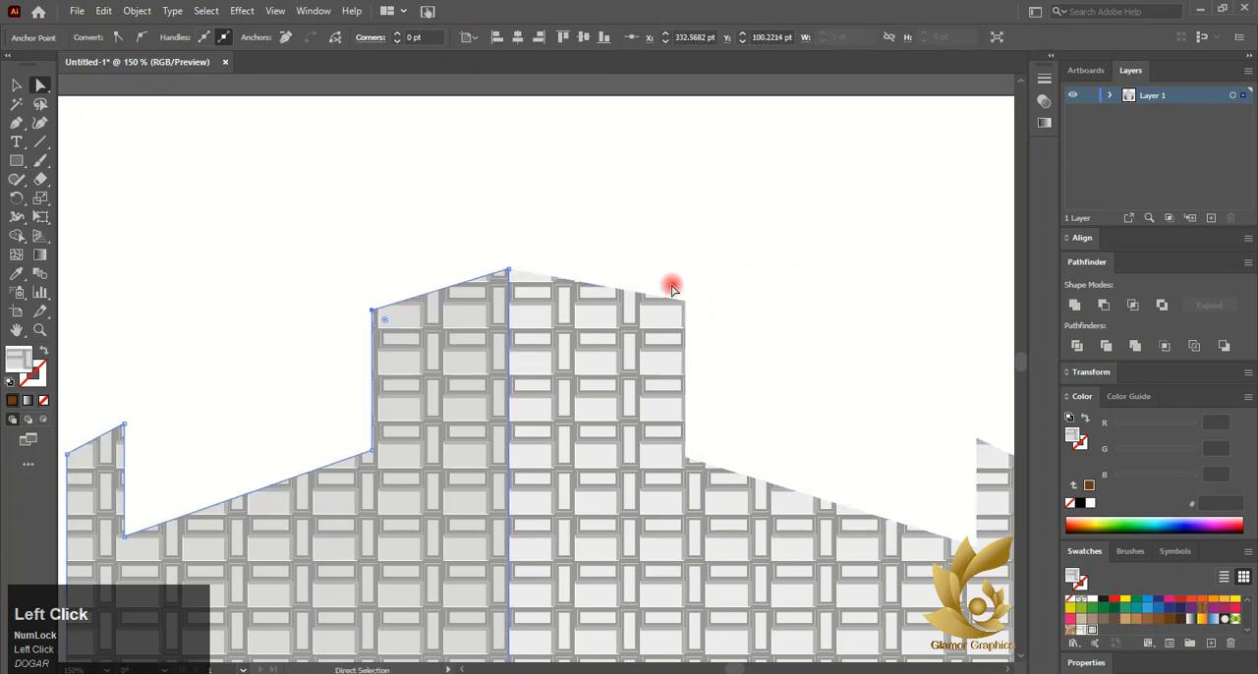
pyautogui.moveTo(683, 300); pyautogui.dragTo(681, 305)
pyautogui.scroll(-2, 681, 305)
# Delete anchor points from the left notch of the box's top outline with the Pen tool
pyautogui.click(15, 123)
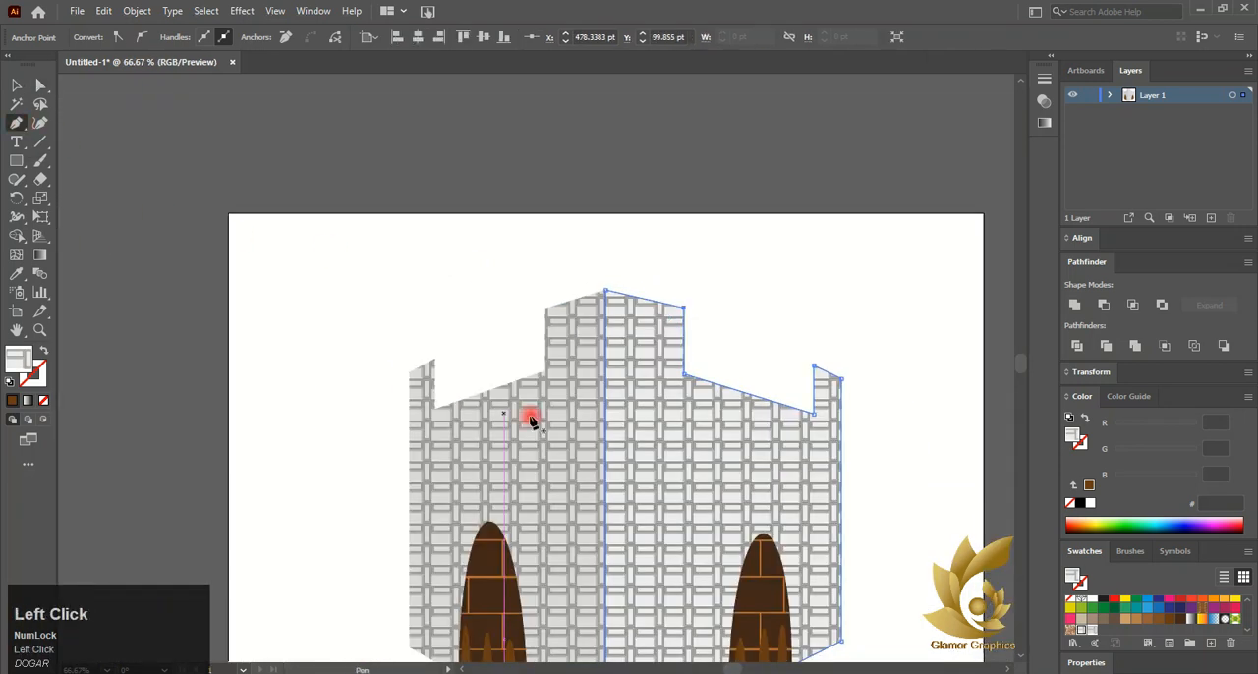
pyautogui.scroll(2, 433, 363)
pyautogui.click(430, 354)
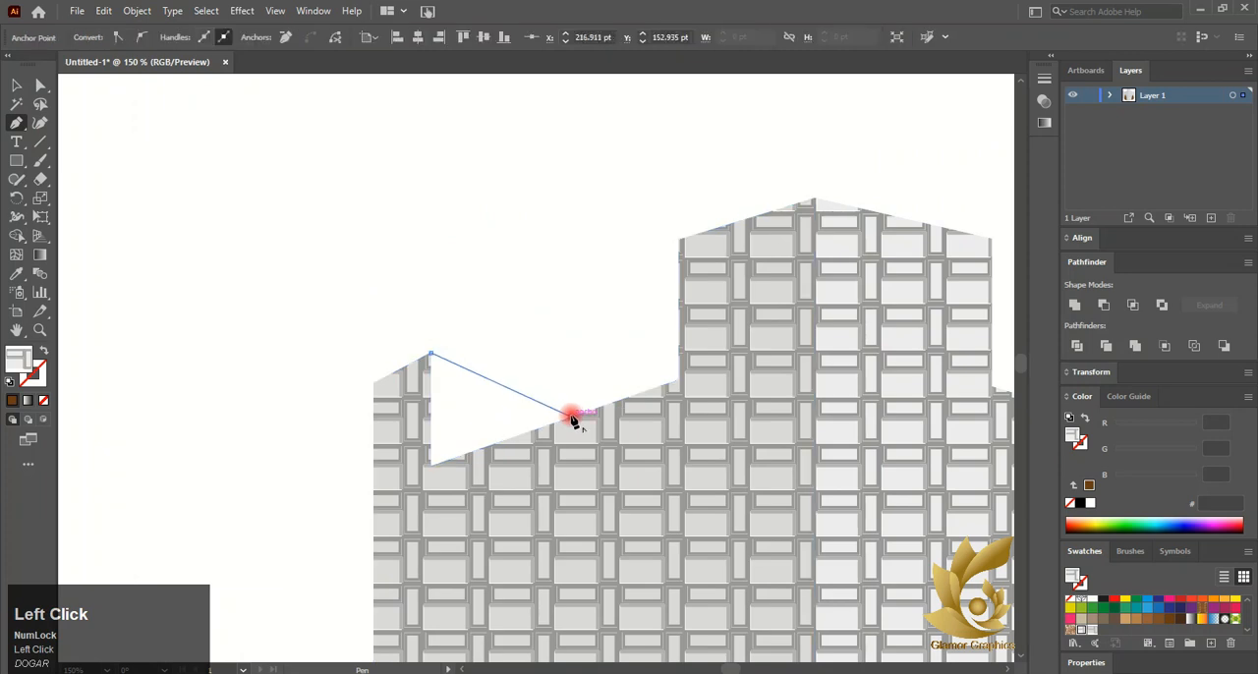
pyautogui.click(431, 464)
pyautogui.click(431, 356)
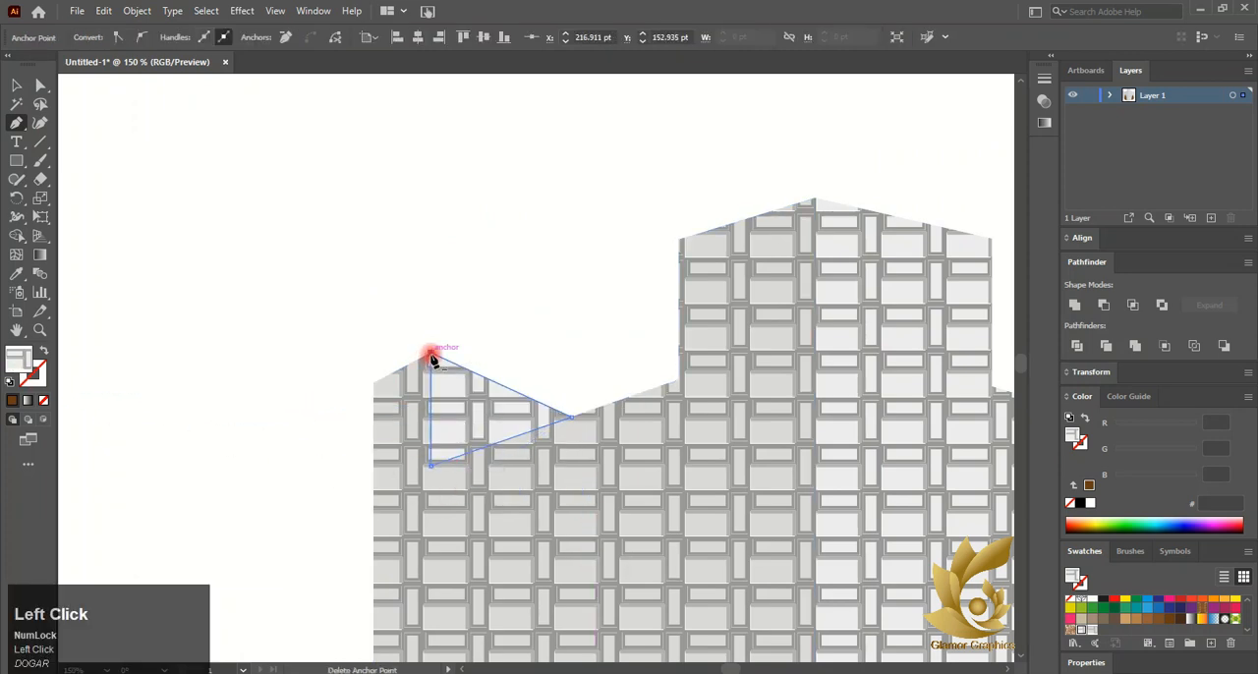
pyautogui.hscroll(5, 466, 491)
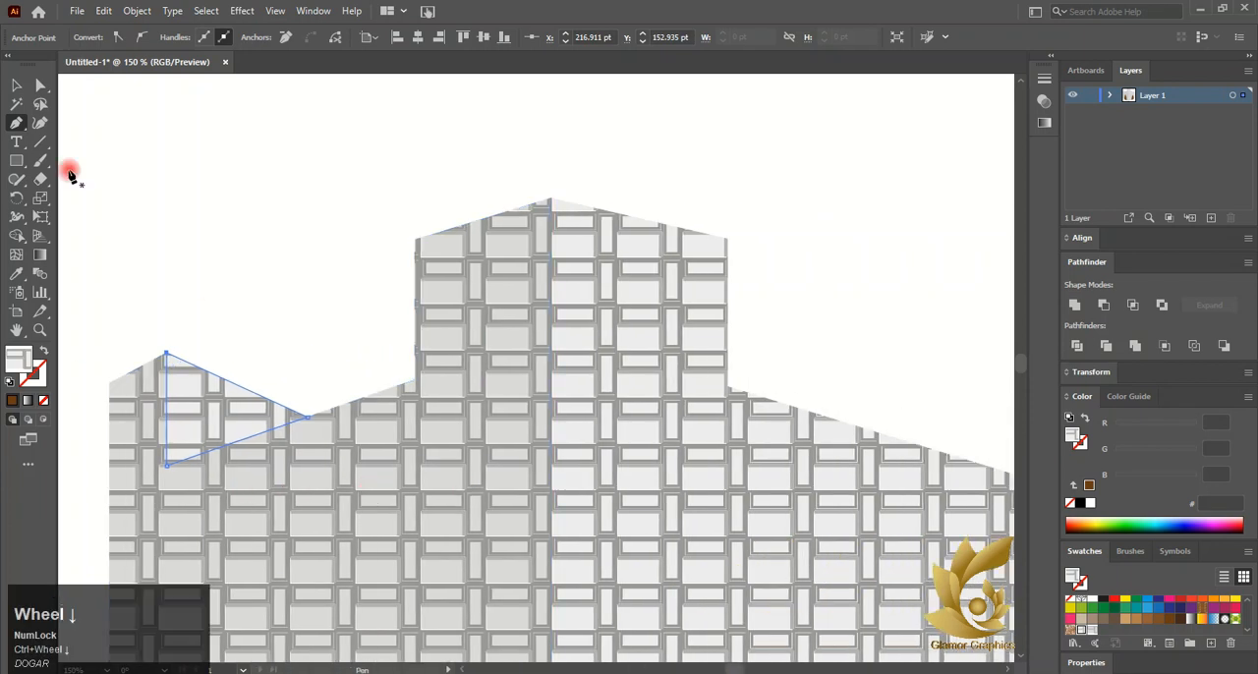
# Try deleting an anchor point from the right notch of the box's top outline with the Pen tool
pyautogui.click(16, 85)
pyautogui.click(595, 334)
pyautogui.click(15, 123)
pyautogui.hscroll(7, 213, 315)
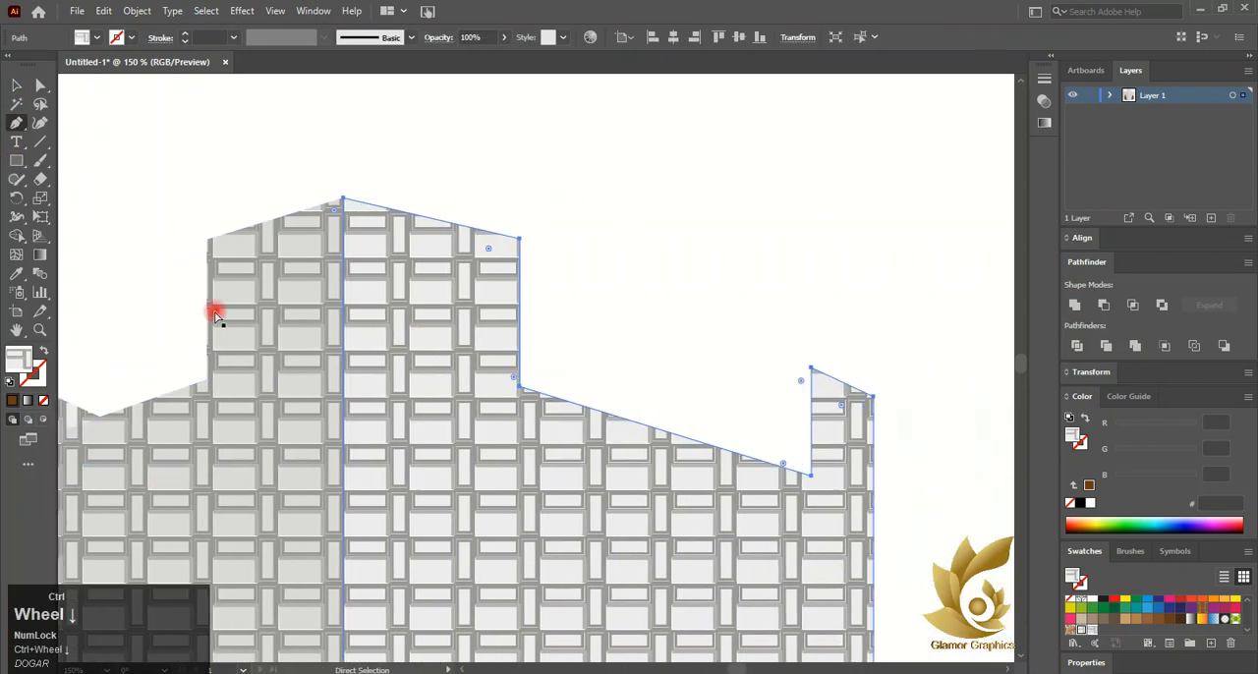
pyautogui.click(640, 373)
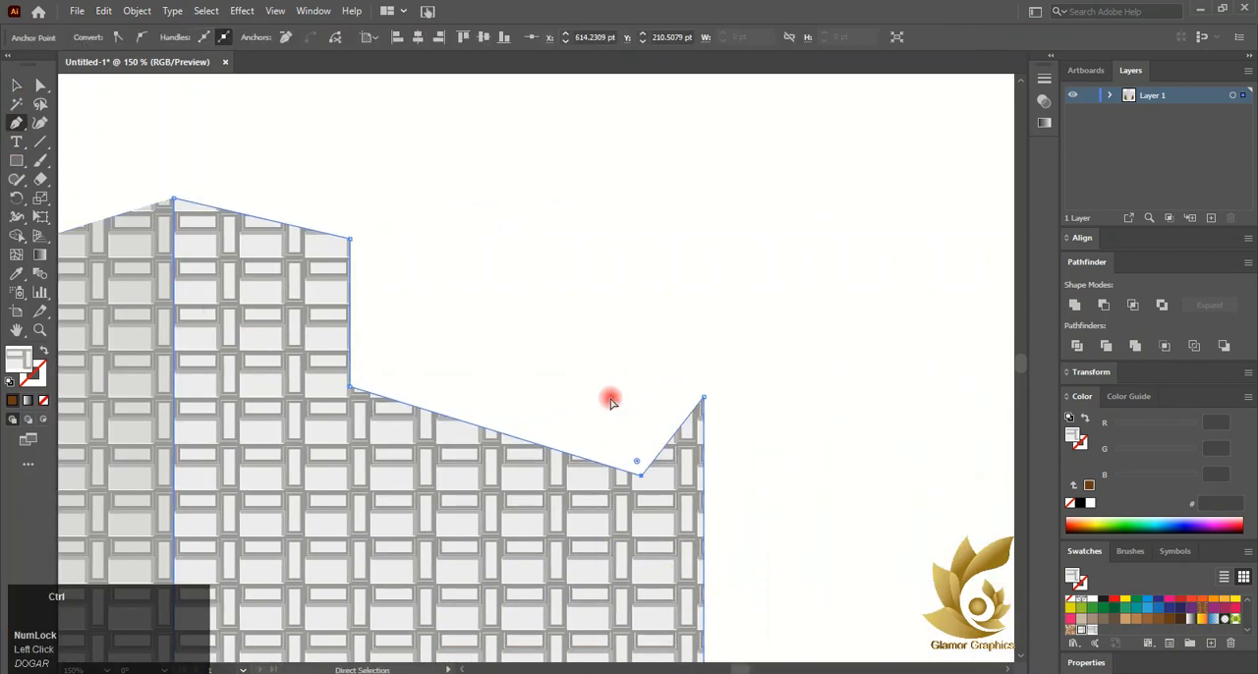
pyautogui.hotkey('ctrl', 'z')
# Draw a triangular path with the Pen tool across the right notch of the box's top outline
pyautogui.click(16, 86)
pyautogui.click(517, 278)
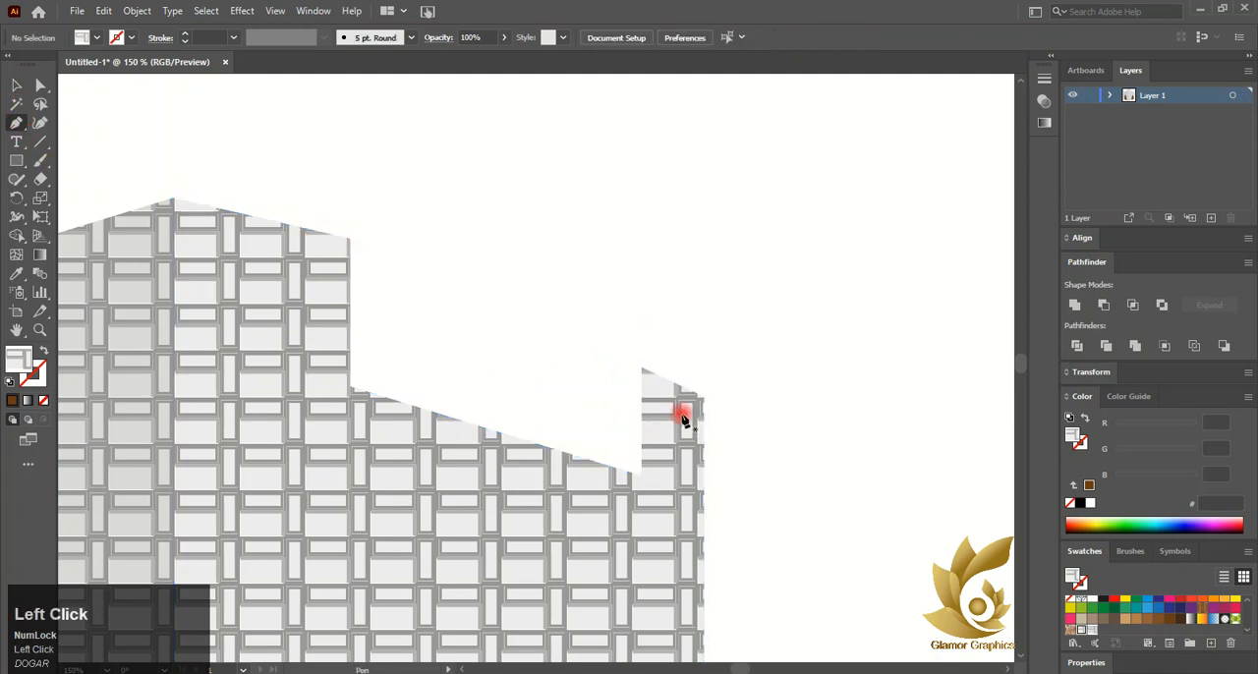
pyautogui.click(644, 369)
pyautogui.click(528, 439)
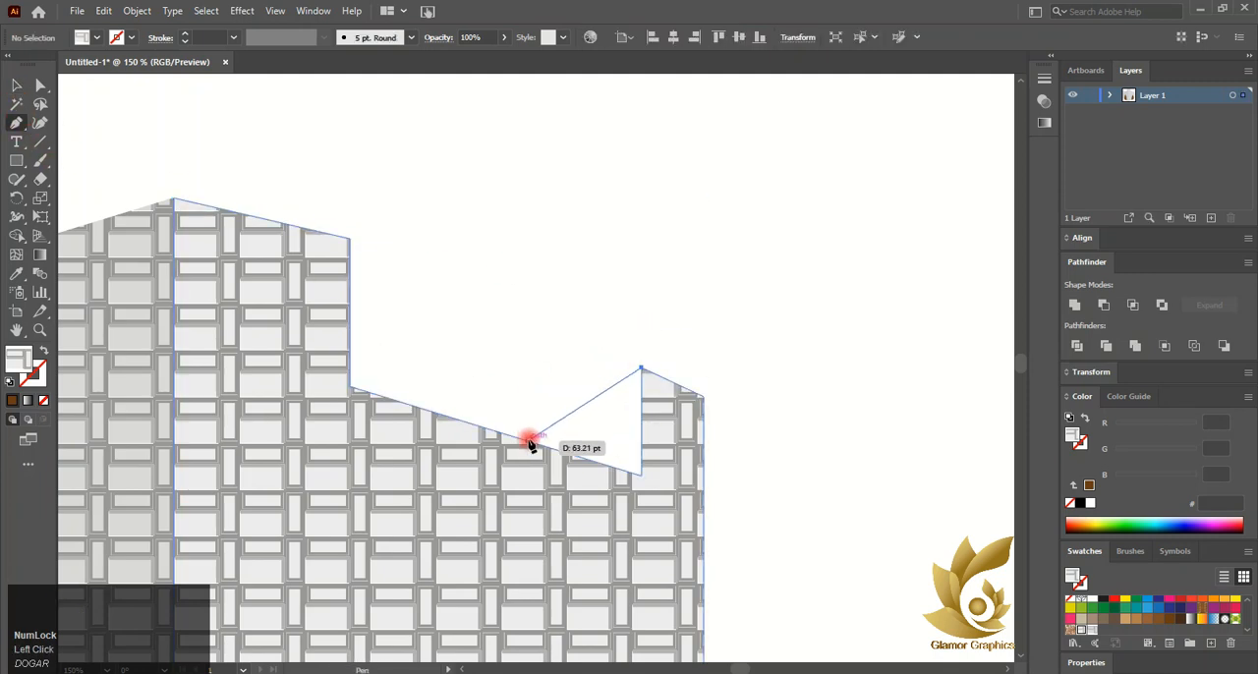
pyautogui.click(638, 477)
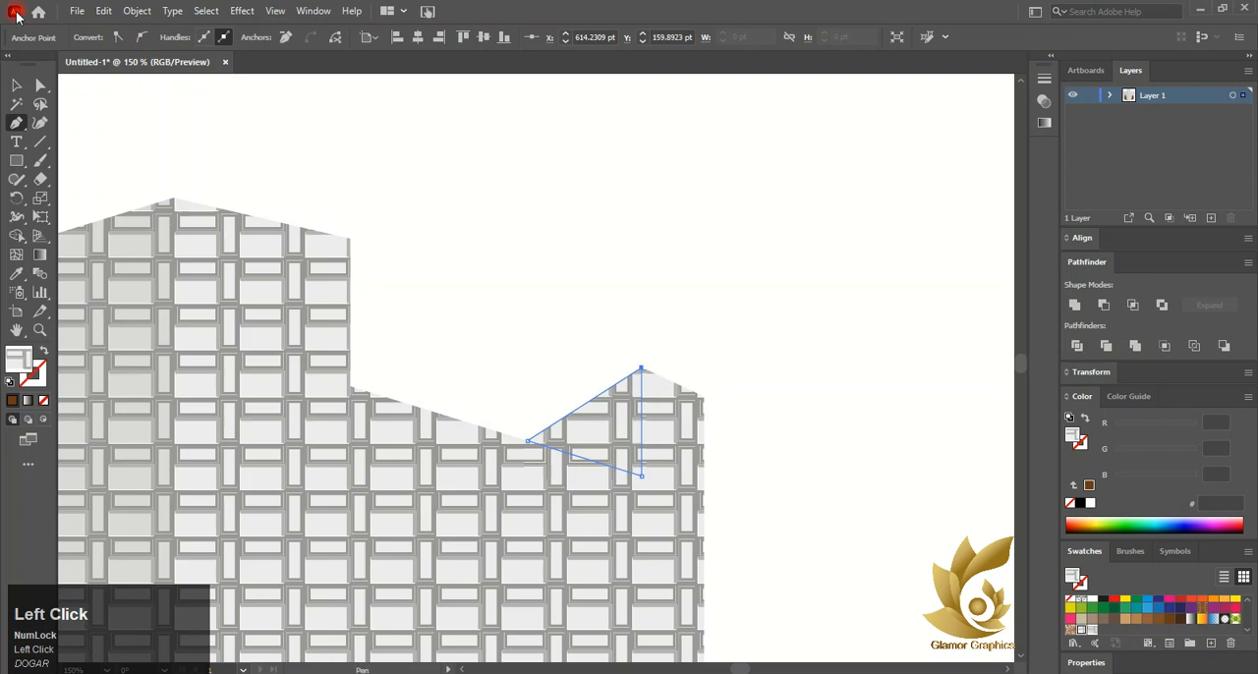
pyautogui.click(16, 85)
pyautogui.keyDown('alt'); pyautogui.scroll(-4, 108, 268); pyautogui.keyUp('alt')
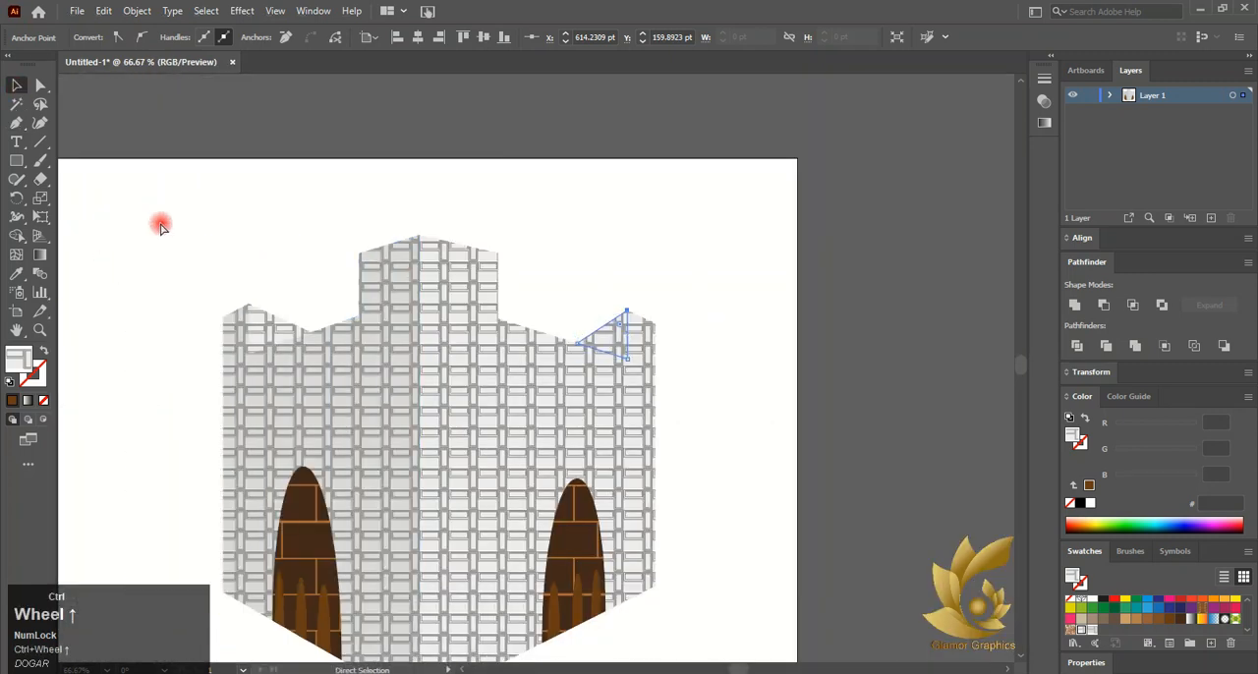
pyautogui.click(196, 265)
pyautogui.scroll(-1, 232, 305)
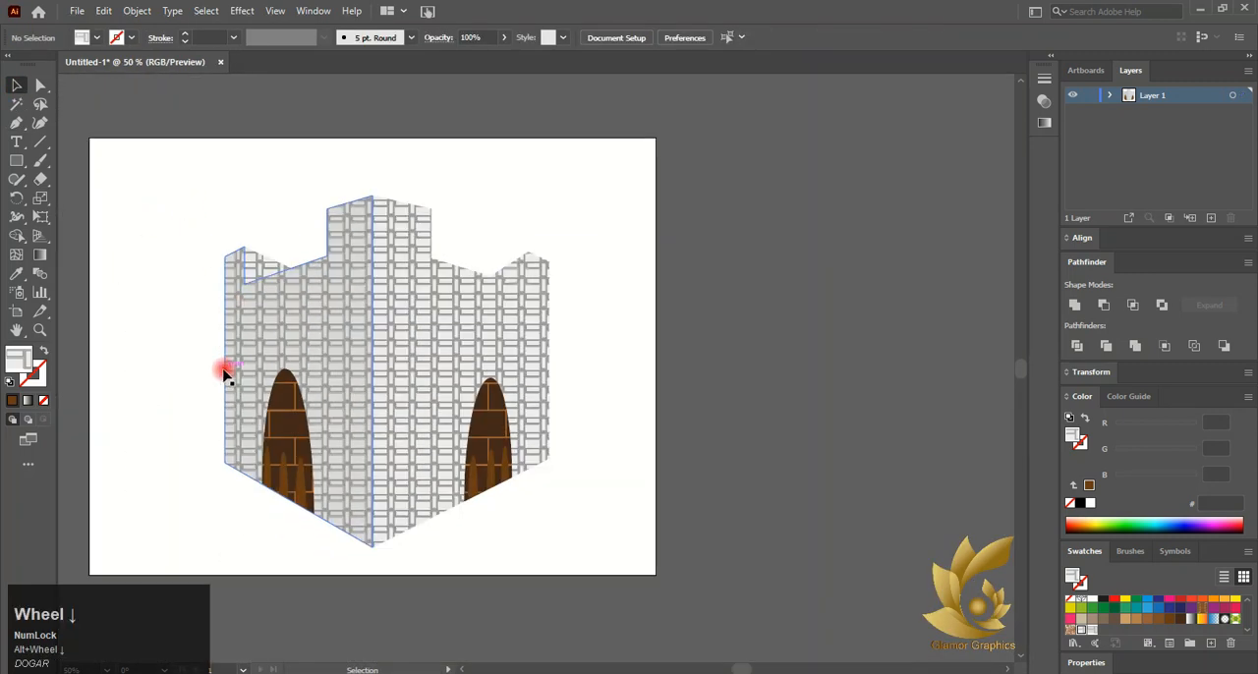
pyautogui.hscroll(-3, 224, 372)
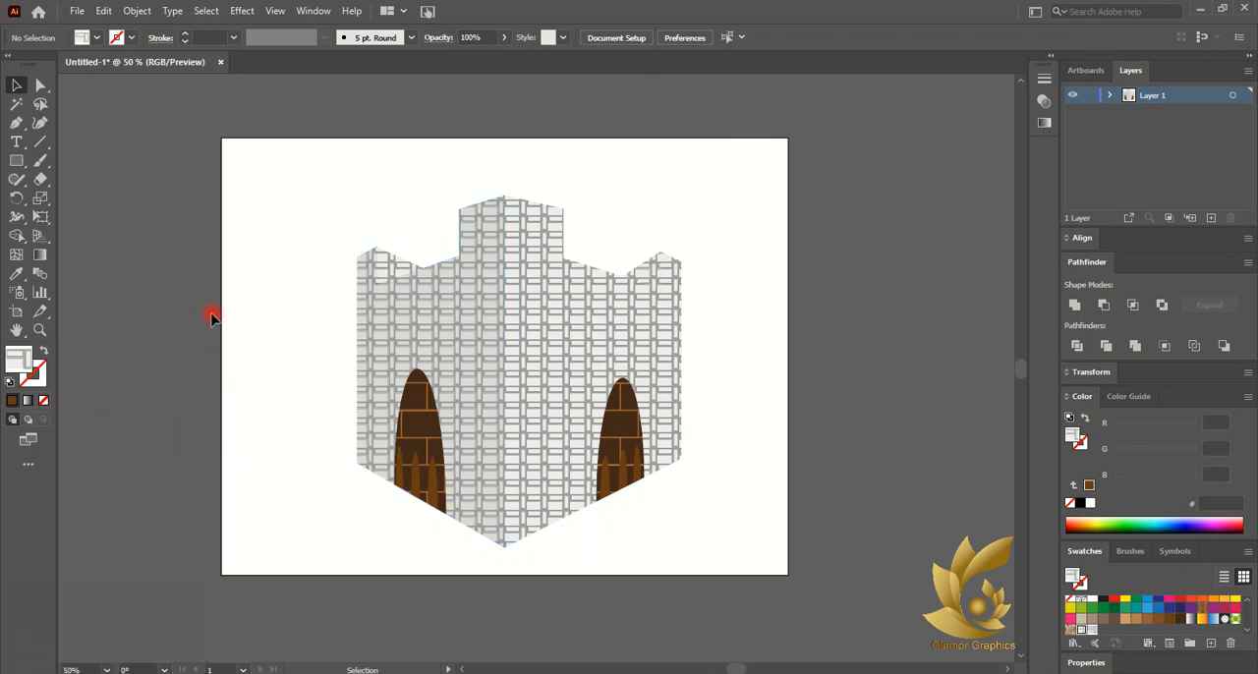
pyautogui.moveTo(293, 187); pyautogui.dragTo(674, 535)
pyautogui.click(292, 266)
pyautogui.scroll(1, 407, 318)
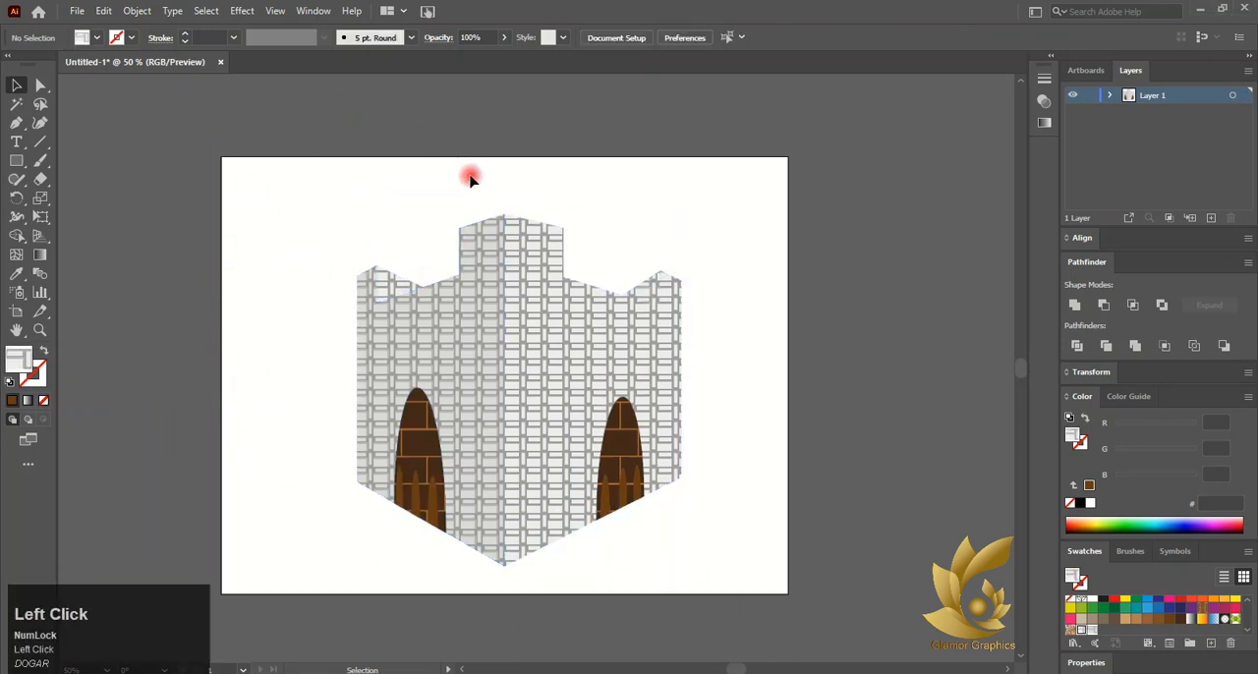
pyautogui.click(527, 237)
pyautogui.moveTo(521, 215); pyautogui.dragTo(511, 368)
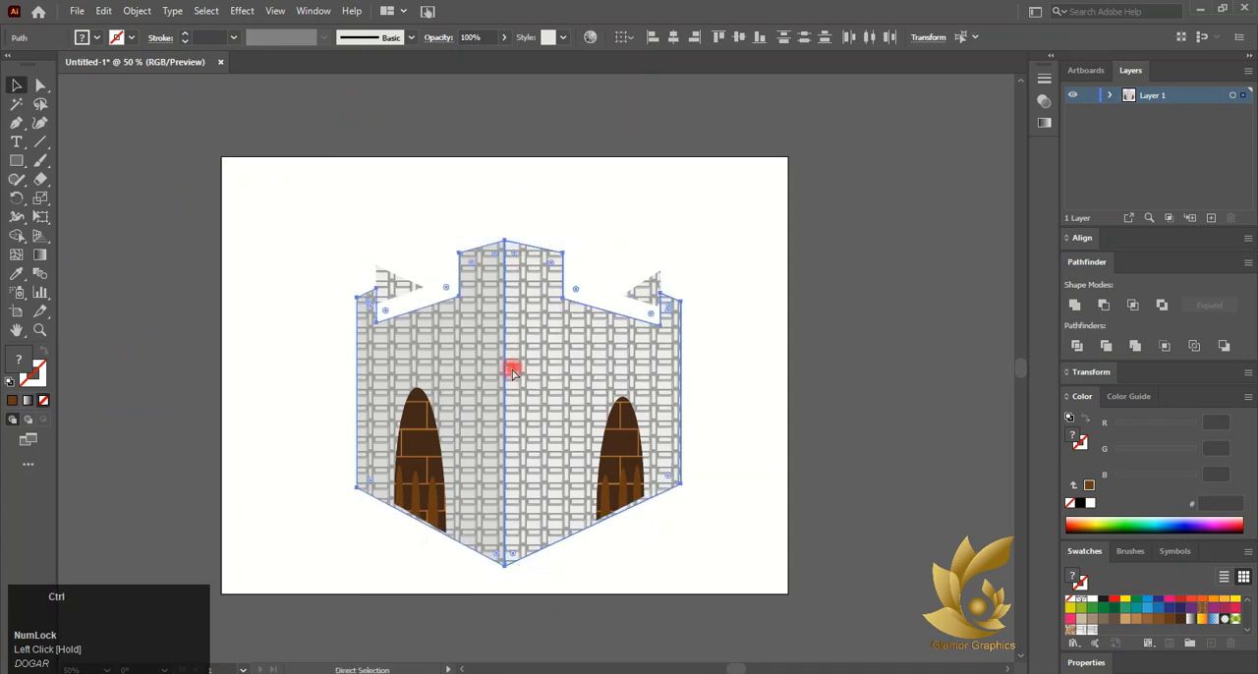
pyautogui.hotkey('ctrl', 'z')
pyautogui.click(323, 280)
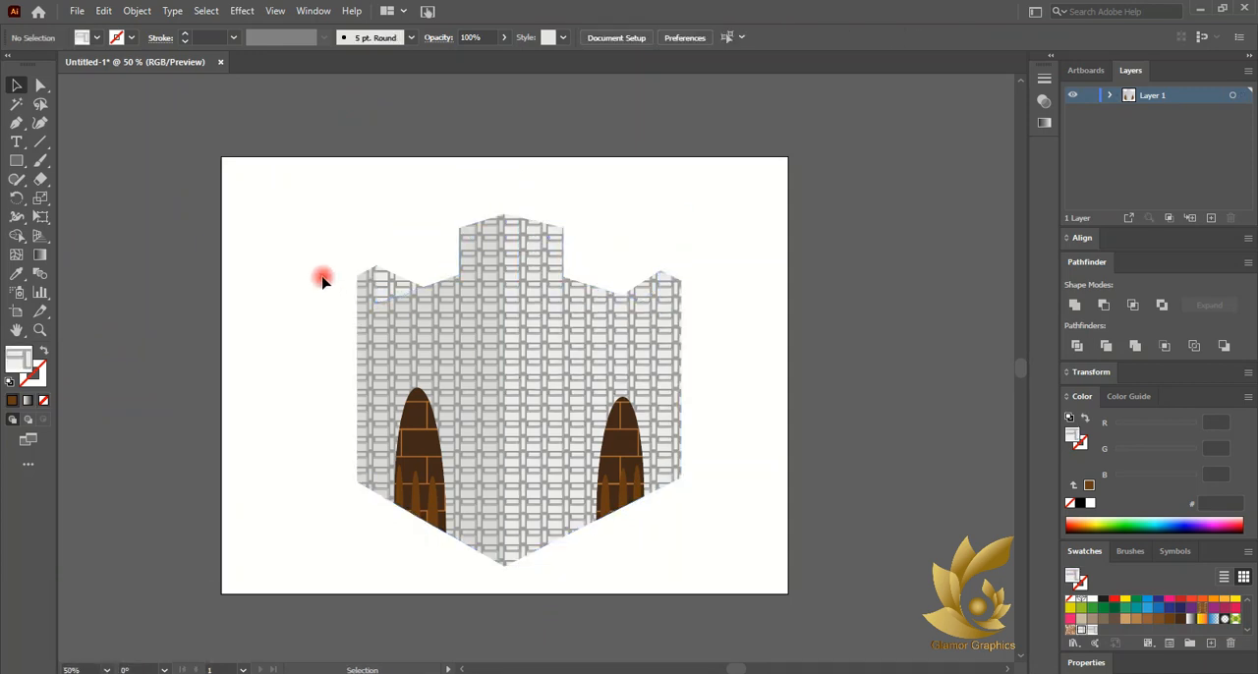
pyautogui.click(437, 455)
pyautogui.rightClick(17, 161)
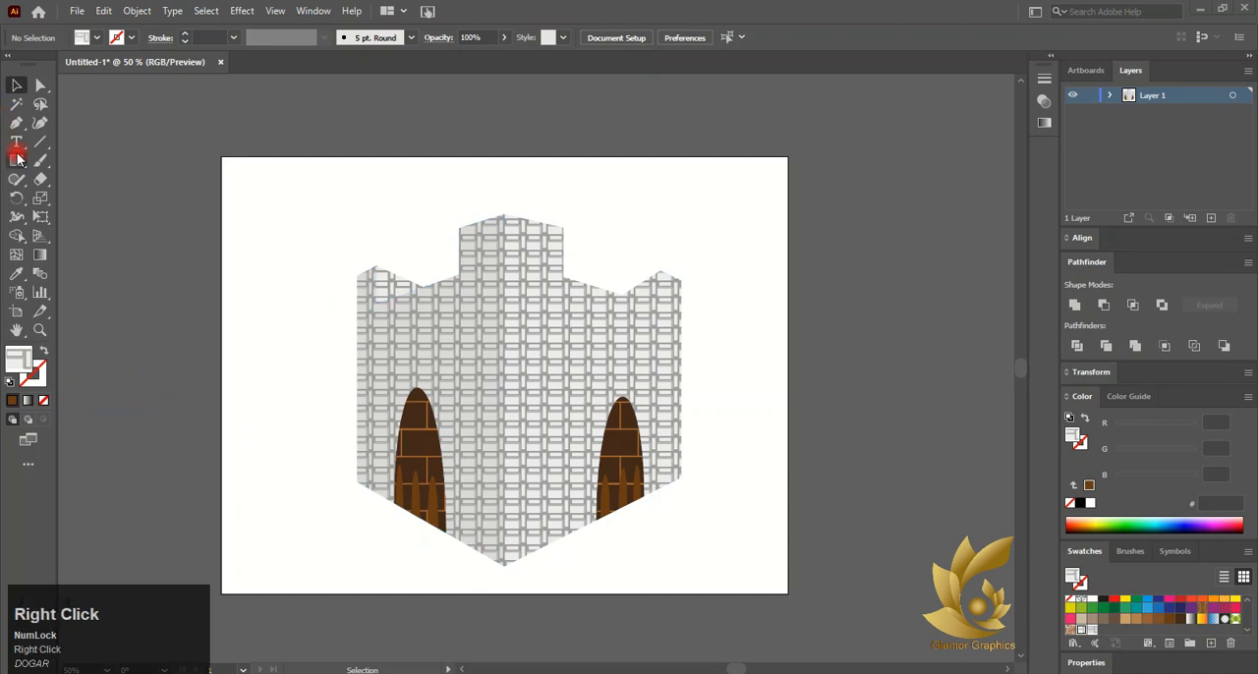
pyautogui.click(104, 197)
pyautogui.moveTo(114, 153); pyautogui.dragTo(351, 407)
pyautogui.press('v')
pyautogui.moveTo(222, 293); pyautogui.dragTo(204, 279)
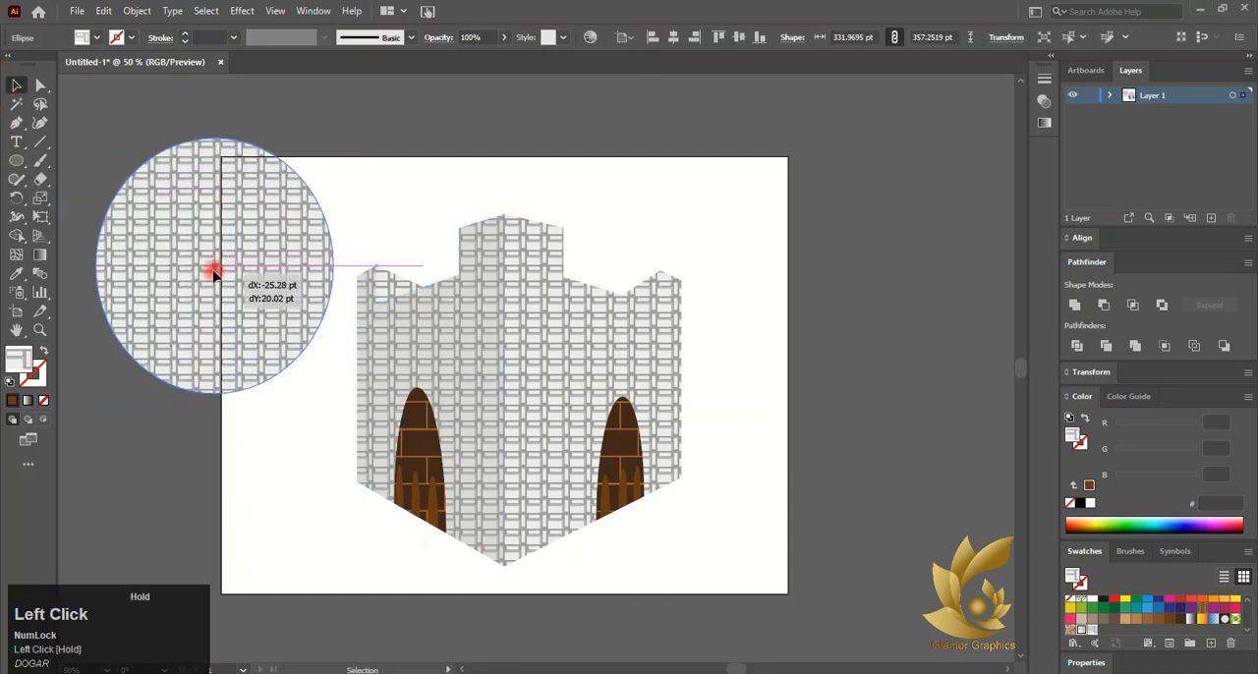
pyautogui.click(43, 401)
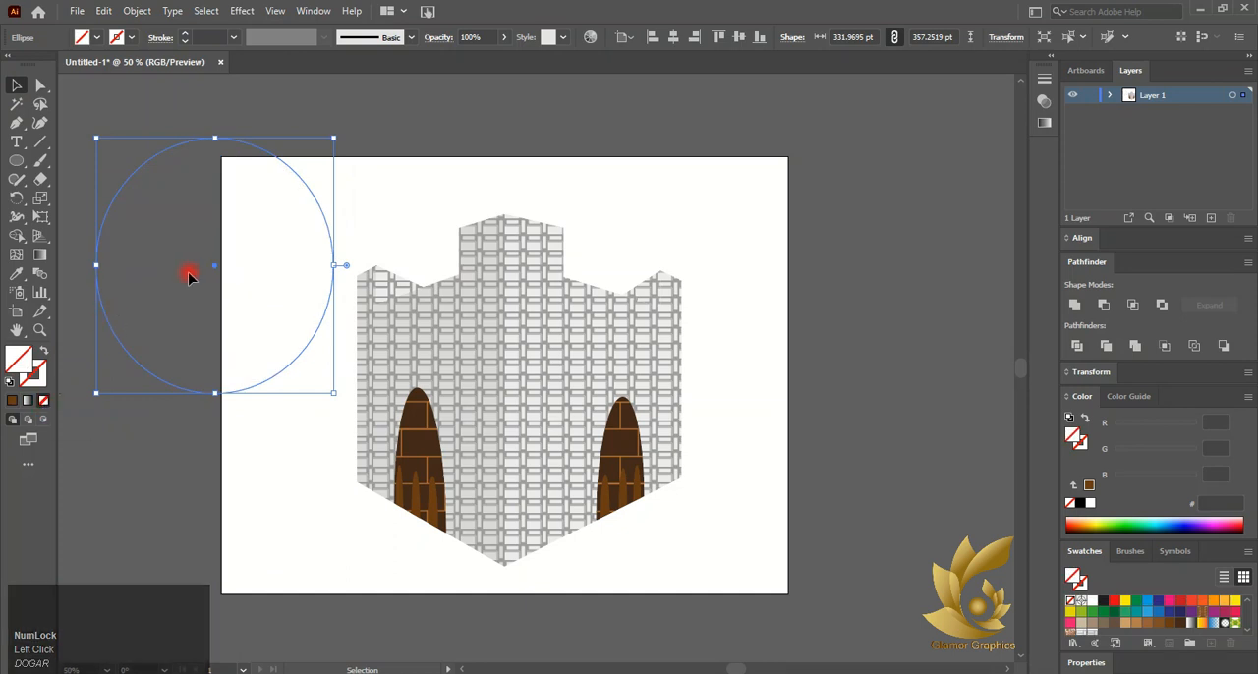
pyautogui.hotkey('ctrl', 'z')
pyautogui.hotkey('ctrl', 'z')
pyautogui.hotkey('ctrl', 'z')
# Draw a small rectangle beside the artboard with a light grey DADADA fill and no stroke
pyautogui.click(19, 163)
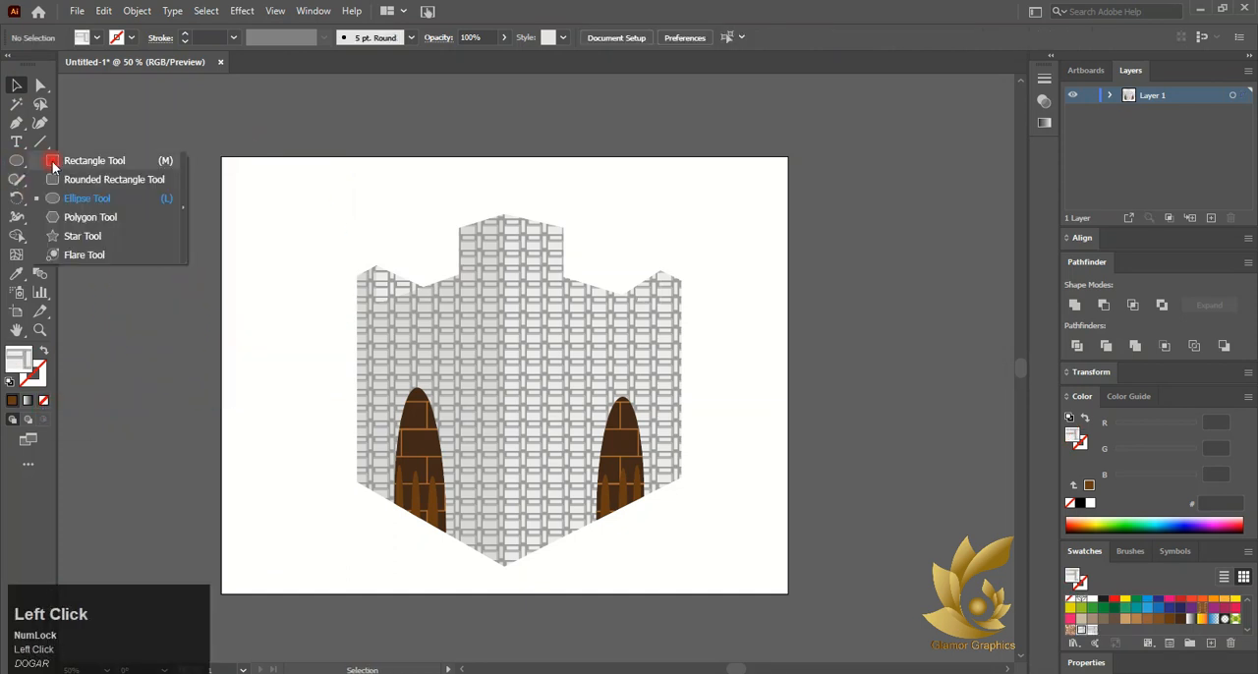
pyautogui.click(79, 161)
pyautogui.moveTo(156, 187); pyautogui.dragTo(209, 214)
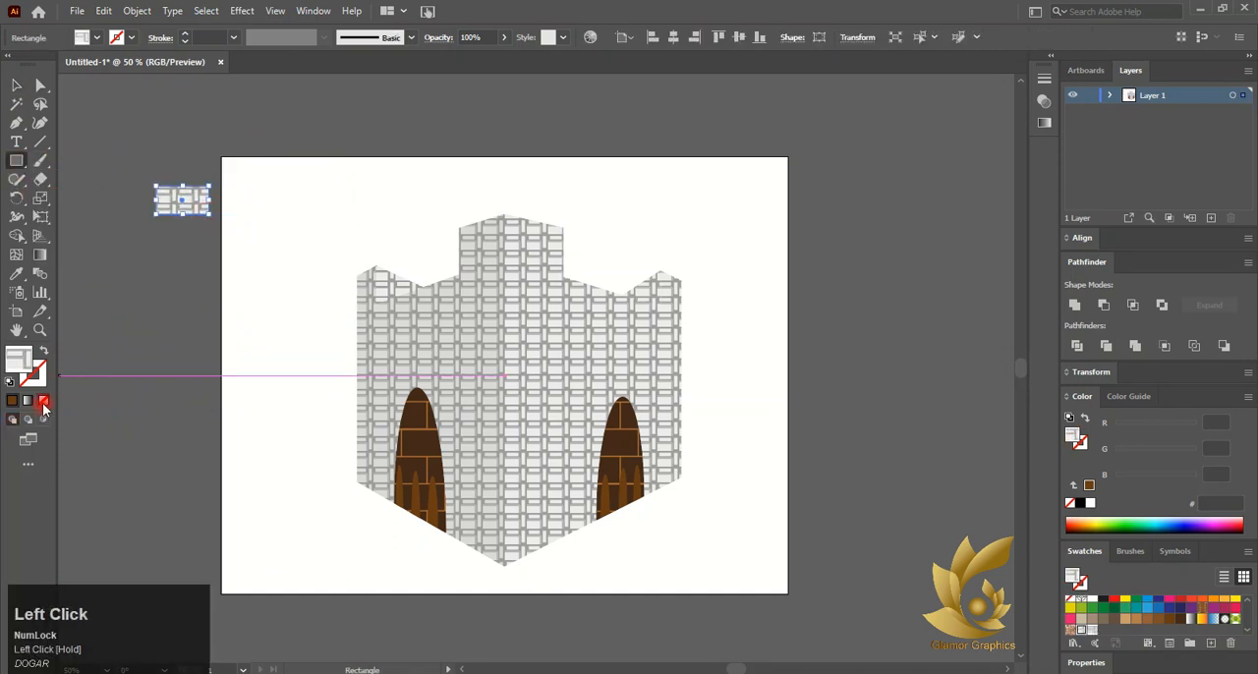
pyautogui.click(44, 401)
pyautogui.click(10, 381)
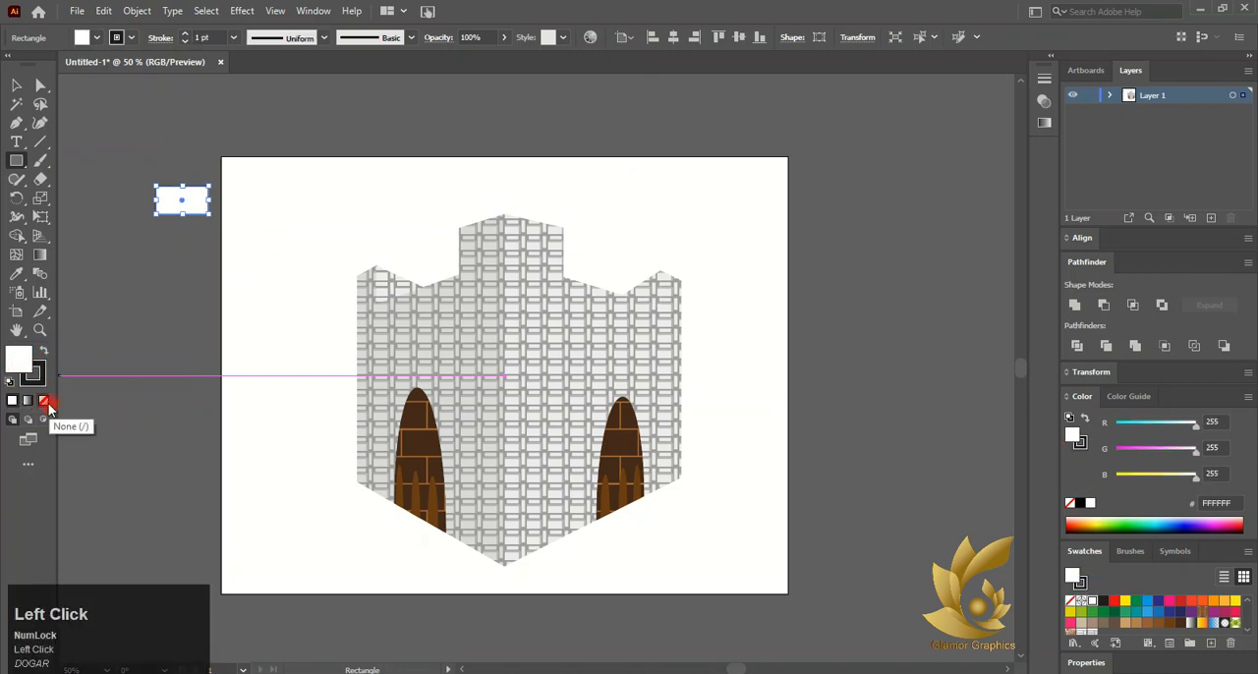
pyautogui.click(43, 401)
pyautogui.click(15, 86)
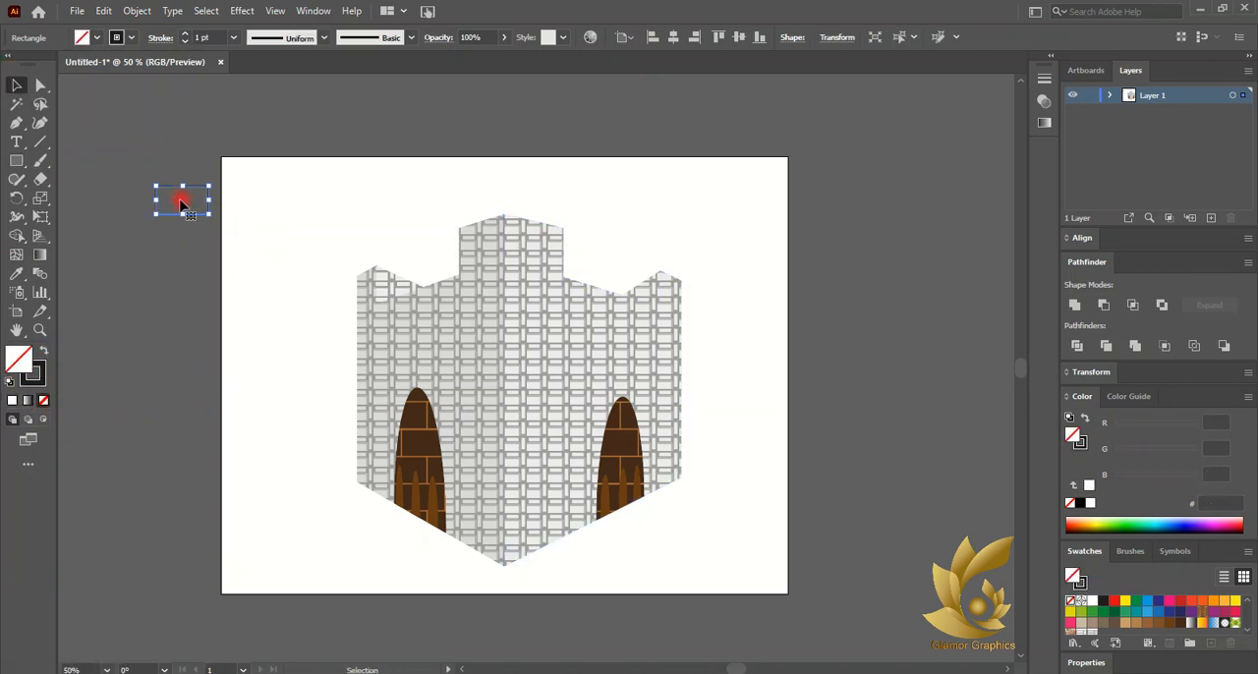
pyautogui.scroll(-3, 1162, 610)
pyautogui.click(1169, 614)
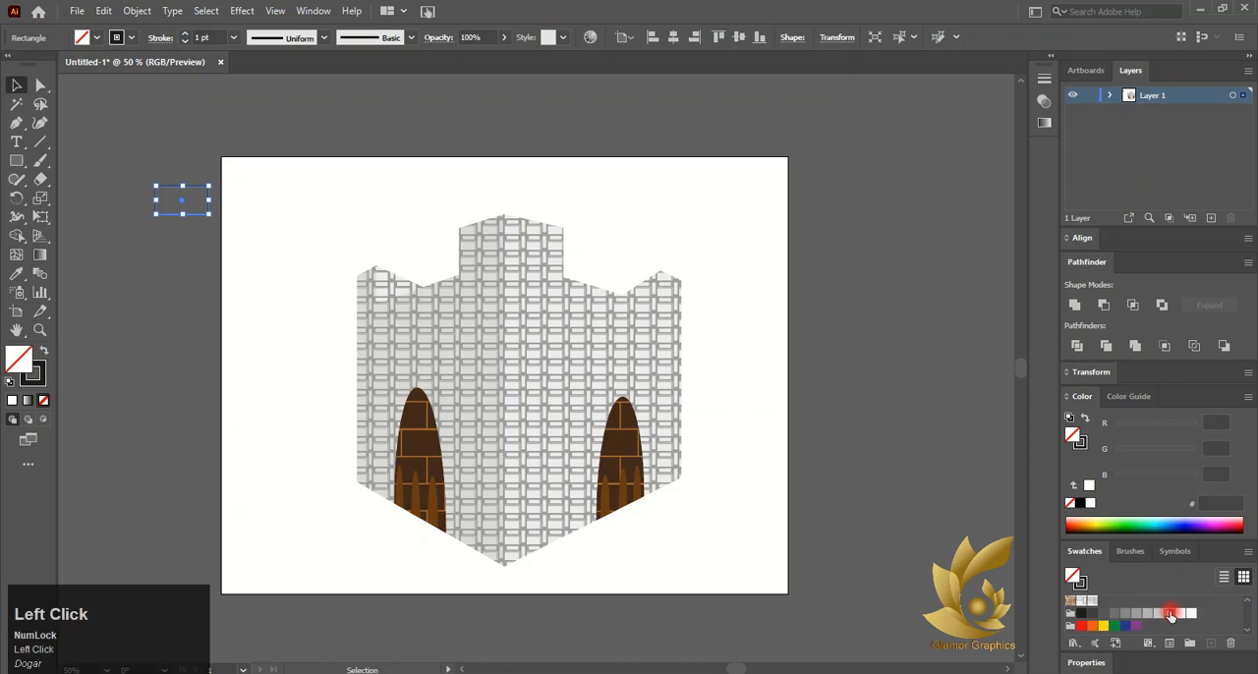
pyautogui.click(44, 399)
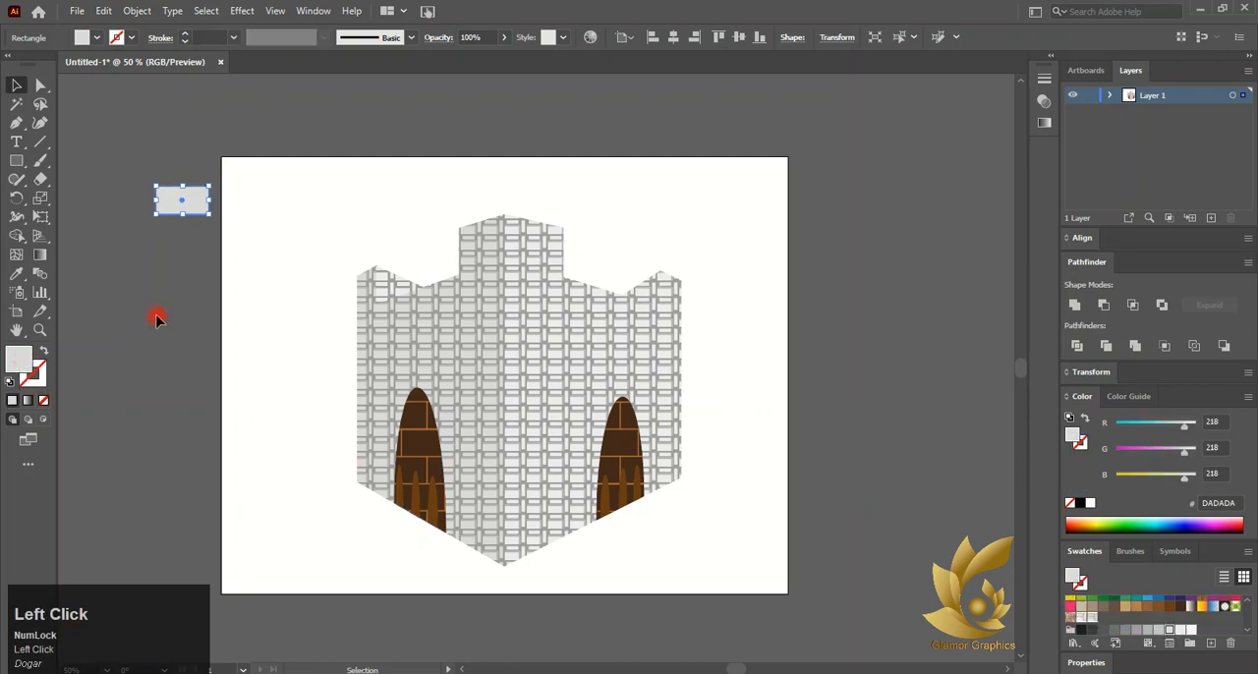
# Place a copy of the grey rectangle directly to the right of the original
pyautogui.keyDown('alt'); pyautogui.scroll(1, 184, 201); pyautogui.keyUp('alt')
pyautogui.keyDown('alt'); pyautogui.moveTo(183, 229); pyautogui.dragTo(680, 263); pyautogui.keyUp('alt')
pyautogui.keyDown('alt'); pyautogui.scroll(-1, 253, 232); pyautogui.keyUp('alt')
pyautogui.keyDown('alt'); pyautogui.scroll(-1, 252, 231); pyautogui.keyUp('alt')
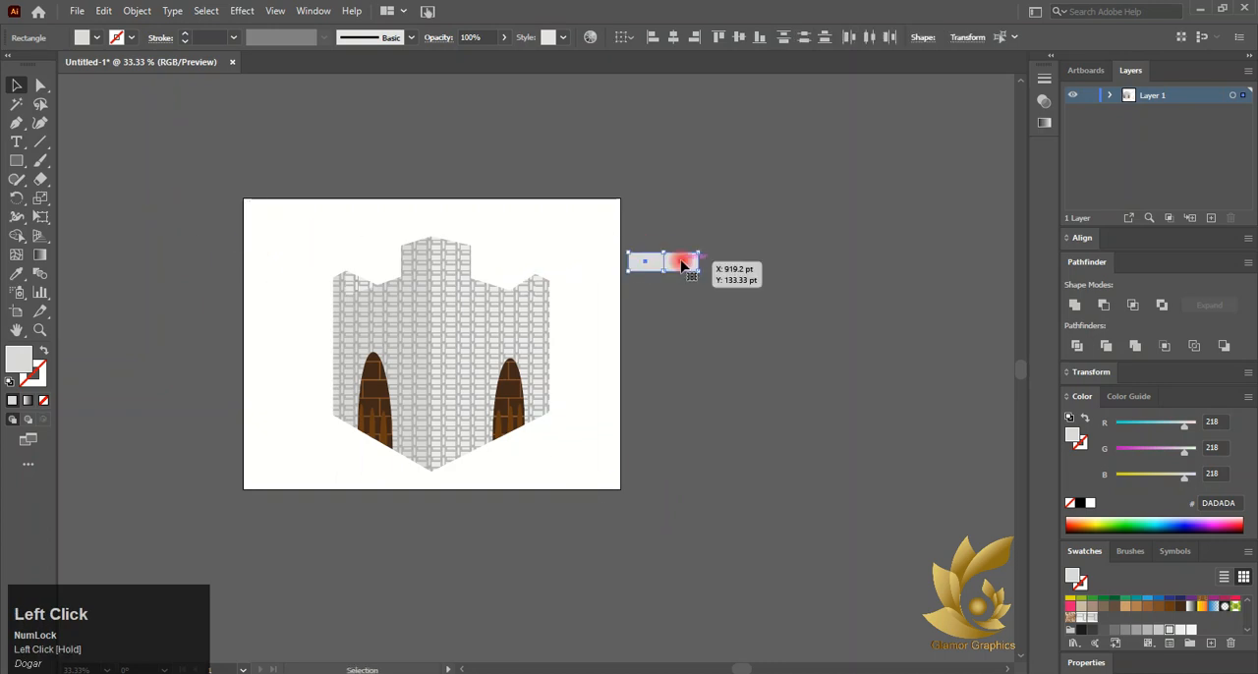
pyautogui.keyDown('alt'); pyautogui.scroll(2, 680, 265); pyautogui.keyUp('alt')
pyautogui.click(677, 277)
pyautogui.moveTo(676, 269); pyautogui.dragTo(809, 266)
pyautogui.hotkey('ctrl', 'z')
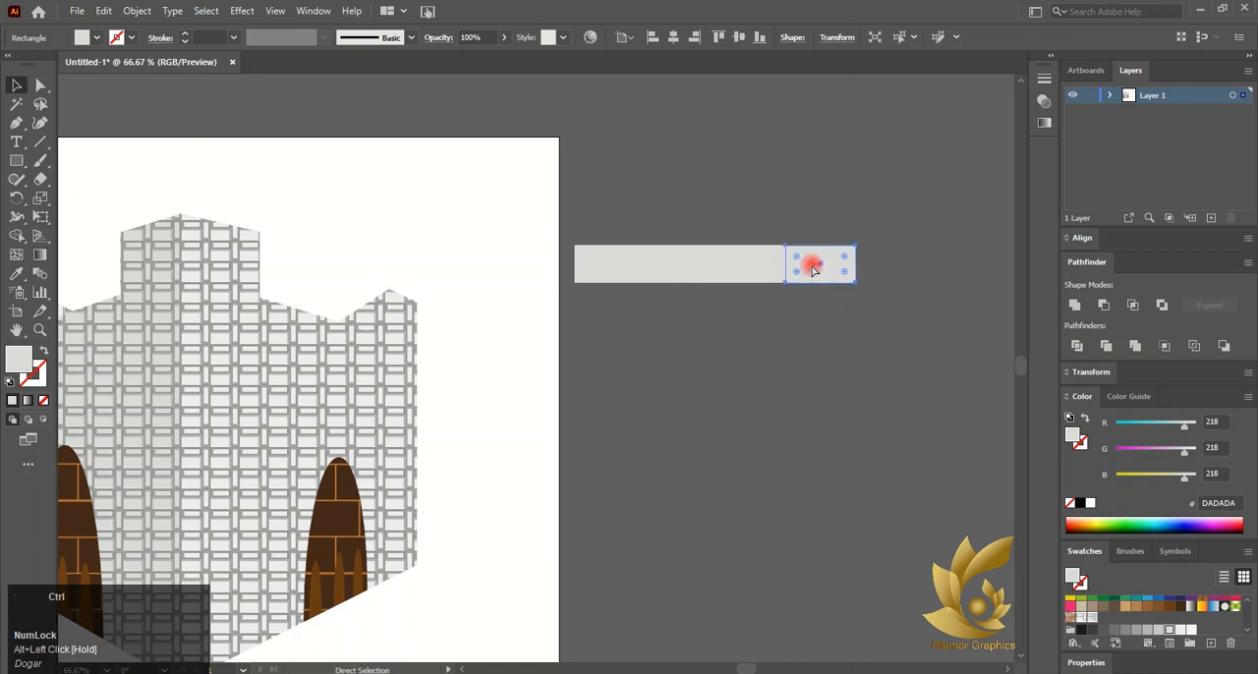
pyautogui.hotkey('ctrl', 'd')
pyautogui.hotkey('ctrl', 'd')
pyautogui.hotkey('ctrl', 'd')
pyautogui.scroll(-1, 791, 334)
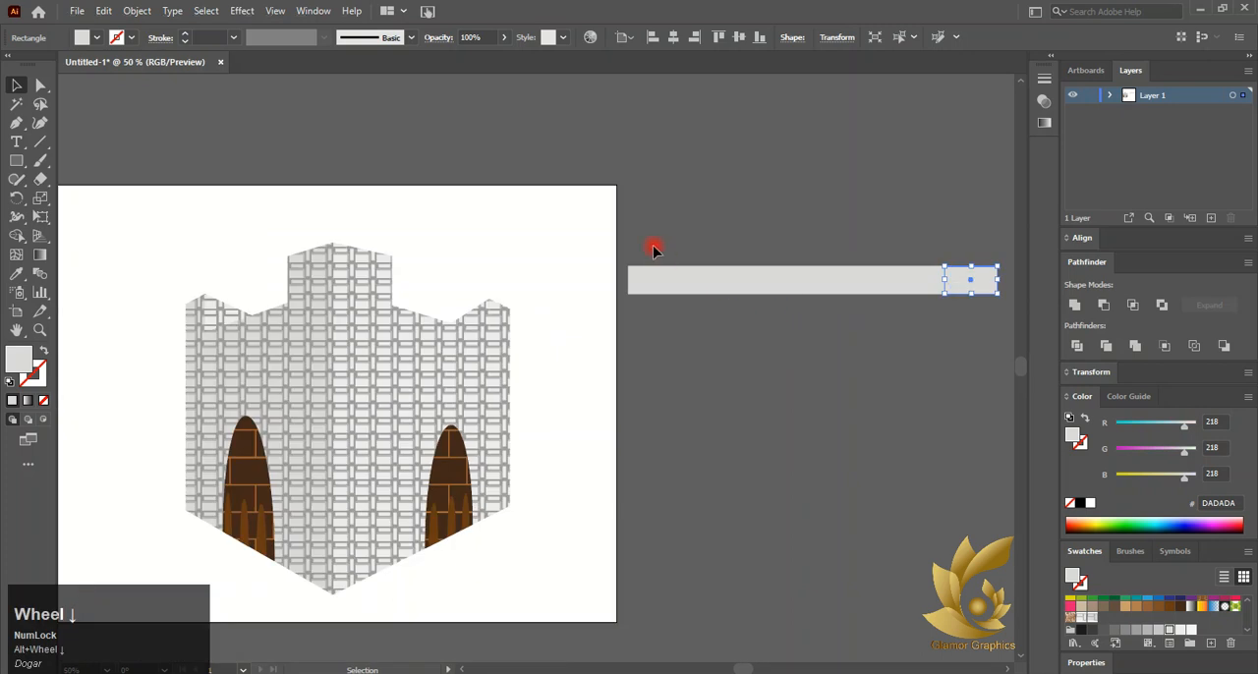
pyautogui.hotkey('ctrl', 'z')
pyautogui.hotkey('ctrl', 'z')
pyautogui.hotkey('ctrl', 'z')
pyautogui.hotkey('ctrl', 'z')
pyautogui.hotkey('ctrl', 'z')
pyautogui.hotkey('ctrl', 'z')
pyautogui.hotkey('ctrl', 'z')
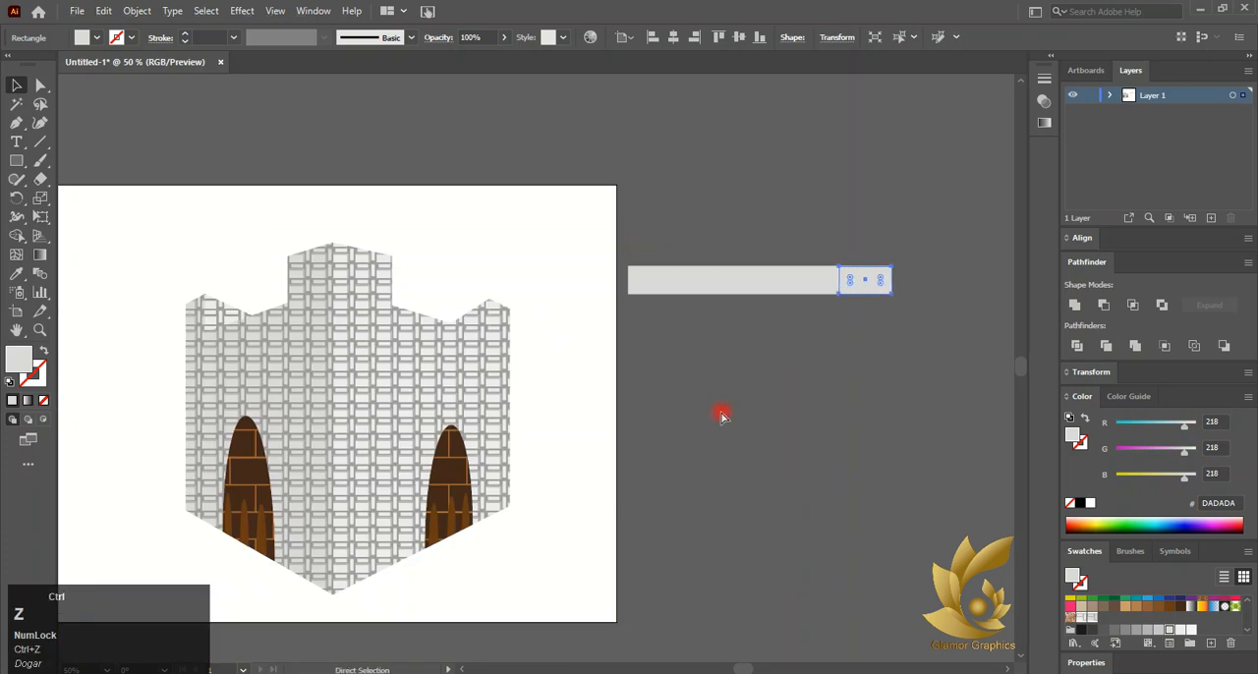
# Move the grey rectangle next to the artboard's upper right corner
pyautogui.hscroll(-2, 175, 274)
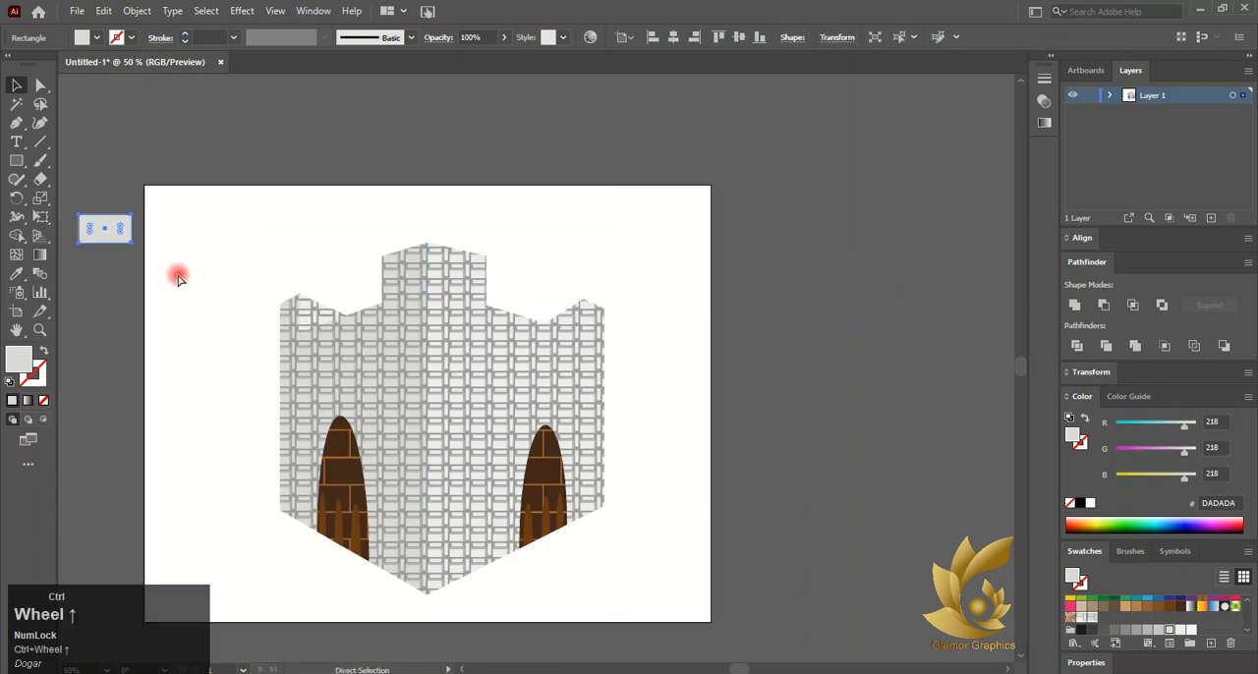
pyautogui.moveTo(112, 235)
pyautogui.mouseDown()
pyautogui.moveTo(618, 240)
pyautogui.moveTo(783, 257)
pyautogui.mouseUp()
# Add a stroke to the brick rectangle and pick a light grey stroke colour in the Color Picker
pyautogui.click(41, 377)
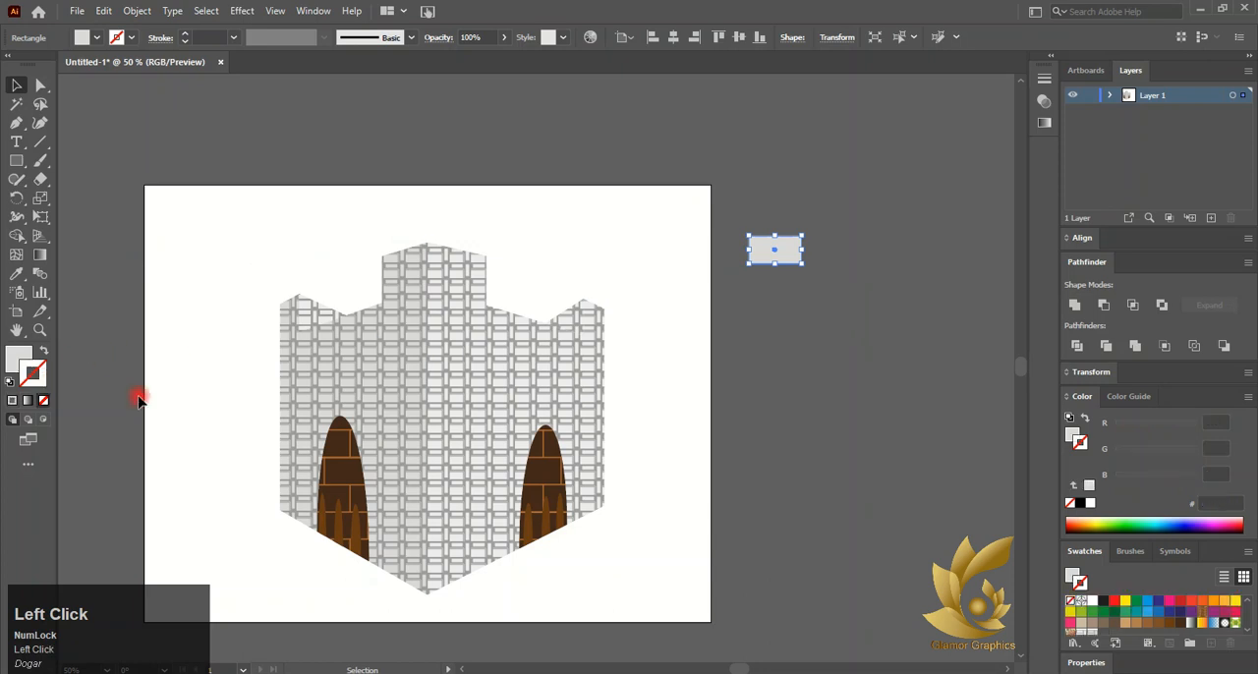
pyautogui.click(11, 400)
pyautogui.doubleClick(19, 357)
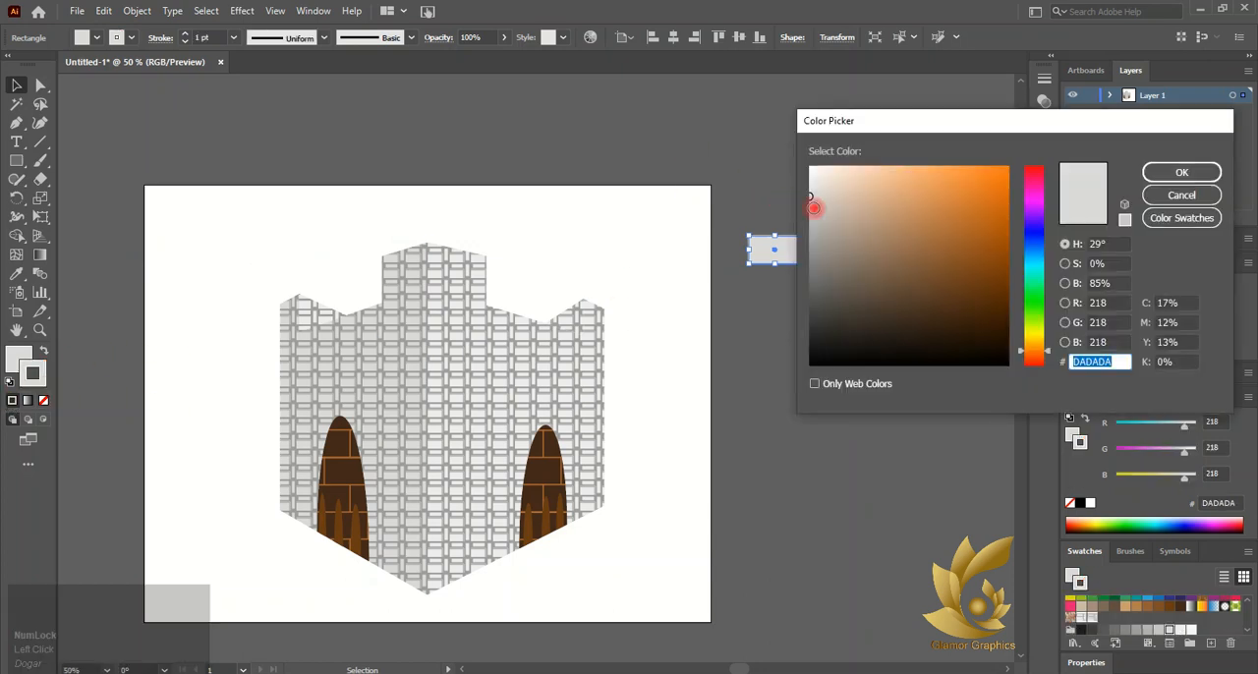
pyautogui.moveTo(814, 207); pyautogui.dragTo(812, 187)
pyautogui.click(1153, 177)
# Save the grid of grey brick rectangles as a new pattern swatch
pyautogui.click(897, 315)
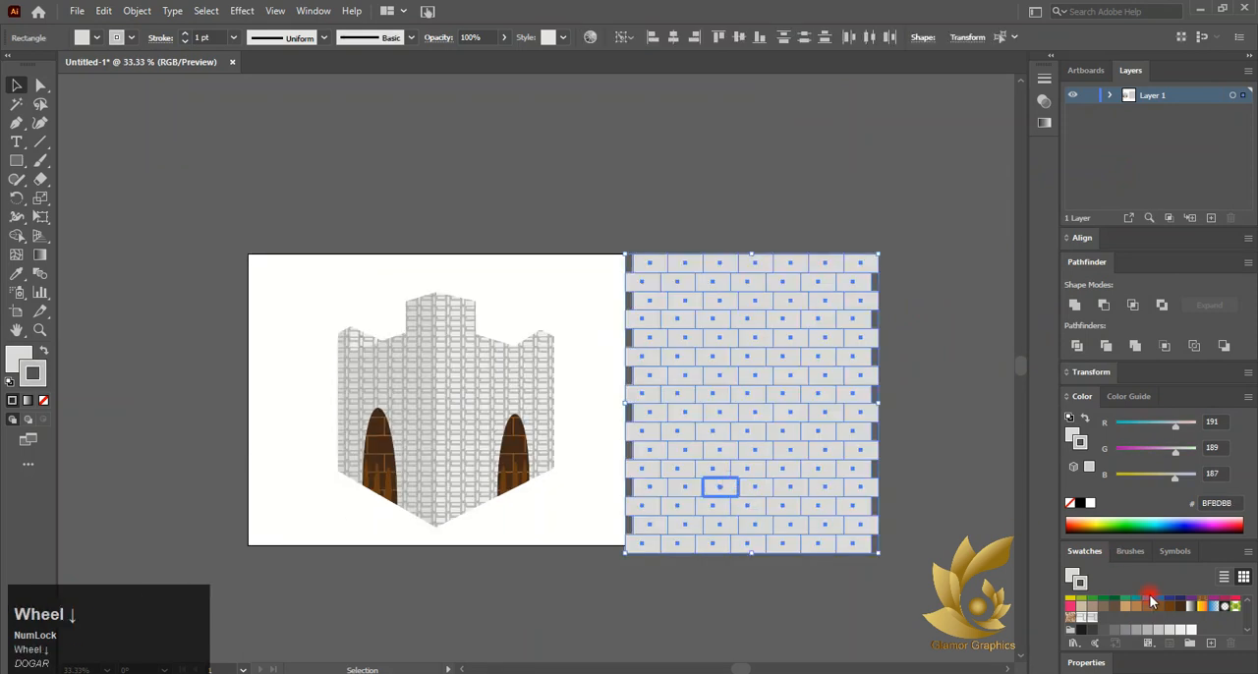
pyautogui.click(1248, 632)
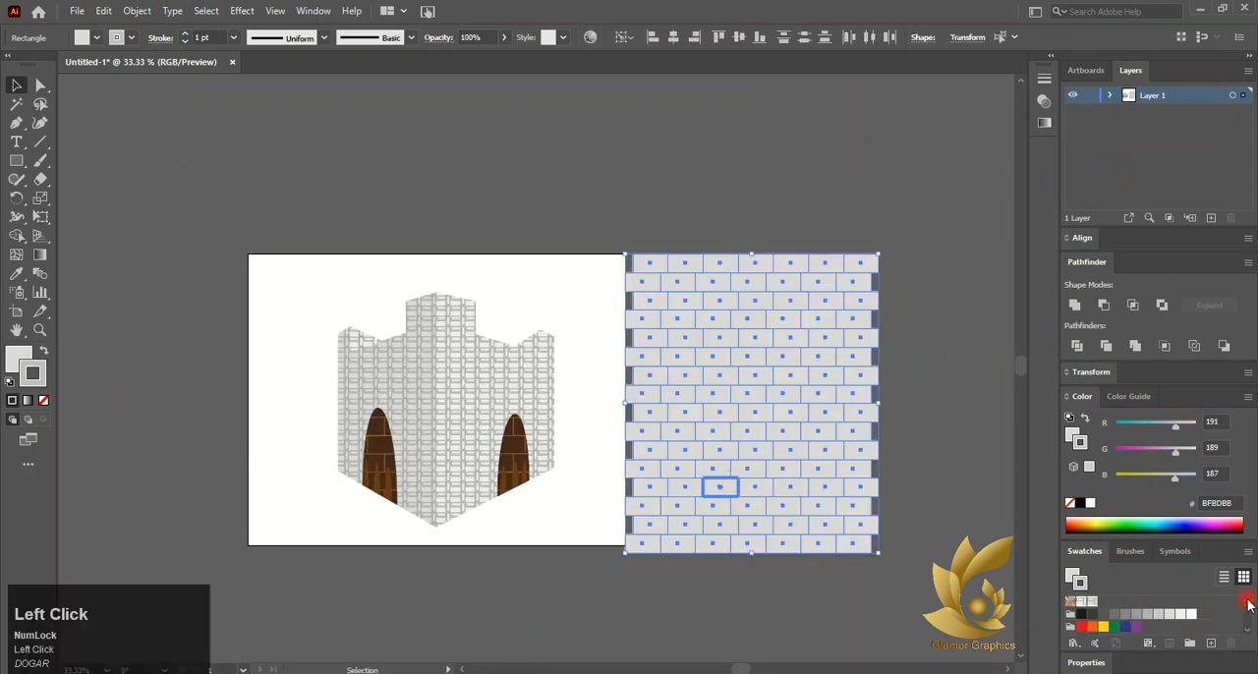
pyautogui.click(1248, 600)
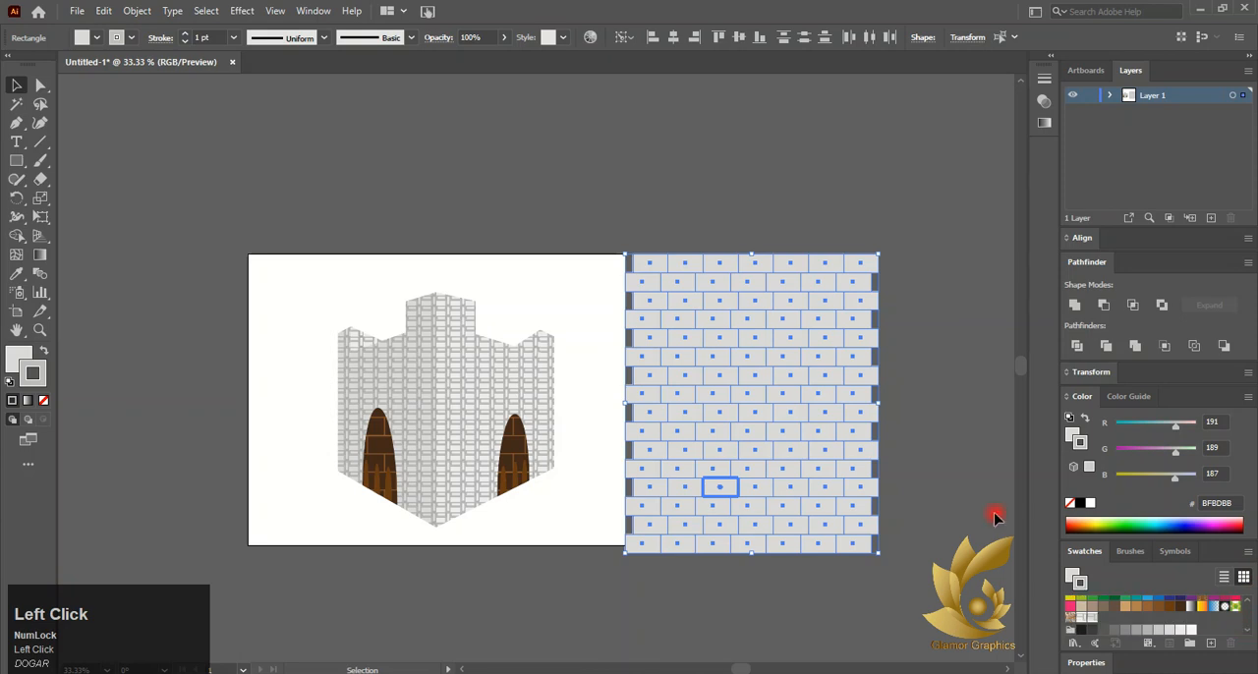
pyautogui.moveTo(738, 411); pyautogui.dragTo(1123, 636)
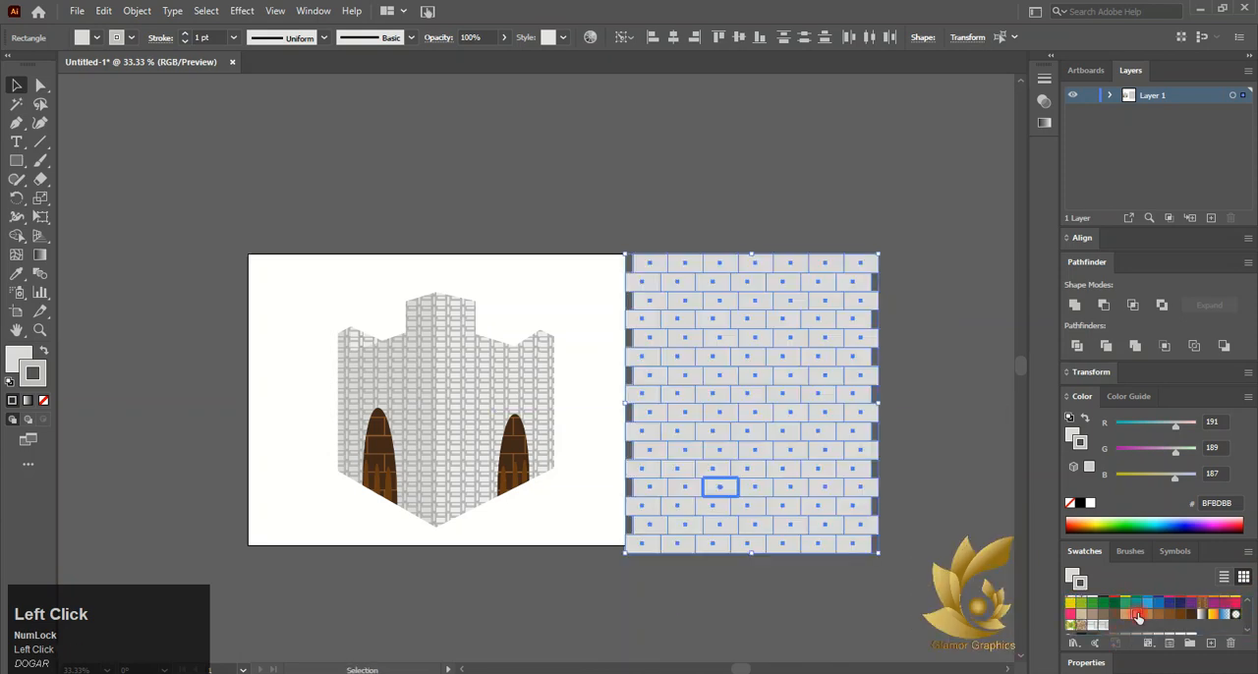
# Delete the brick grid from the canvas
pyautogui.click(963, 591)
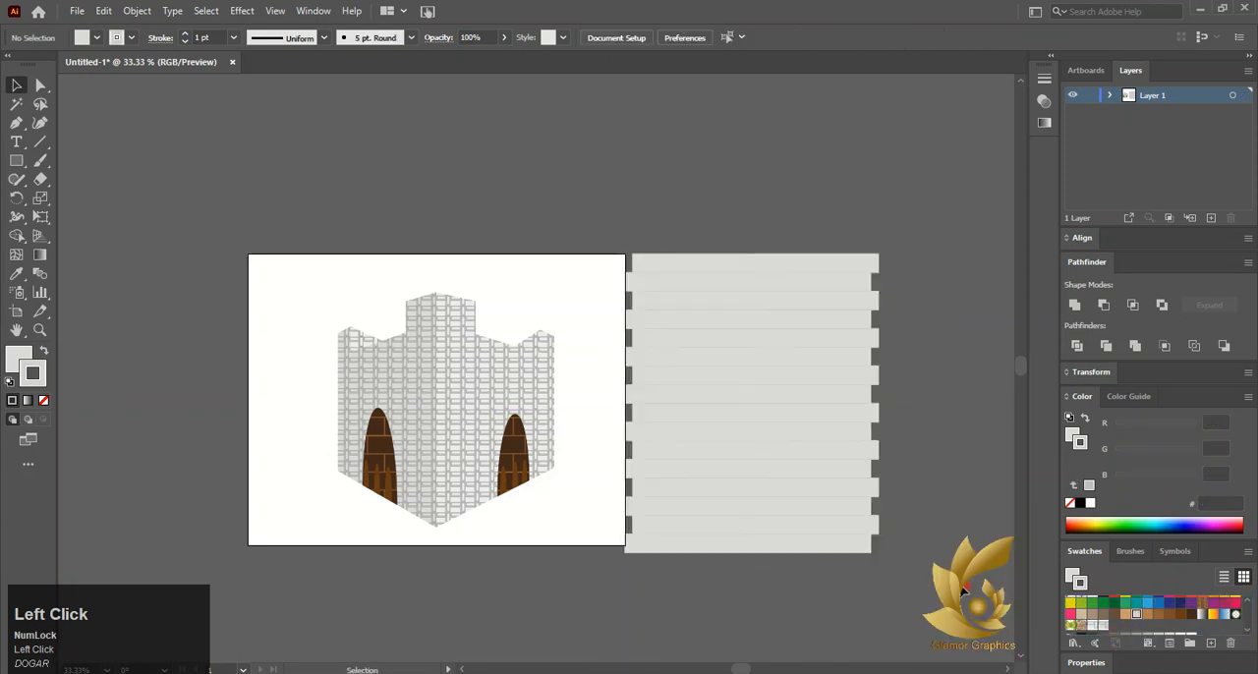
pyautogui.click(649, 564)
pyautogui.press('Delete')
# Draw a large rectangle with a light grey fill and no stroke to the right of the artboard
pyautogui.scroll(1, 500, 537)
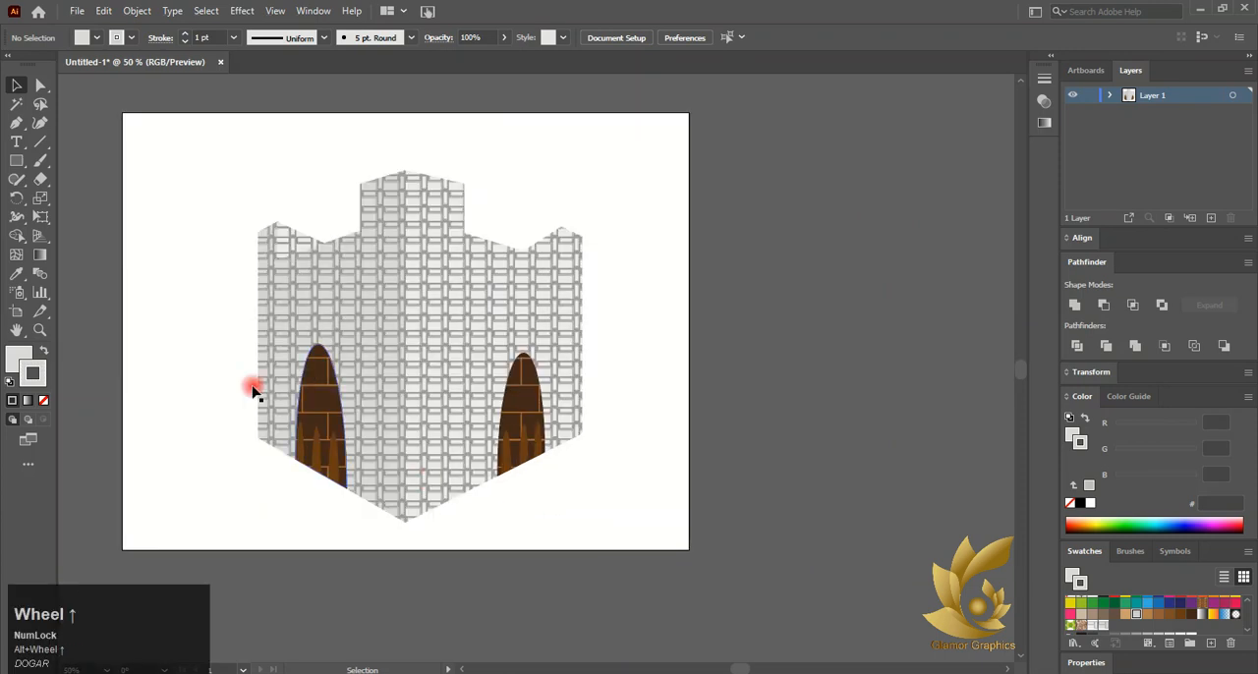
pyautogui.rightClick(16, 160)
pyautogui.click(84, 161)
pyautogui.click(44, 400)
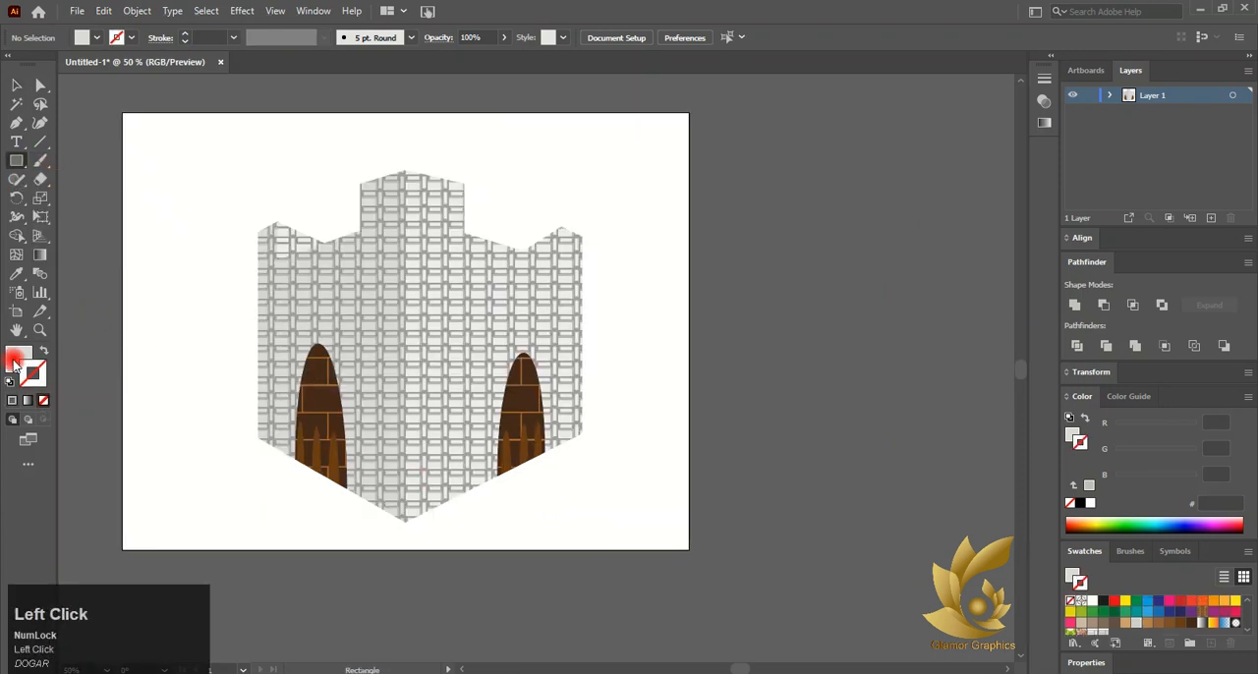
pyautogui.click(19, 360)
pyautogui.moveTo(653, 188)
pyautogui.mouseDown()
pyautogui.moveTo(891, 458)
pyautogui.moveTo(944, 495)
pyautogui.mouseUp()
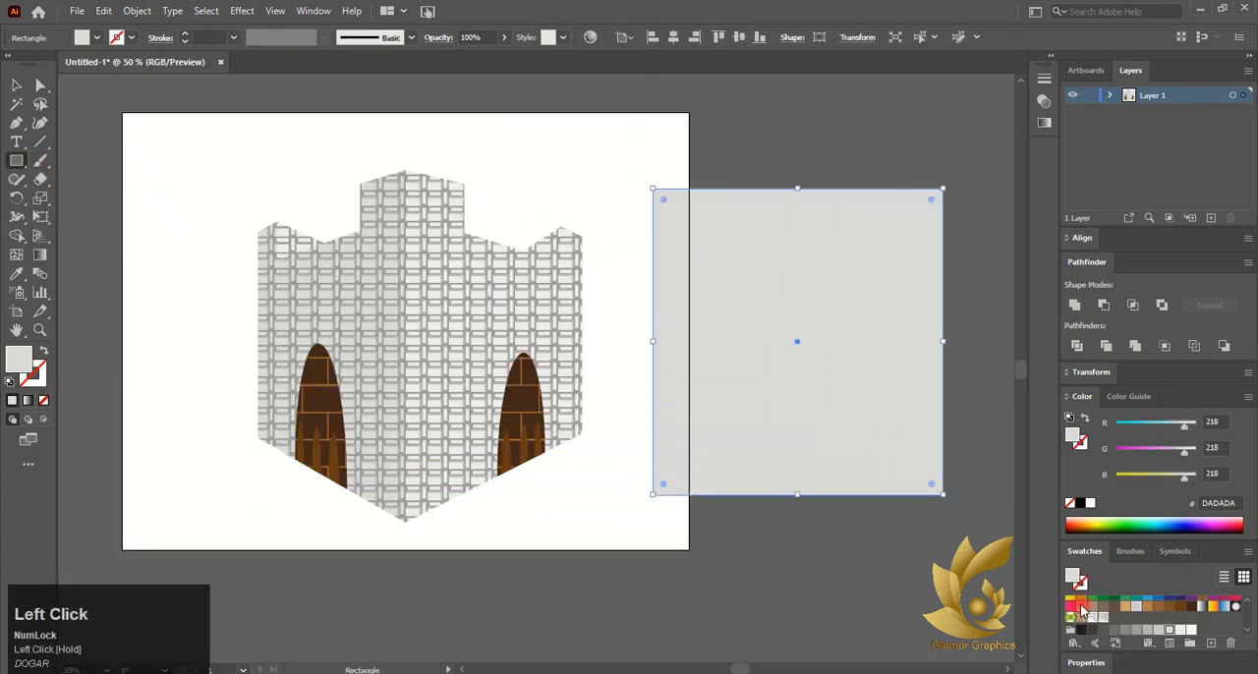
# Undo the swatch change and the large grey rectangle
pyautogui.click(1137, 608)
pyautogui.click(16, 86)
pyautogui.hotkey('ctrl', 'z')
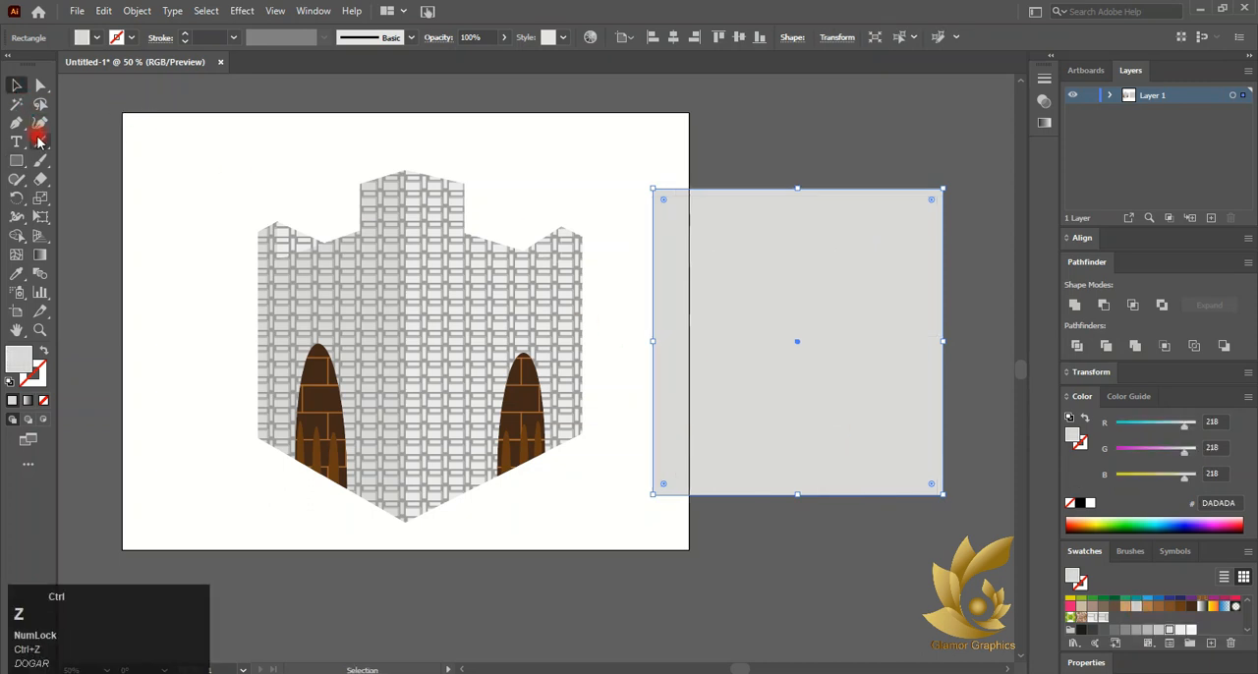
pyautogui.hotkey('ctrl', 'z')
# Draw a circle about 428 pt in diameter to the right of the artboard
pyautogui.rightClick(17, 161)
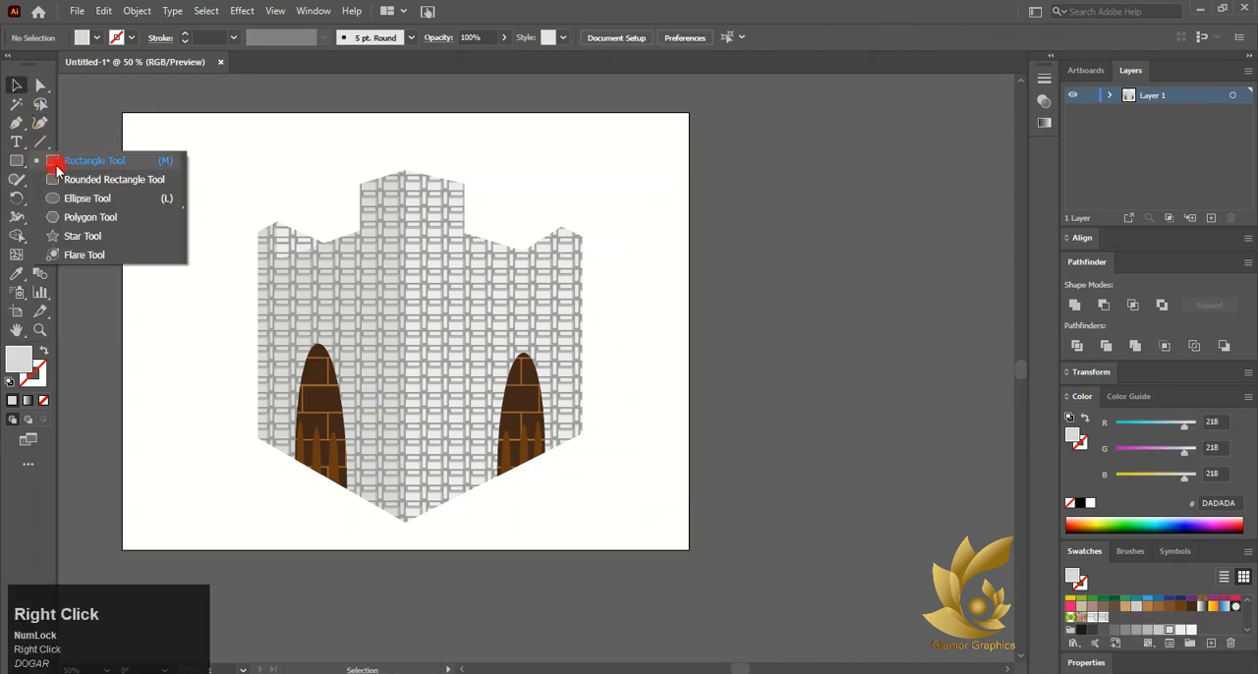
pyautogui.click(174, 202)
pyautogui.moveTo(667, 177); pyautogui.dragTo(972, 483)
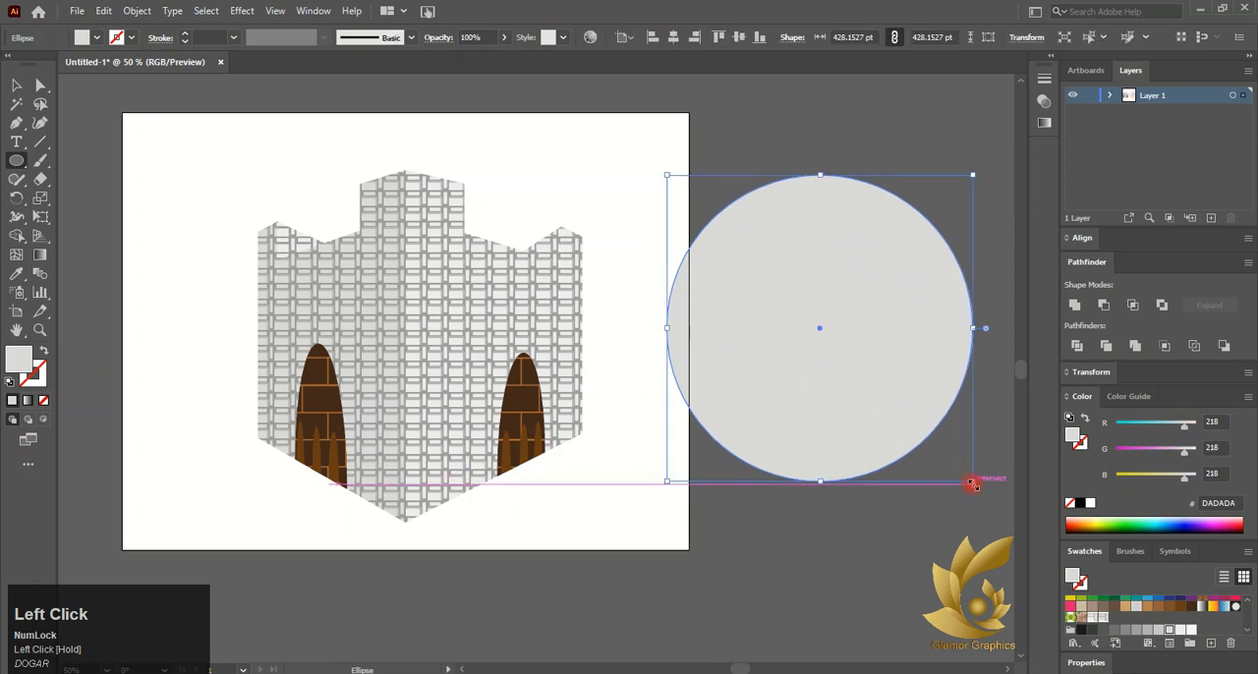
# Draw a rectangle covering the lower half of the circle
pyautogui.rightClick(17, 161)
pyautogui.click(153, 176)
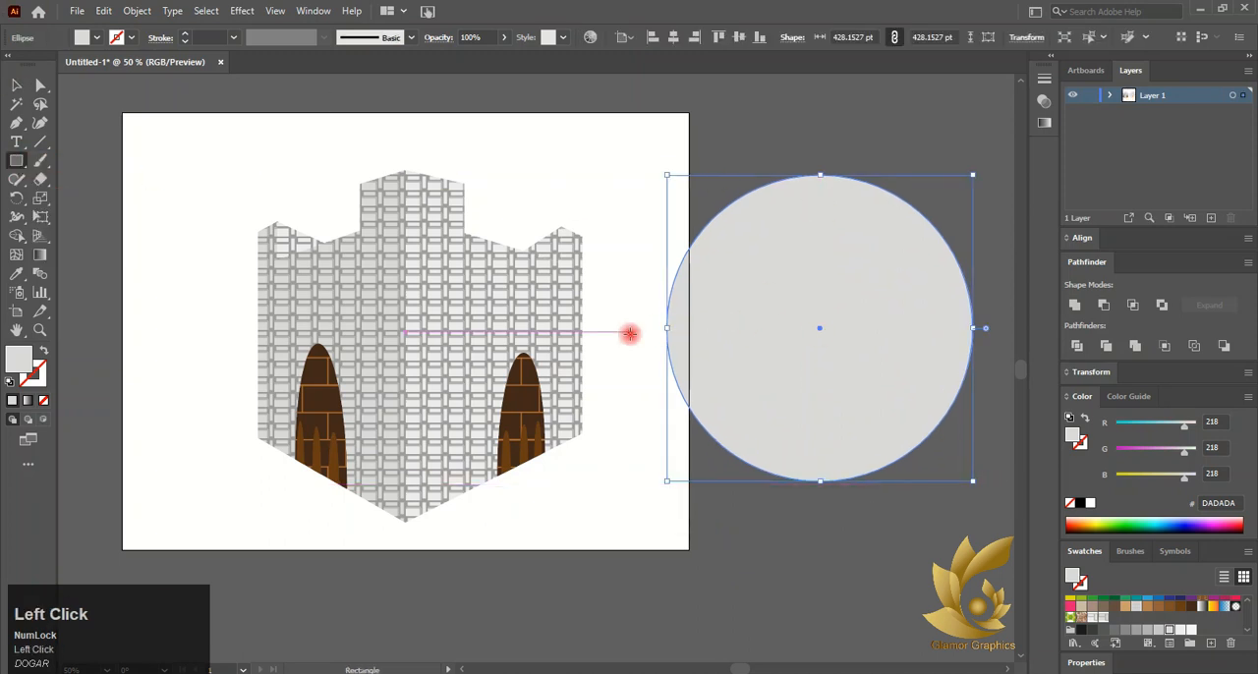
pyautogui.moveTo(630, 335); pyautogui.dragTo(910, 529)
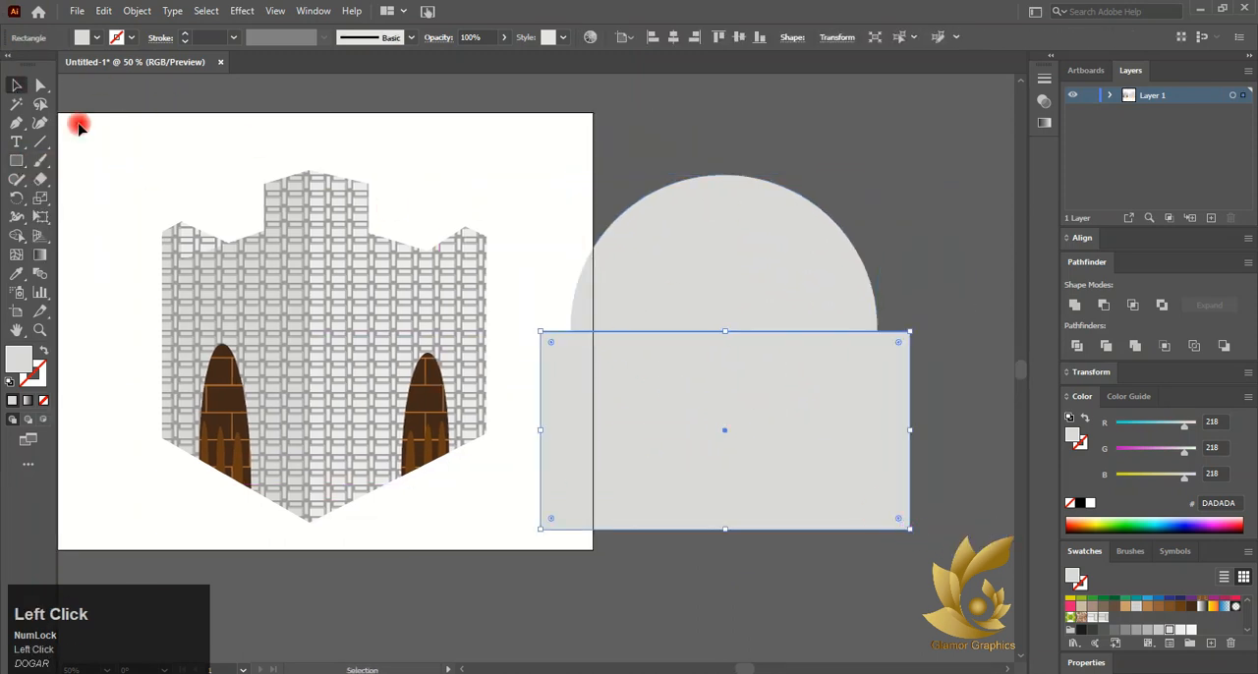
pyautogui.moveTo(726, 531); pyautogui.dragTo(726, 541)
# Align the rectangle to the circle's centre and subtract it to leave a semicircle
pyautogui.click(730, 315)
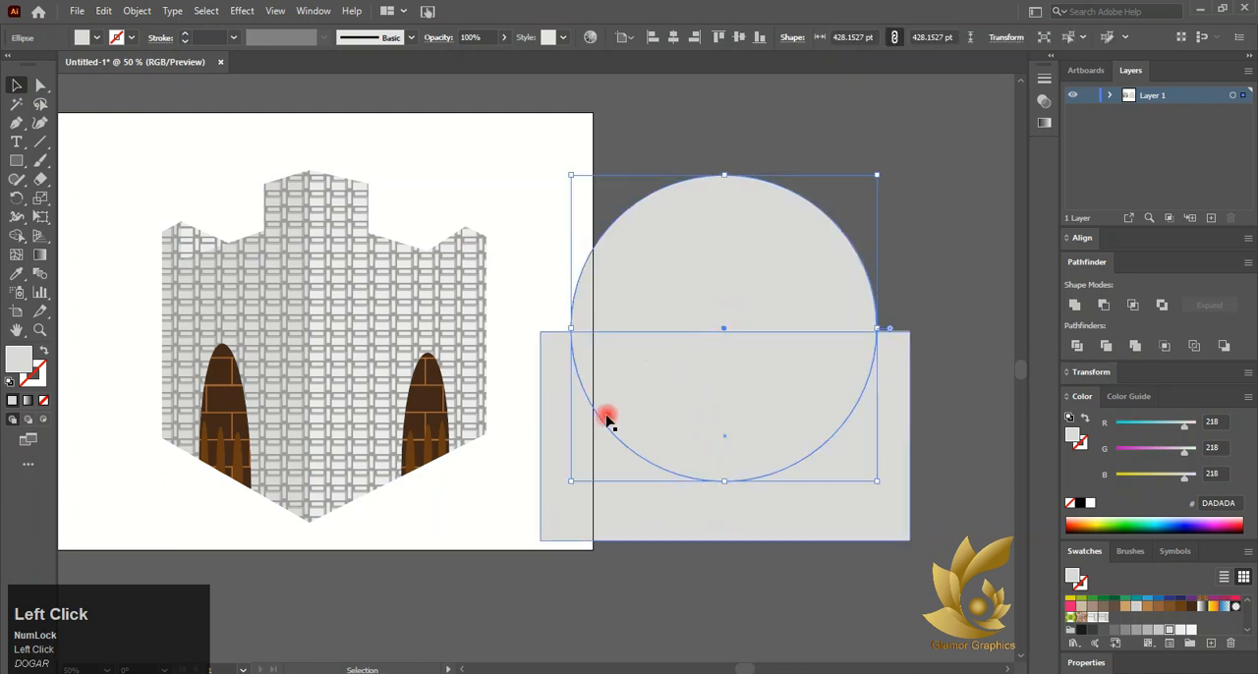
pyautogui.moveTo(723, 437); pyautogui.dragTo(723, 427)
pyautogui.keyDown('shift'); pyautogui.click(762, 462); pyautogui.keyUp('shift')
pyautogui.click(1105, 305)
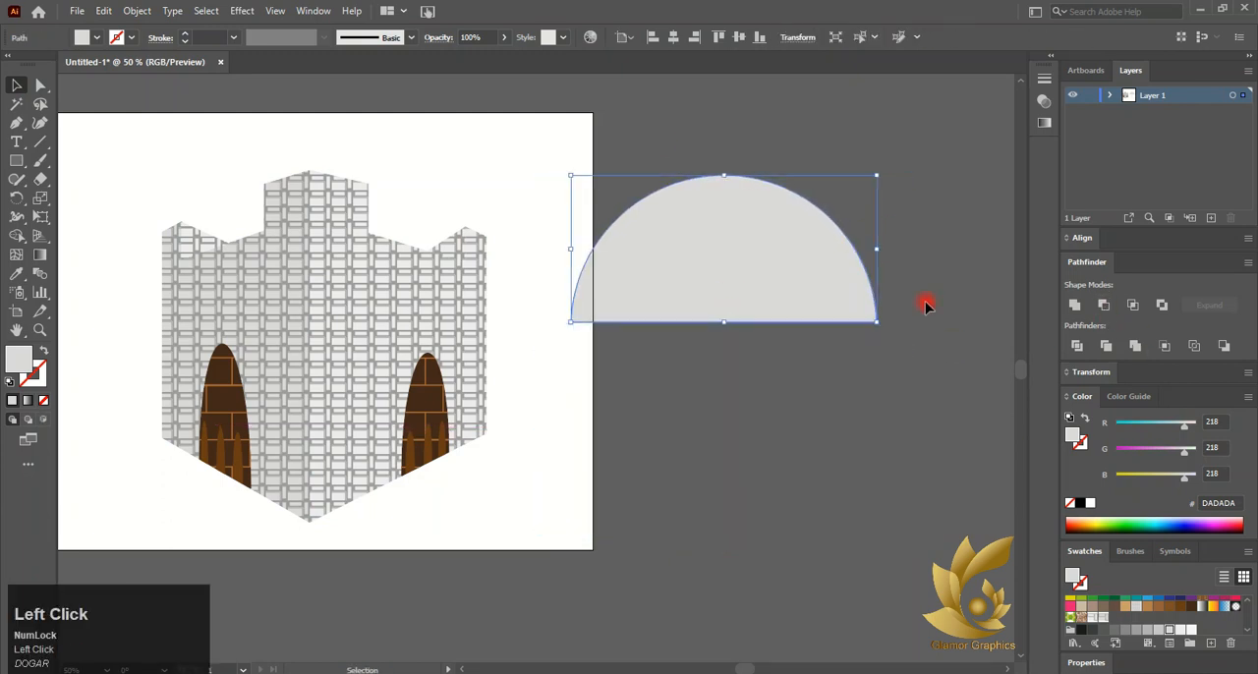
# Turn the semicircle into a vertical right half and move it next to the tower
pyautogui.moveTo(738, 173); pyautogui.dragTo(745, 247)
pyautogui.hotkey('ctrl', 'z')
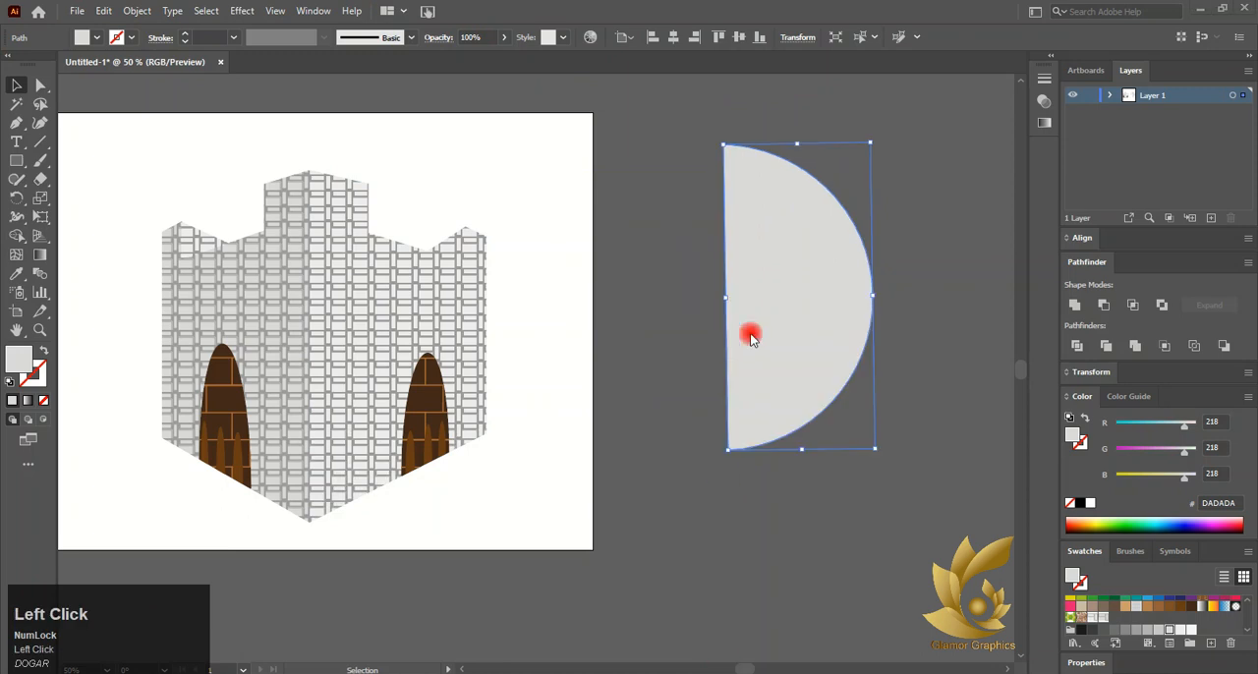
pyautogui.moveTo(755, 333); pyautogui.dragTo(550, 299)
pyautogui.click(240, 11)
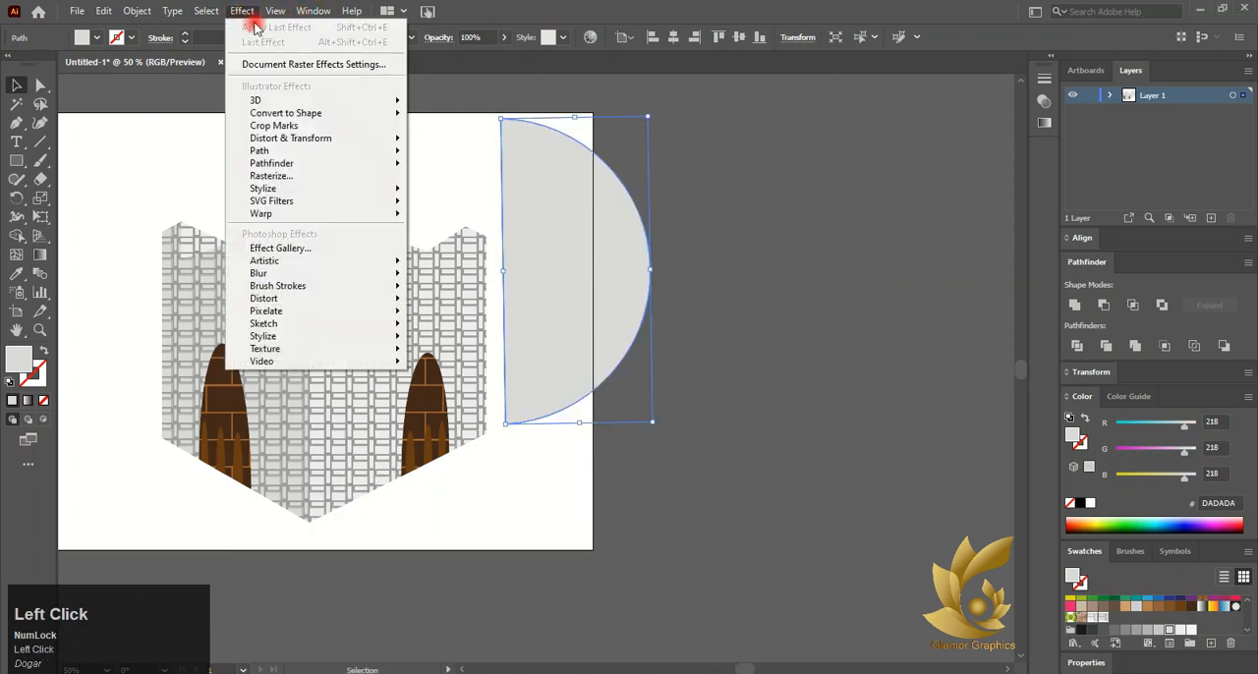
pyautogui.moveTo(304, 101)
pyautogui.click(444, 118)
pyautogui.moveTo(153, 214)
pyautogui.mouseDown()
pyautogui.moveTo(131, 216)
pyautogui.moveTo(153, 214)
pyautogui.mouseUp()
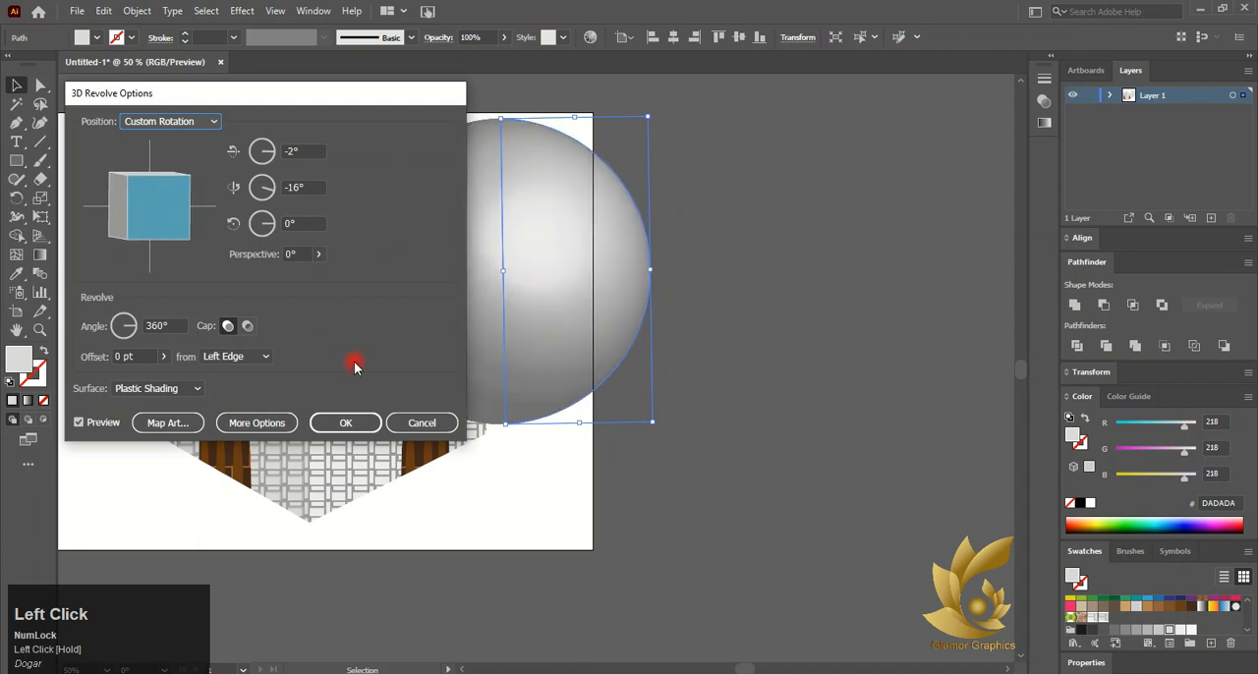
pyautogui.click(422, 422)
# Send the half-circle shape to the back
pyautogui.rightClick(534, 284)
pyautogui.moveTo(587, 570)
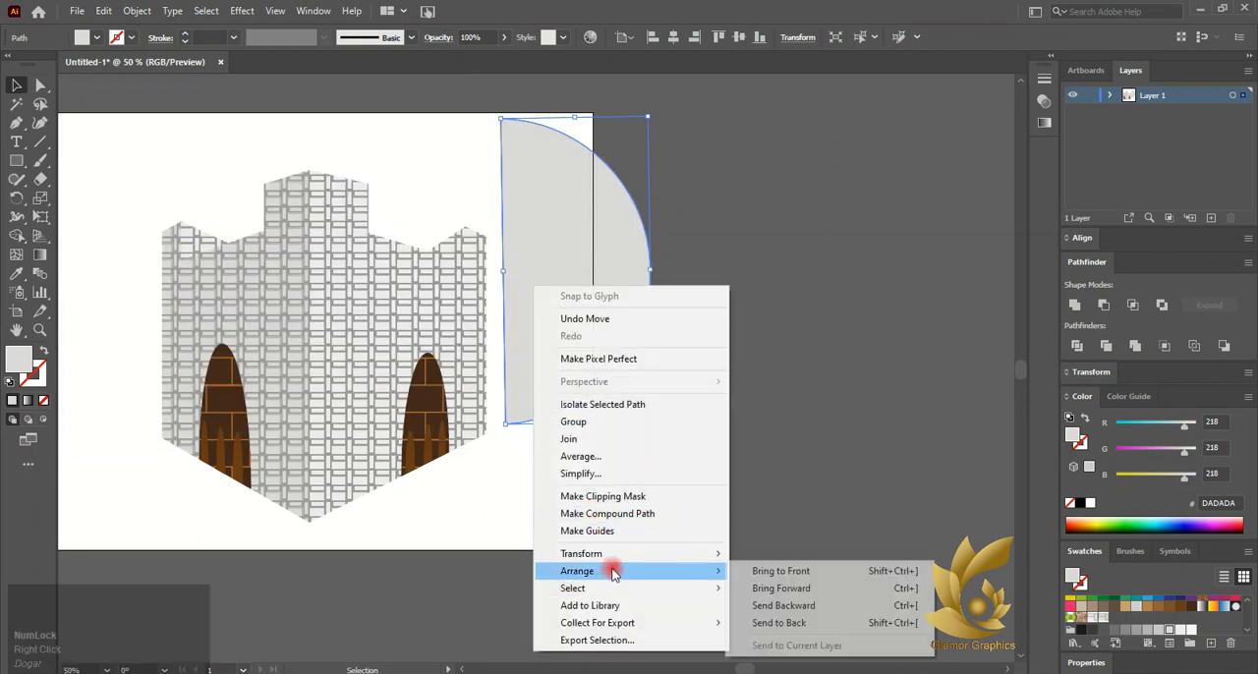
pyautogui.click(764, 629)
# Move the half-circle so its axis sits at the tower's centre above the walls
pyautogui.moveTo(581, 266); pyautogui.dragTo(417, 224)
pyautogui.hscroll(-2, 417, 224)
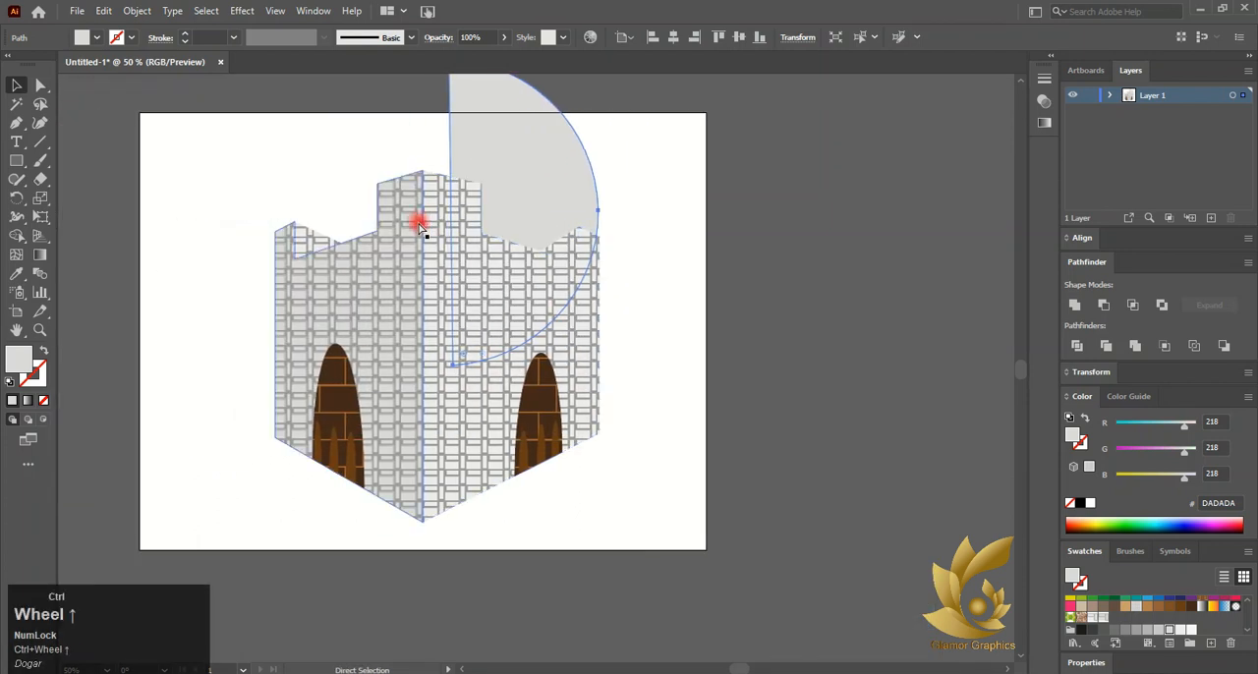
pyautogui.scroll(2, 415, 218)
pyautogui.moveTo(550, 236); pyautogui.dragTo(466, 163)
pyautogui.rightClick(466, 163)
pyautogui.click(460, 163)
# Apply a 3D Revolve to the half-circle and rotate the preview cube to tilt the dome
pyautogui.click(241, 11)
pyautogui.moveTo(276, 100)
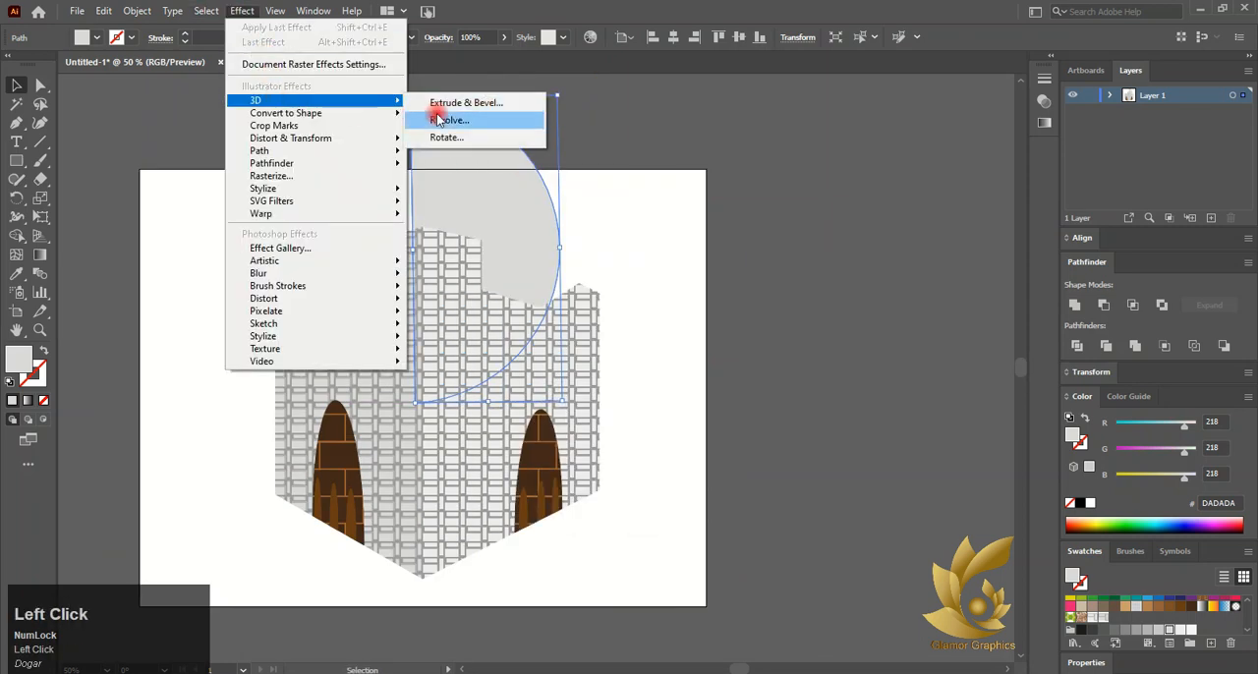
pyautogui.click(432, 117)
pyautogui.moveTo(283, 115); pyautogui.dragTo(906, 150)
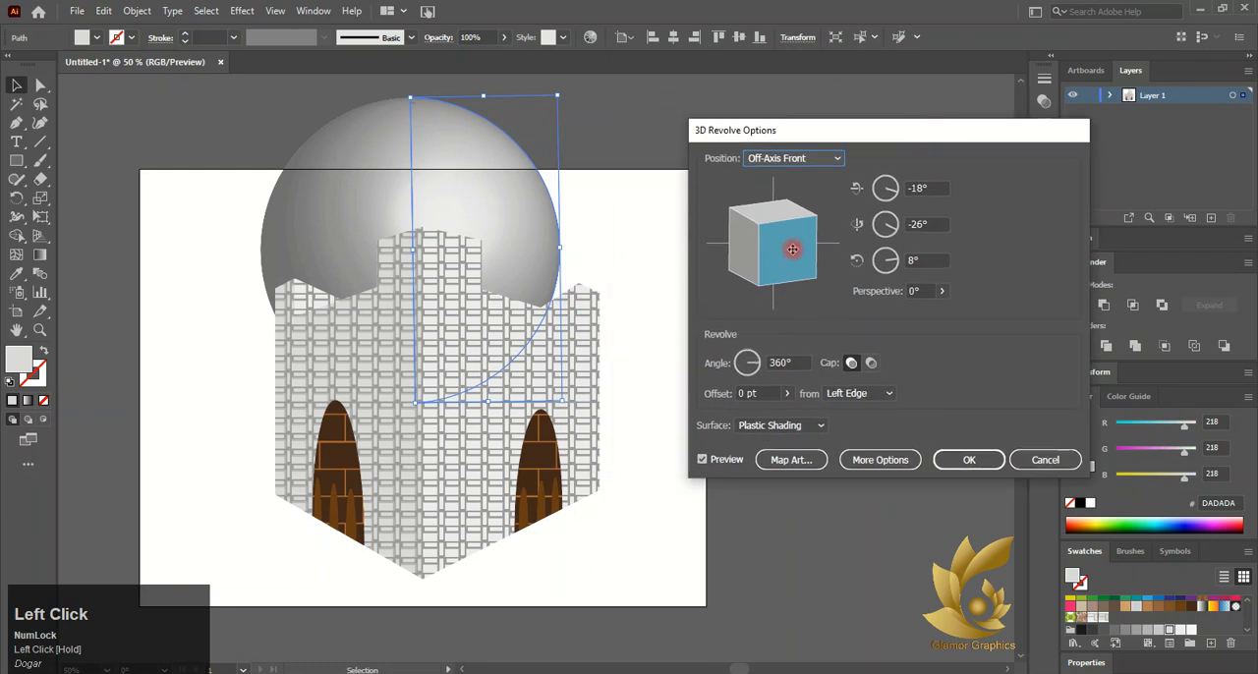
pyautogui.moveTo(794, 245); pyautogui.dragTo(761, 253)
# Open Map Art for the revolve and clear all mapped artwork
pyautogui.click(786, 466)
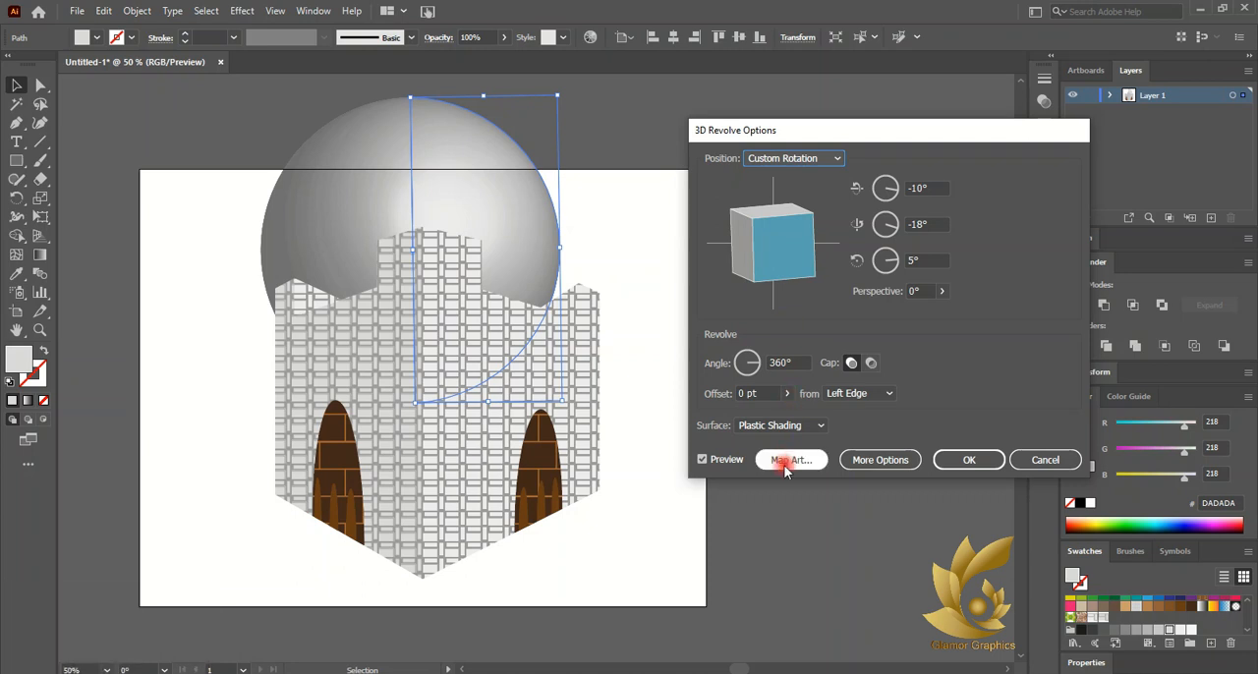
pyautogui.click(765, 460)
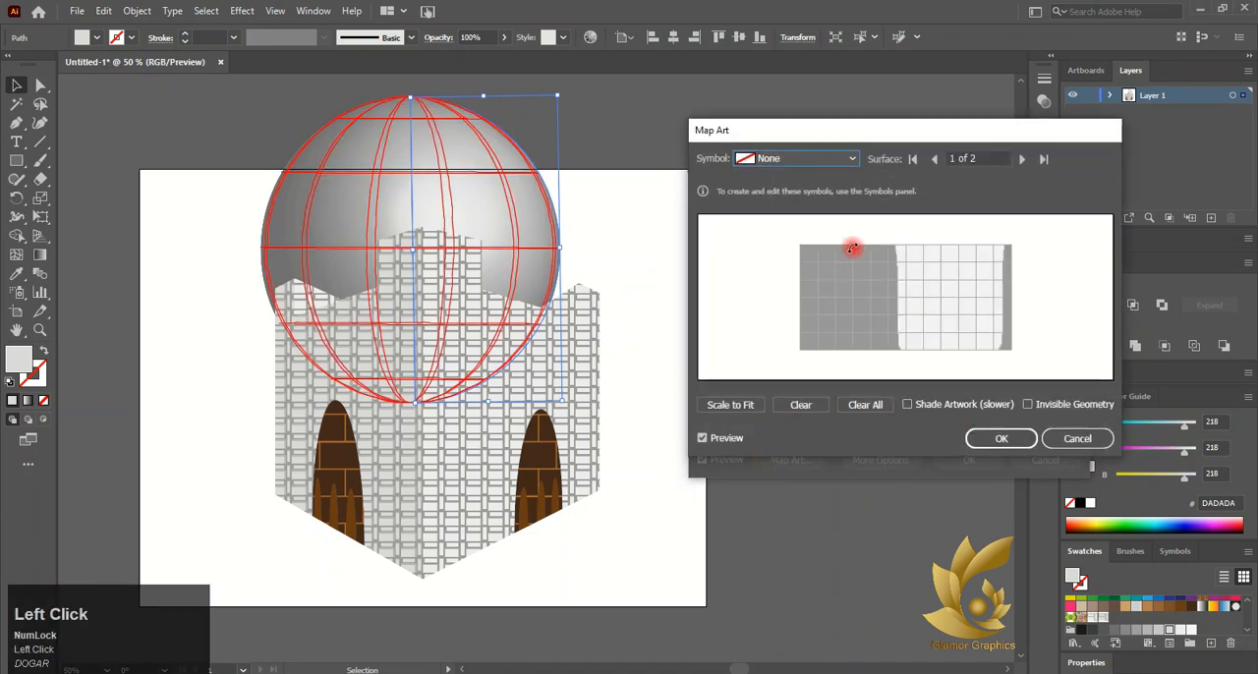
pyautogui.click(794, 467)
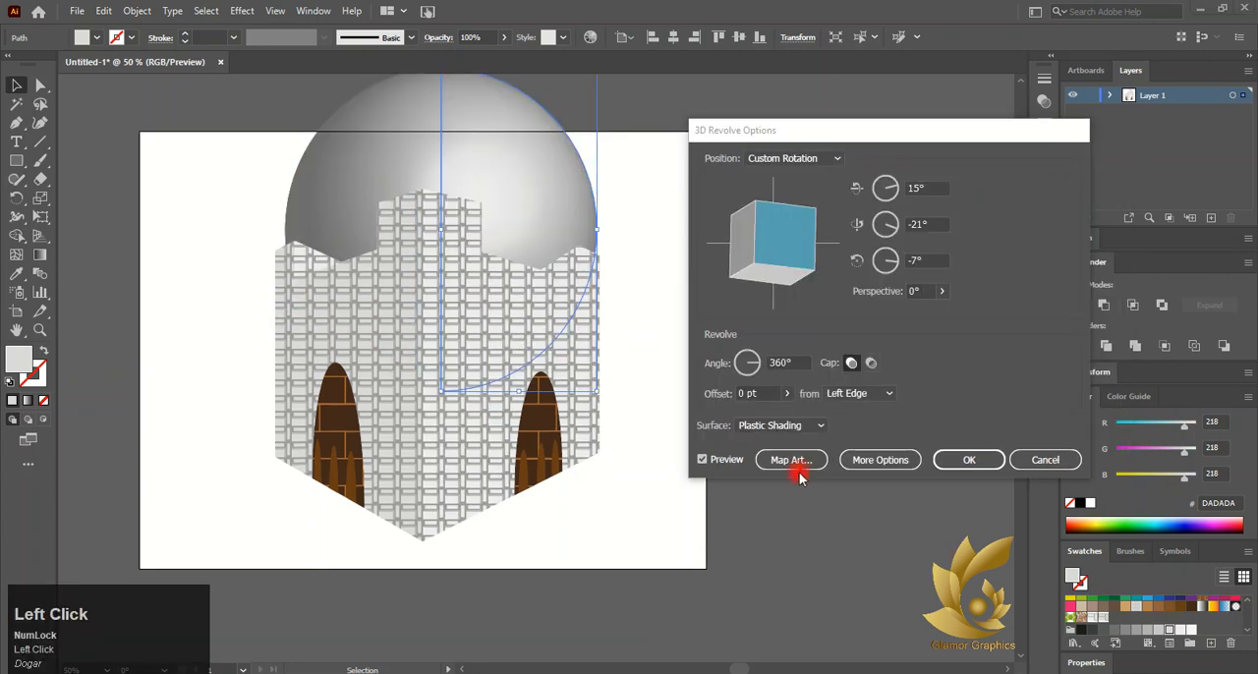
pyautogui.click(865, 406)
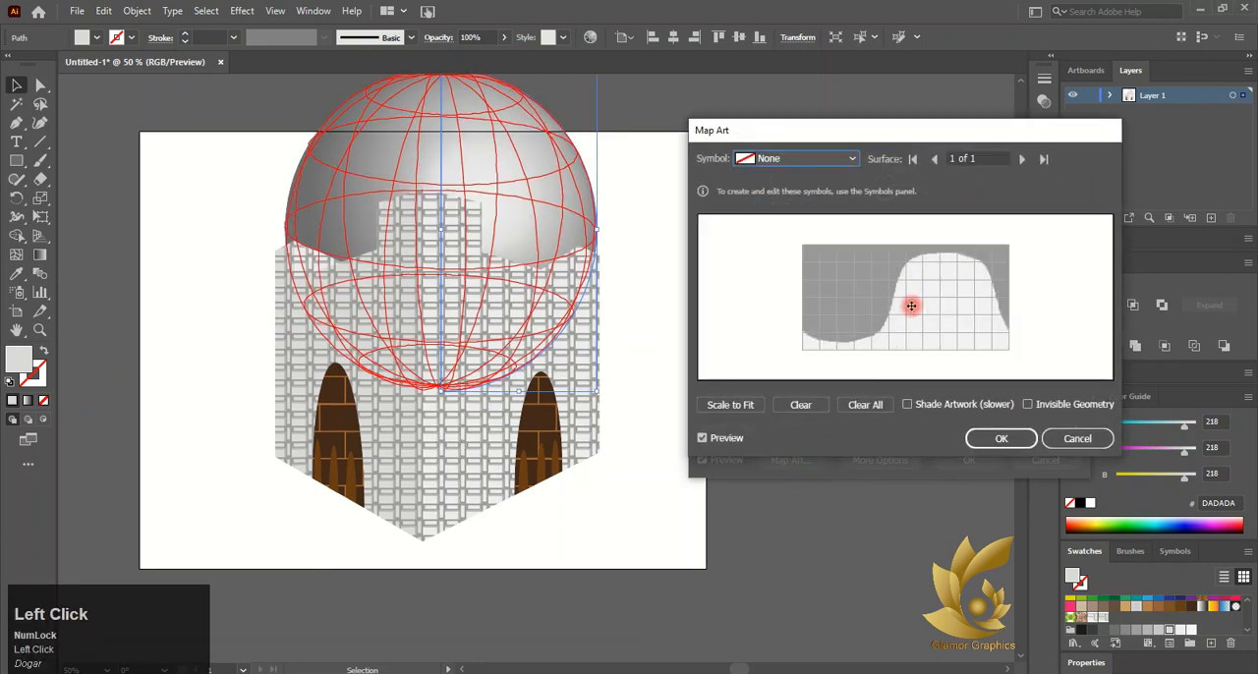
# Map the New Symbol brick symbol onto the dome surface, stretching it to cover the surface
pyautogui.click(824, 165)
pyautogui.click(792, 312)
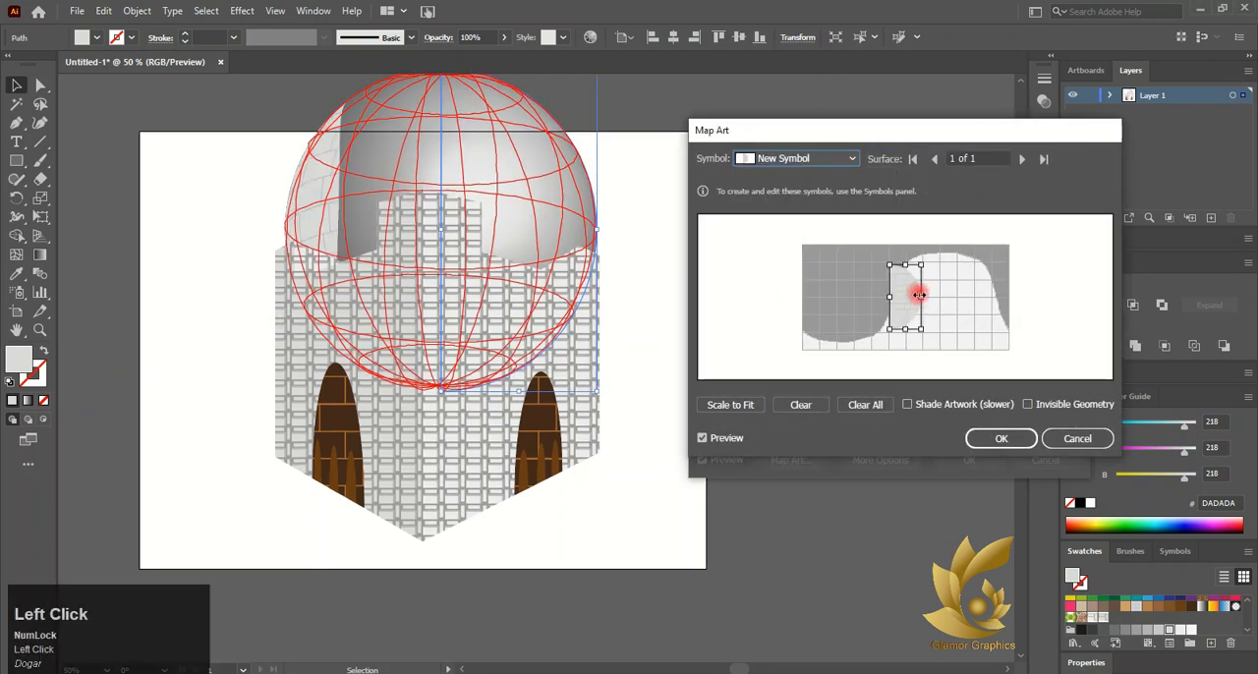
pyautogui.moveTo(1004, 296); pyautogui.dragTo(801, 294)
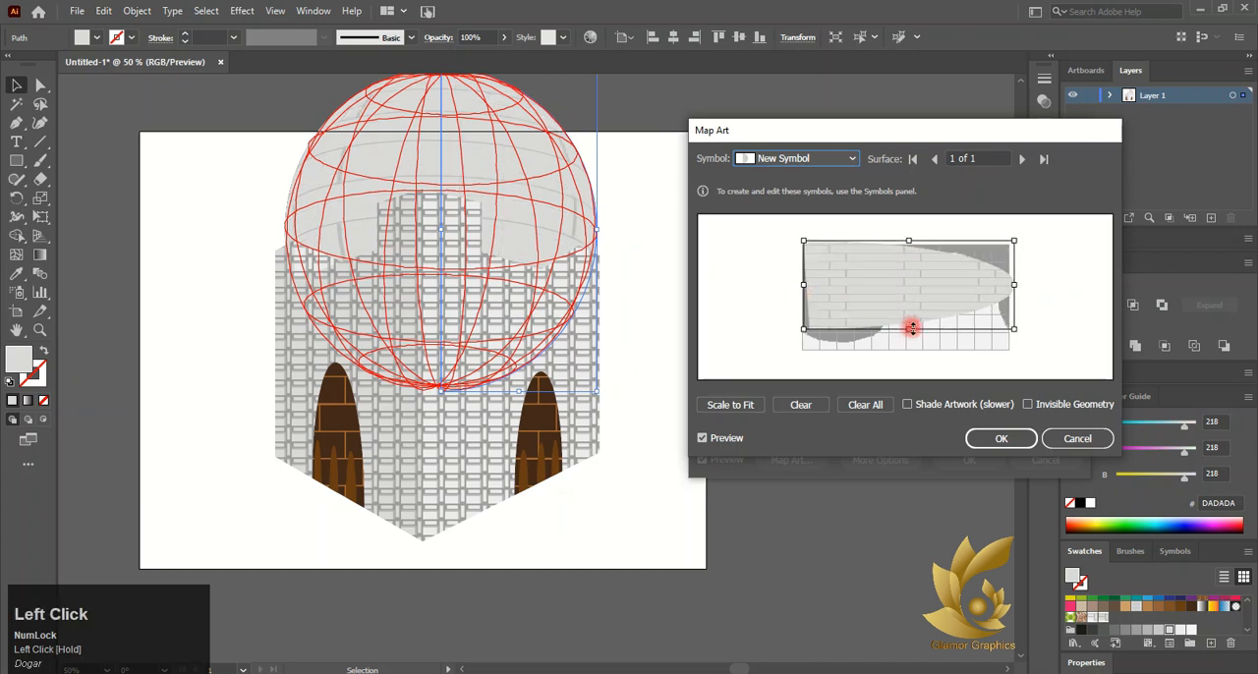
pyautogui.moveTo(910, 329); pyautogui.dragTo(914, 349)
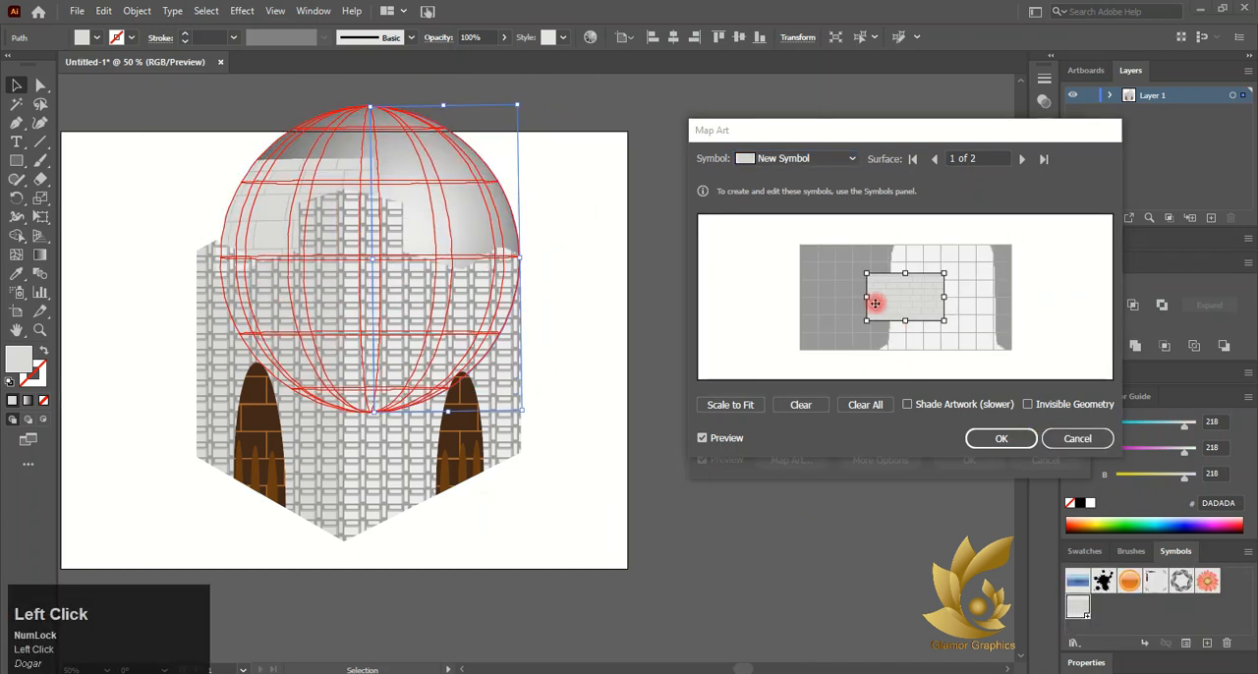
pyautogui.moveTo(874, 295); pyautogui.dragTo(795, 289)
pyautogui.click(1000, 441)
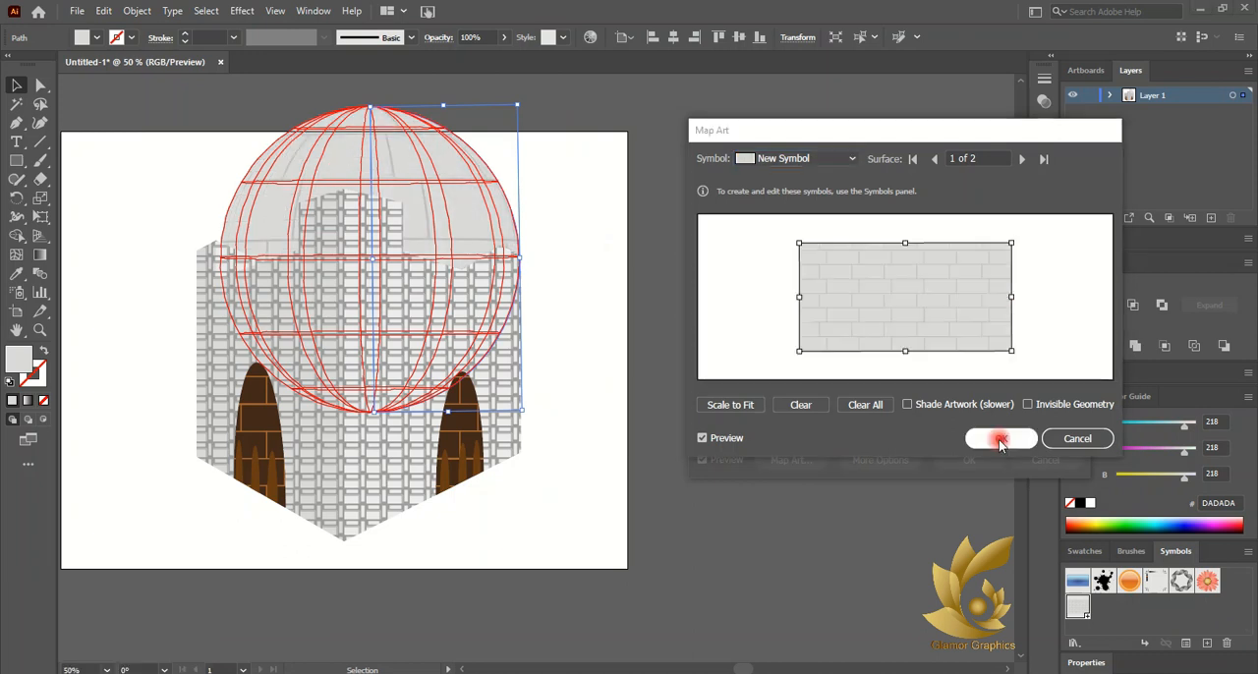
# Adjust the revolve rotation by dragging the cube and apply the 3D Revolve
pyautogui.click(760, 459)
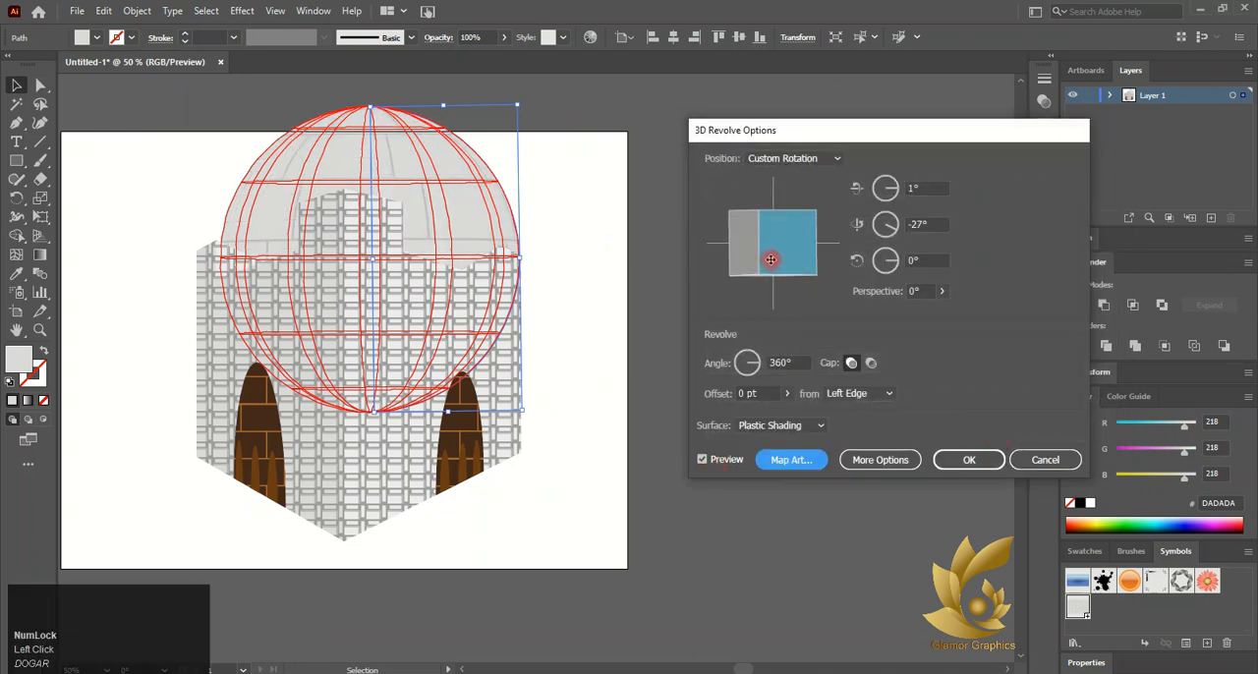
pyautogui.moveTo(771, 260)
pyautogui.mouseDown()
pyautogui.moveTo(753, 236)
pyautogui.moveTo(784, 227)
pyautogui.moveTo(740, 219)
pyautogui.moveTo(757, 233)
pyautogui.moveTo(799, 230)
pyautogui.mouseUp()
pyautogui.click(968, 460)
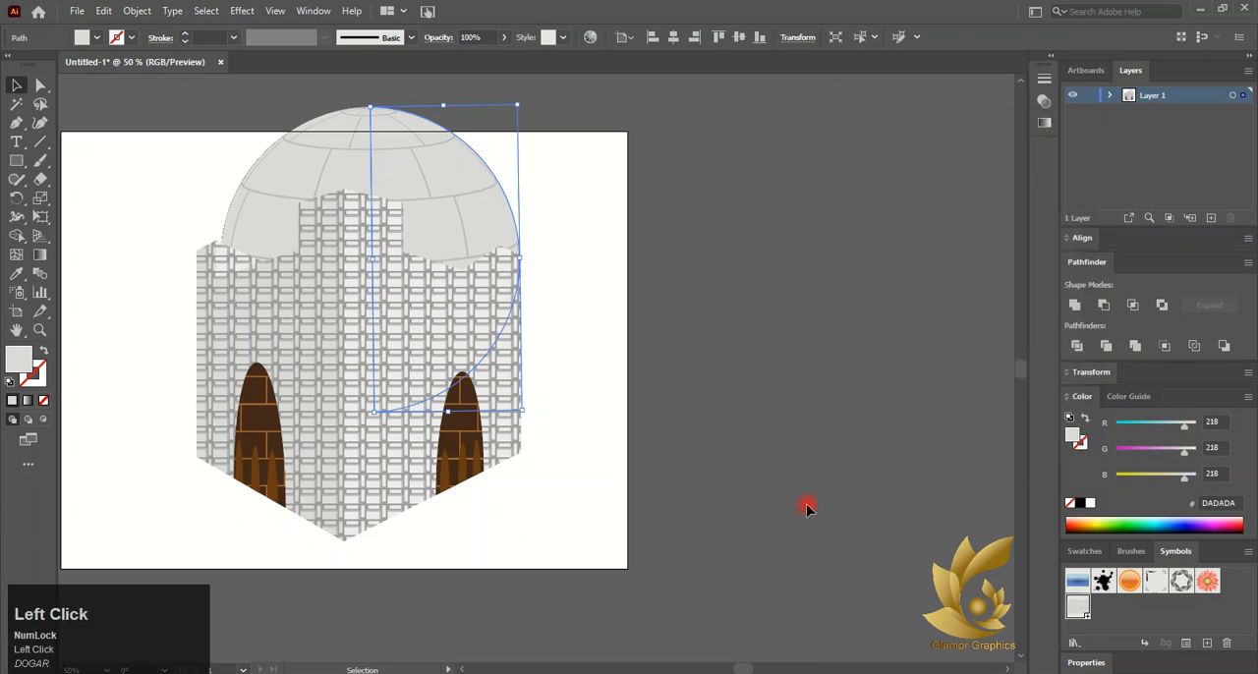
# Position the brick dome behind the top of the tower
pyautogui.moveTo(446, 206); pyautogui.dragTo(428, 205)
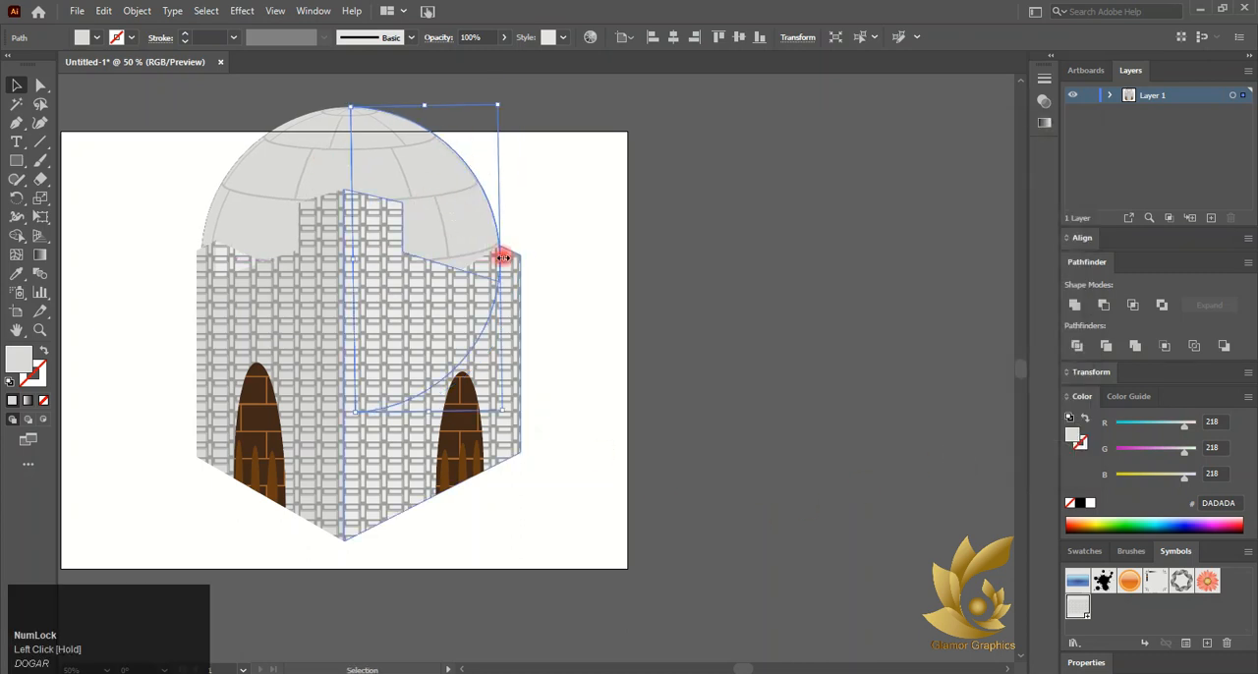
pyautogui.moveTo(500, 258); pyautogui.dragTo(468, 252)
pyautogui.moveTo(374, 198); pyautogui.dragTo(382, 197)
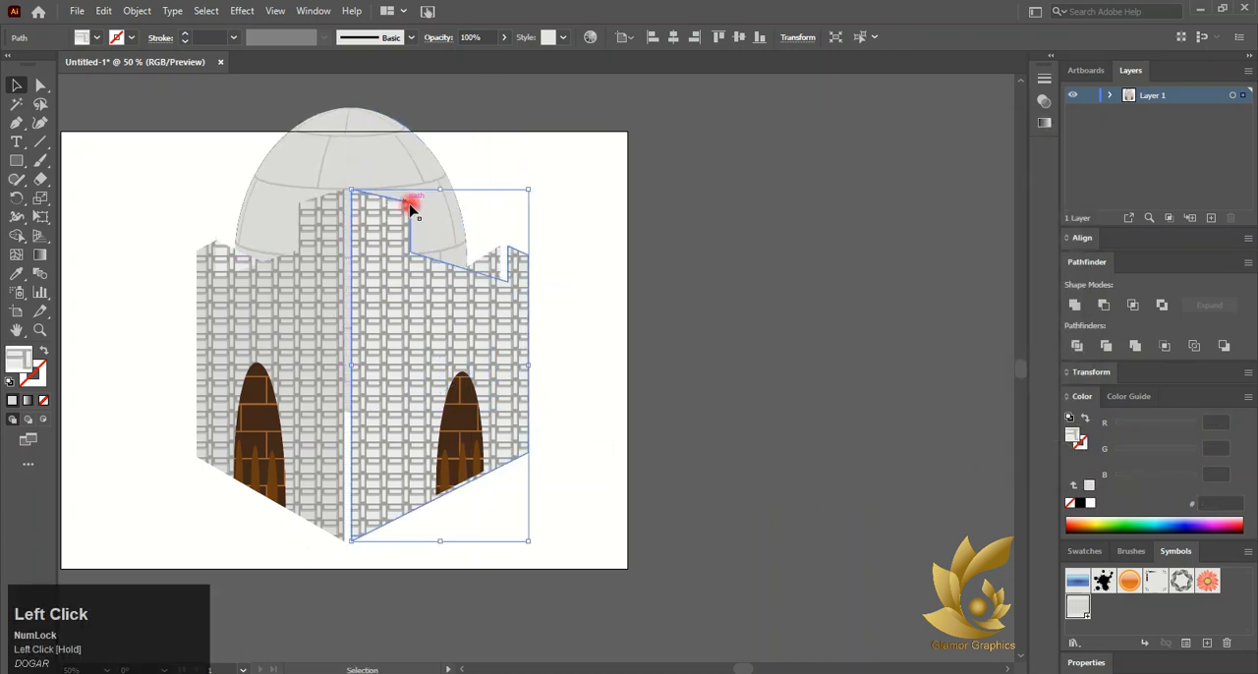
pyautogui.hotkey('ctrl', 'z')
pyautogui.moveTo(365, 140); pyautogui.dragTo(416, 124)
pyautogui.click(549, 185)
pyautogui.scroll(-2, 494, 191)
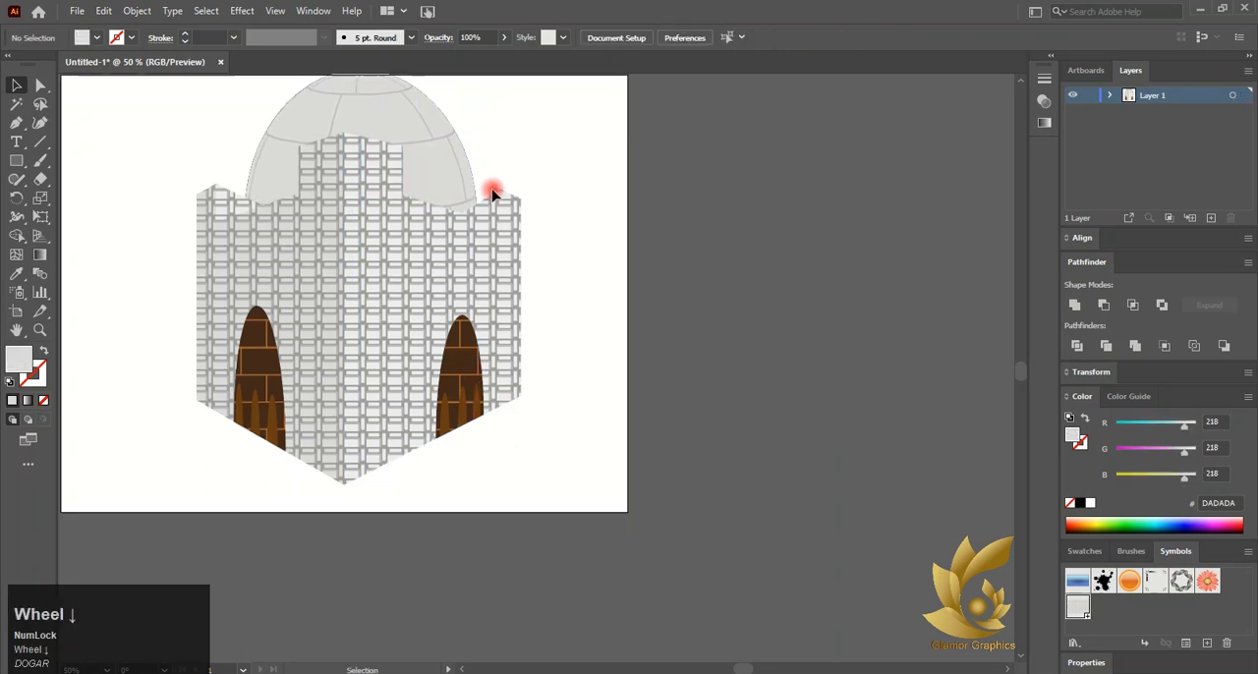
pyautogui.scroll(1, 261, 186)
pyautogui.hscroll(-3, 262, 186)
pyautogui.scroll(1, 310, 146)
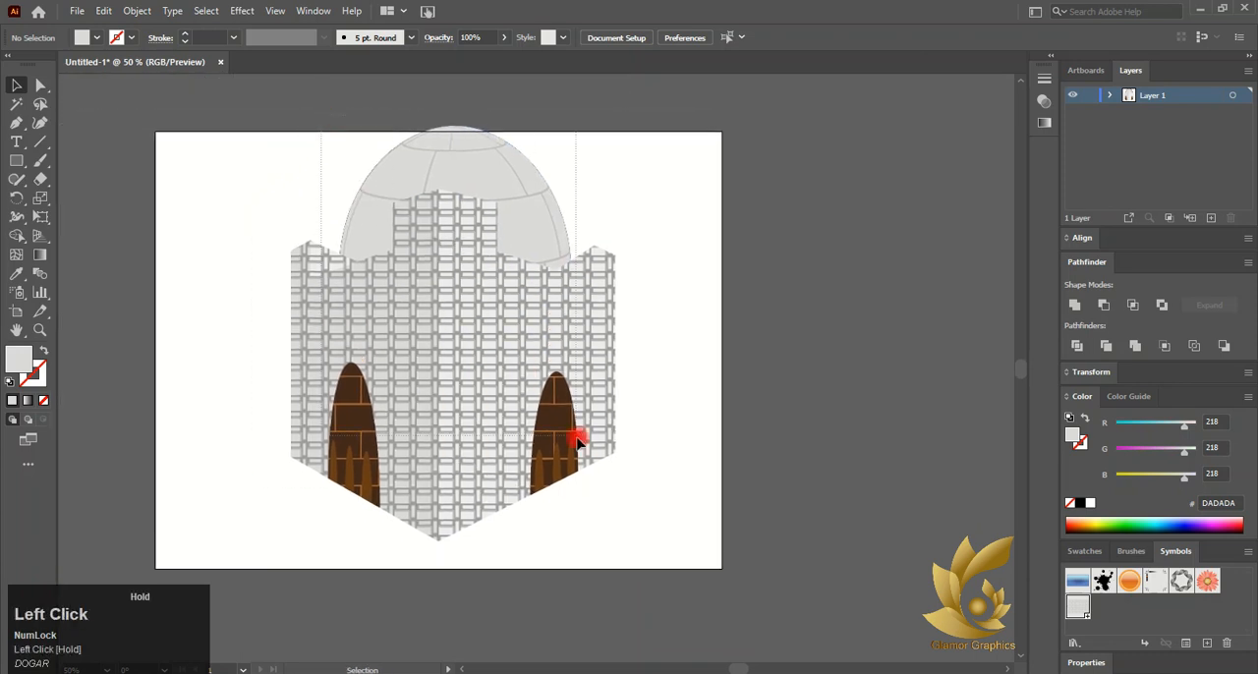
pyautogui.moveTo(466, 379); pyautogui.dragTo(422, 393)
pyautogui.click(648, 345)
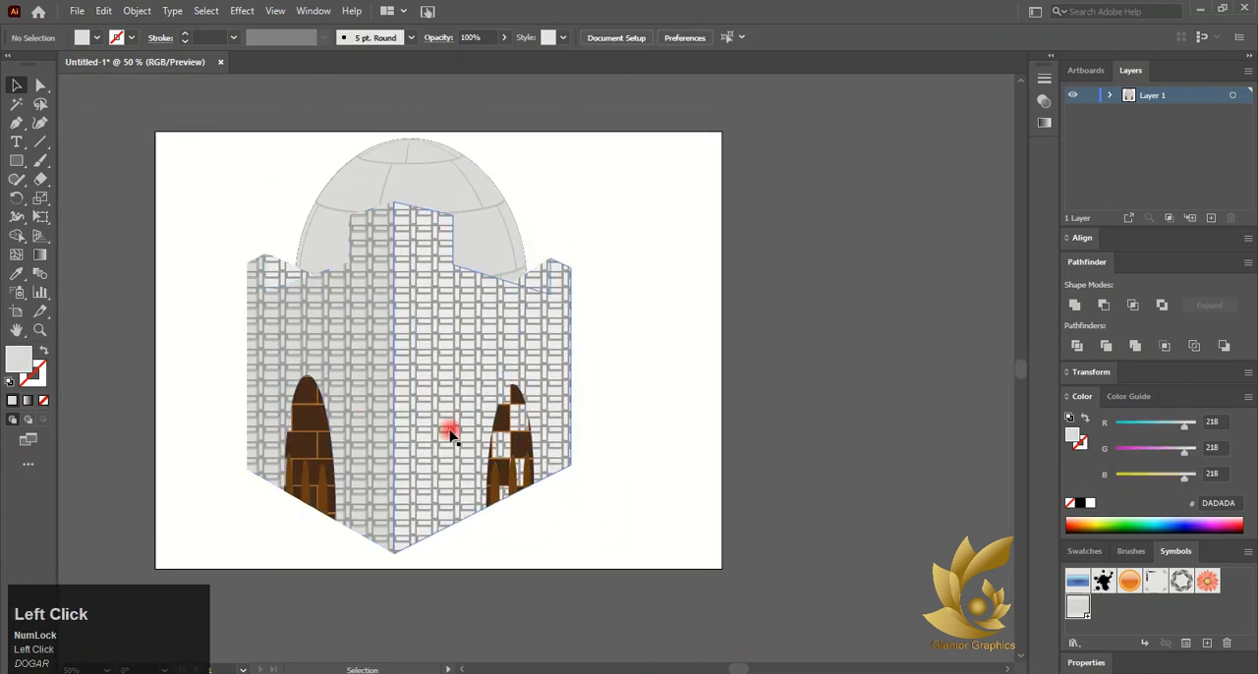
pyautogui.hotkey('ctrl', 'z')
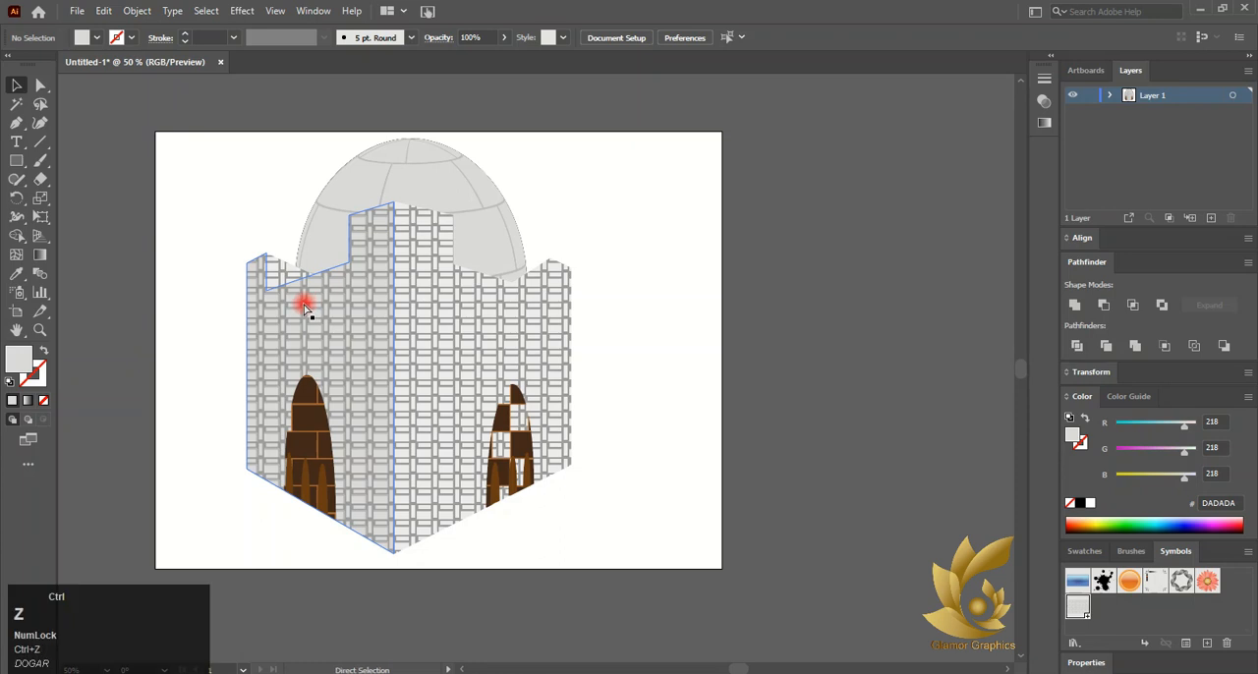
pyautogui.click(236, 334)
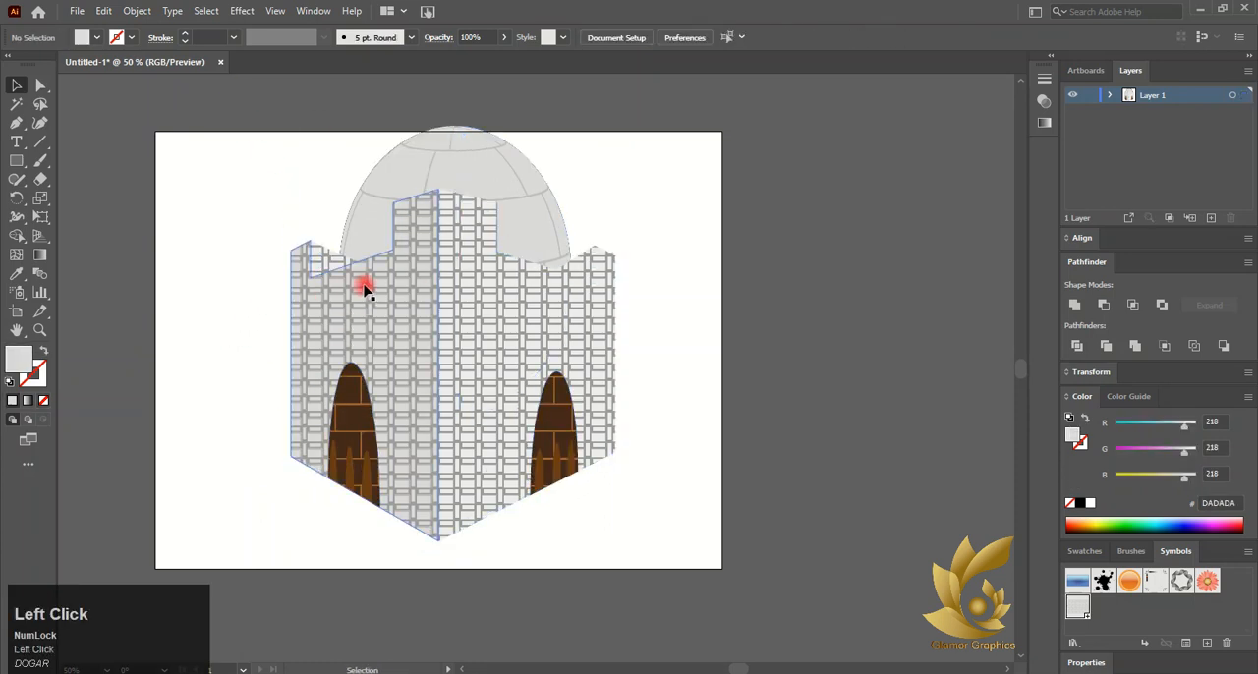
# Draw a narrow upright rectangle and a circle about 71 pt wide on its top, left of the artboard
pyautogui.click(16, 160)
pyautogui.moveTo(118, 159); pyautogui.dragTo(154, 222)
pyautogui.rightClick(15, 160)
pyautogui.click(79, 197)
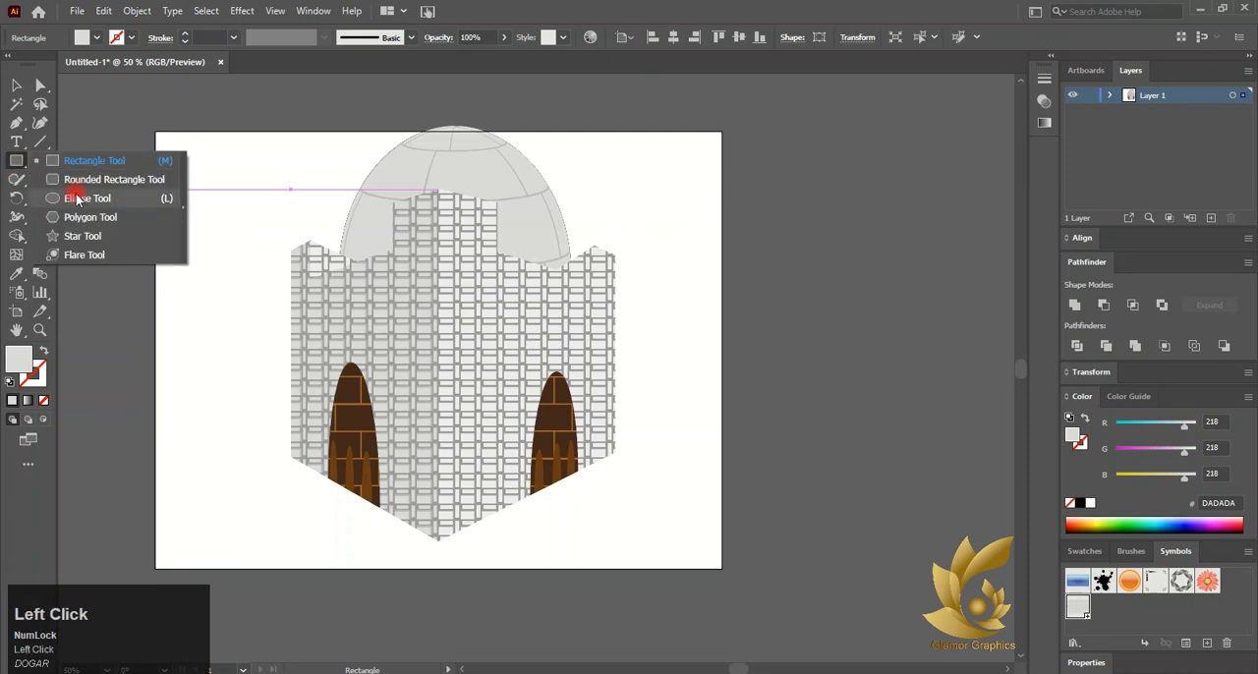
pyautogui.moveTo(118, 115); pyautogui.dragTo(167, 166)
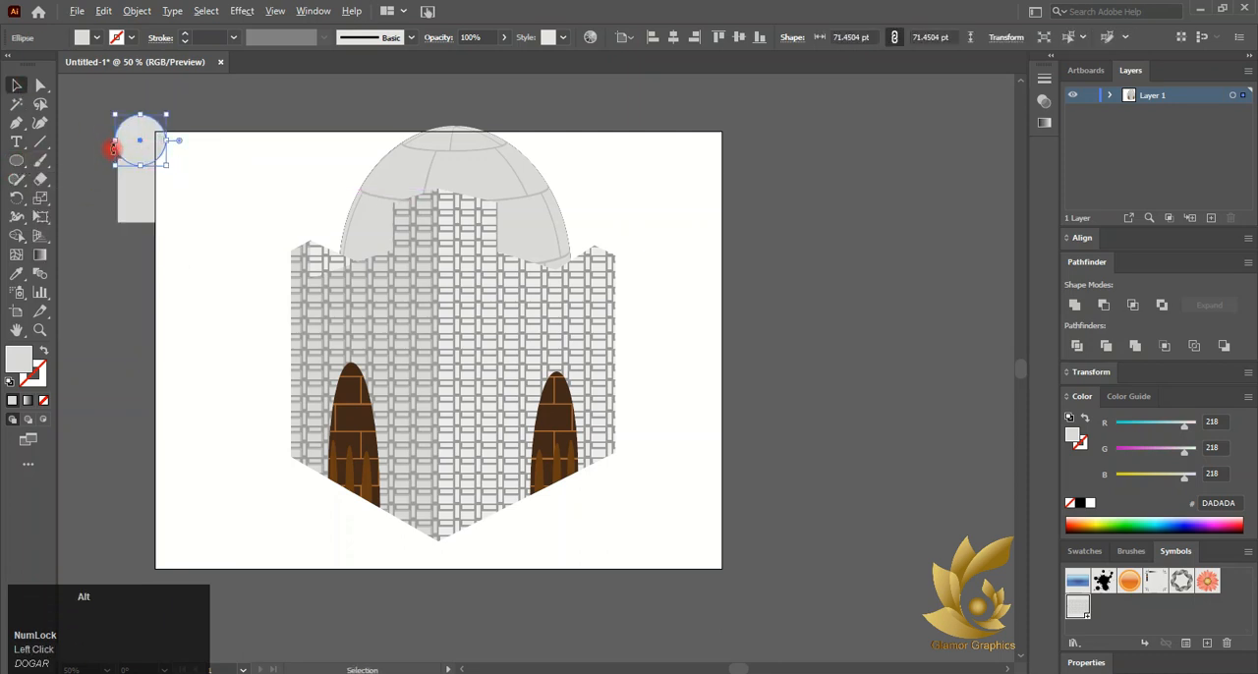
# Centre the circle horizontally on the rectangle's top edge
pyautogui.scroll(3, 113, 148)
pyautogui.moveTo(196, 118); pyautogui.dragTo(183, 124)
pyautogui.keyDown('shift'); pyautogui.click(203, 247); pyautogui.keyUp('shift')
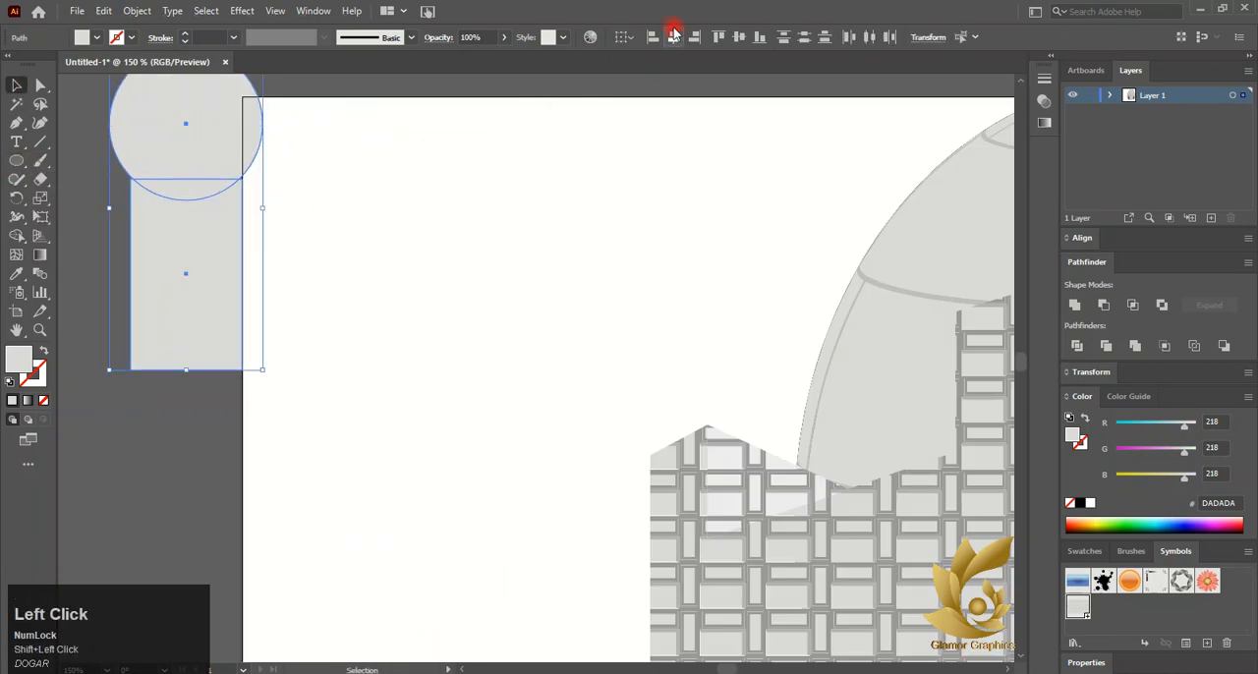
pyautogui.click(260, 227)
# Merge the circle and rectangle into one arch shape with the Shape Builder
pyautogui.moveTo(80, 132); pyautogui.dragTo(261, 277)
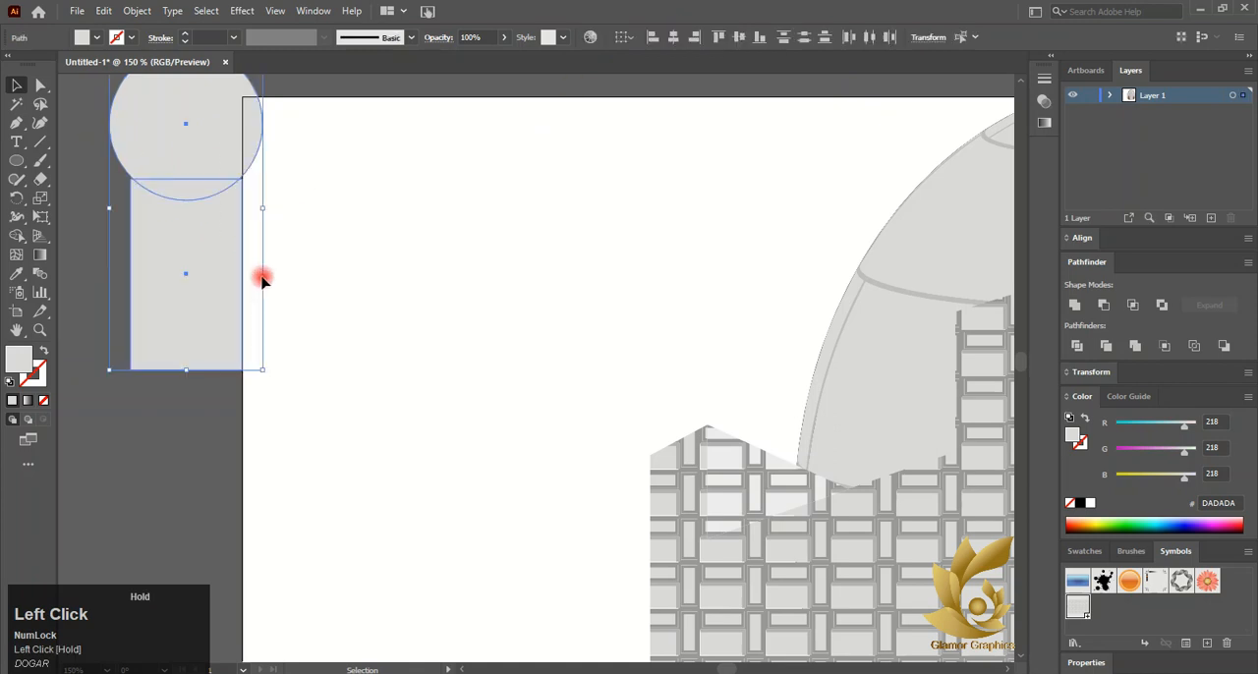
pyautogui.click(16, 235)
pyautogui.moveTo(157, 246); pyautogui.dragTo(178, 191)
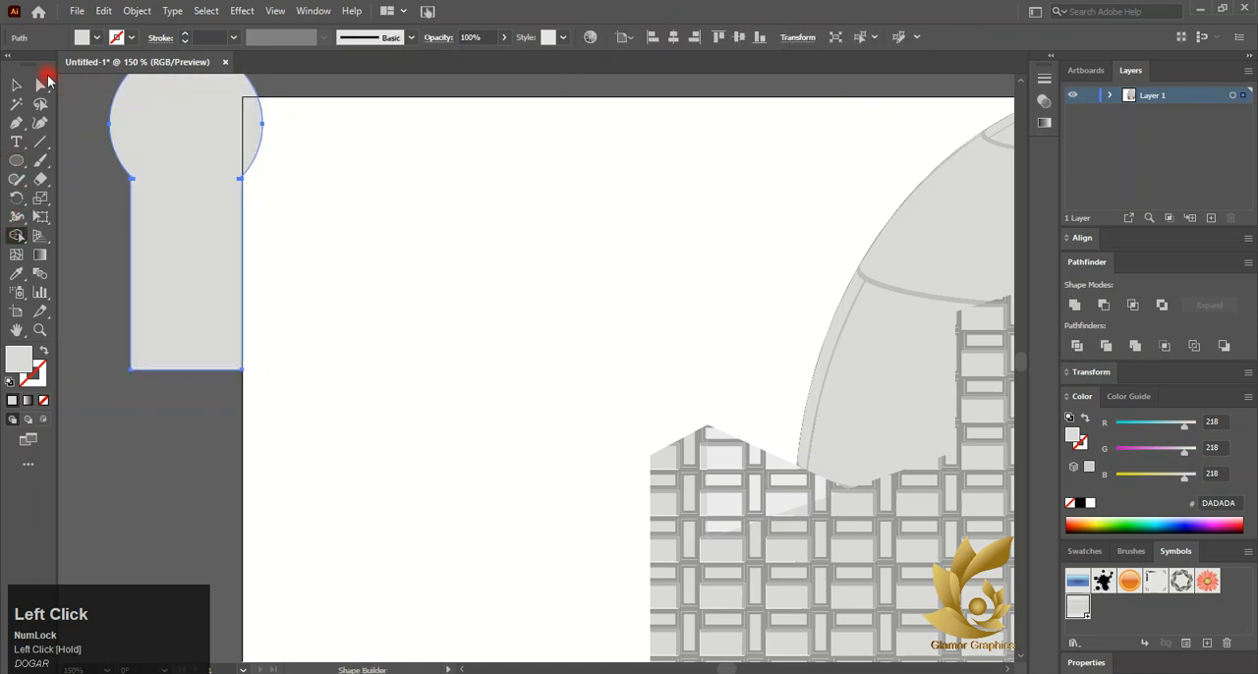
# Rebuild the arch shape with the circle realigned on the rectangle's top, merging them again with the Shape Builder
pyautogui.hotkey('ctrl', 'z')
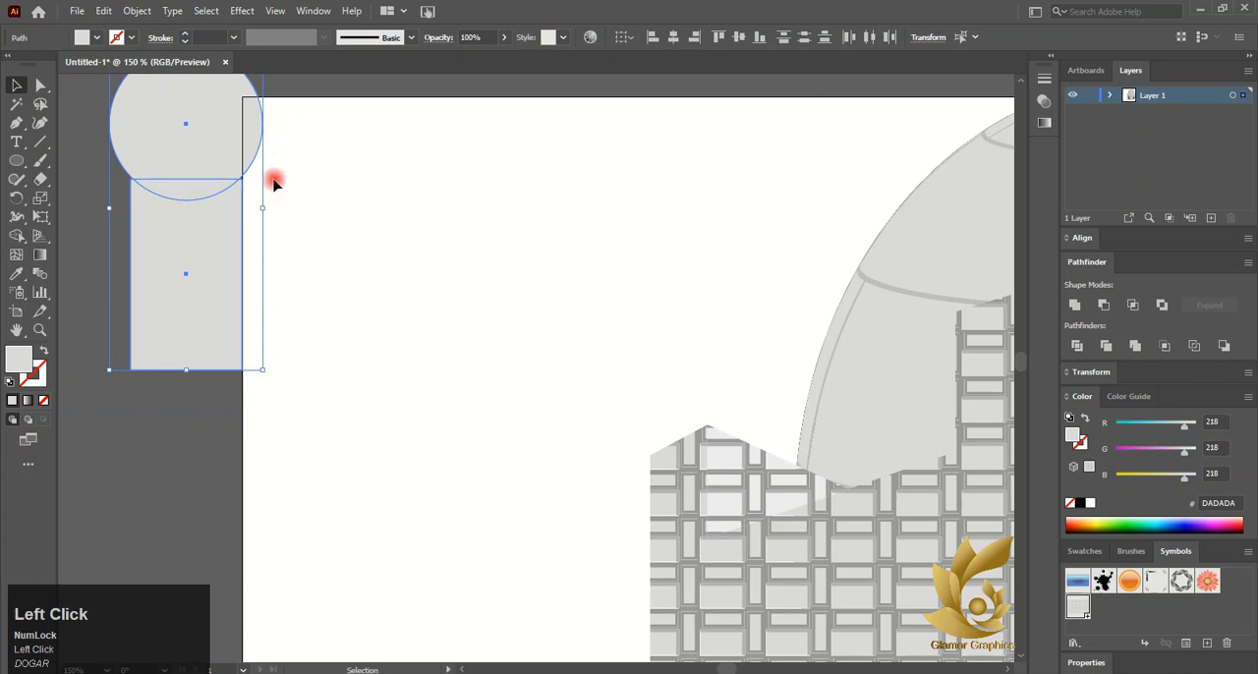
pyautogui.click(242, 164)
pyautogui.scroll(2, 243, 170)
pyautogui.moveTo(287, 89); pyautogui.dragTo(295, 82)
pyautogui.scroll(-2, 307, 252)
pyautogui.moveTo(299, 215); pyautogui.dragTo(299, 211)
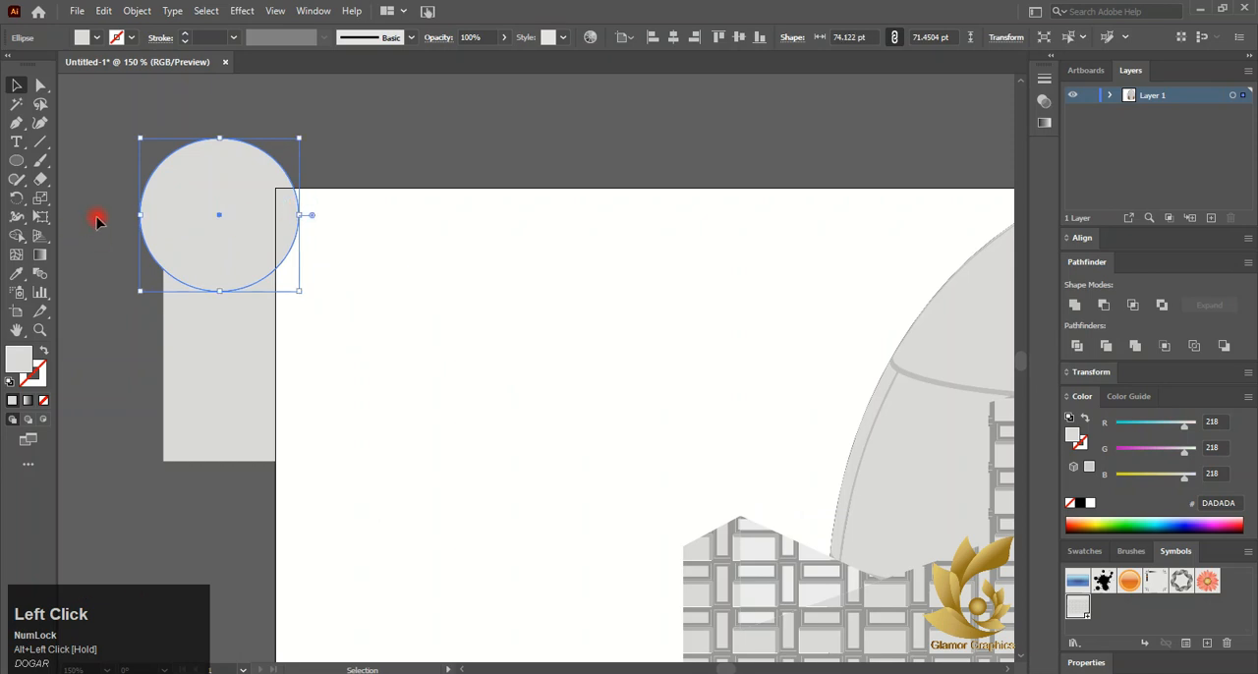
pyautogui.keyDown('shift'); pyautogui.click(225, 346); pyautogui.keyUp('shift')
pyautogui.click(23, 233)
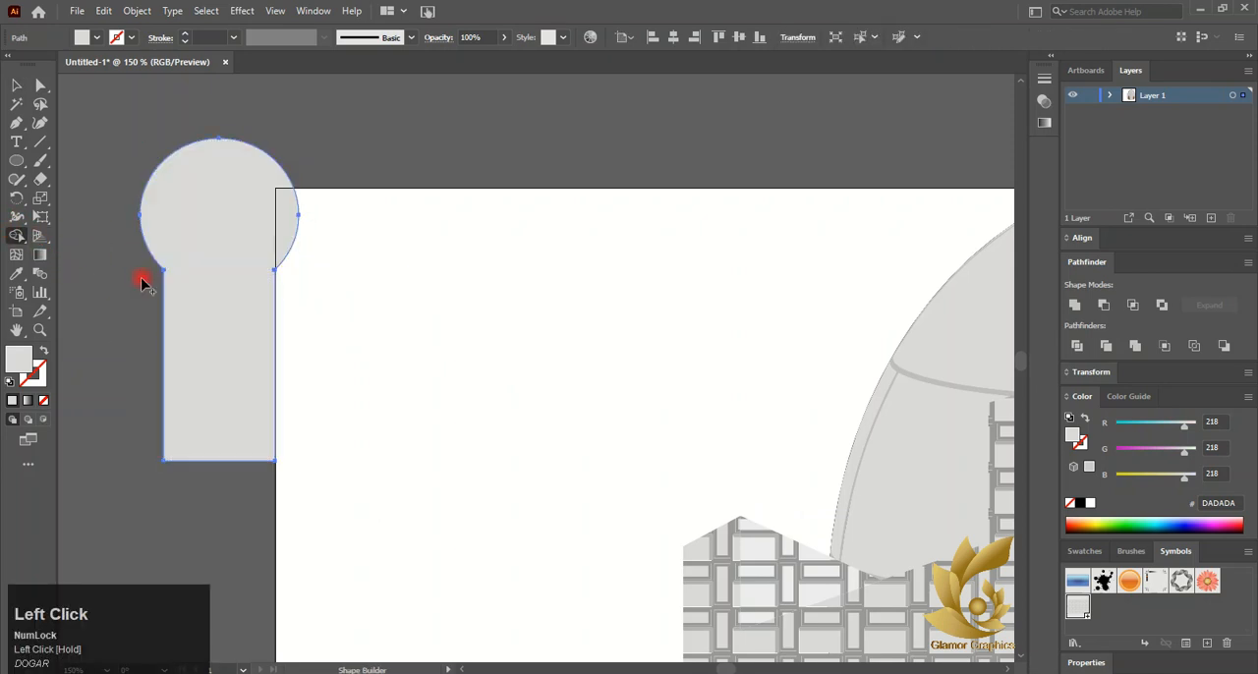
# Scale the arch shape down and move it onto the artboard beside the tower
pyautogui.click(17, 86)
pyautogui.scroll(-2, 205, 256)
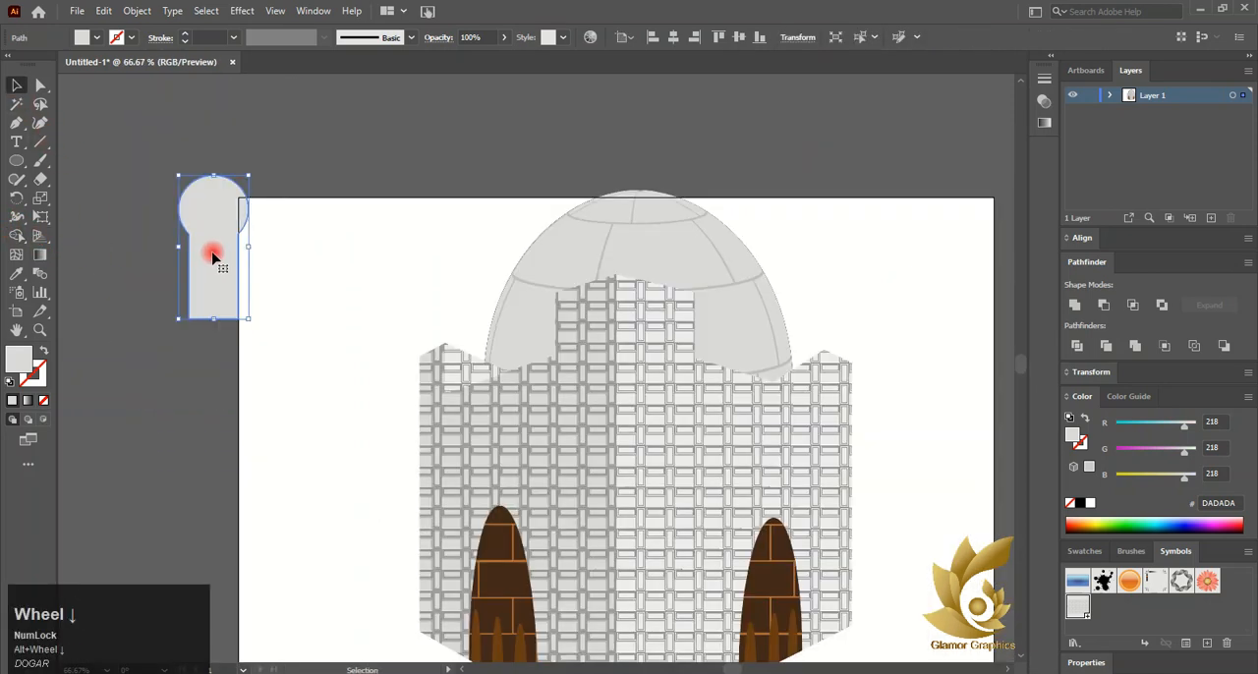
pyautogui.moveTo(249, 175); pyautogui.dragTo(239, 197)
pyautogui.moveTo(213, 298); pyautogui.dragTo(206, 286)
pyautogui.moveTo(211, 257); pyautogui.dragTo(385, 304)
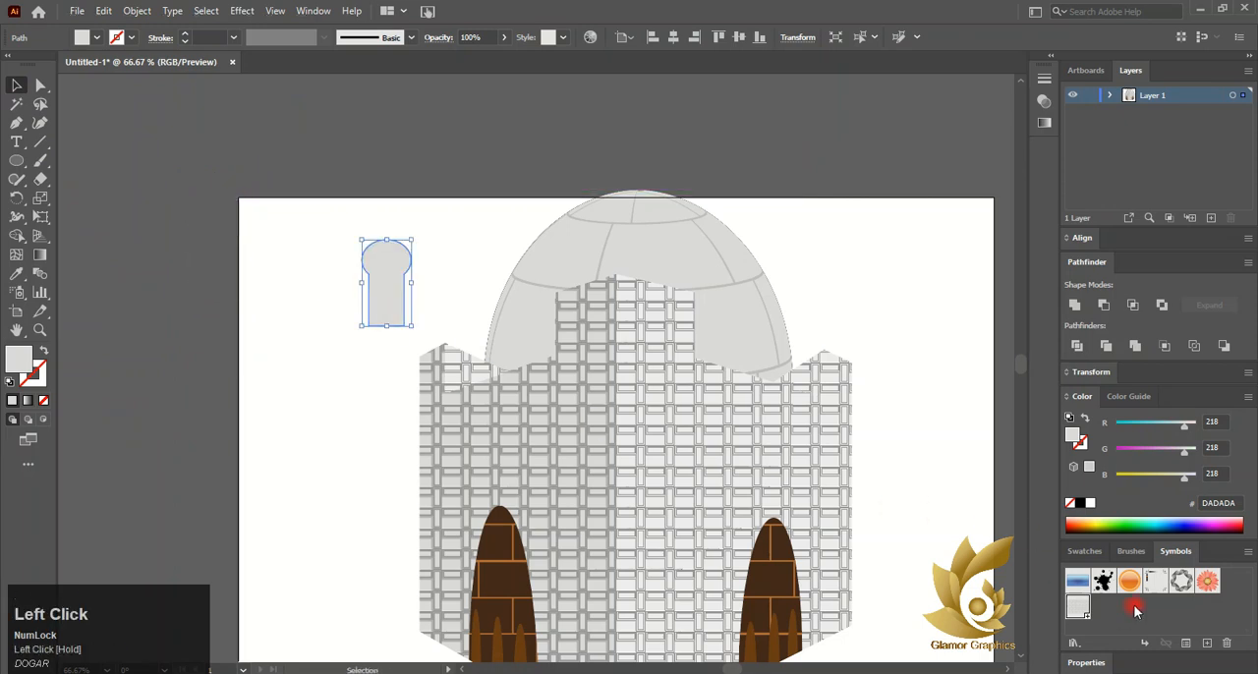
# Fill the arch shape with the brown brick pattern swatch
pyautogui.click(1101, 559)
pyautogui.scroll(2, 1167, 618)
pyautogui.click(1204, 614)
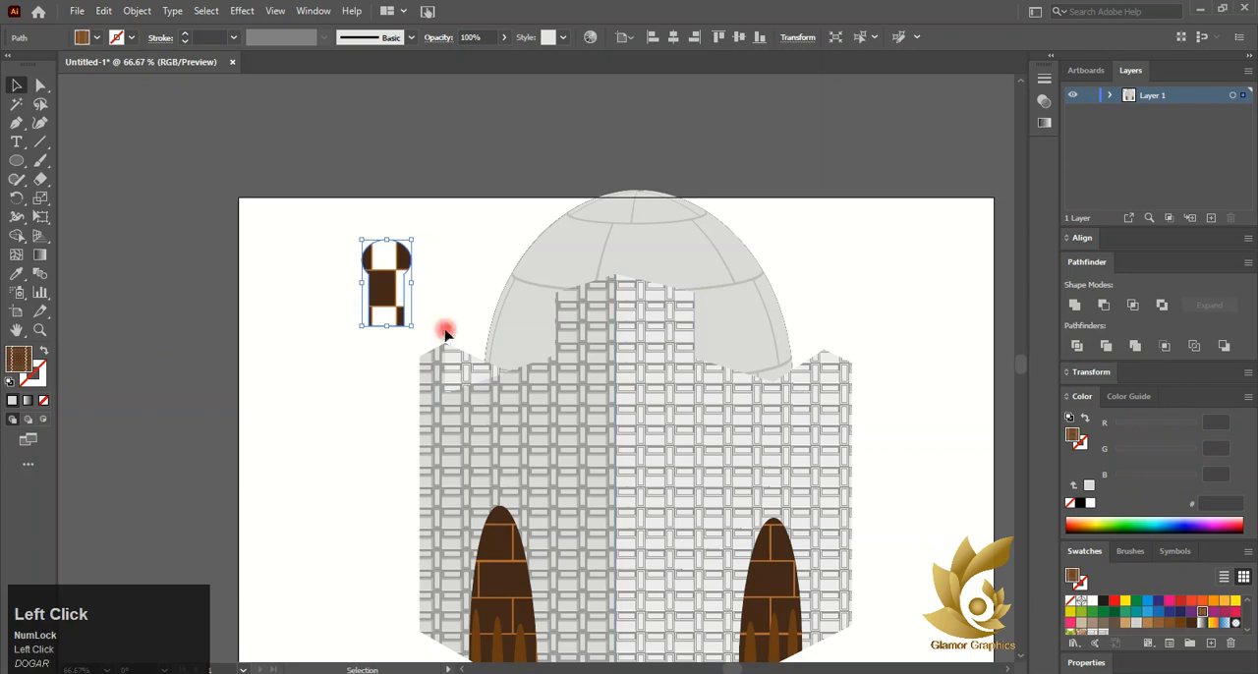
# Shrink the brick arch shape and place it on the tower's left parapet in front of the dome
pyautogui.moveTo(365, 279); pyautogui.dragTo(535, 339)
pyautogui.scroll(3, 573, 329)
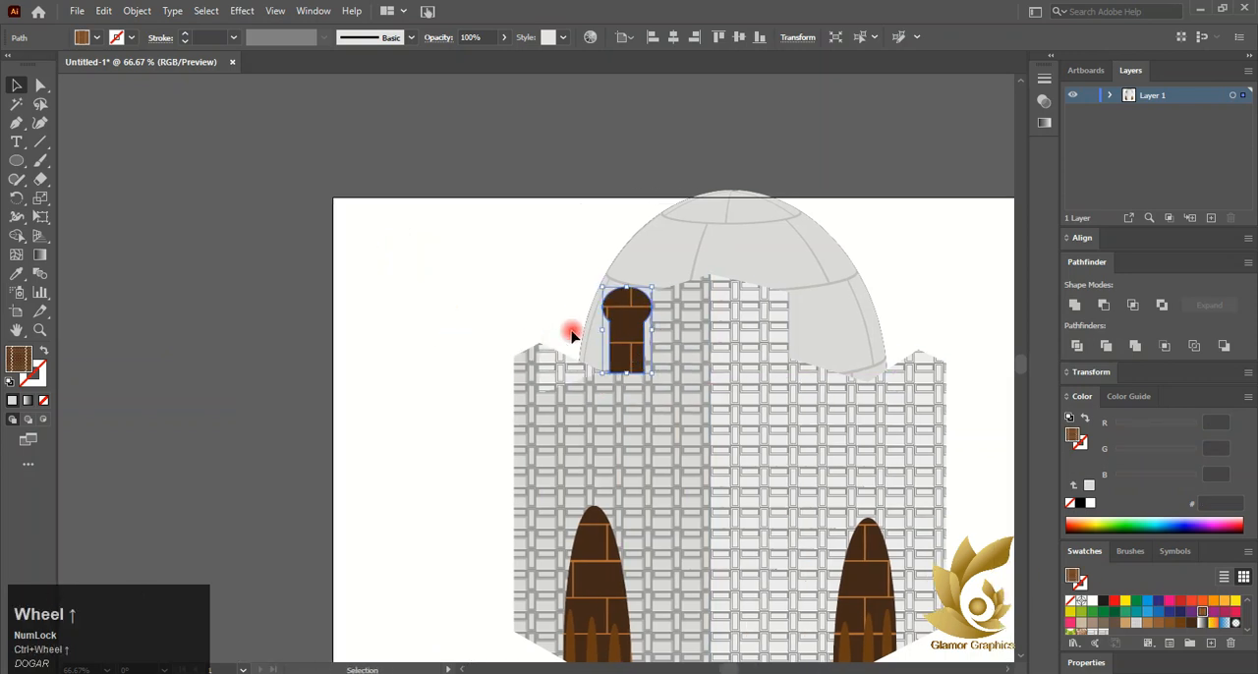
pyautogui.moveTo(806, 194); pyautogui.dragTo(750, 293)
pyautogui.moveTo(744, 350); pyautogui.dragTo(758, 398)
pyautogui.scroll(-2, 759, 398)
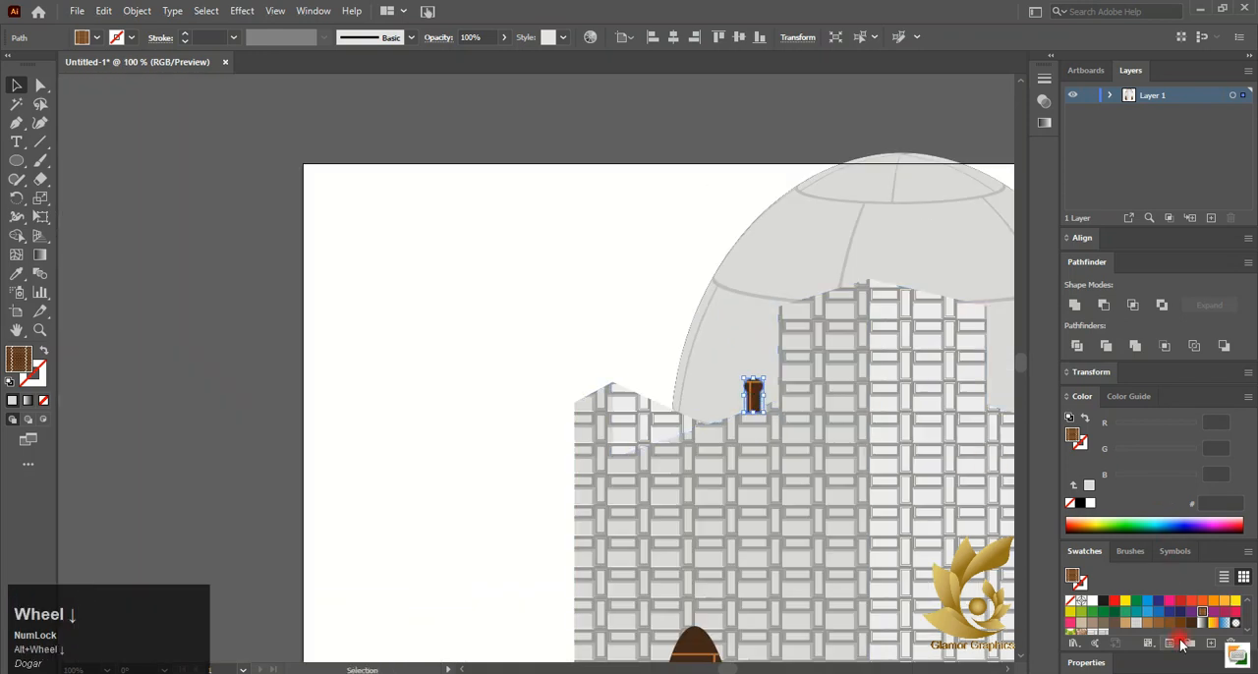
# Make copies of the brick arch stepping along the left parapet, with one more copy set aside
pyautogui.click(404, 327)
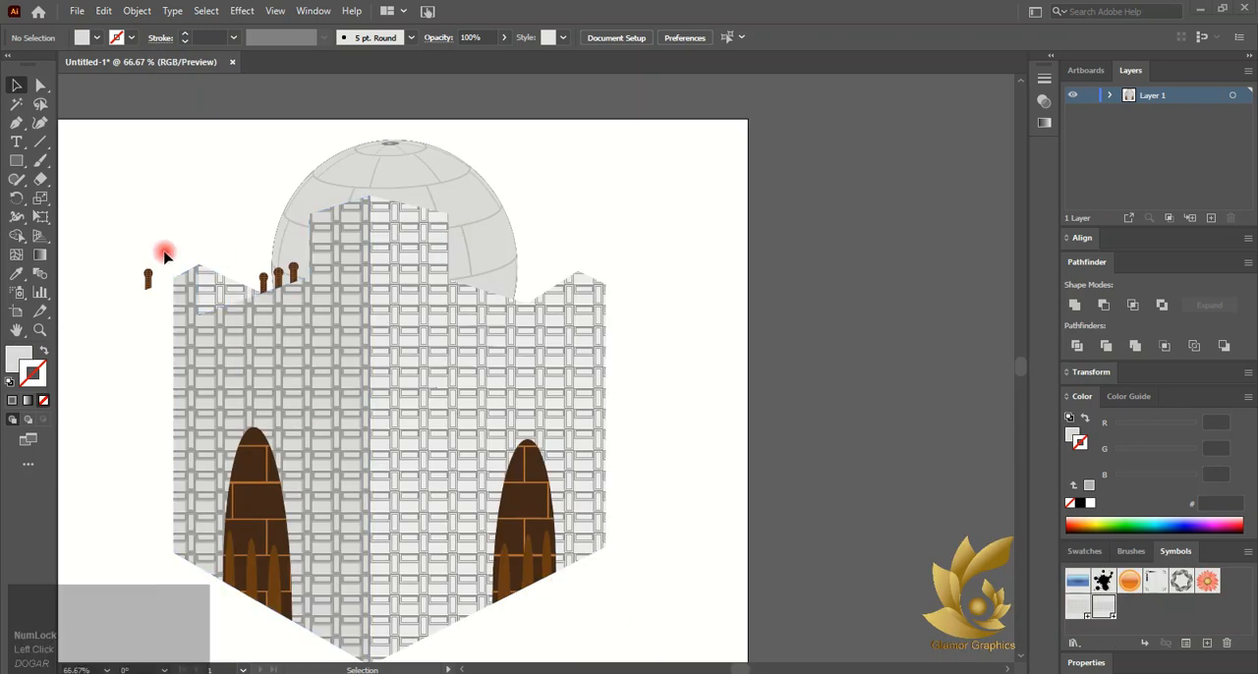
pyautogui.moveTo(149, 277); pyautogui.dragTo(547, 208)
pyautogui.scroll(3, 493, 295)
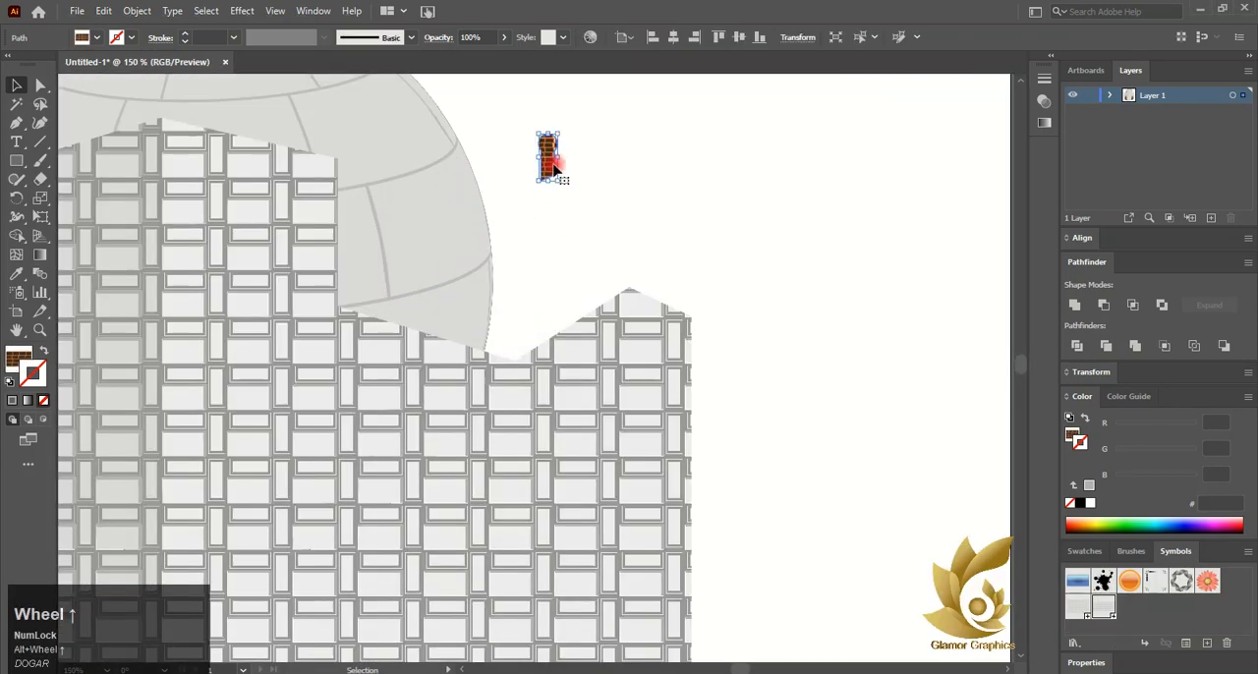
# Reflect the spare brick arch copy with the Reflect transform
pyautogui.rightClick(552, 169)
pyautogui.moveTo(639, 435)
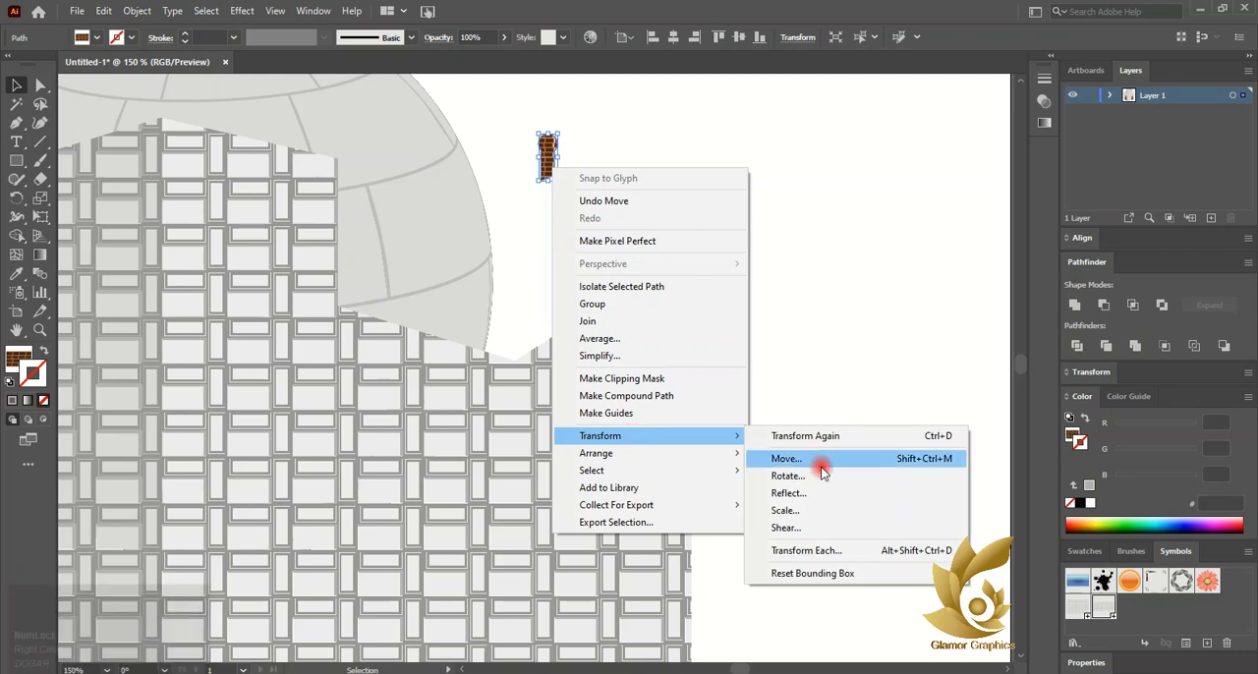
pyautogui.click(847, 496)
pyautogui.click(1045, 470)
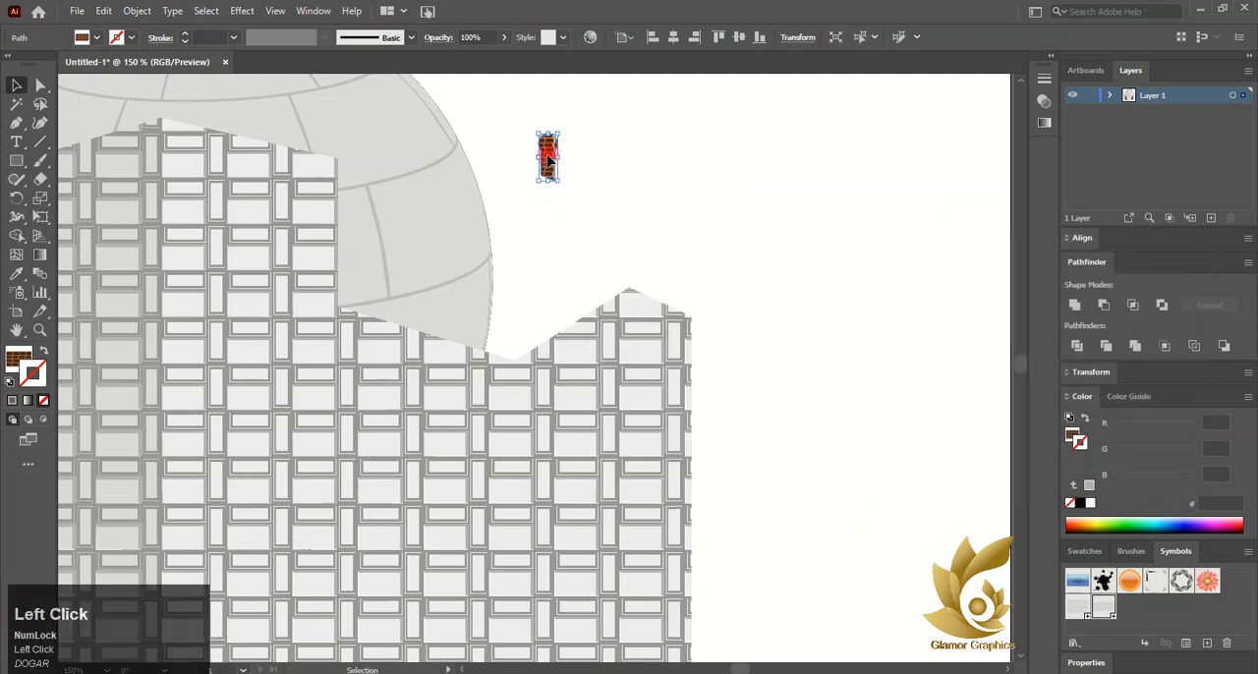
# Move the reflected brick arch onto the right parapet beside the dome
pyautogui.moveTo(552, 159); pyautogui.dragTo(405, 325)
pyautogui.scroll(5, 498, 341)
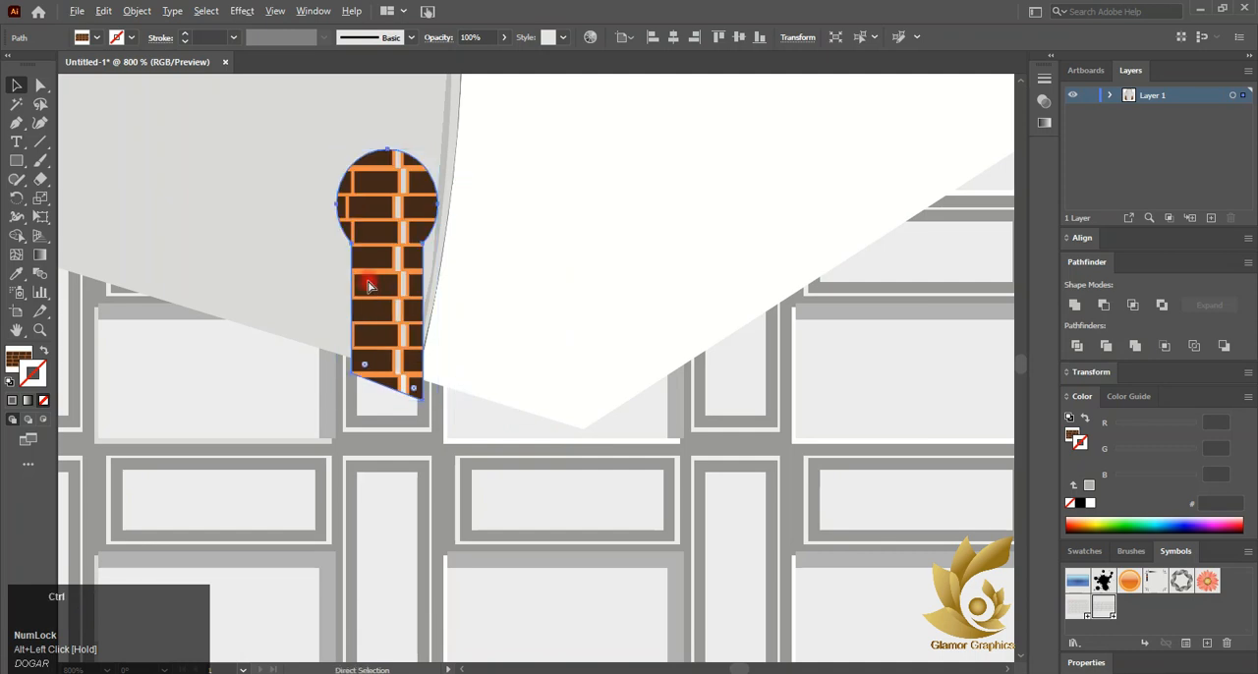
pyautogui.hotkey('ctrl', 'z')
# Move the arch's bottom anchor points so its base follows the sloping parapet edge
pyautogui.click(40, 86)
pyautogui.scroll(3, 535, 423)
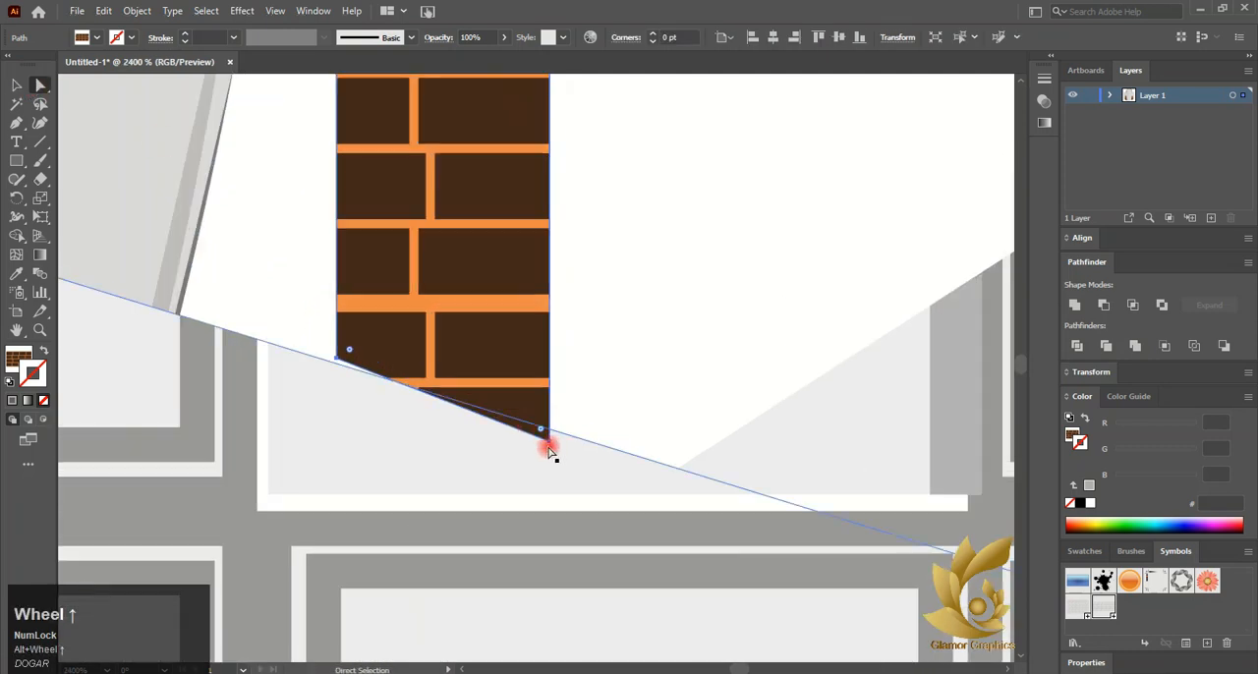
pyautogui.click(549, 430)
pyautogui.moveTo(334, 358); pyautogui.dragTo(343, 360)
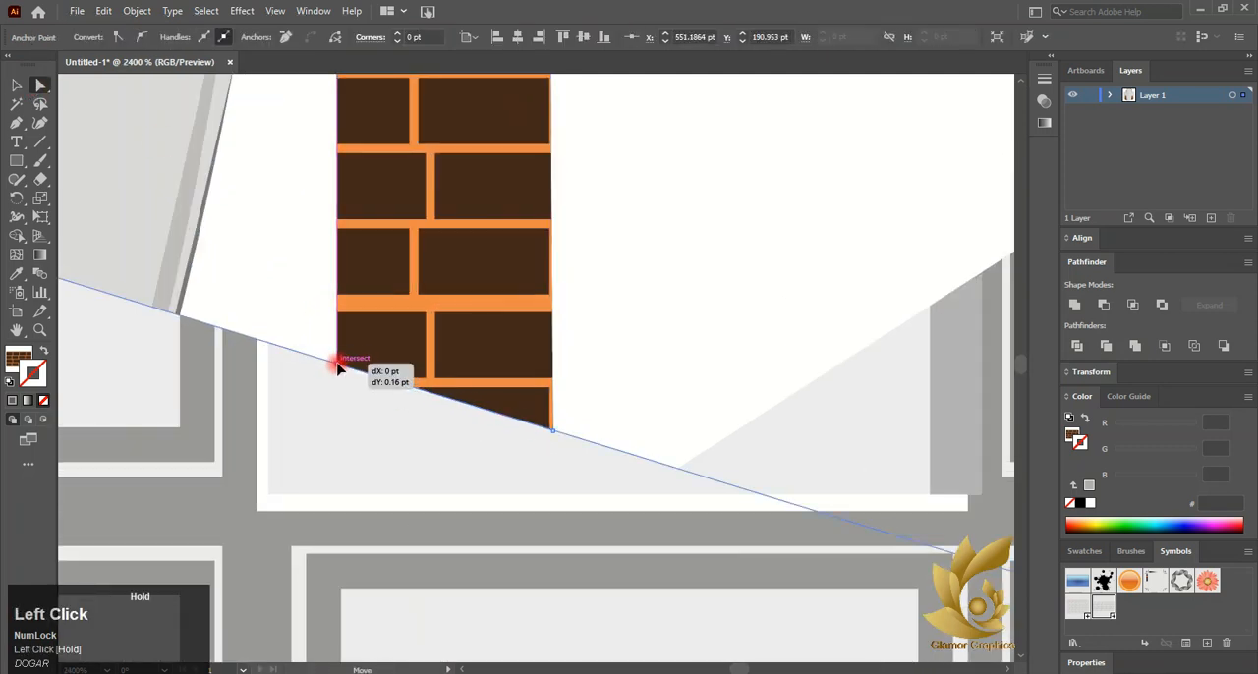
pyautogui.scroll(-4, 356, 359)
# Copy the brick arch along the right parapet to form a row of three
pyautogui.click(17, 89)
pyautogui.hscroll(-5, 85, 188)
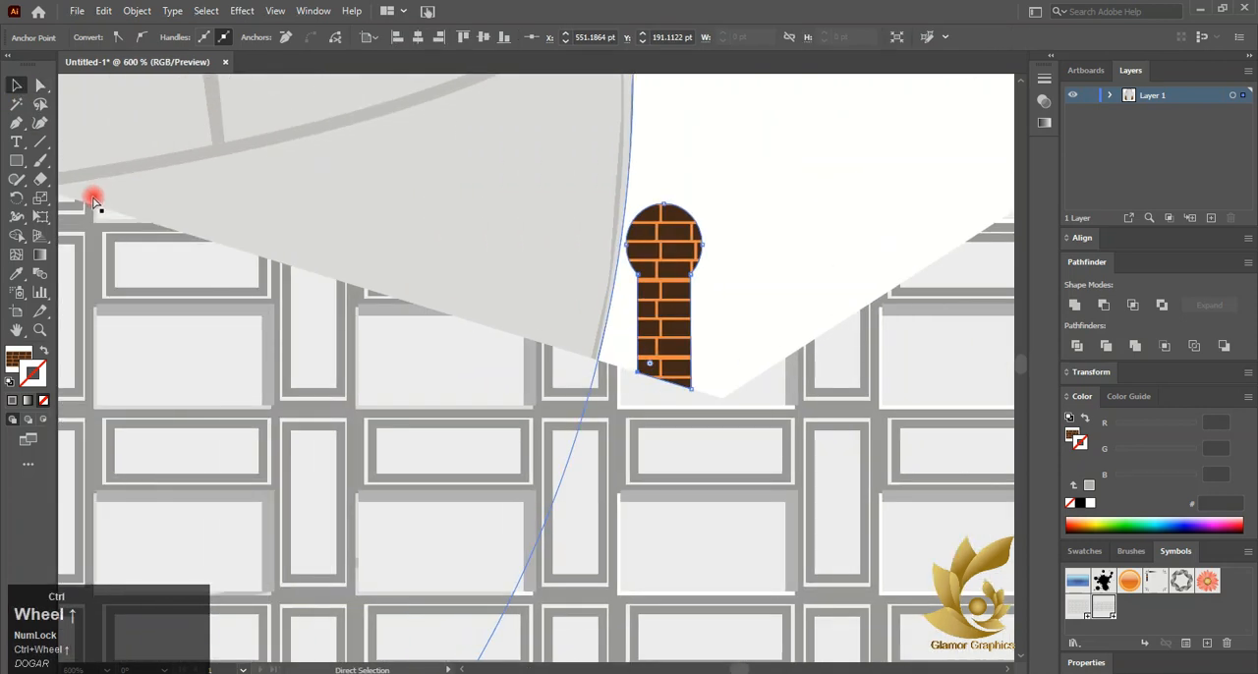
pyautogui.moveTo(665, 300); pyautogui.dragTo(331, 196)
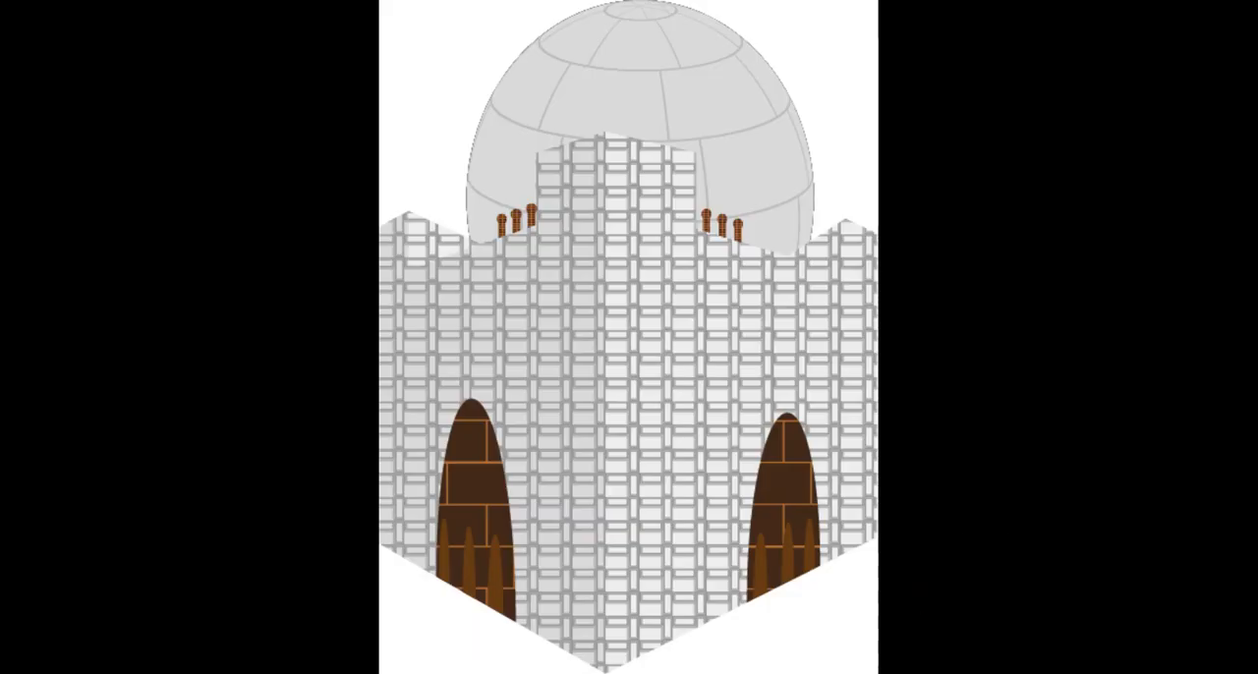